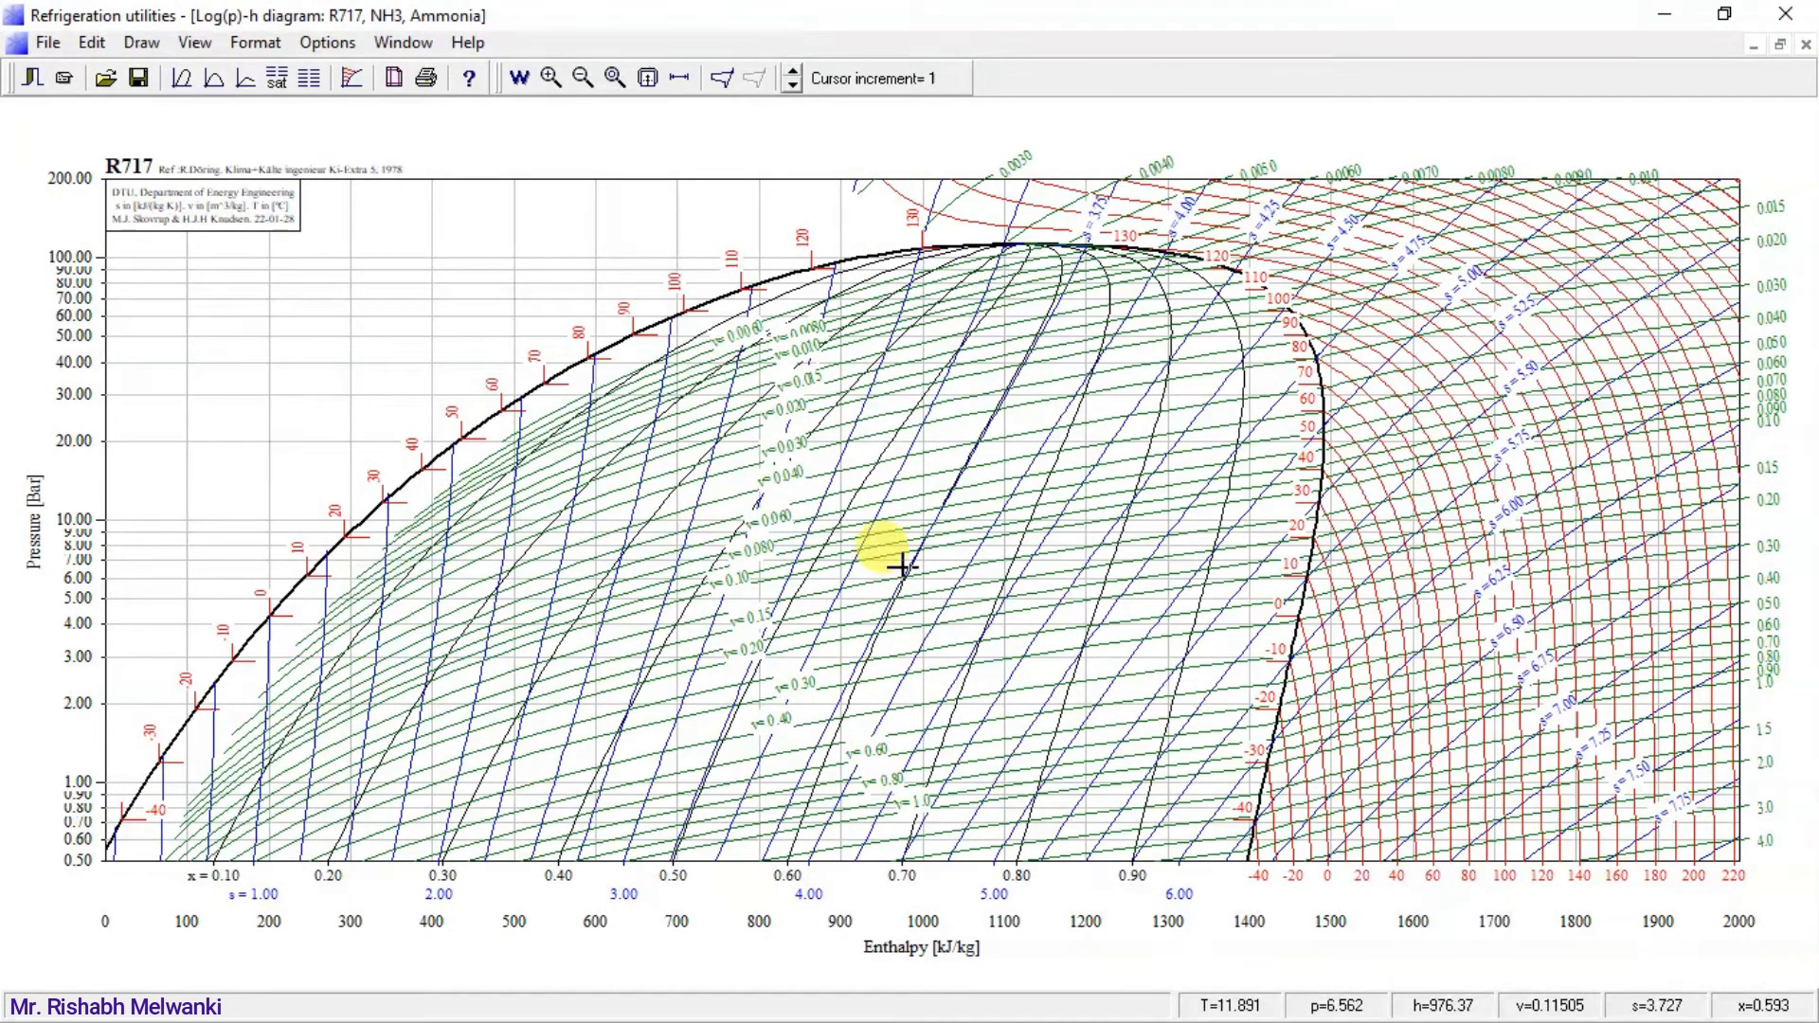
Check the Ewing-Gosney COP table in the VCRS PowerPoint presentation and return to the R717 diagram in Refrigeration utilities.
key("super")
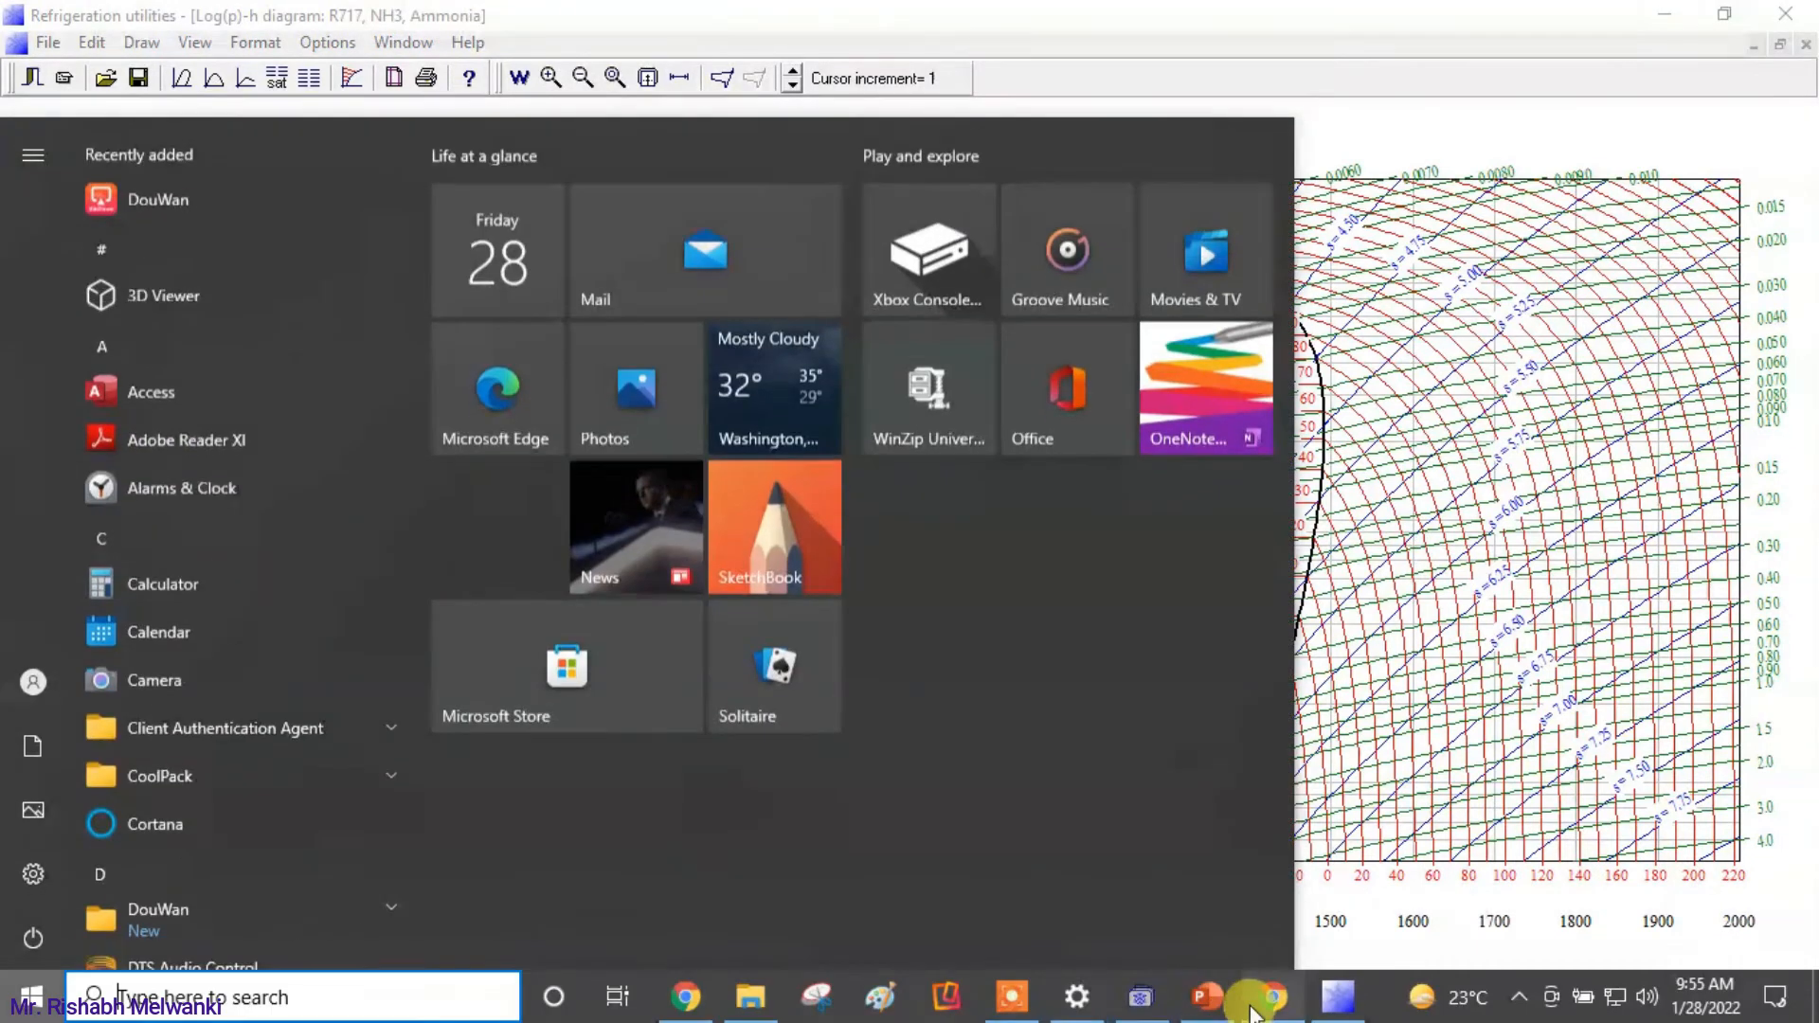
left_click(1170, 1006)
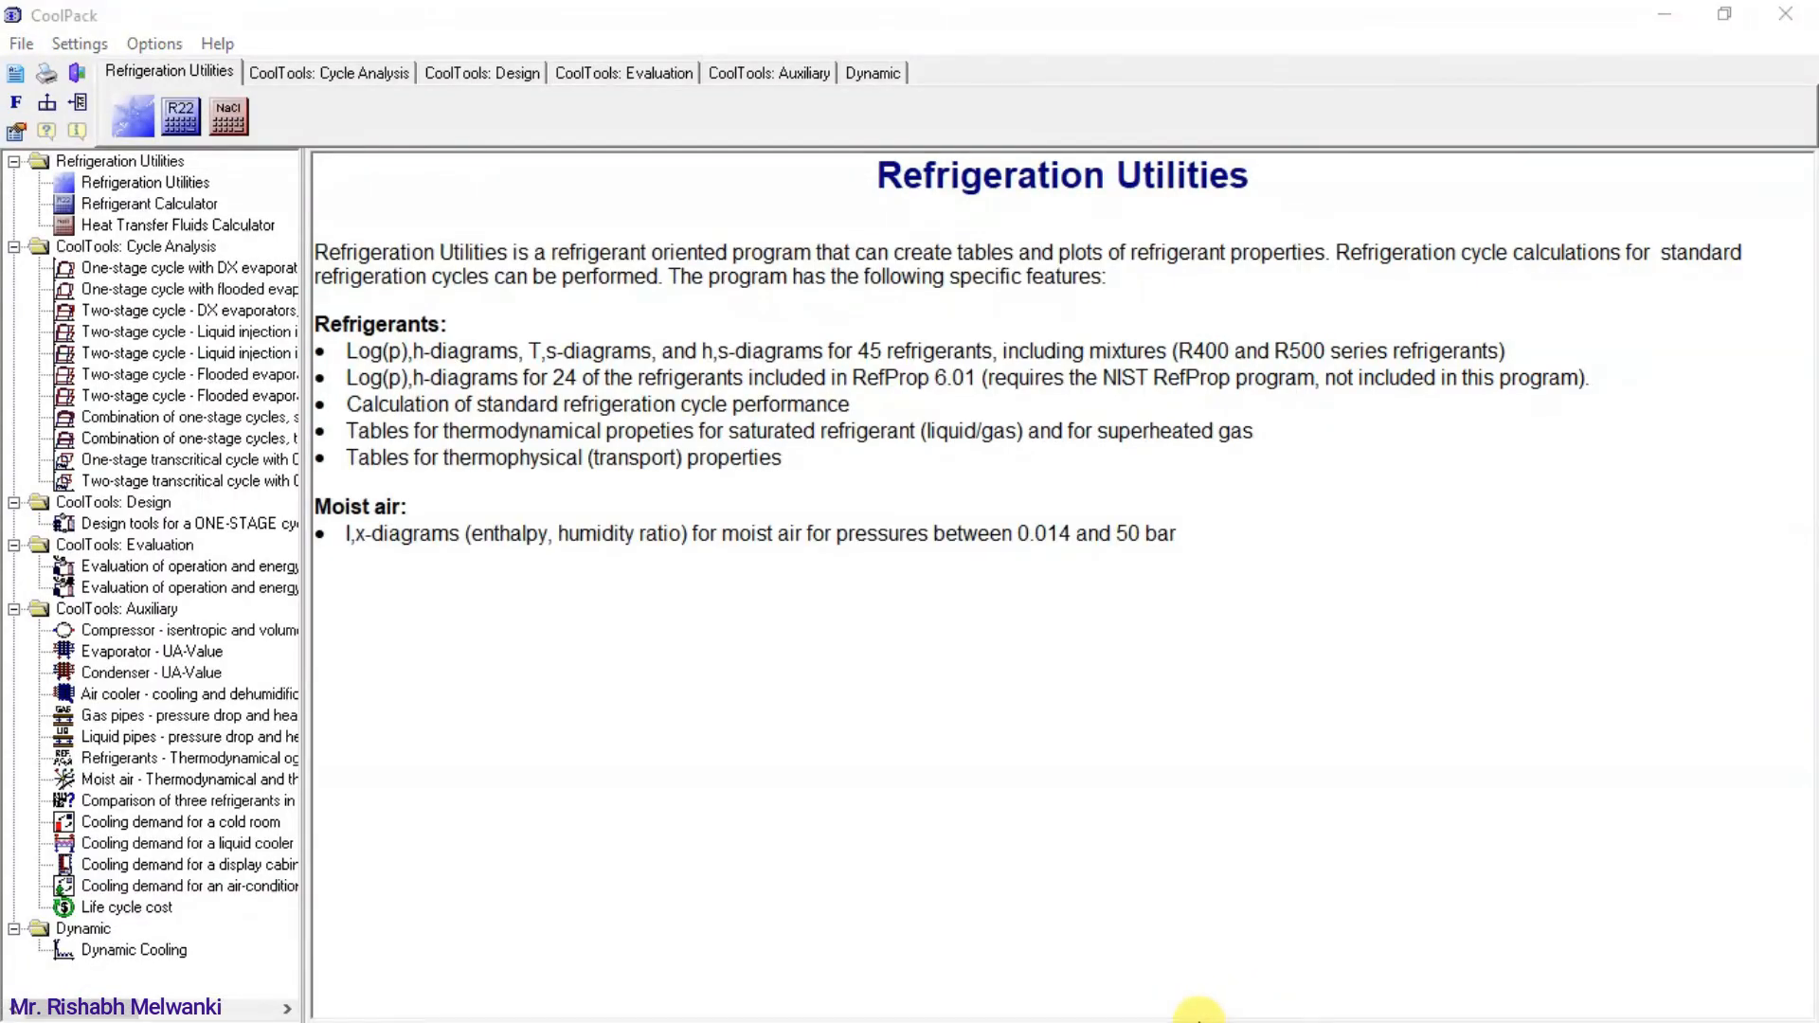
key("super")
left_click(1201, 1007)
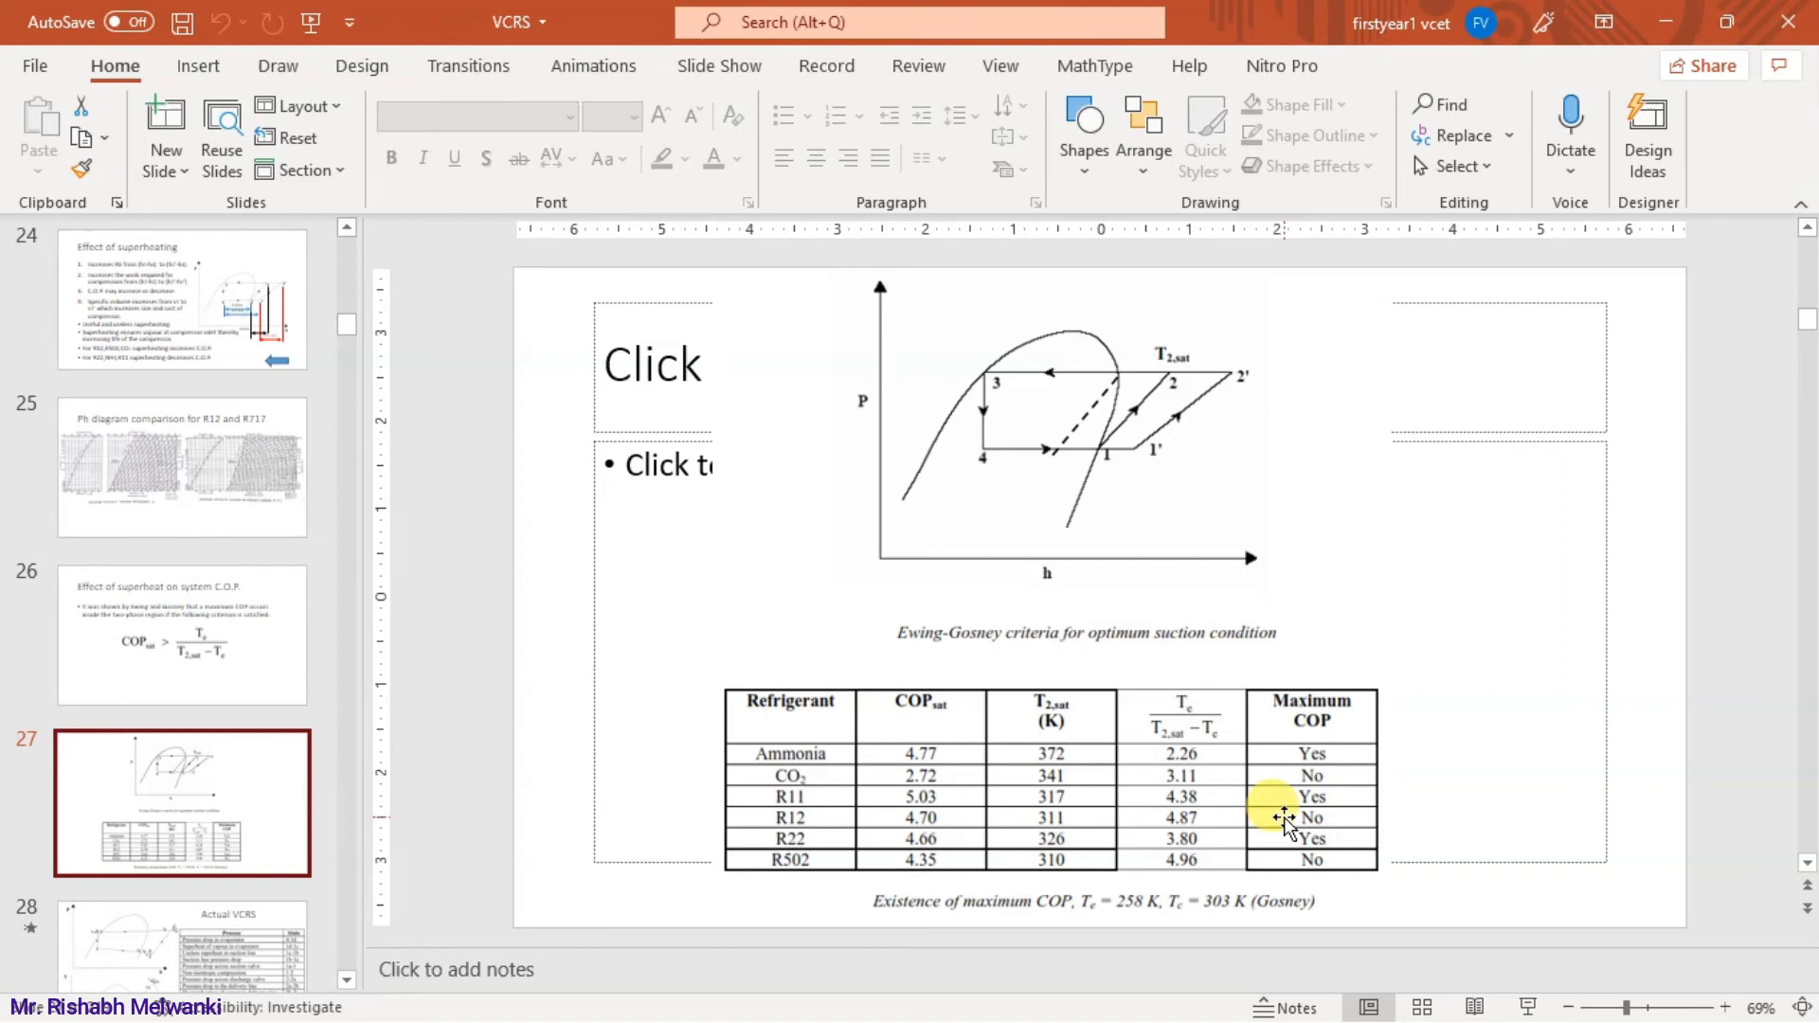
left_click(1653, 19)
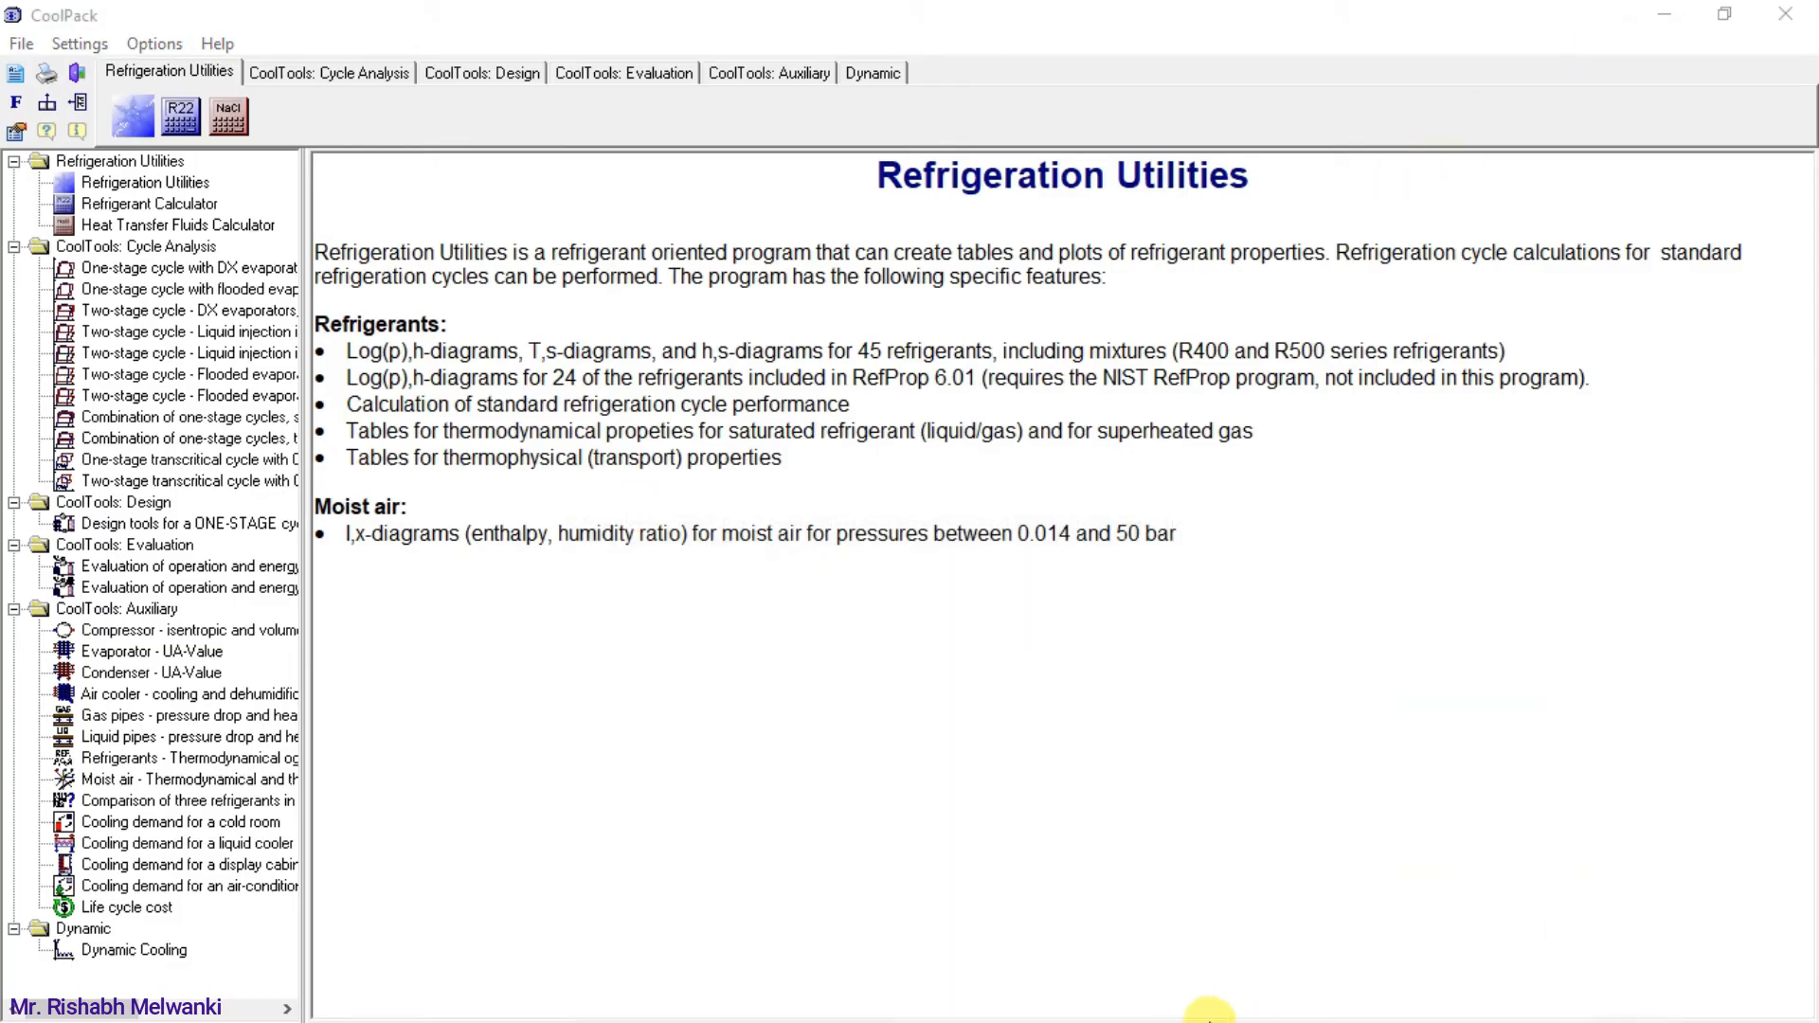
key("super")
left_click(1329, 1002)
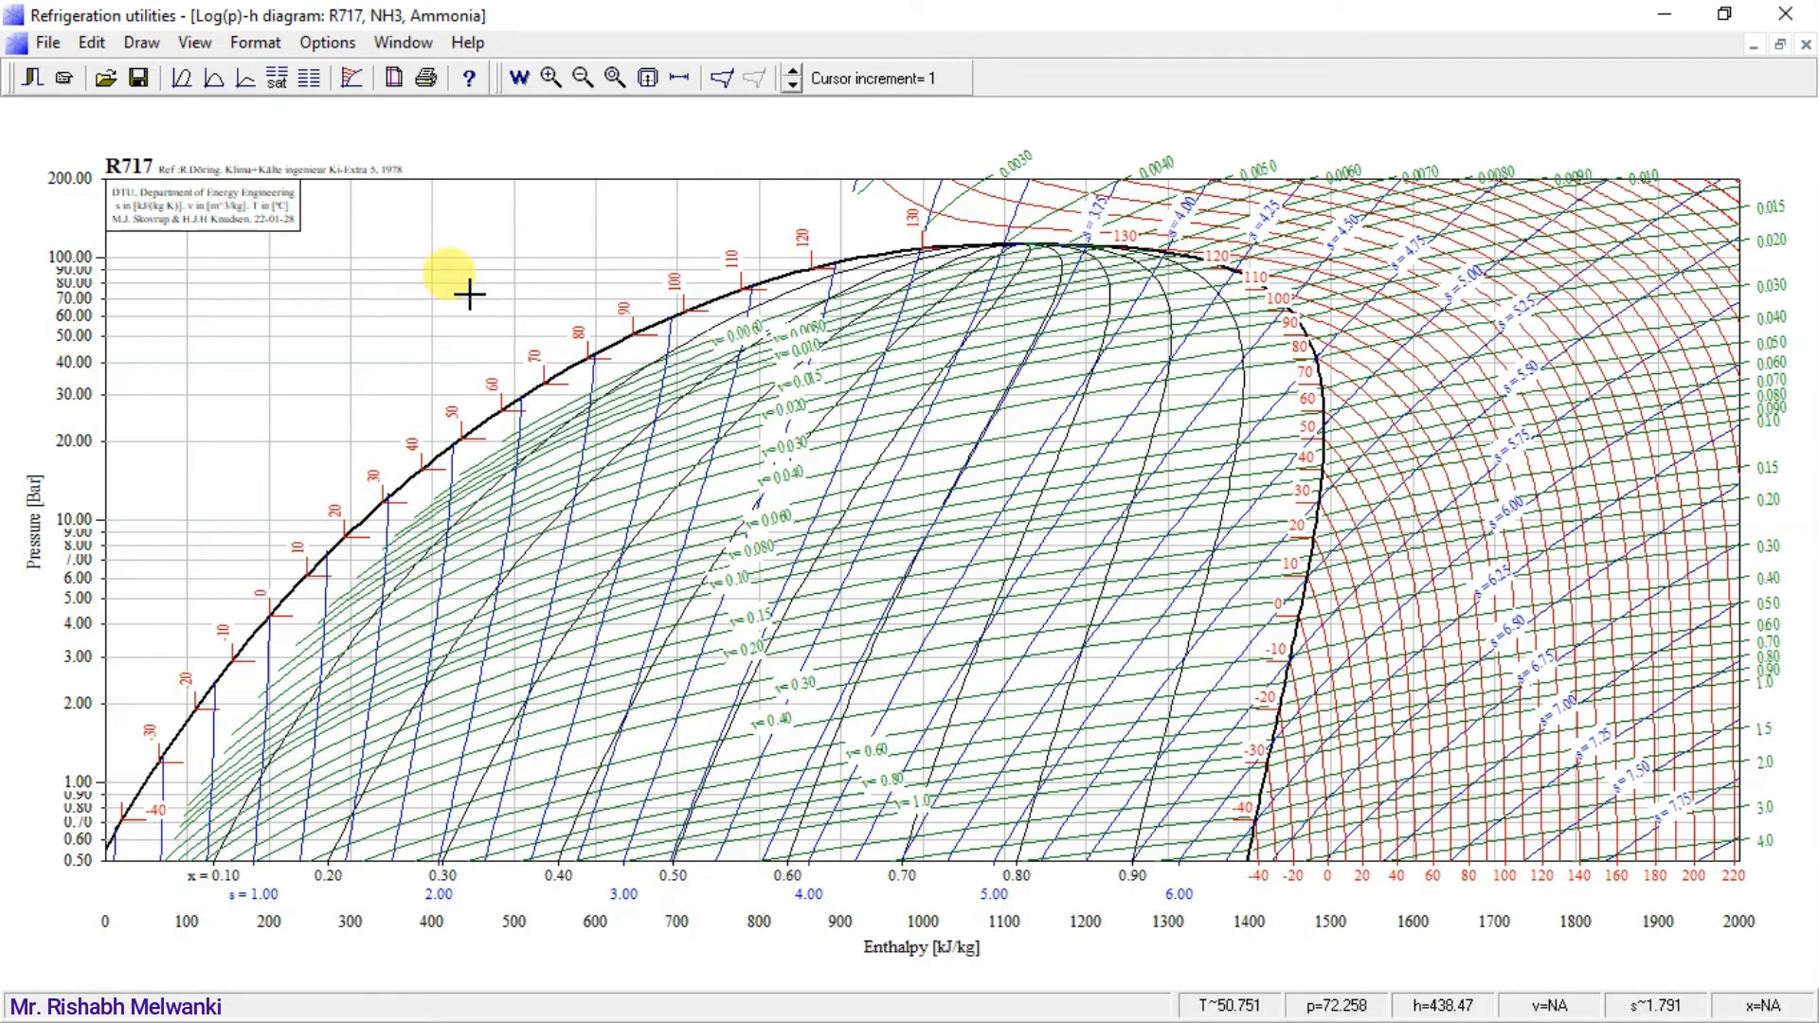
Draw a one-stage cycle on the R717 diagram with an evaporating temperature of -15 °C and a condensing temperature of 30 °C.
left_click(725, 83)
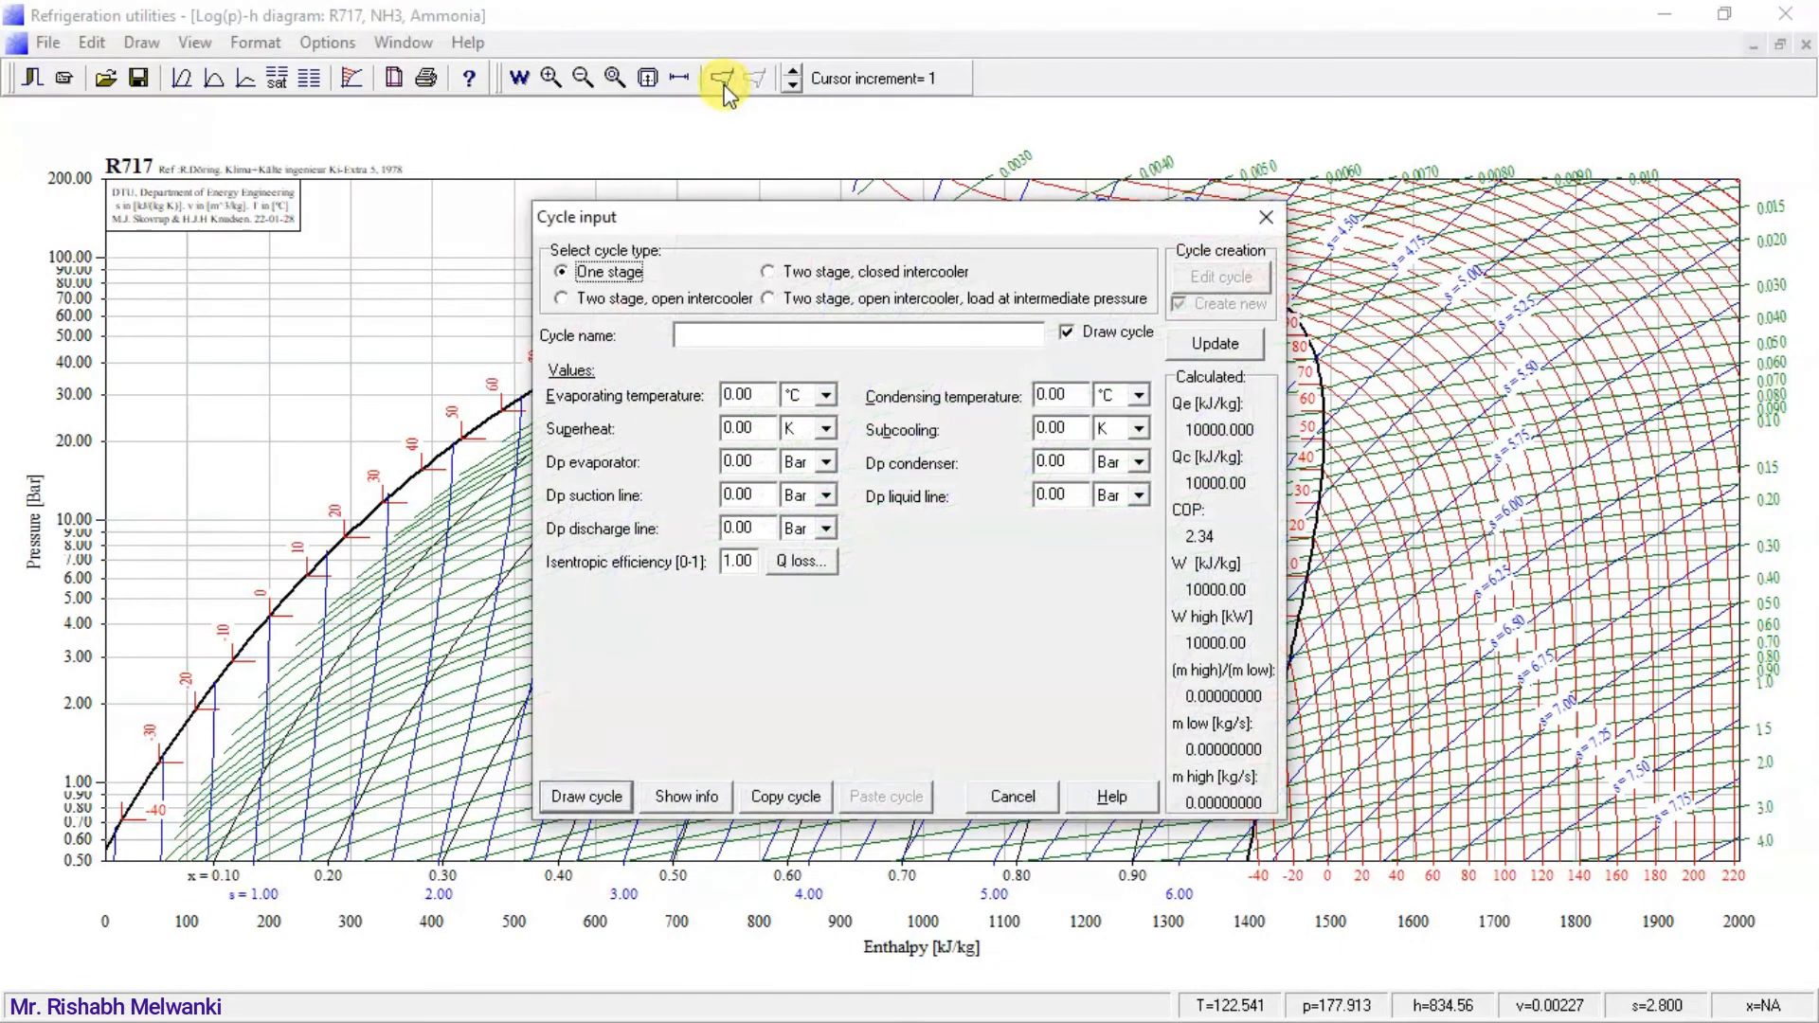
double_click(751, 396)
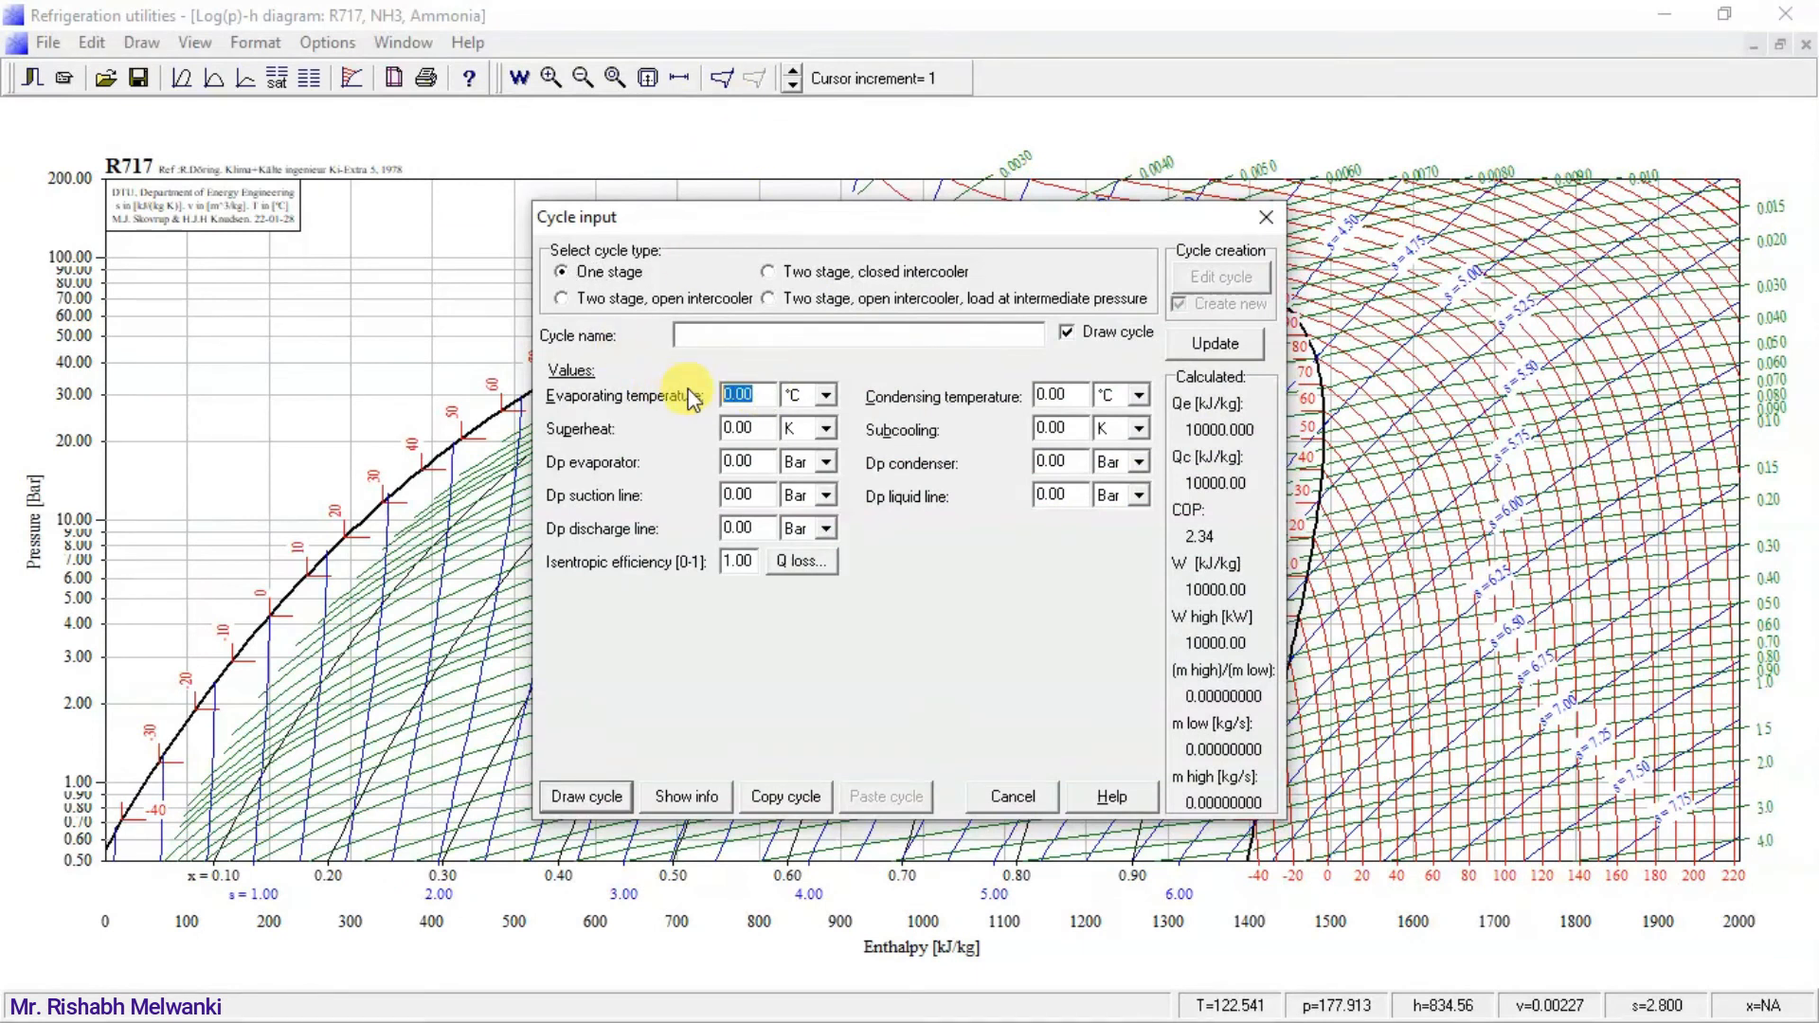
type("-1")
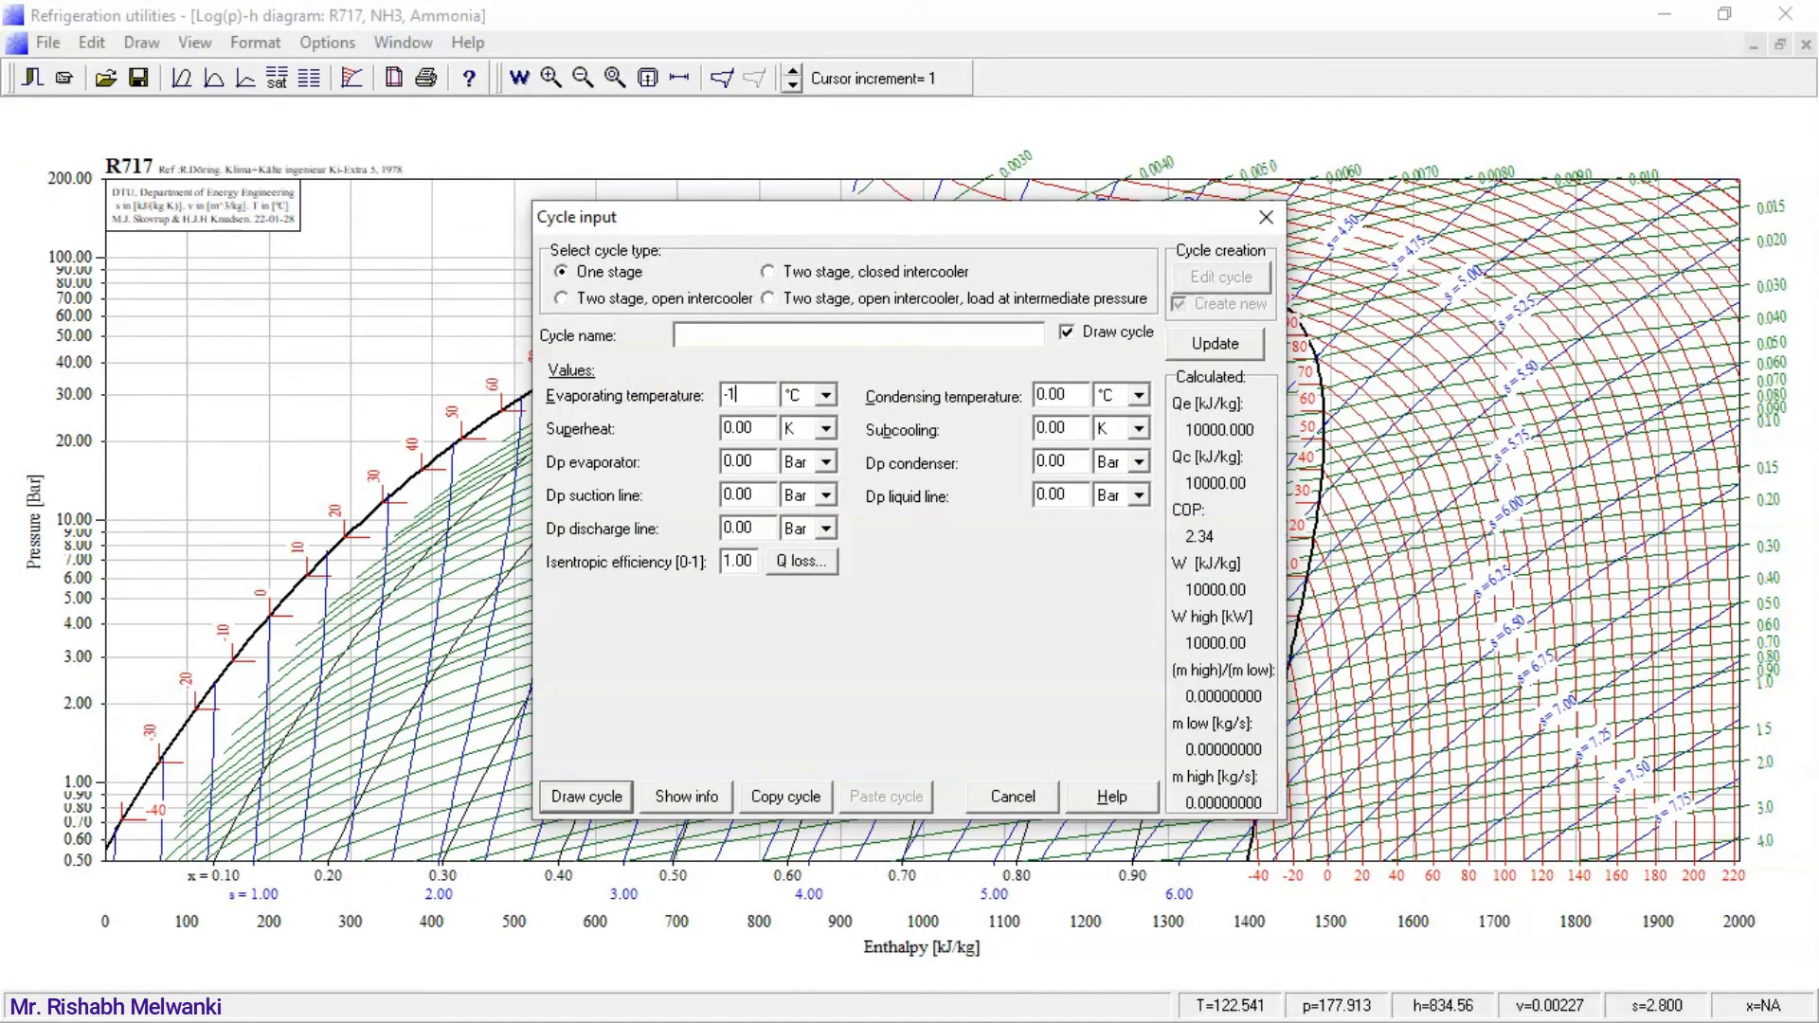
type("5")
double_click(1050, 396)
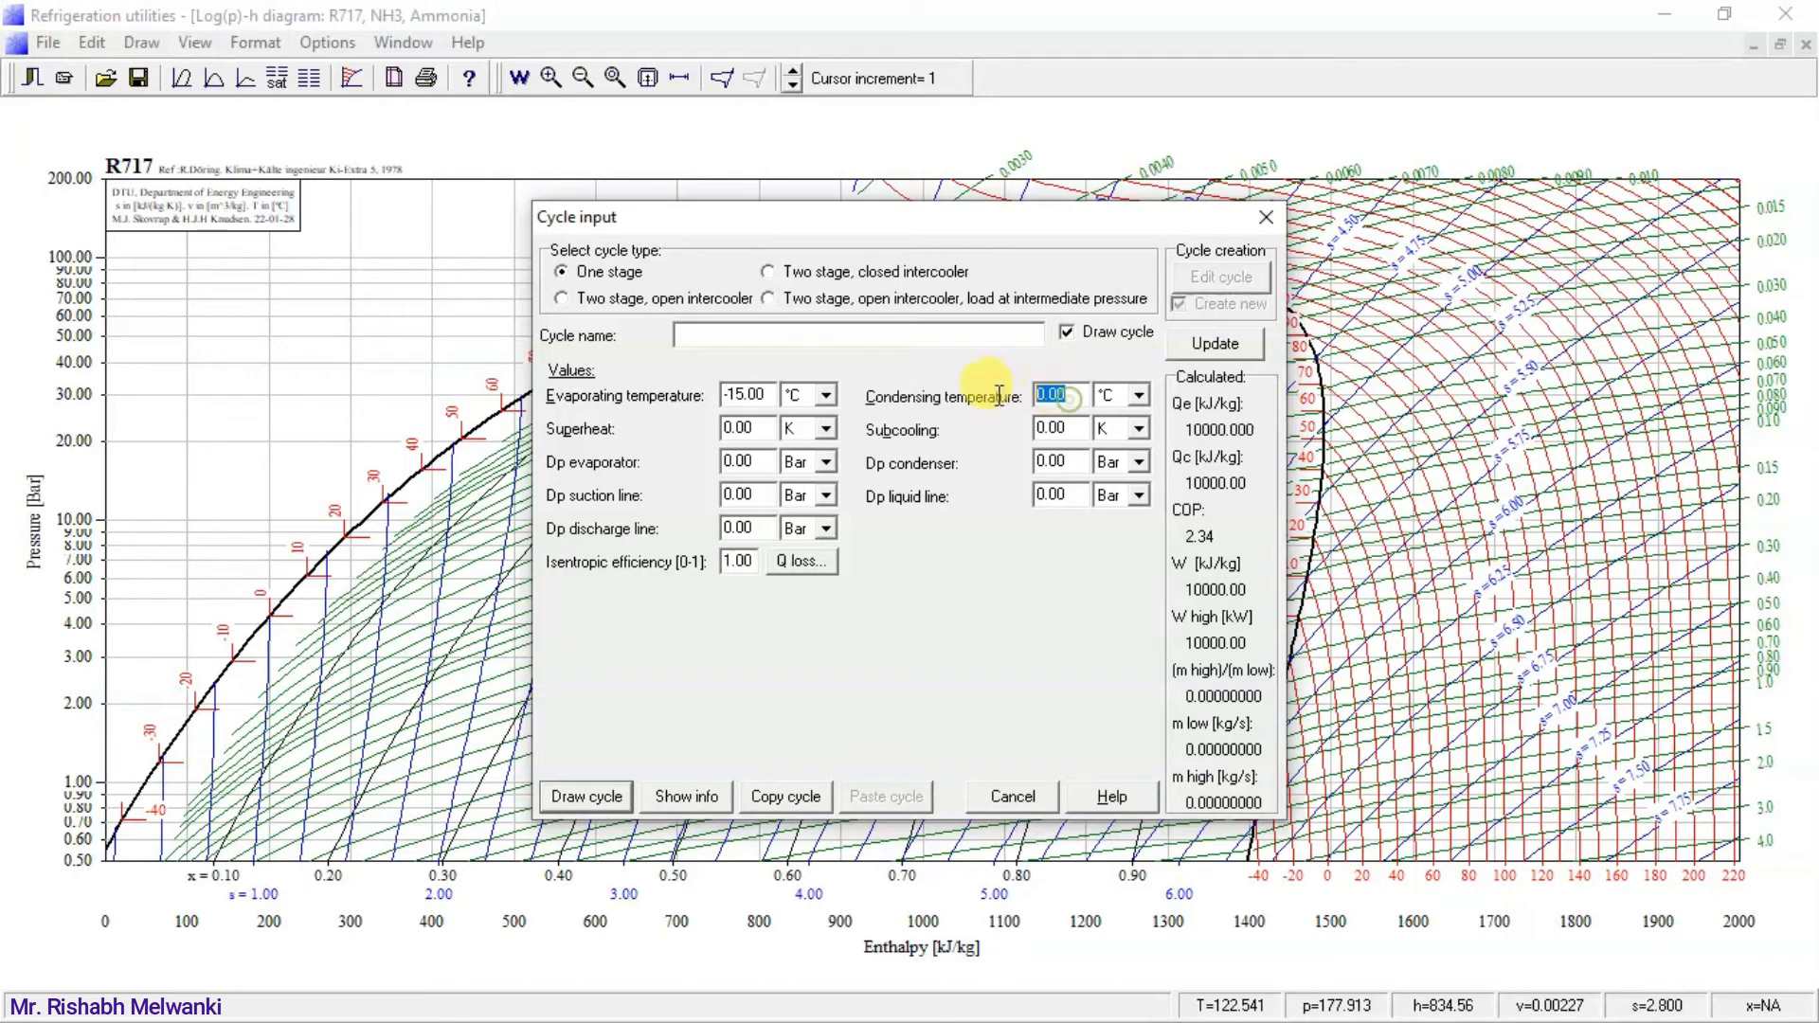
type("30")
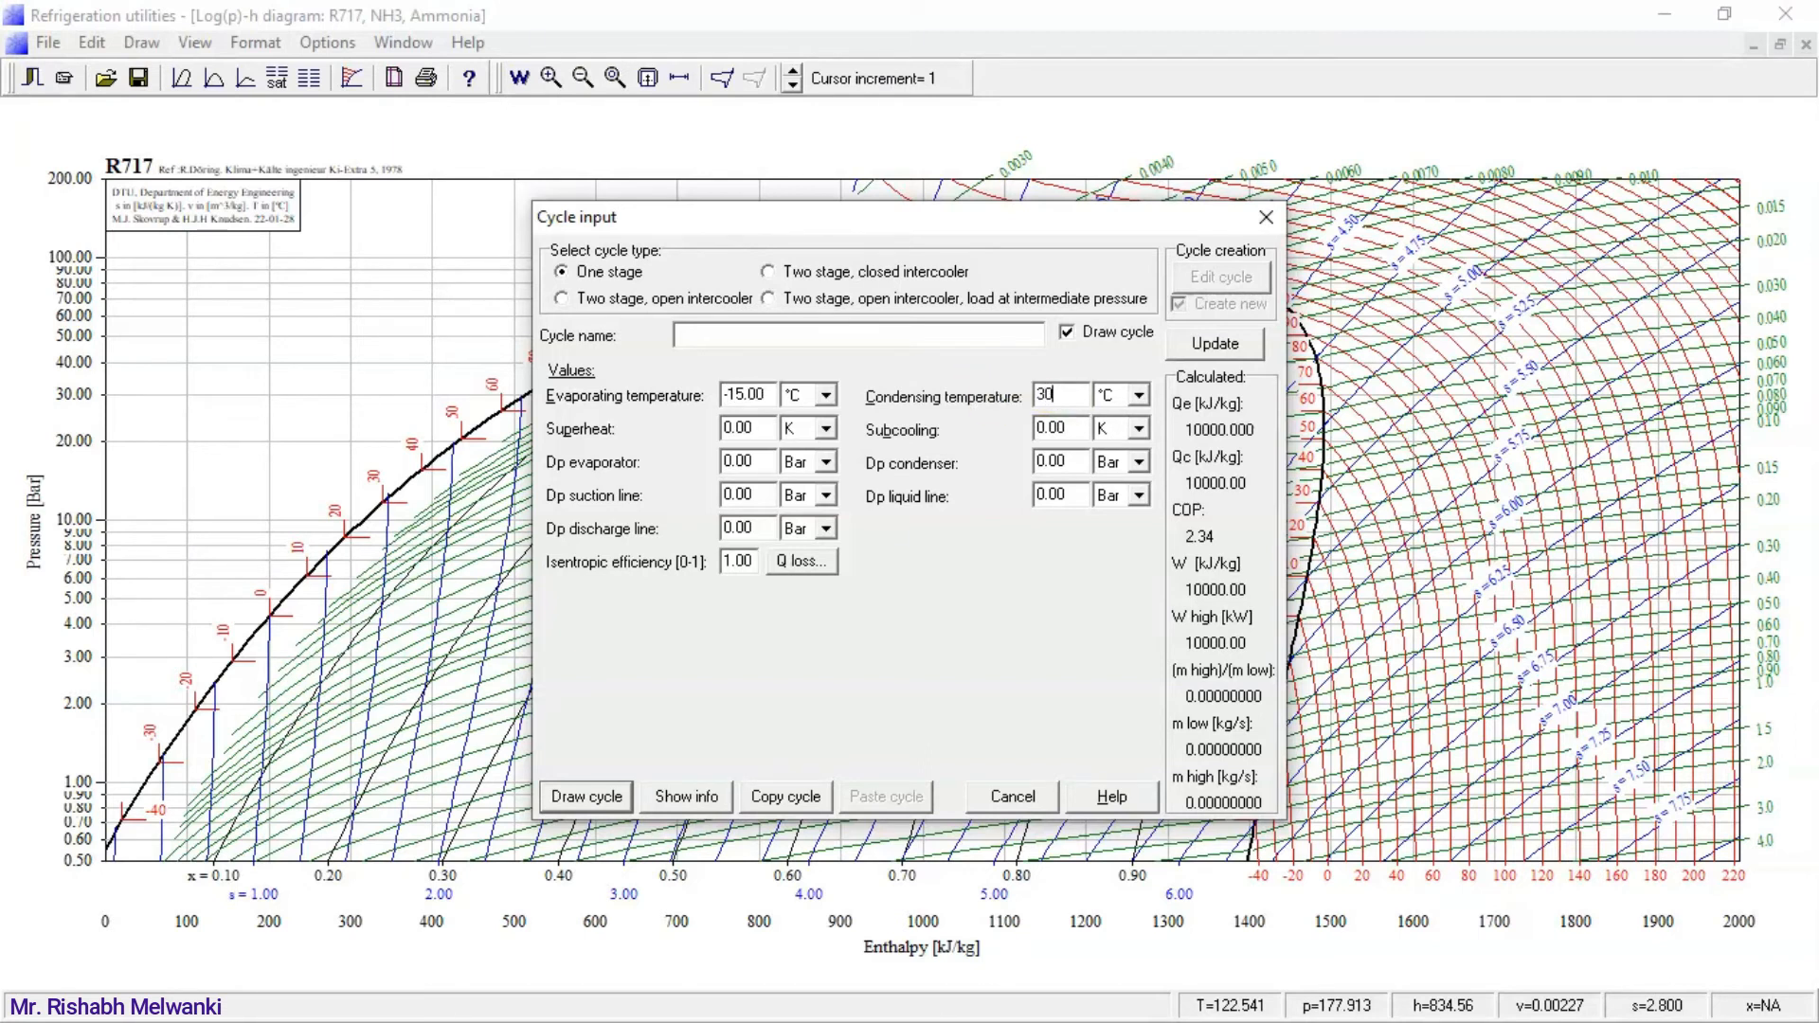
left_click(583, 798)
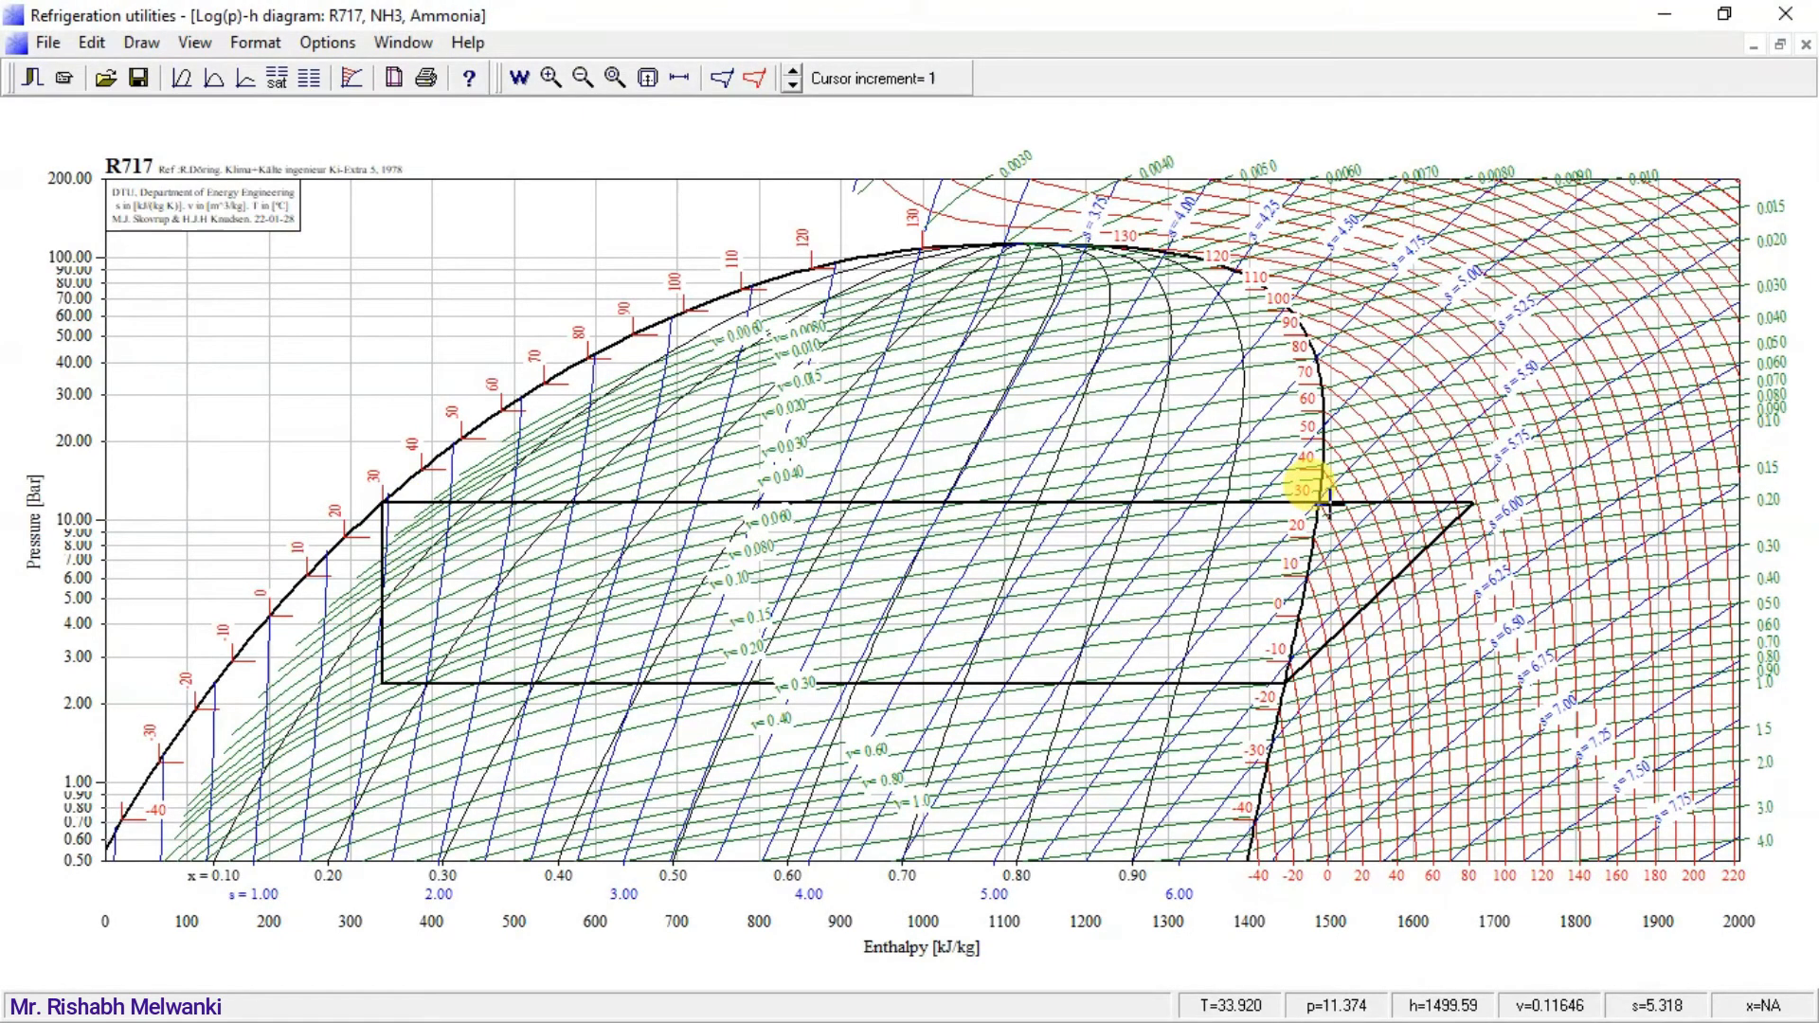
Open the info of the drawn cycle and compare its COP with the ammonia row of the table in the PowerPoint slide show.
left_click(756, 83)
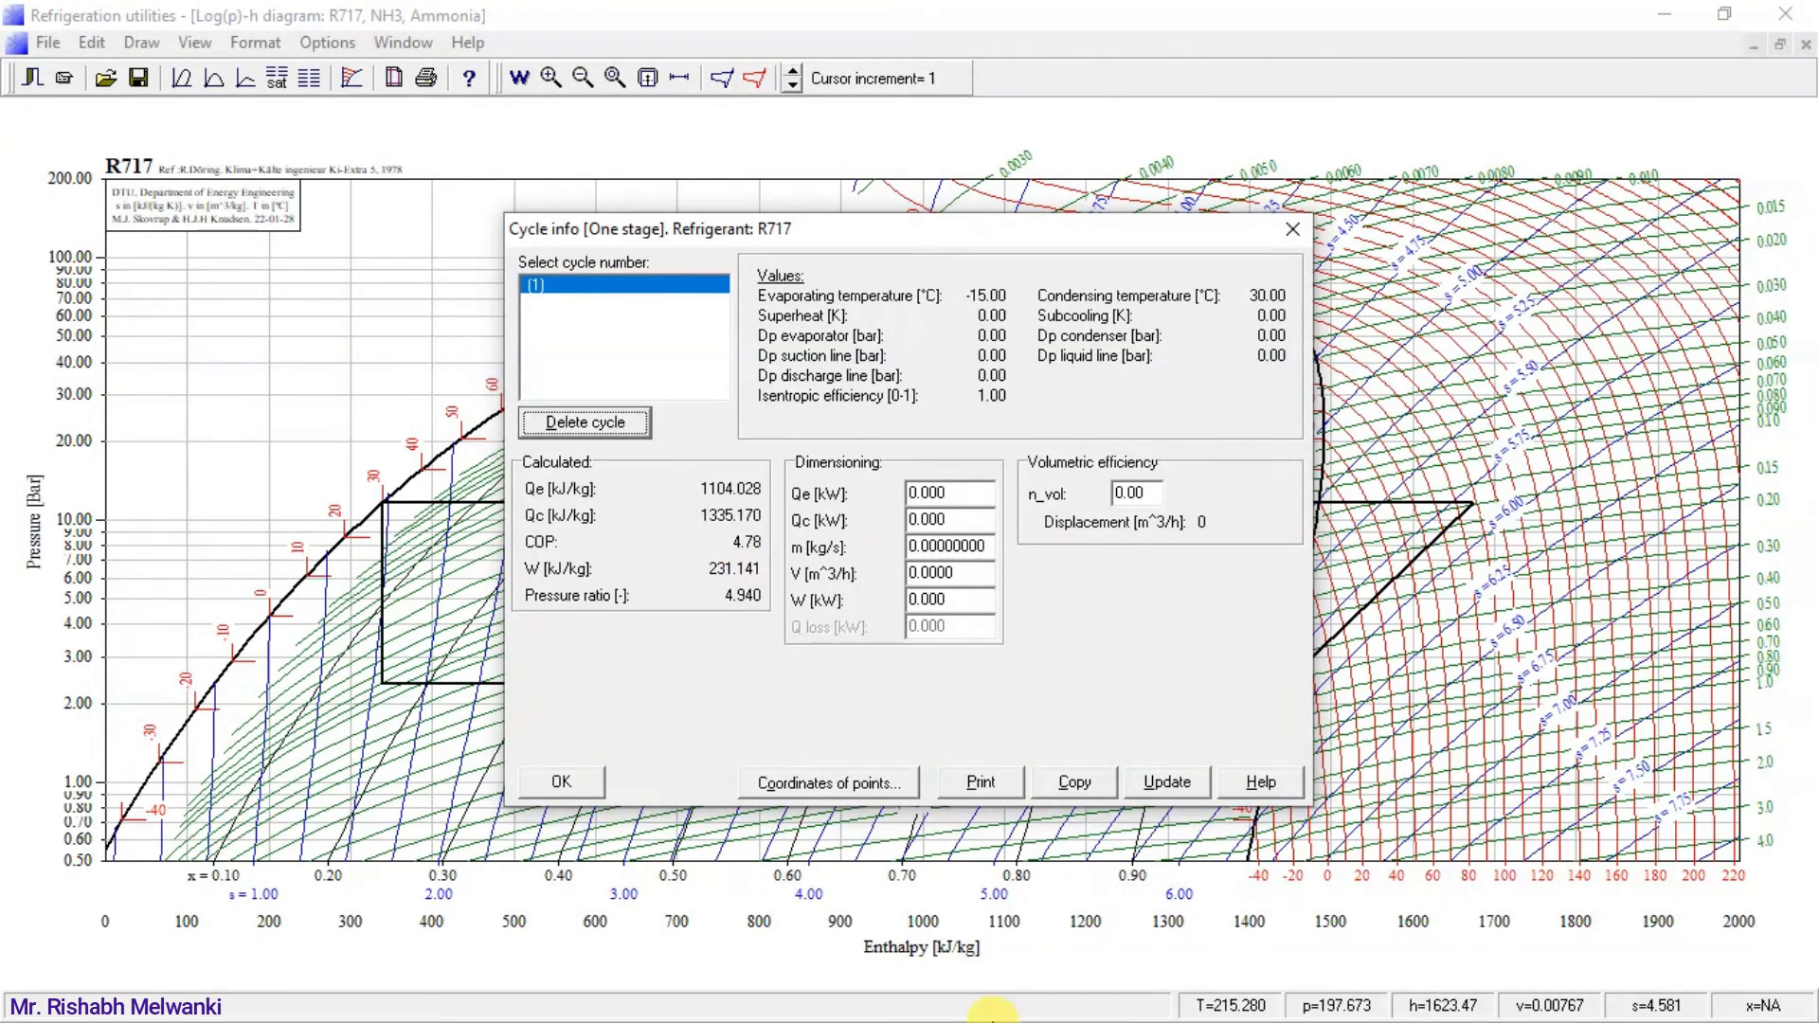
key("super")
left_click(1198, 1004)
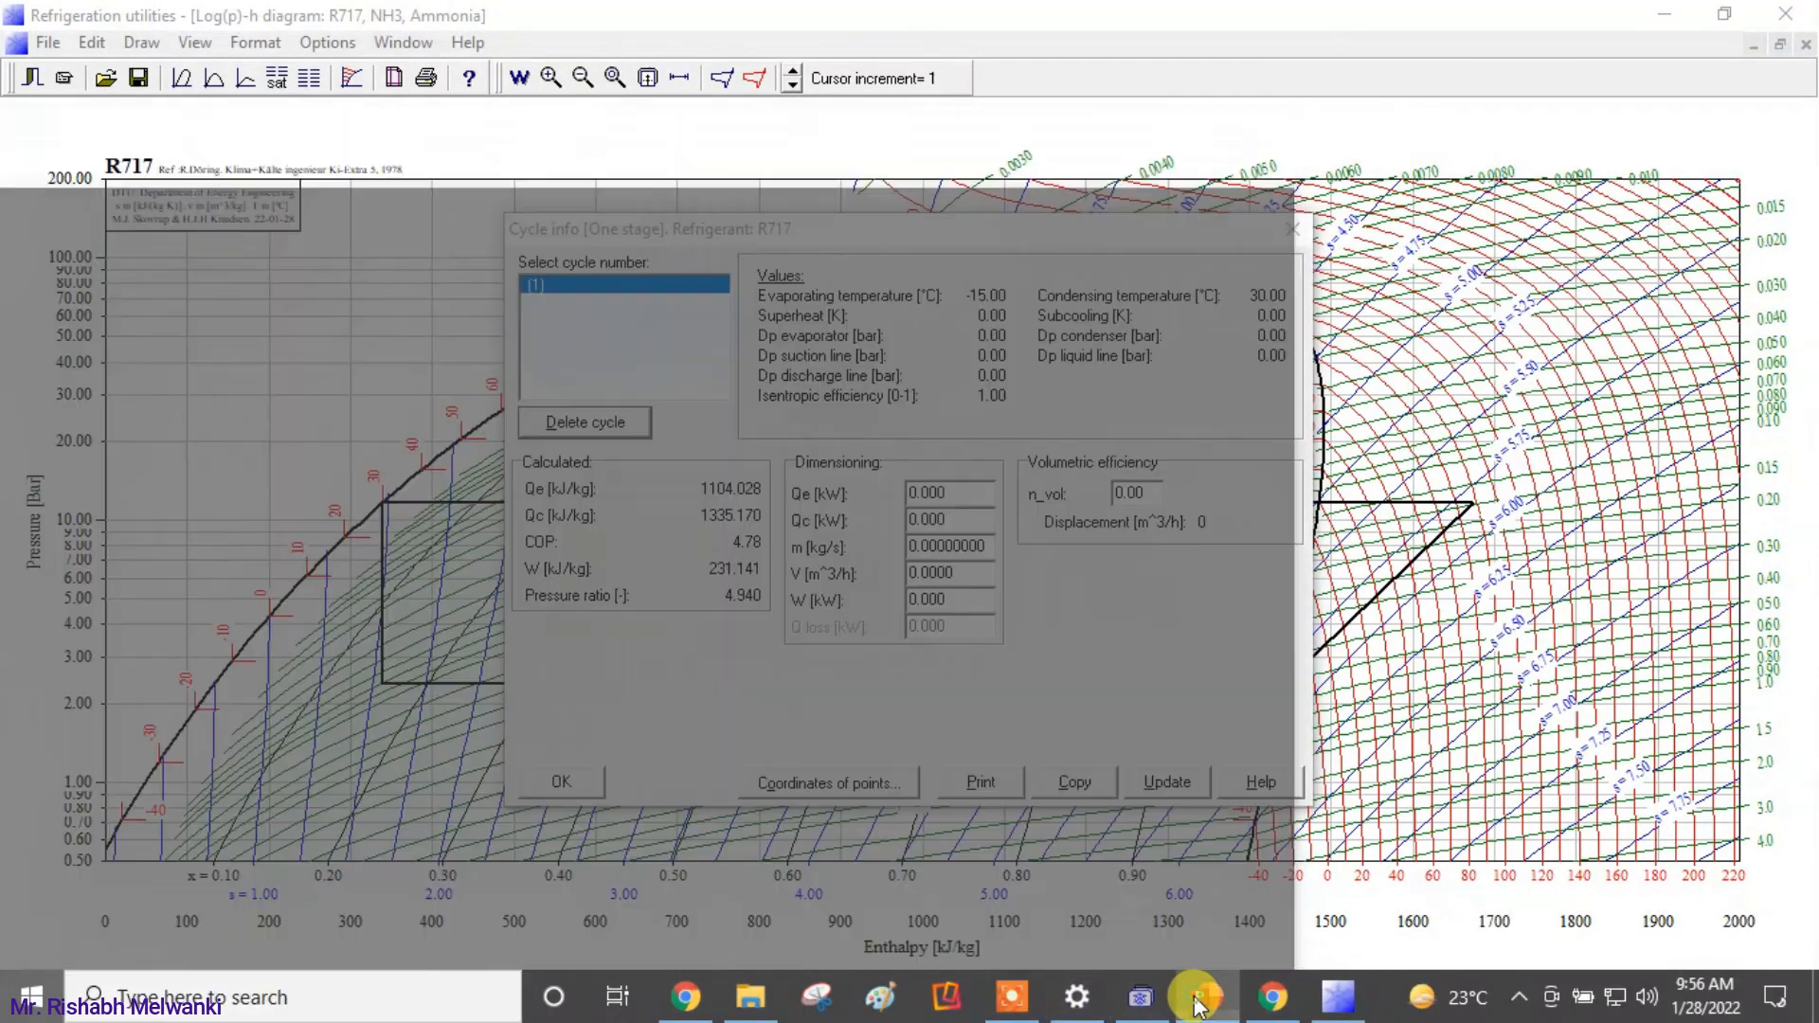
left_click(1529, 997)
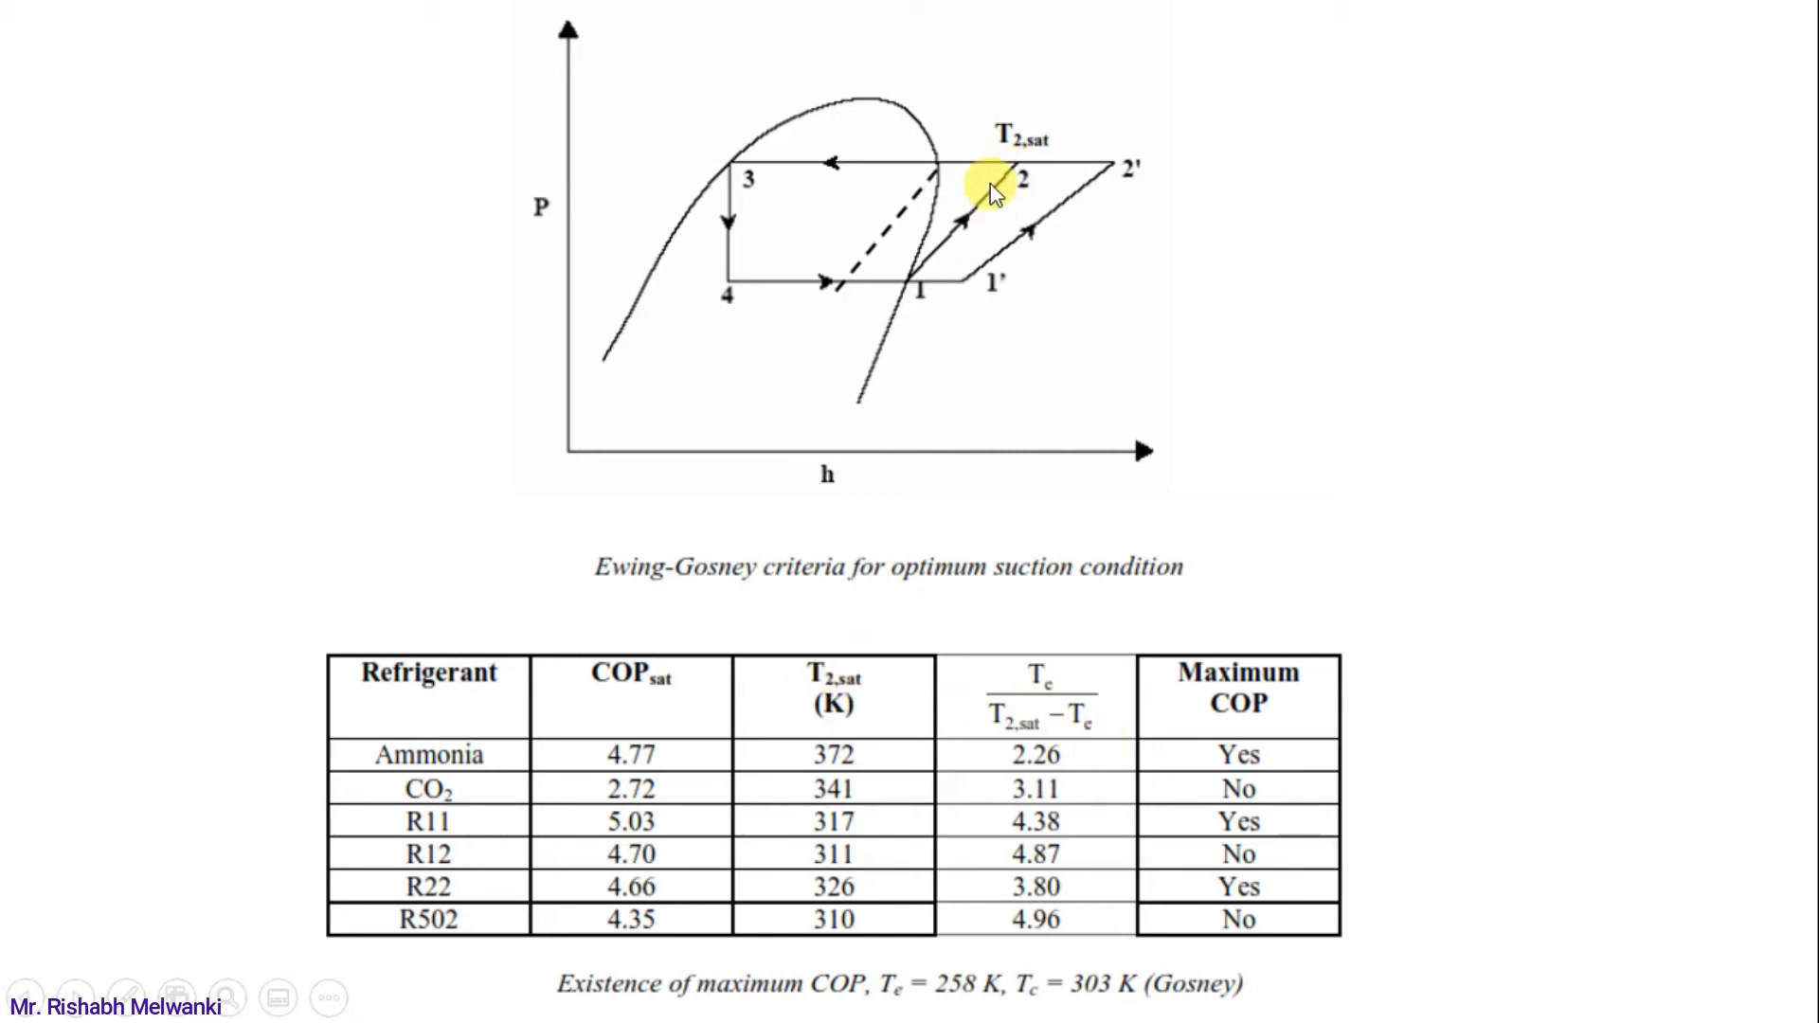
key("Escape")
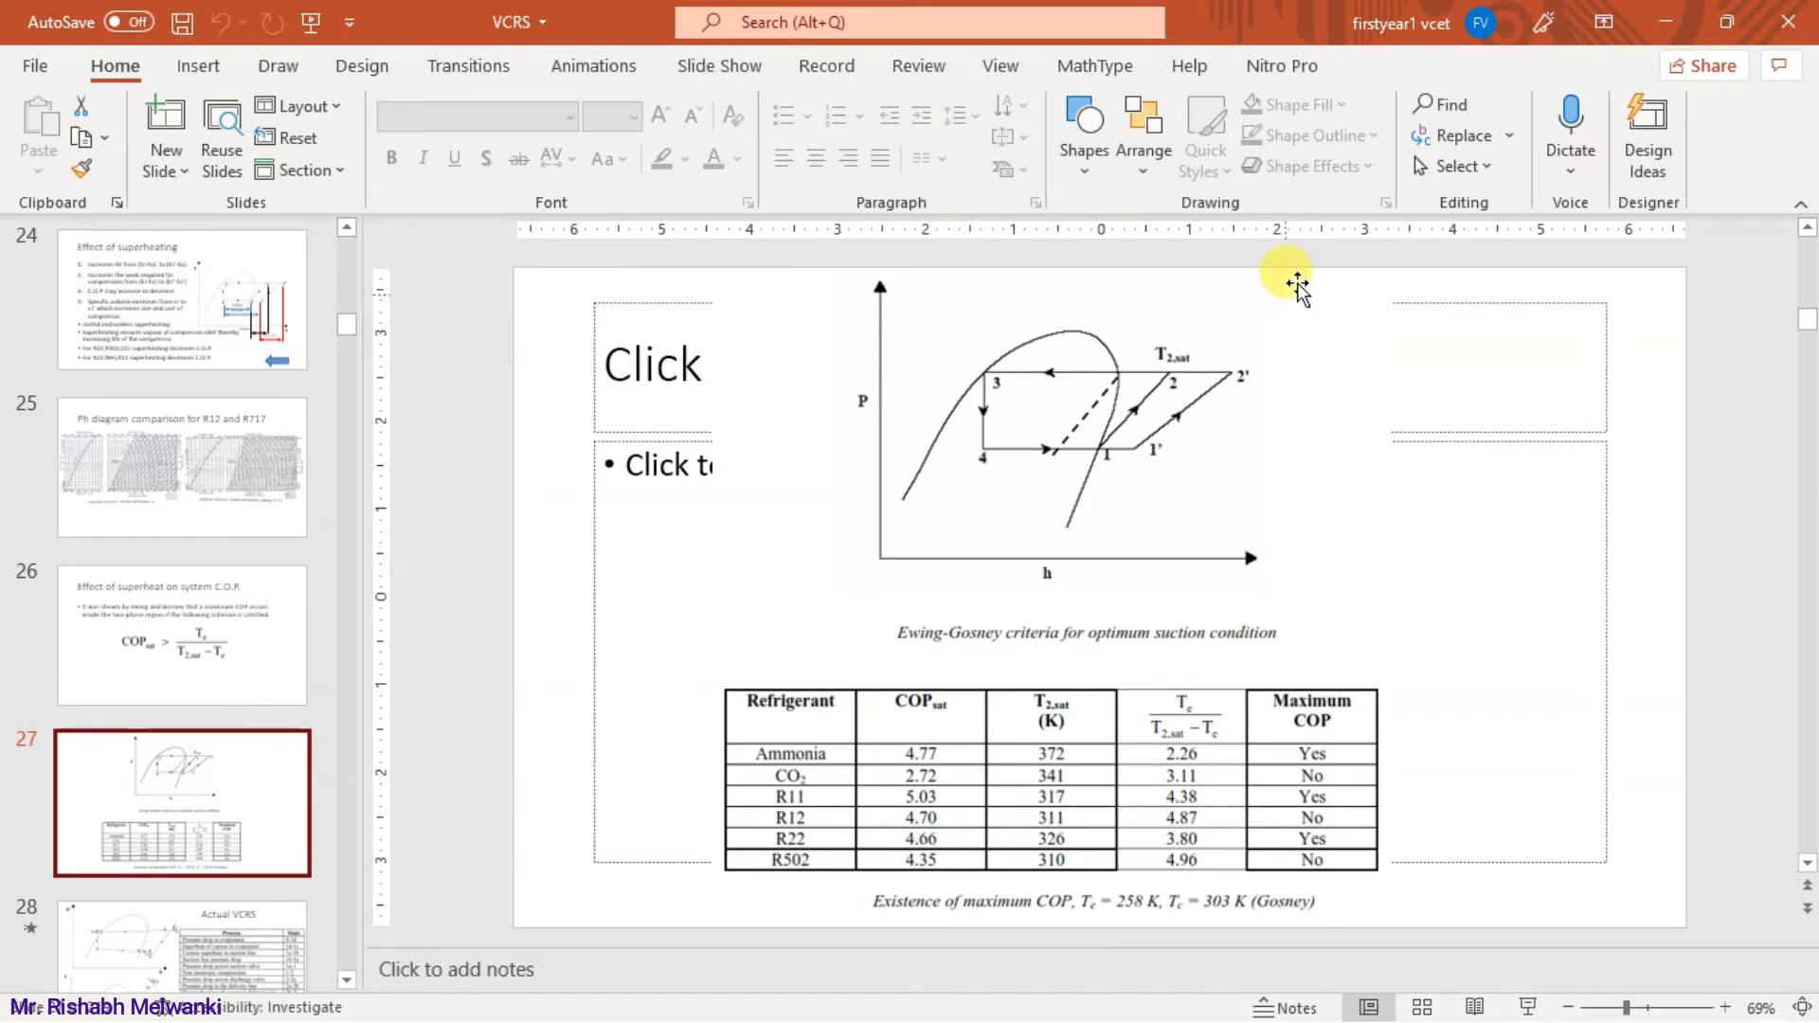
left_click(1665, 21)
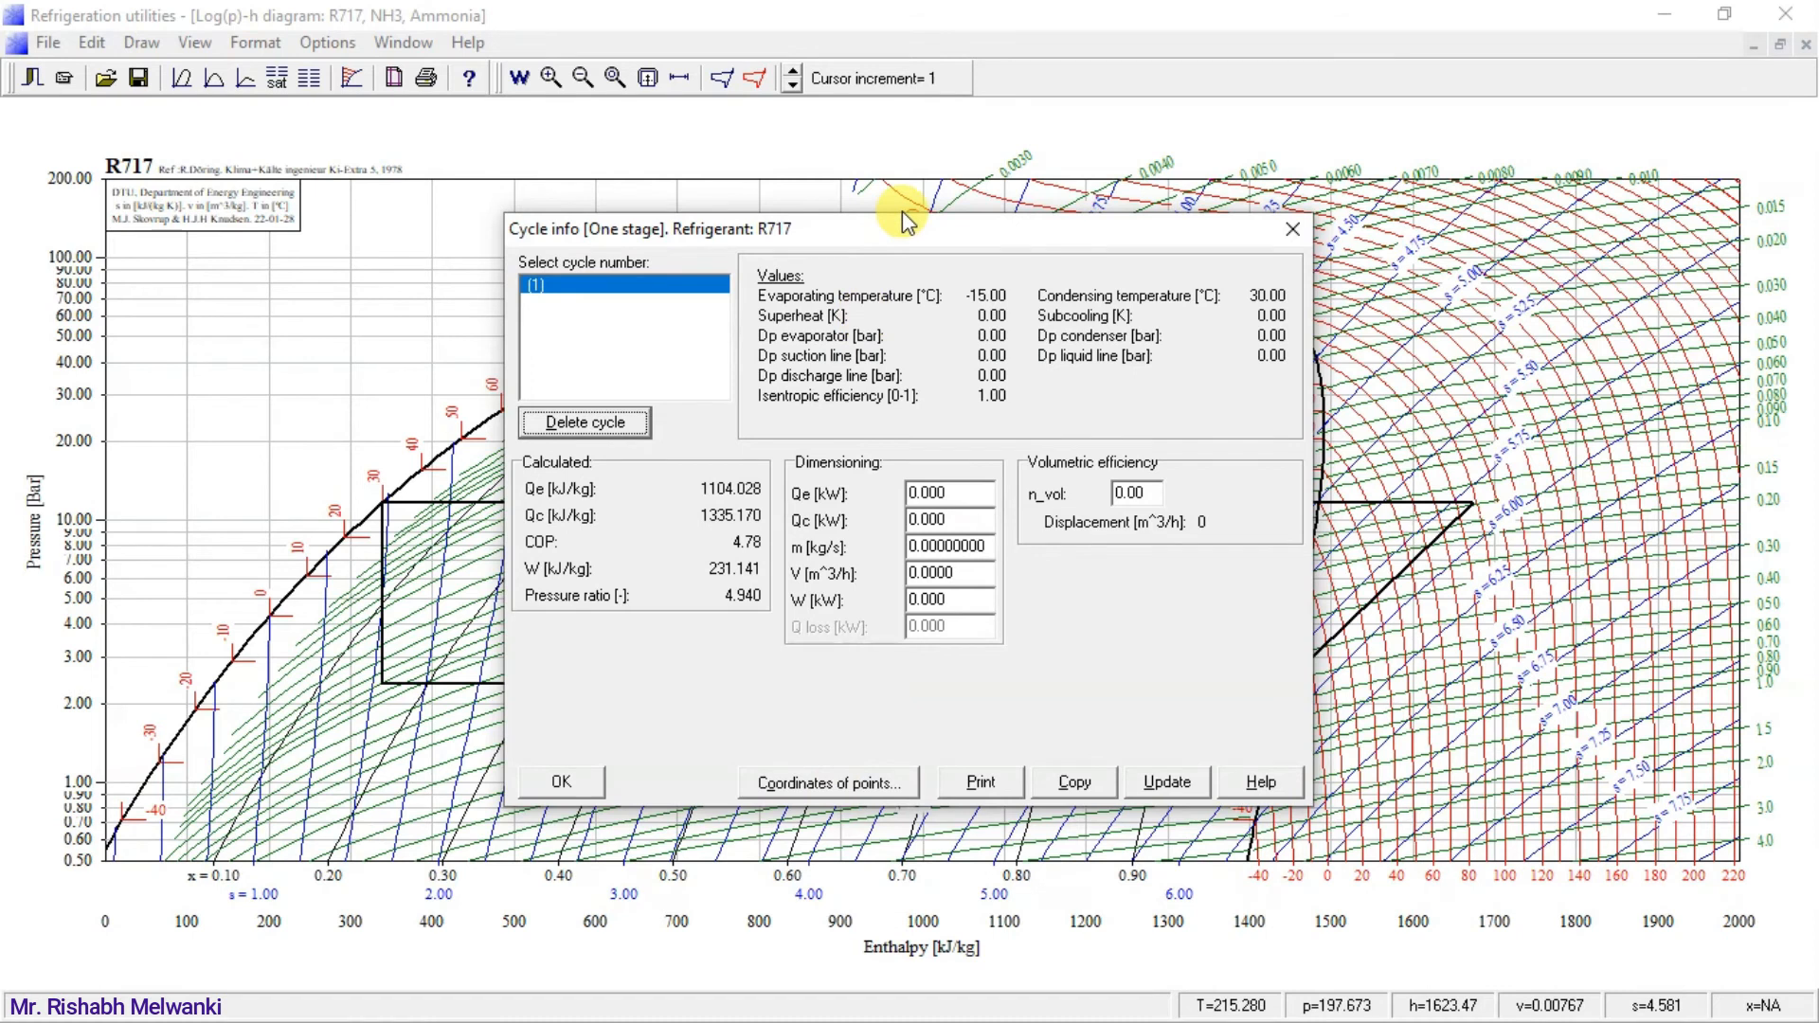
List the coordinates of the cycle's points and examine the temperature at point 2, the compressor outlet.
left_click_drag(901, 229, 476, 243)
left_click(411, 798)
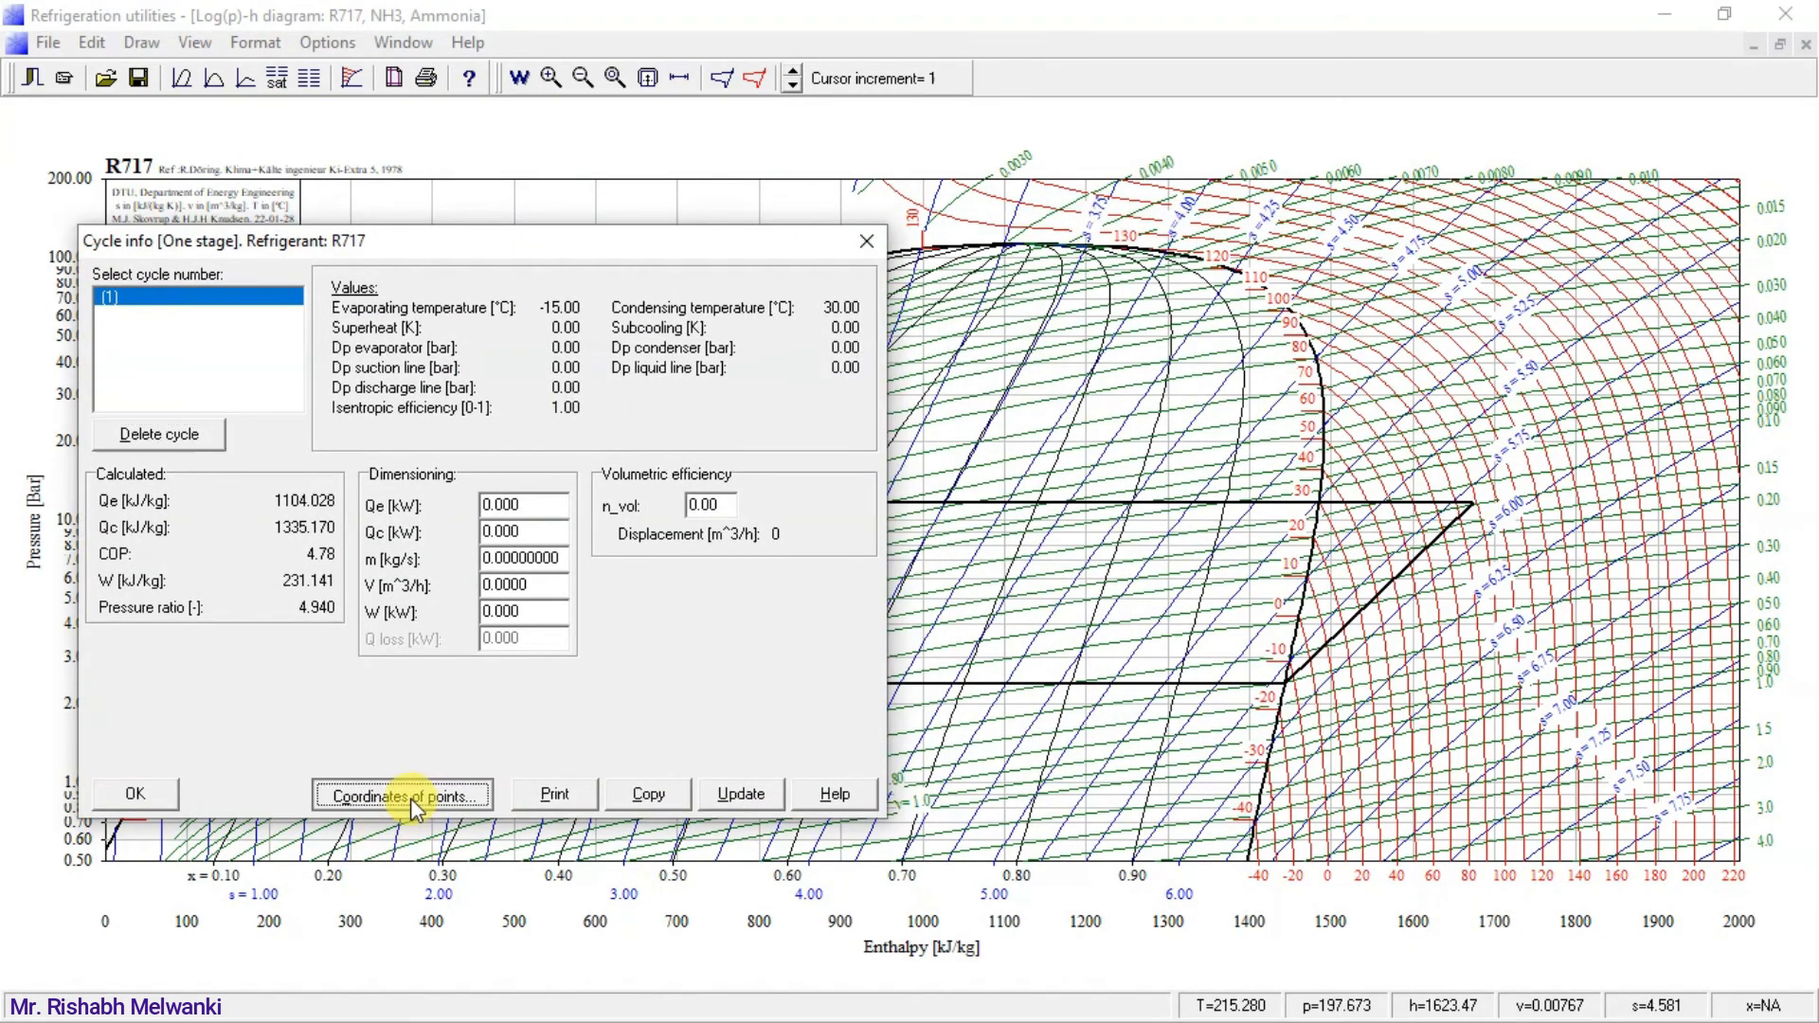
left_click_drag(824, 288, 573, 300)
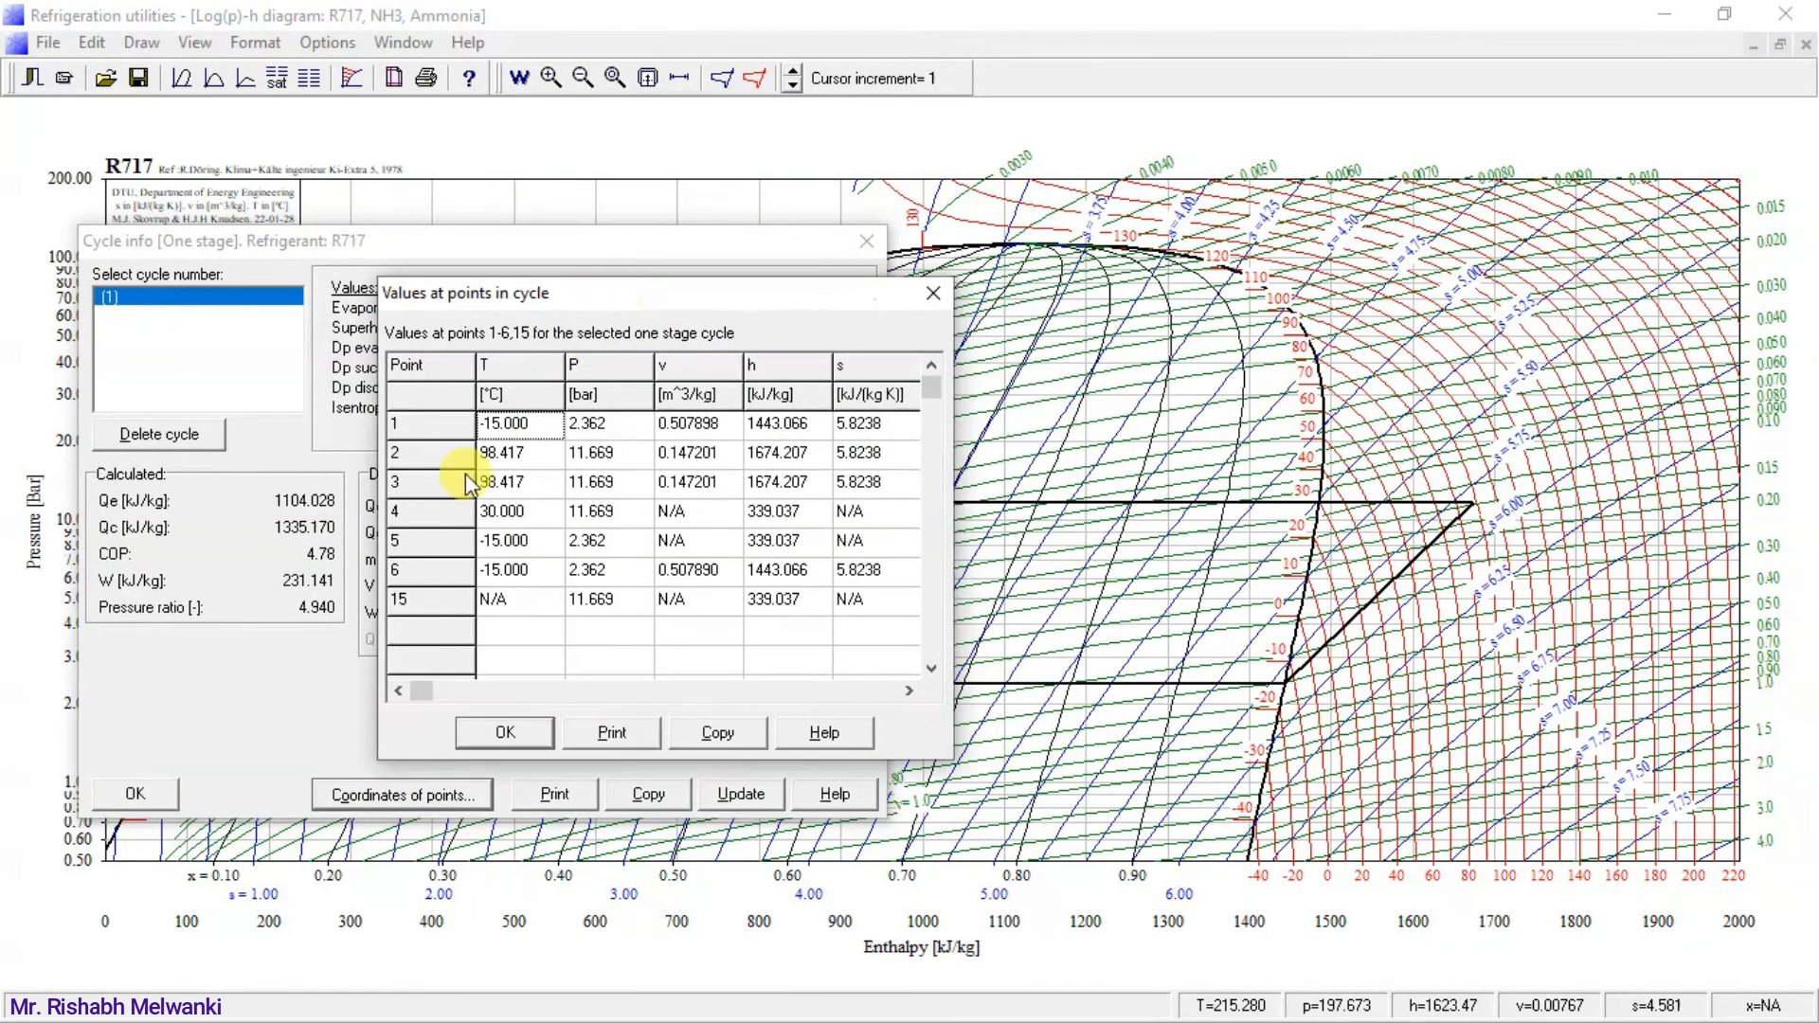
left_click(502, 452)
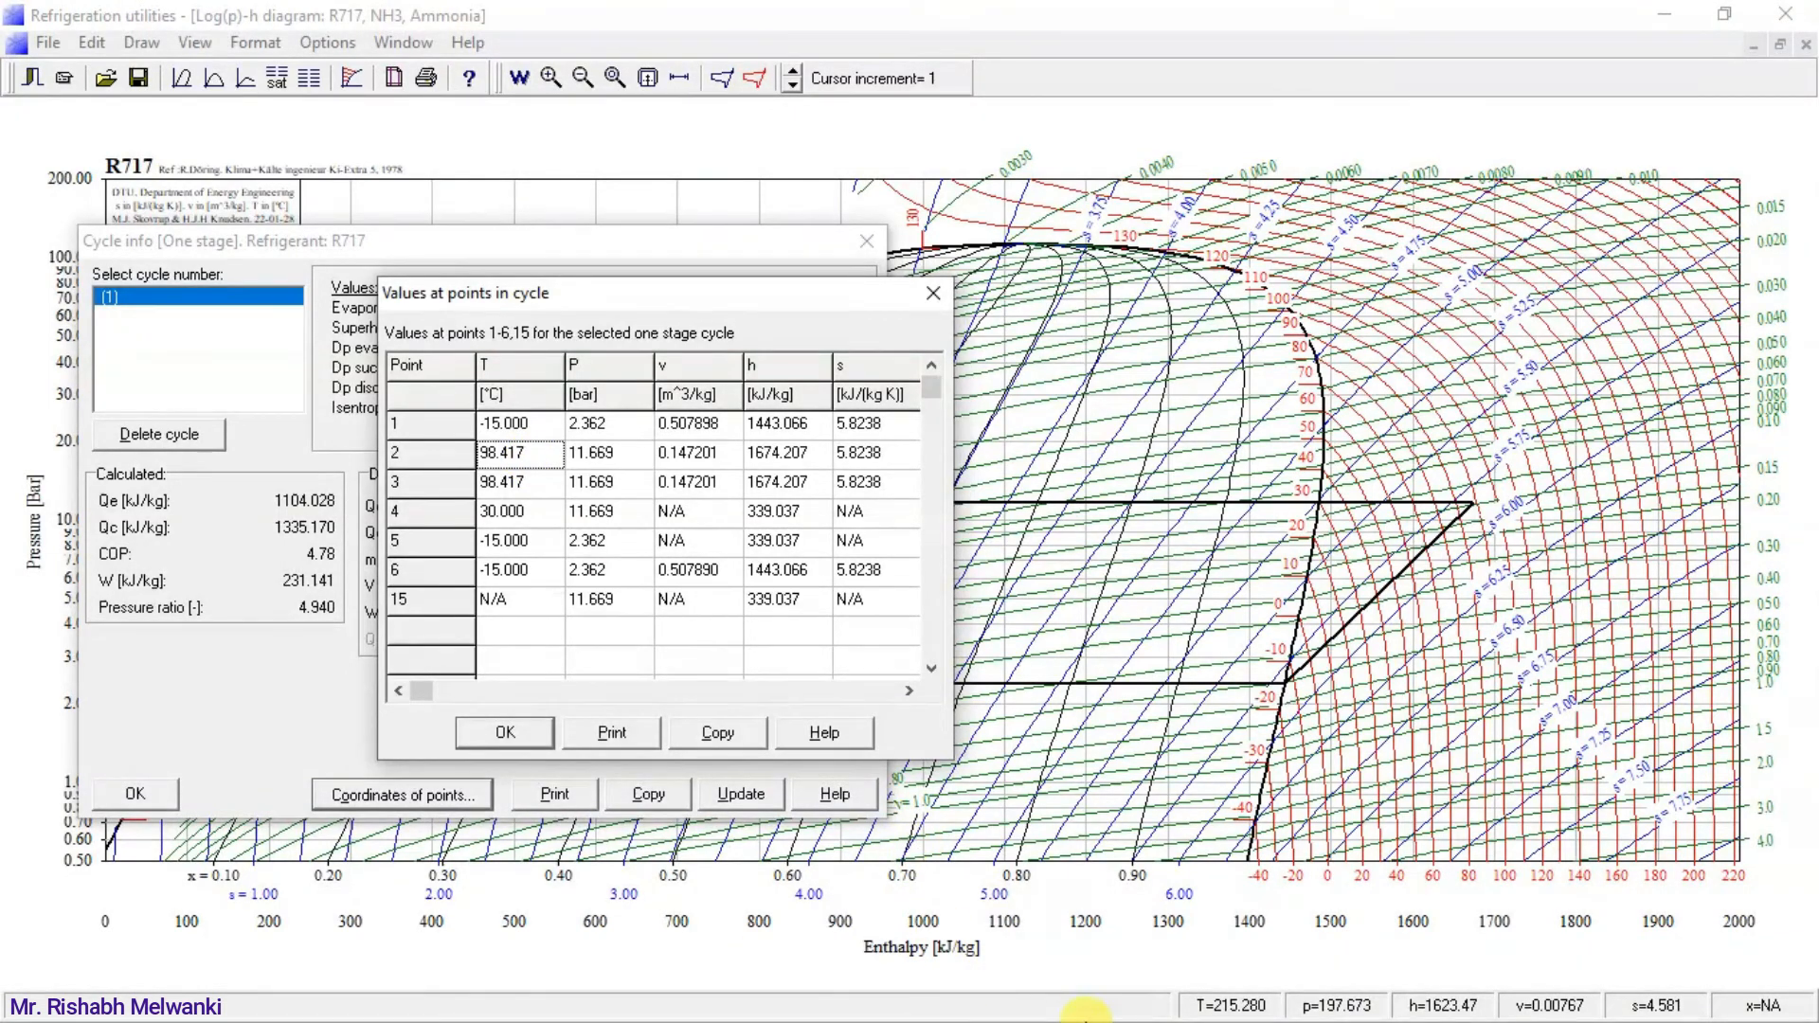
Compare the point 2 temperature with the T2,sat column in the PowerPoint slide show, and close the point values and cycle info in Refrigeration utilities.
key("super")
left_click(1206, 1009)
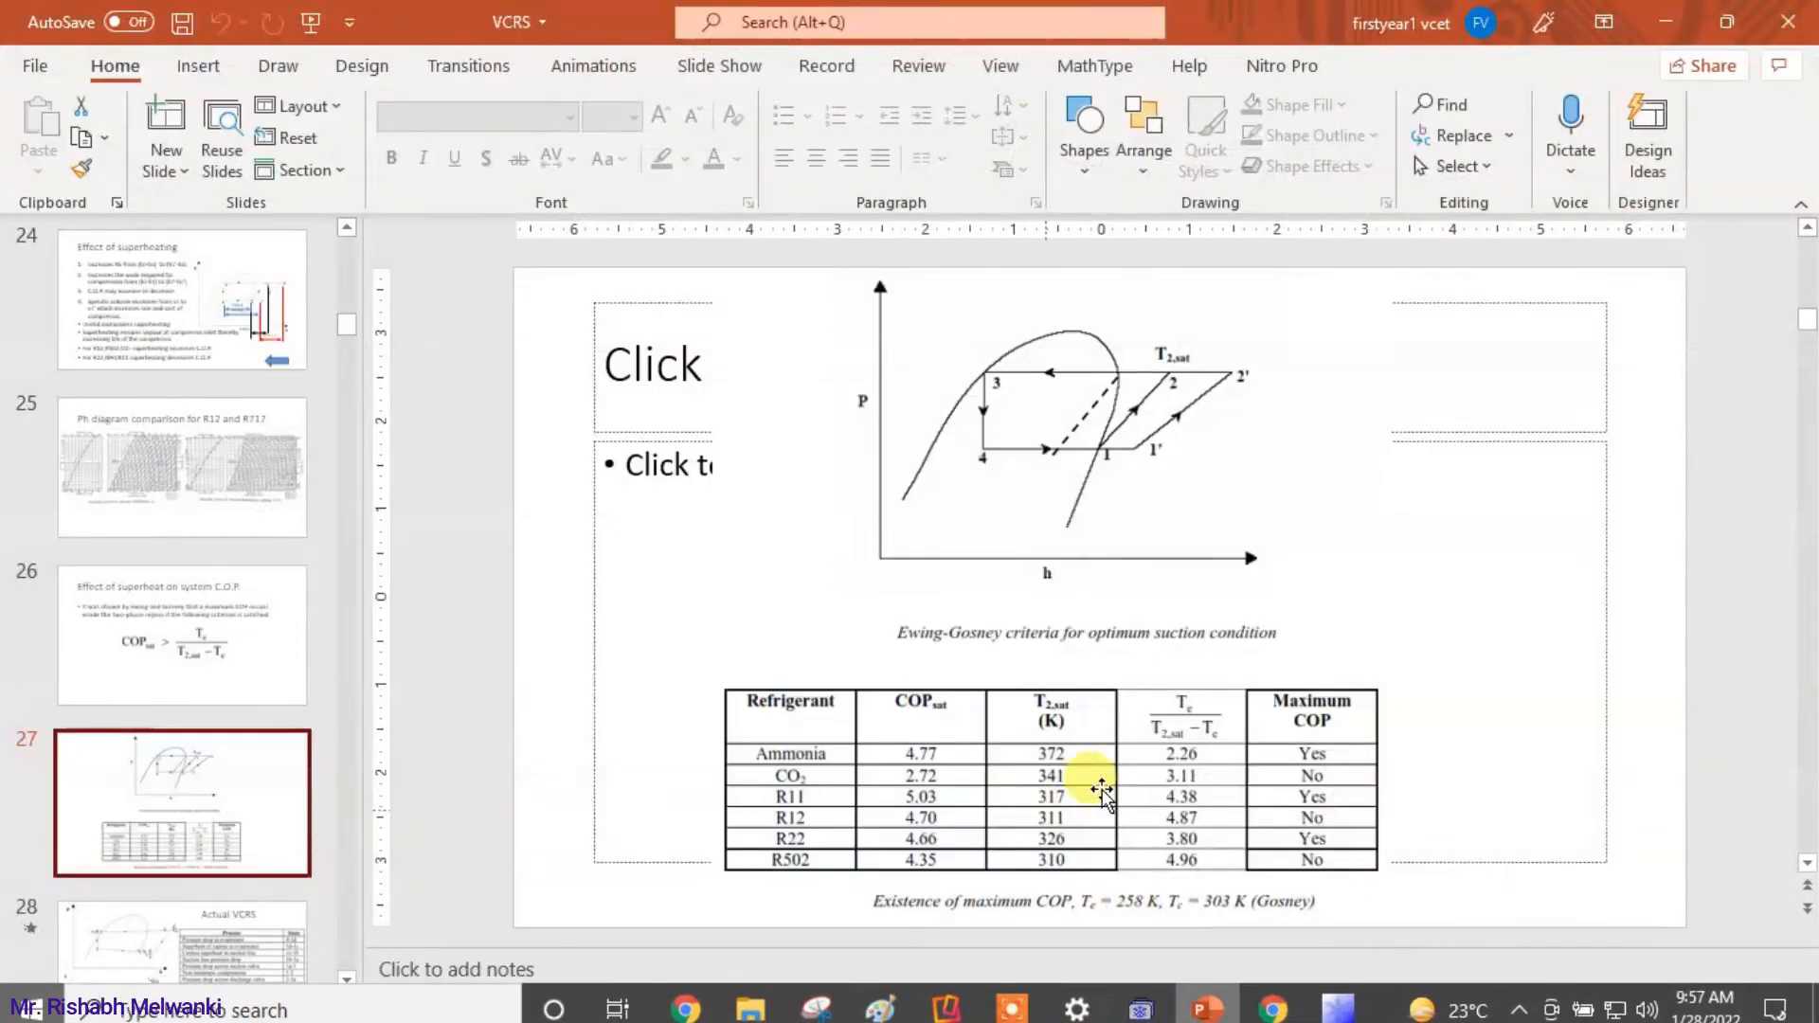
left_click(1514, 1003)
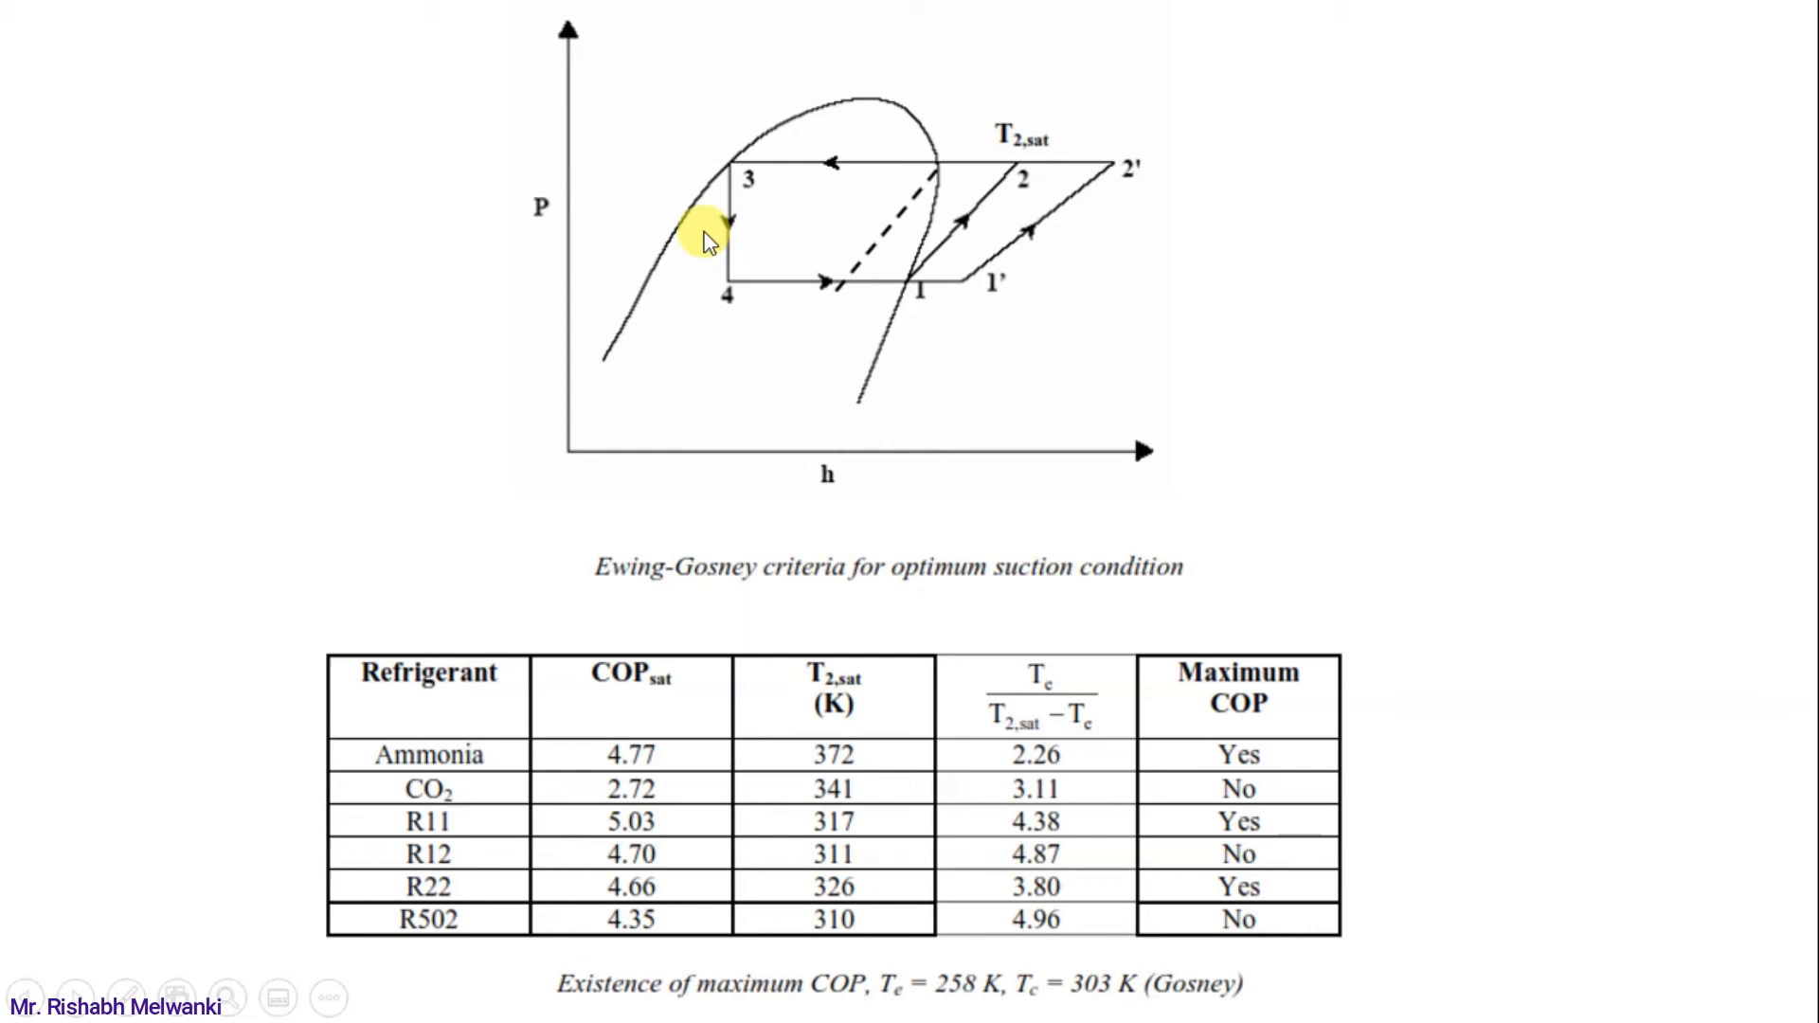
key("Escape")
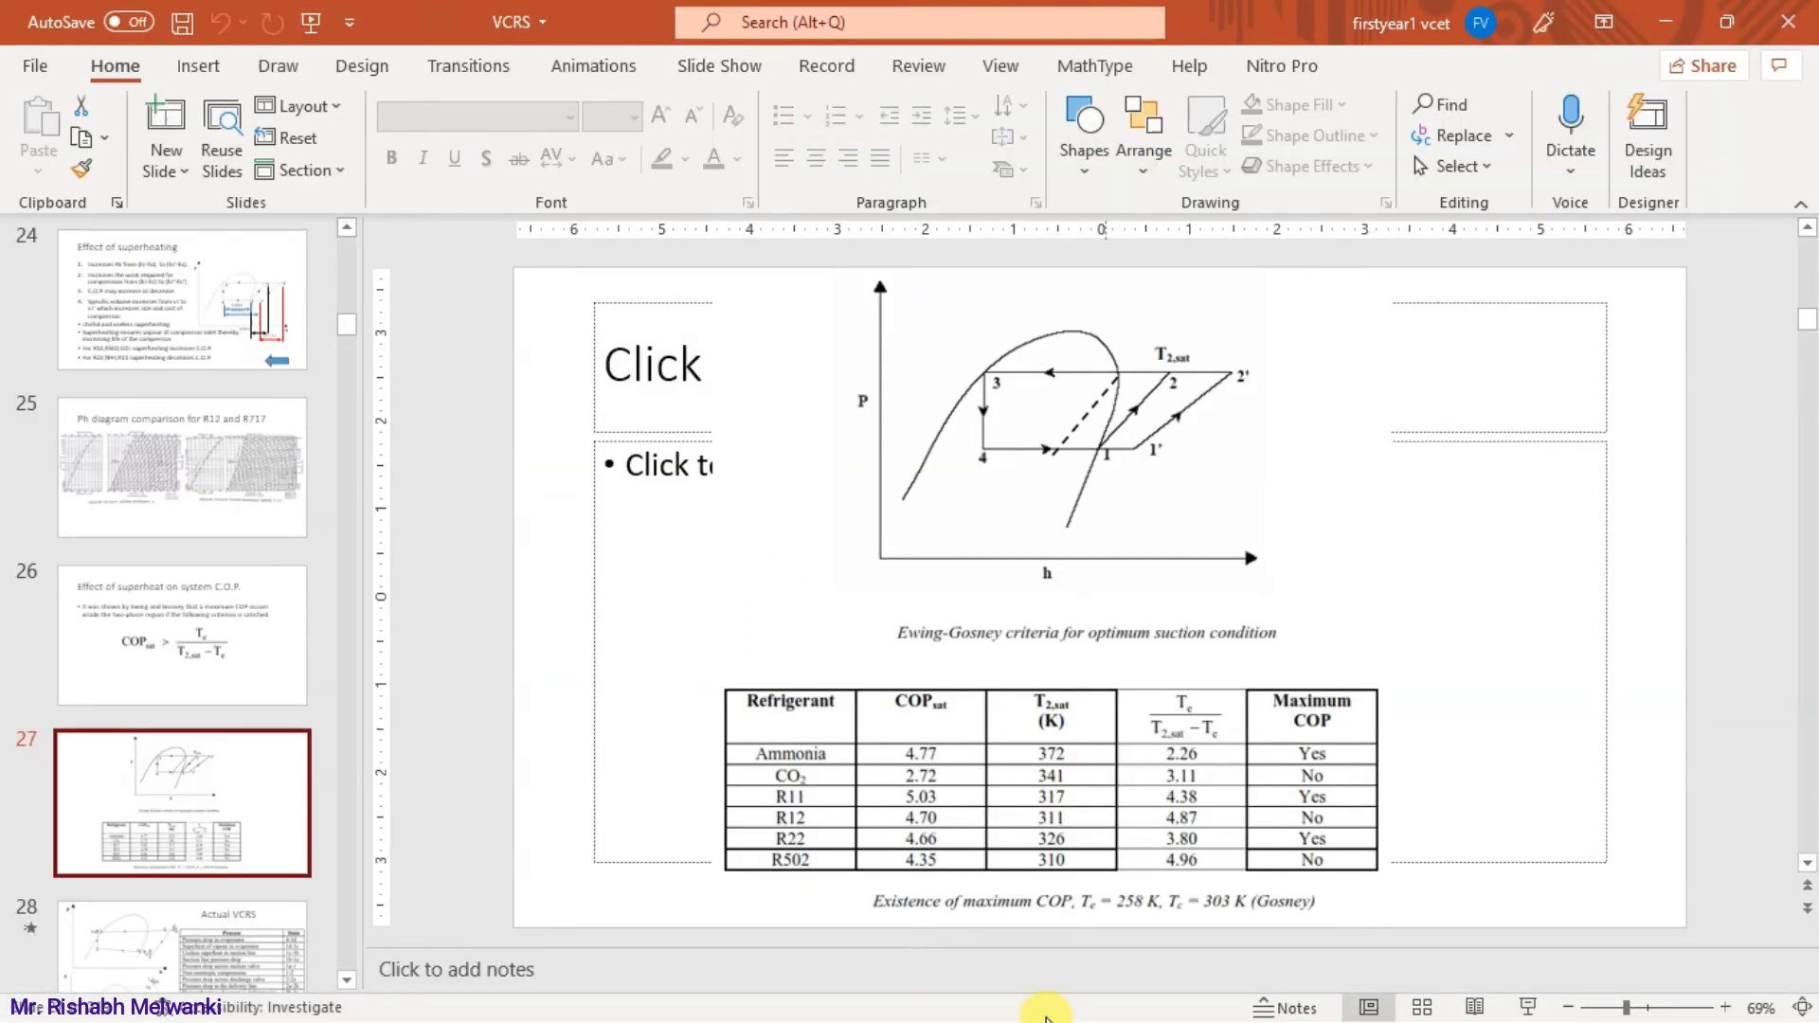
key("super")
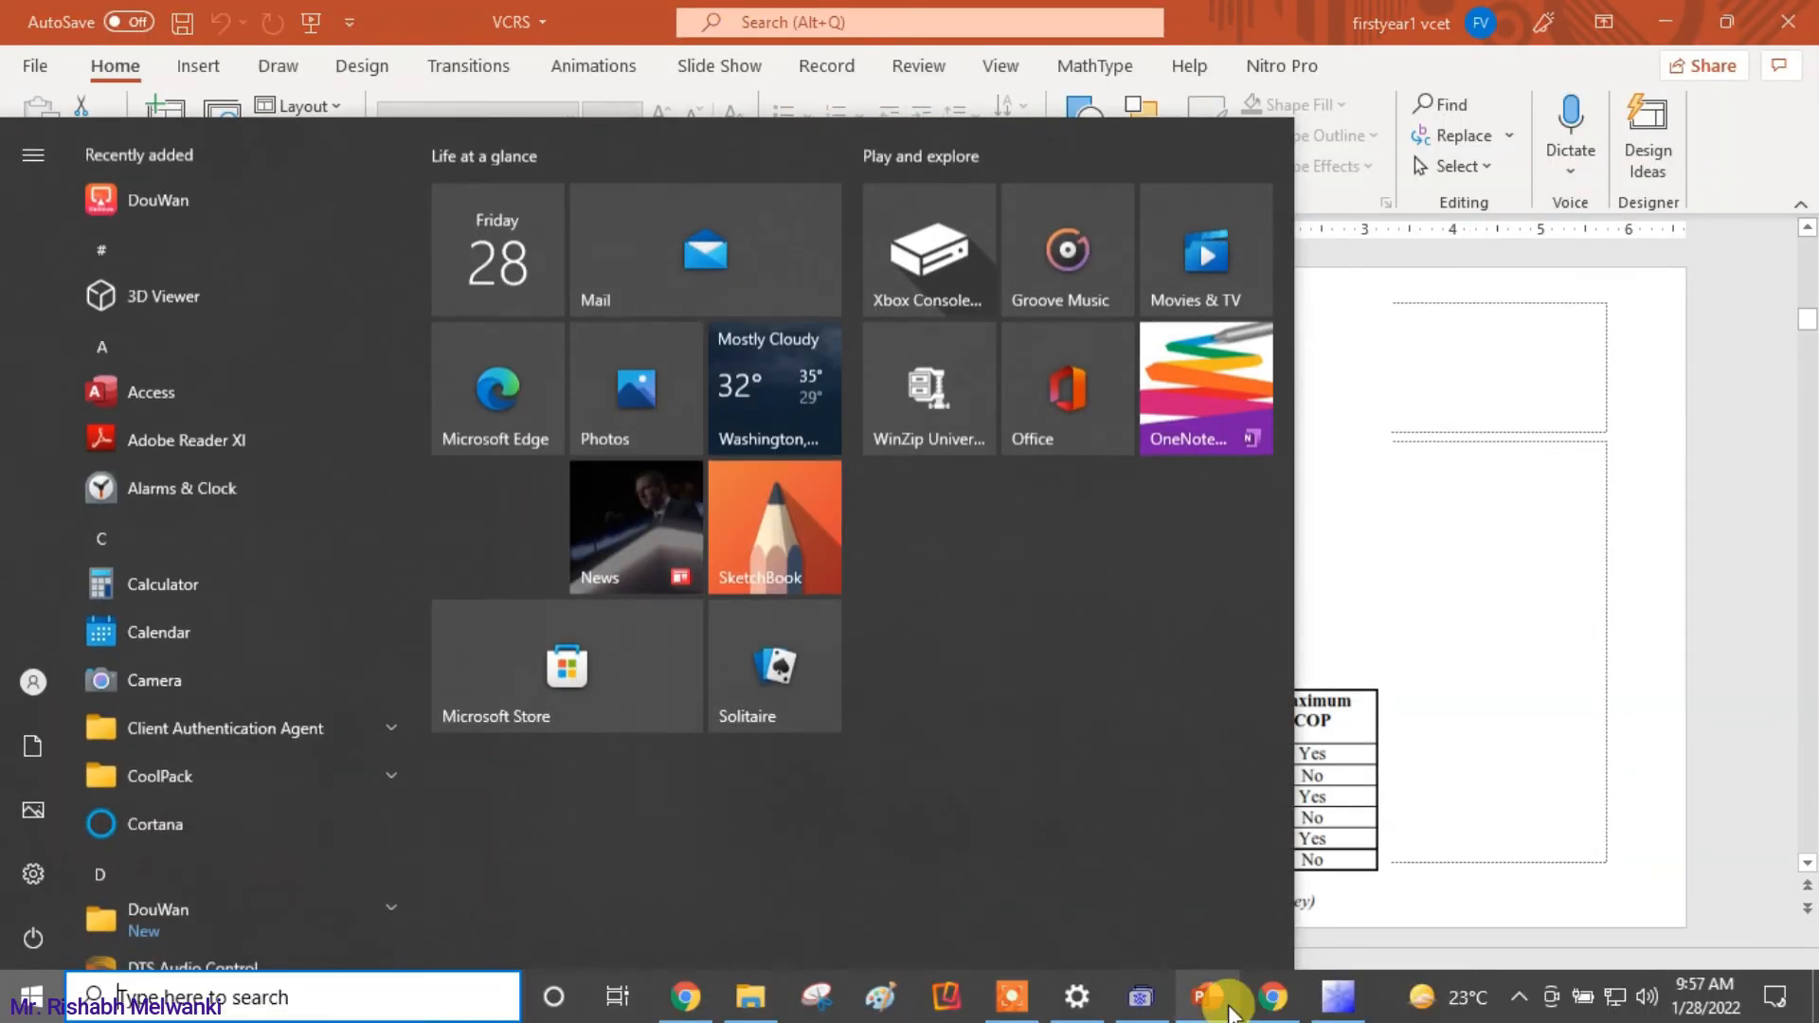
left_click(1336, 995)
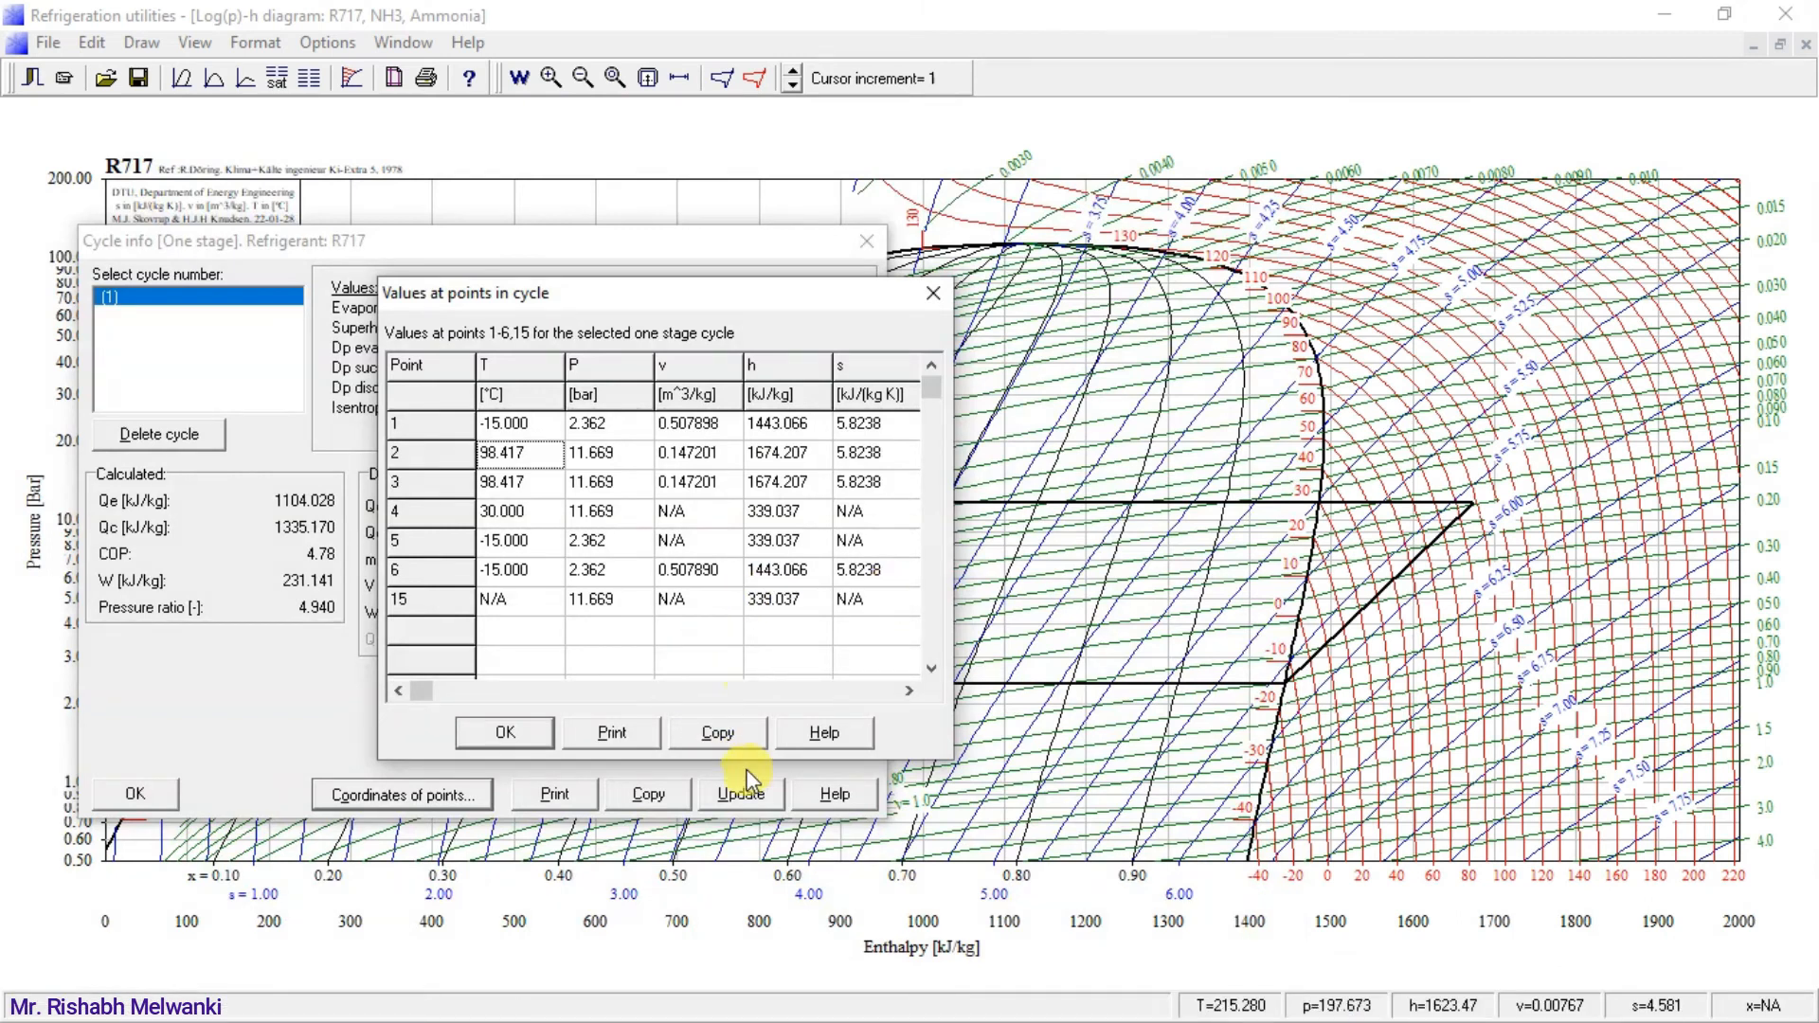
left_click(934, 294)
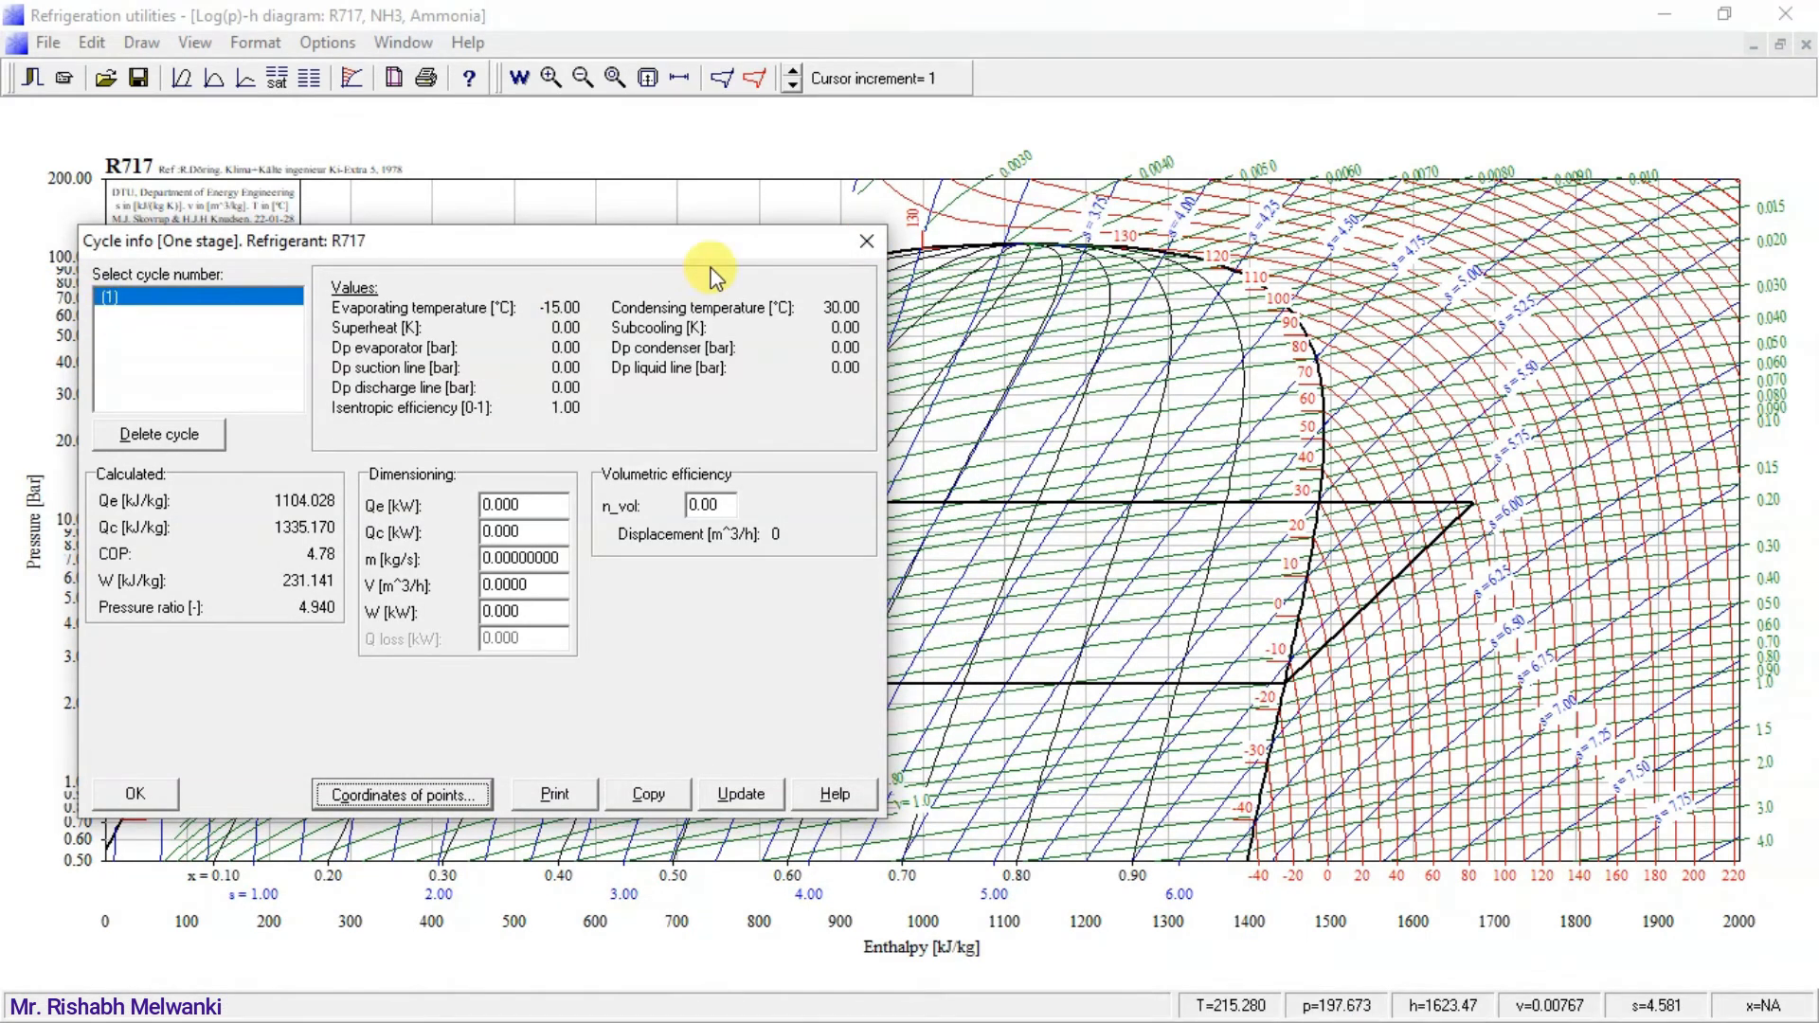
left_click(865, 242)
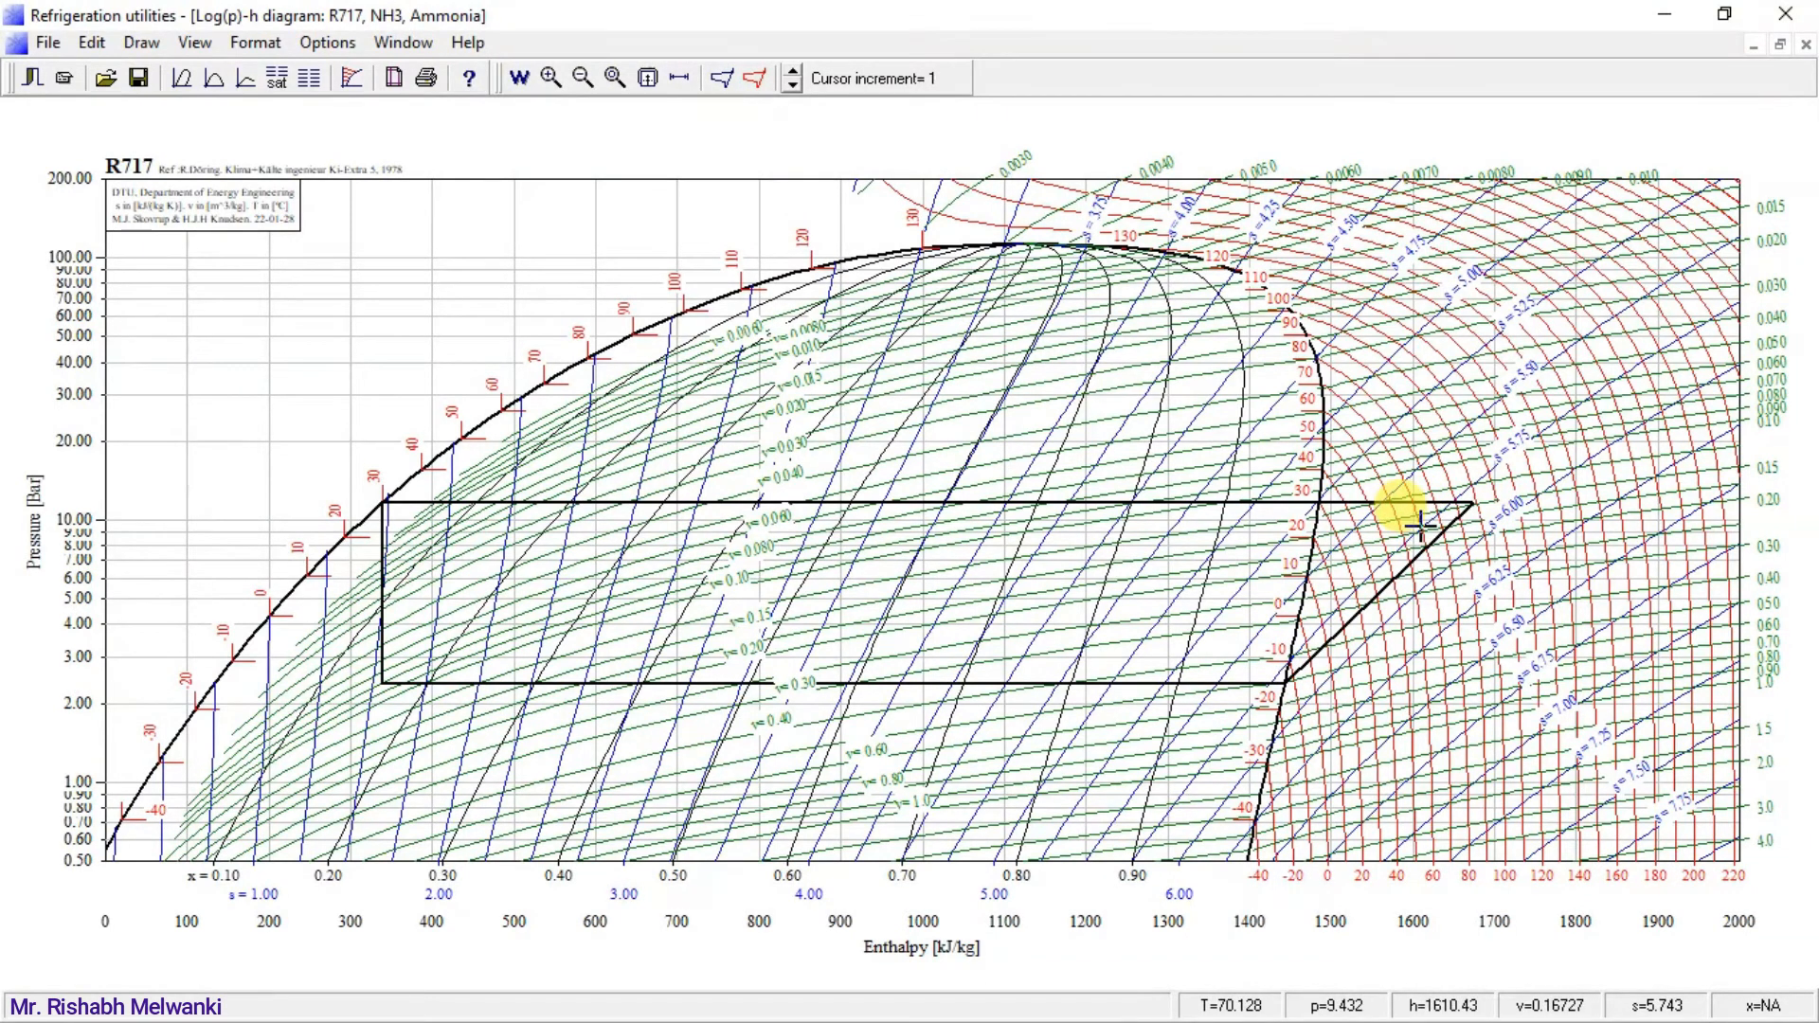
Start a second one-stage cycle with an evaporating temperature of -15 °C and a condensing temperature of 30 °C.
left_click(722, 78)
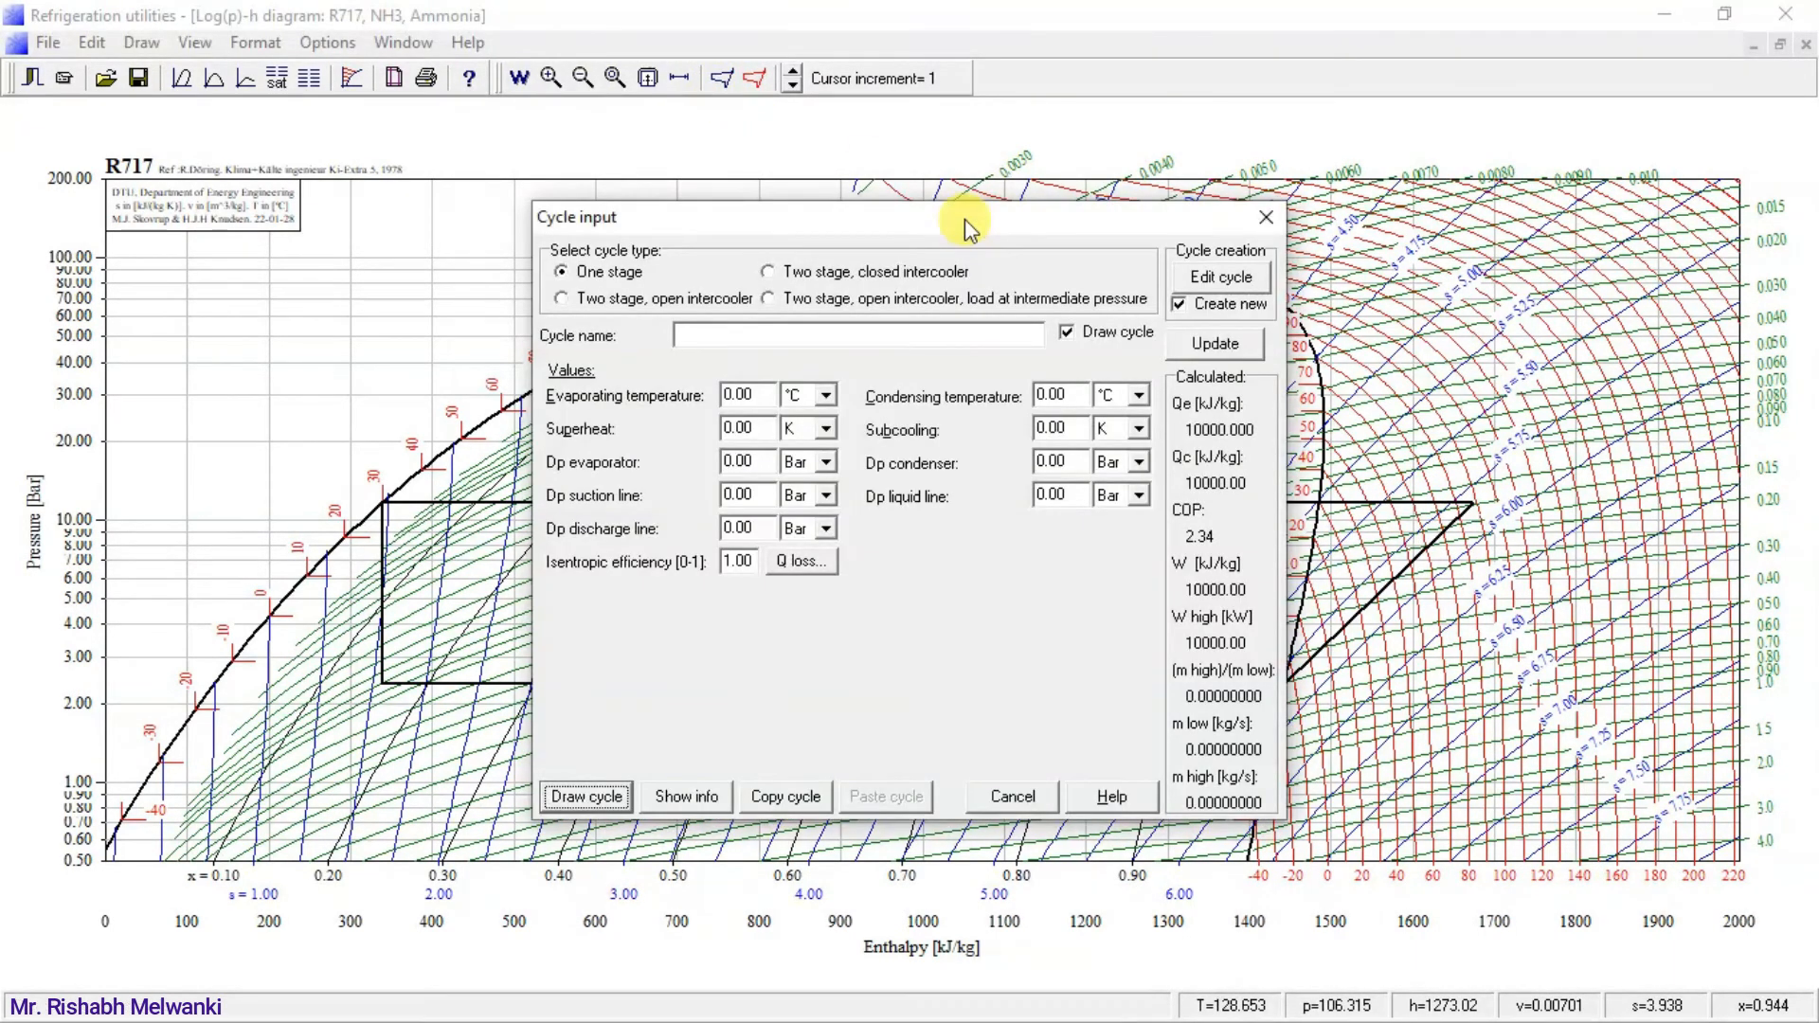
left_click_drag(965, 218, 649, 237)
double_click(436, 411)
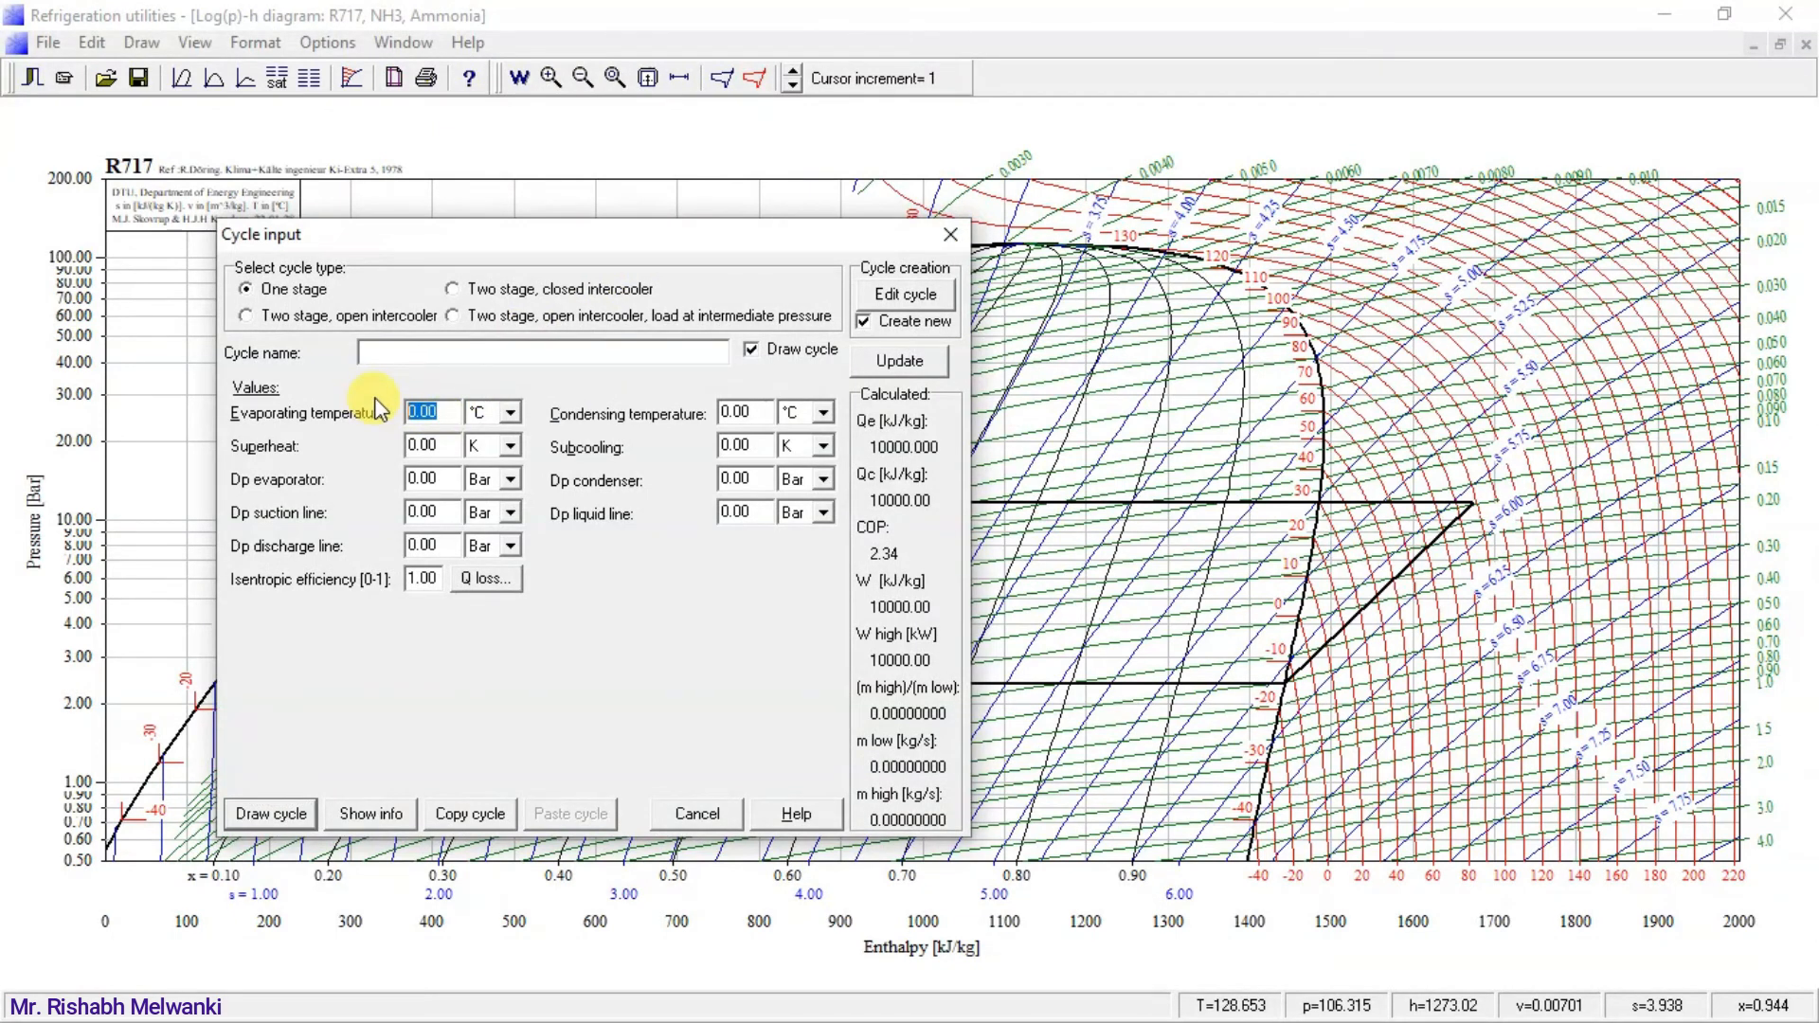
type("3")
double_click(735, 411)
type("30")
Switch the superheat unit to °C, set the superheat to -62, and draw the cycle with wet suction.
double_click(431, 445)
left_click(441, 449)
left_click(487, 487)
double_click(431, 445)
key("BackSpace")
type("-62")
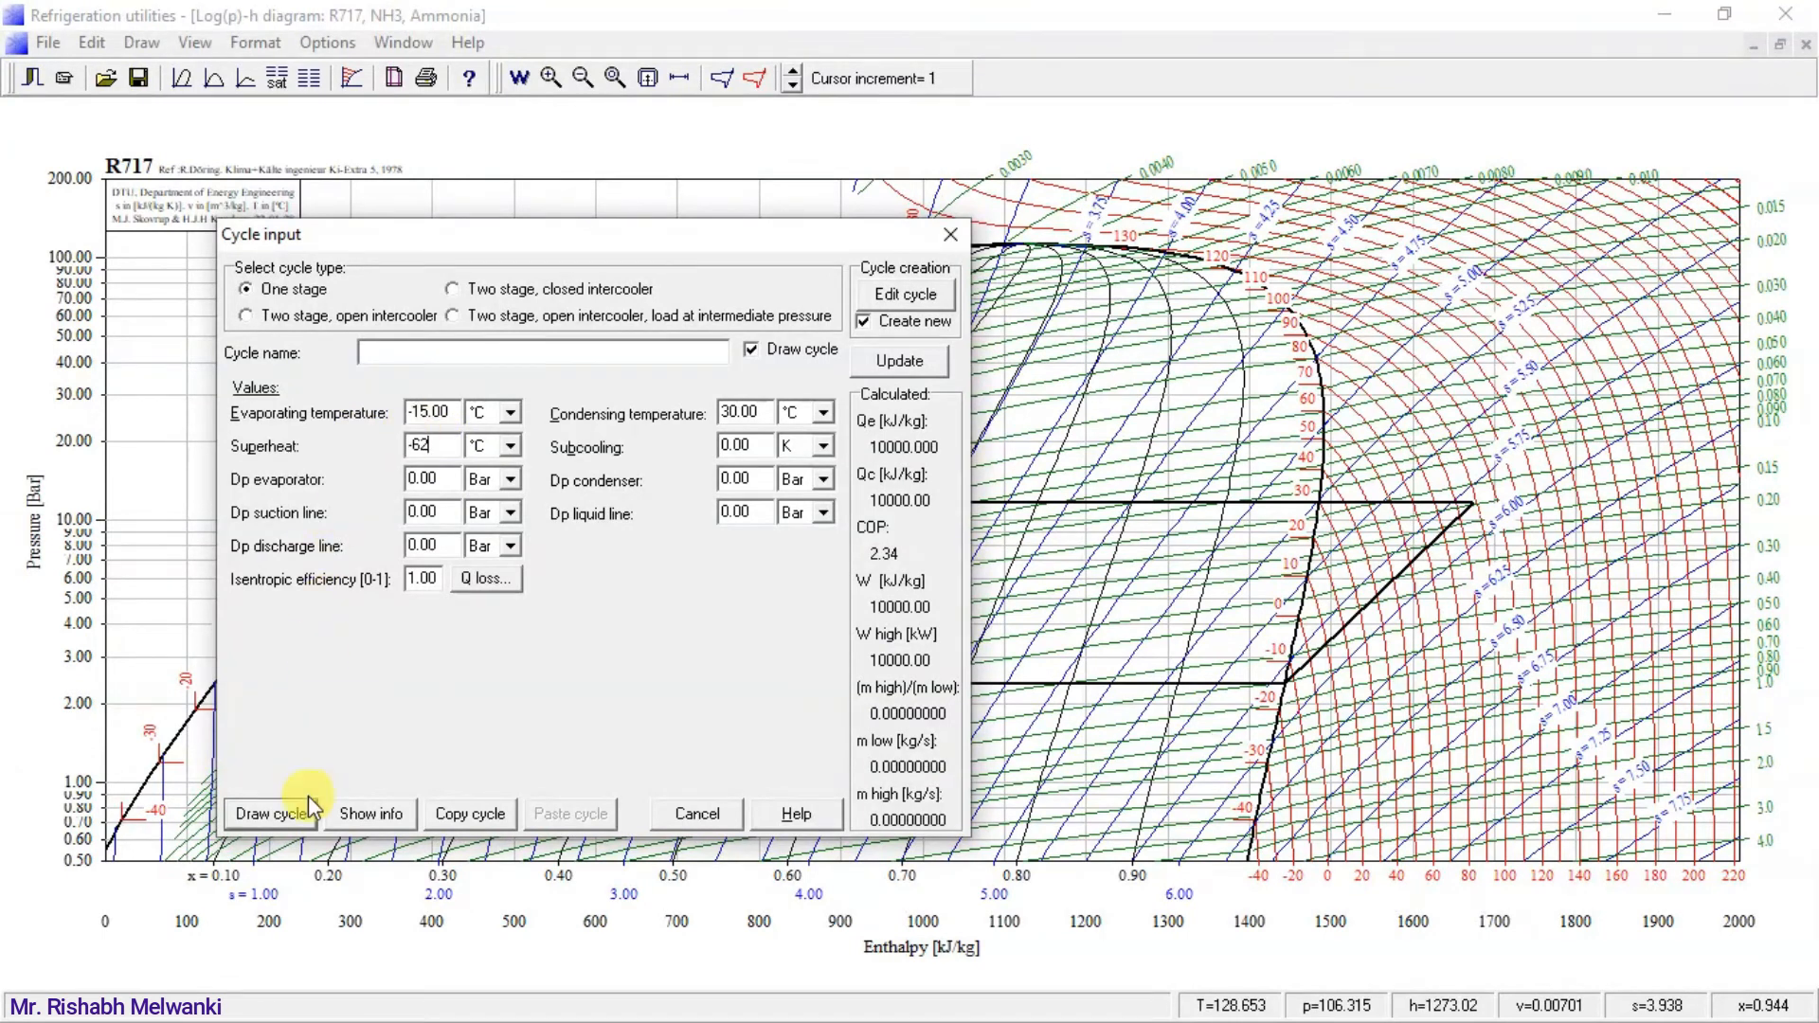
left_click(292, 810)
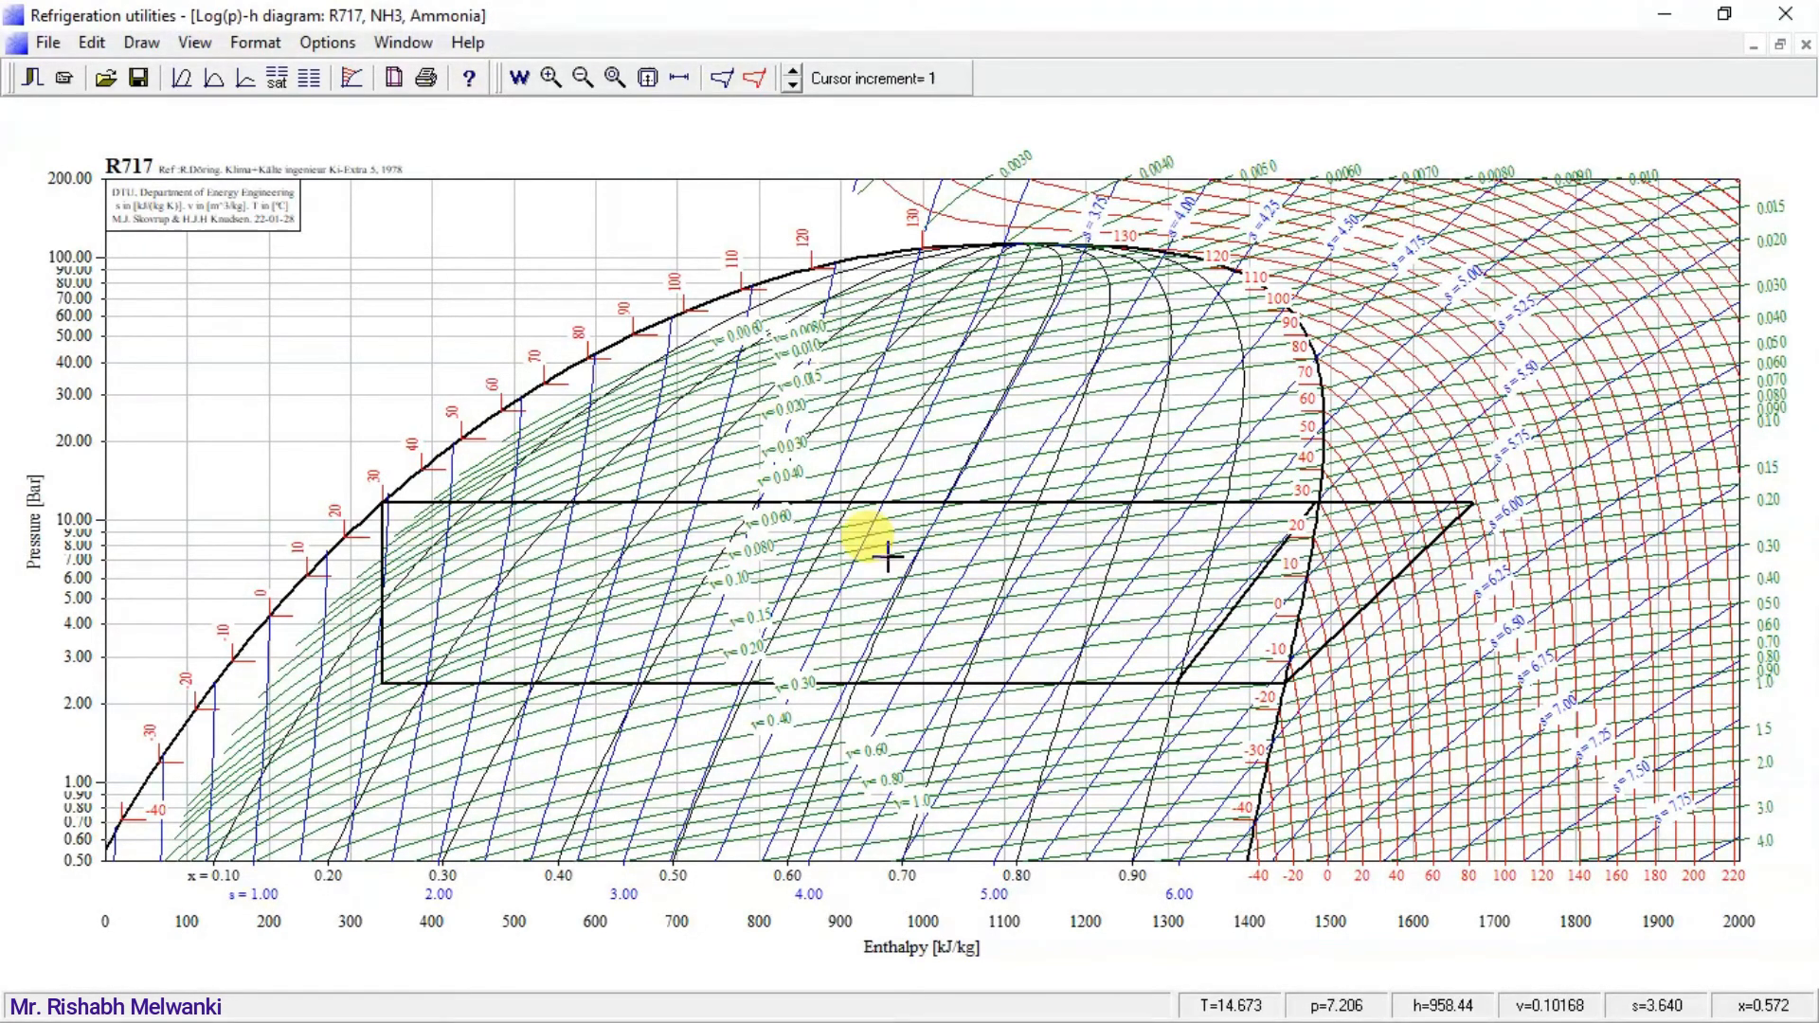
Draw a third one-stage cycle at the same evaporating and condensing temperatures with the superheat set to 10 °C.
left_click(722, 80)
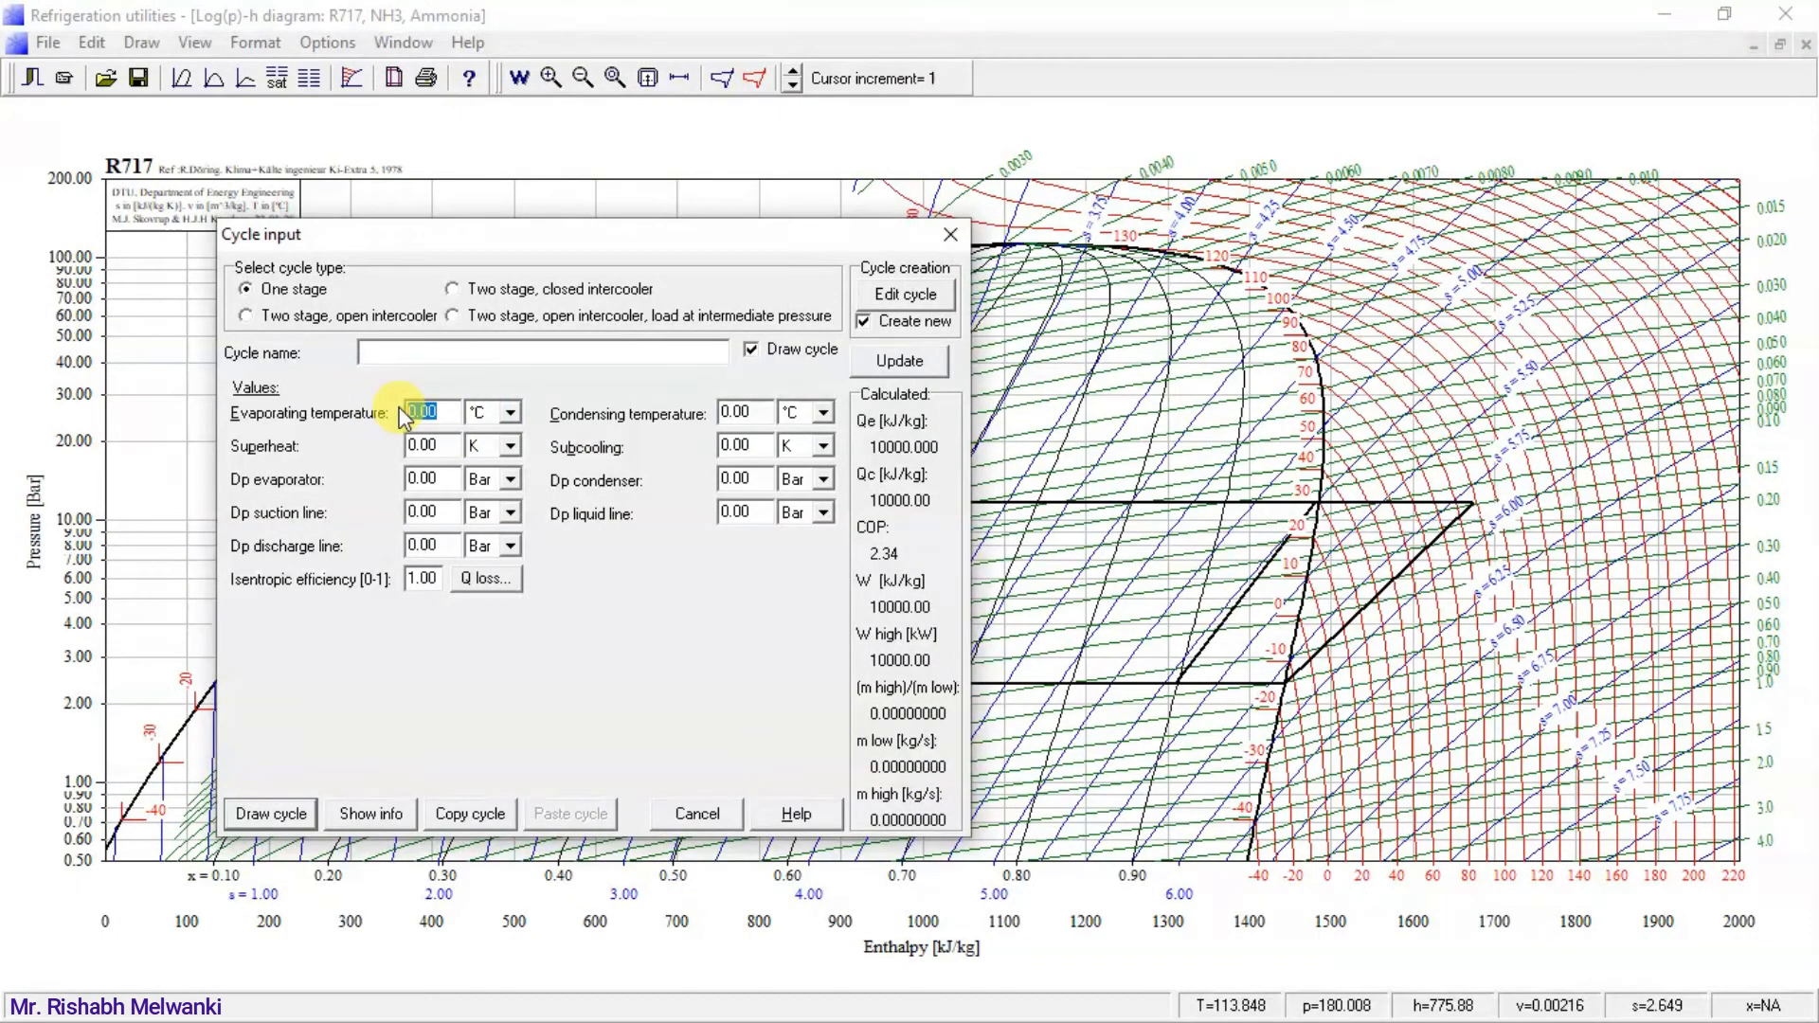
type("-15")
left_click(768, 413)
left_click(509, 445)
left_click(473, 477)
left_click_drag(453, 445, 377, 439)
type("10")
left_click(265, 820)
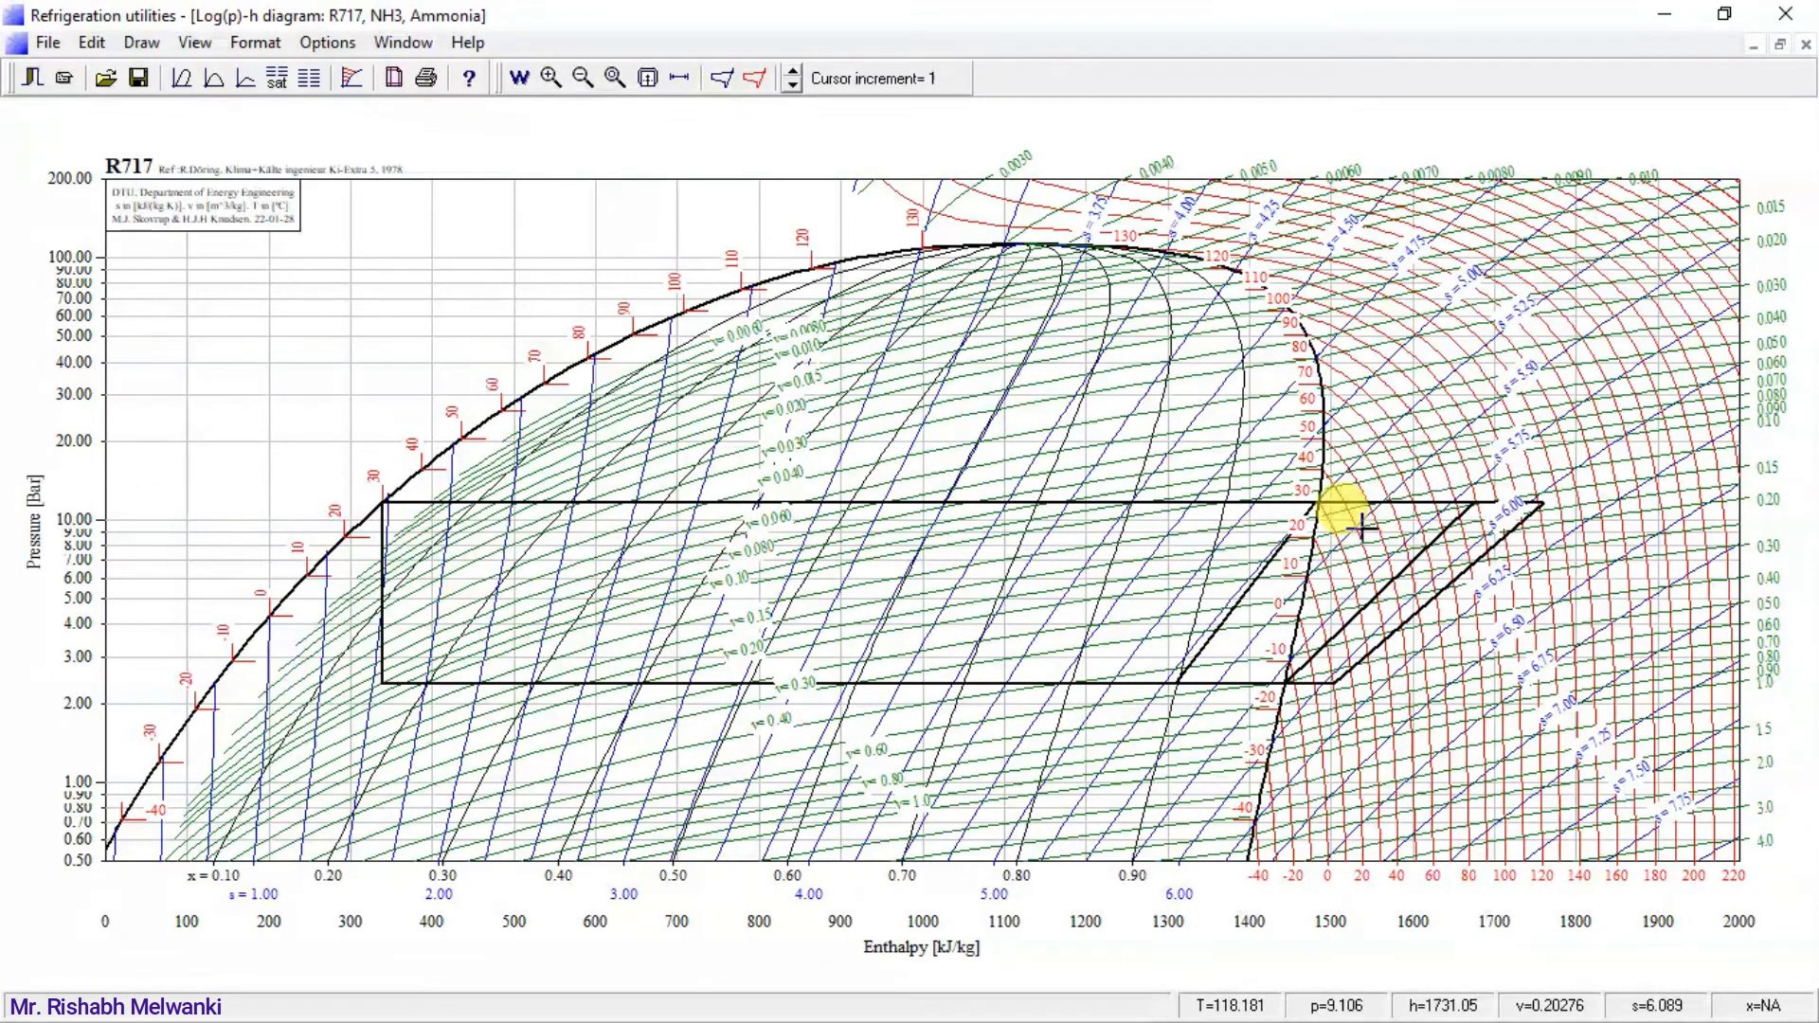
Draw a fourth one-stage cycle with evaporating temperature -15 °C, condensing temperature 30 °C and the superheat in °C set to 20.
left_click(723, 80)
double_click(450, 417)
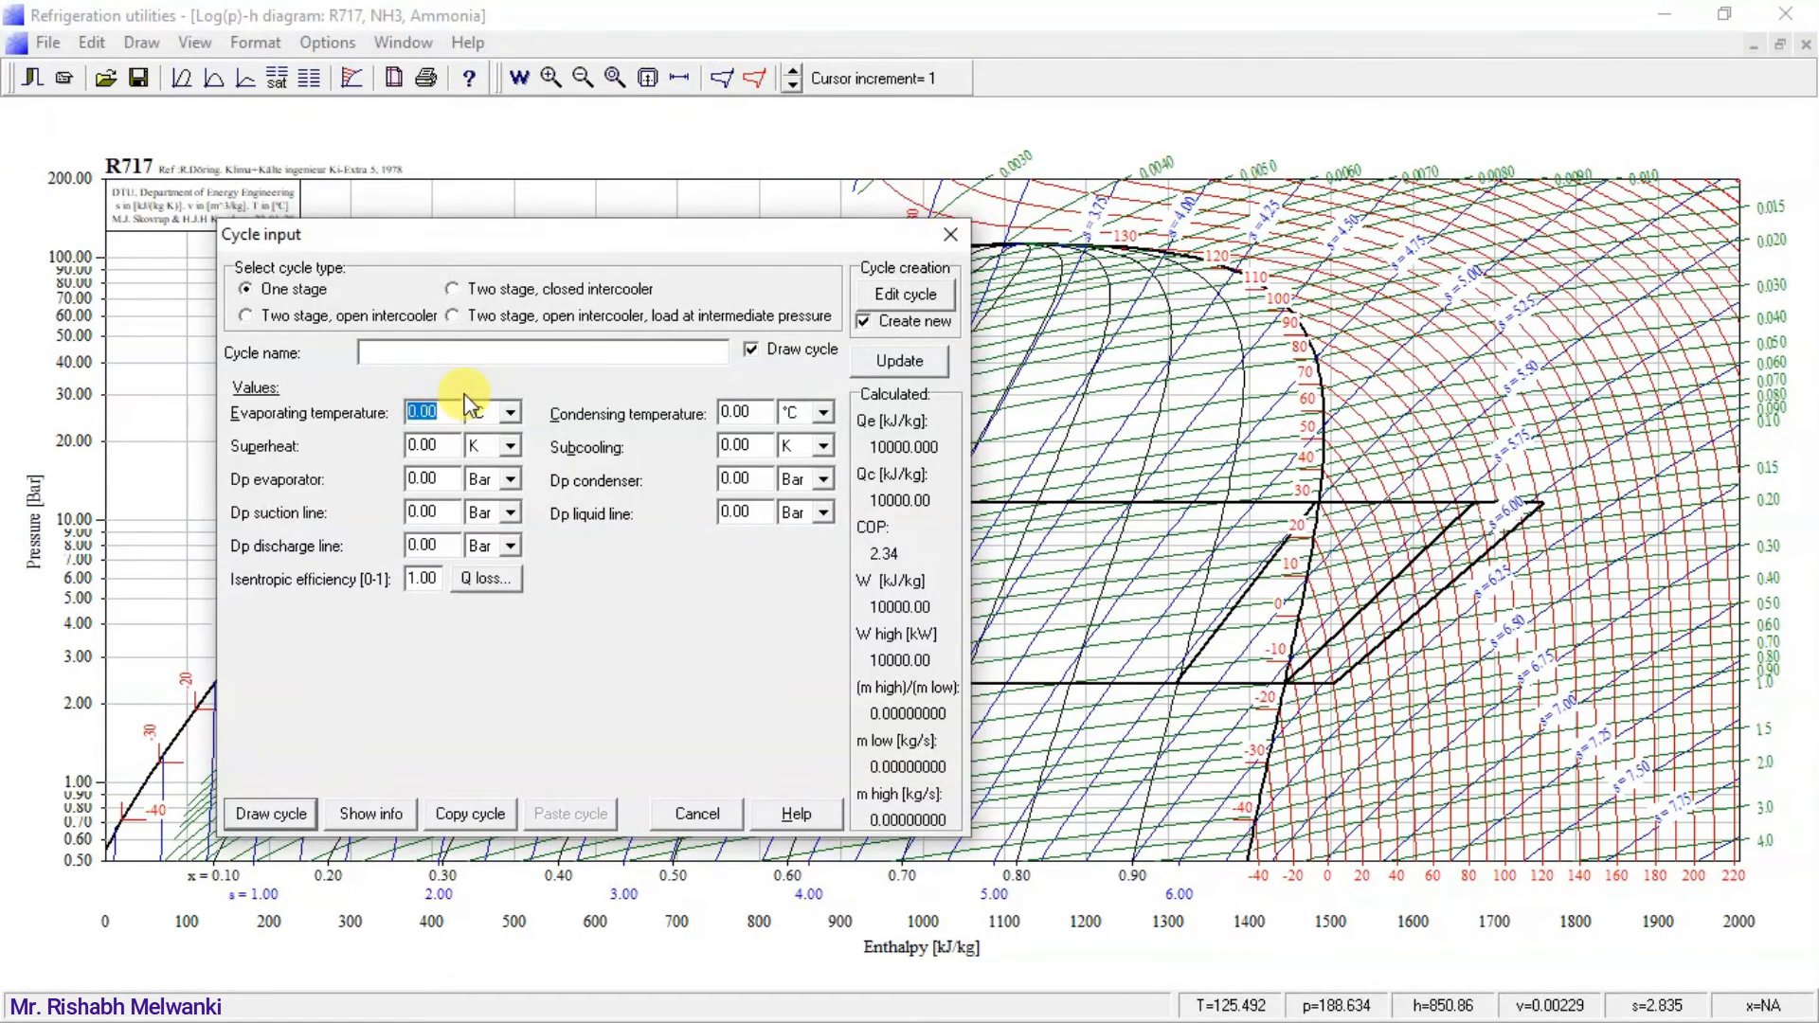
type("-")
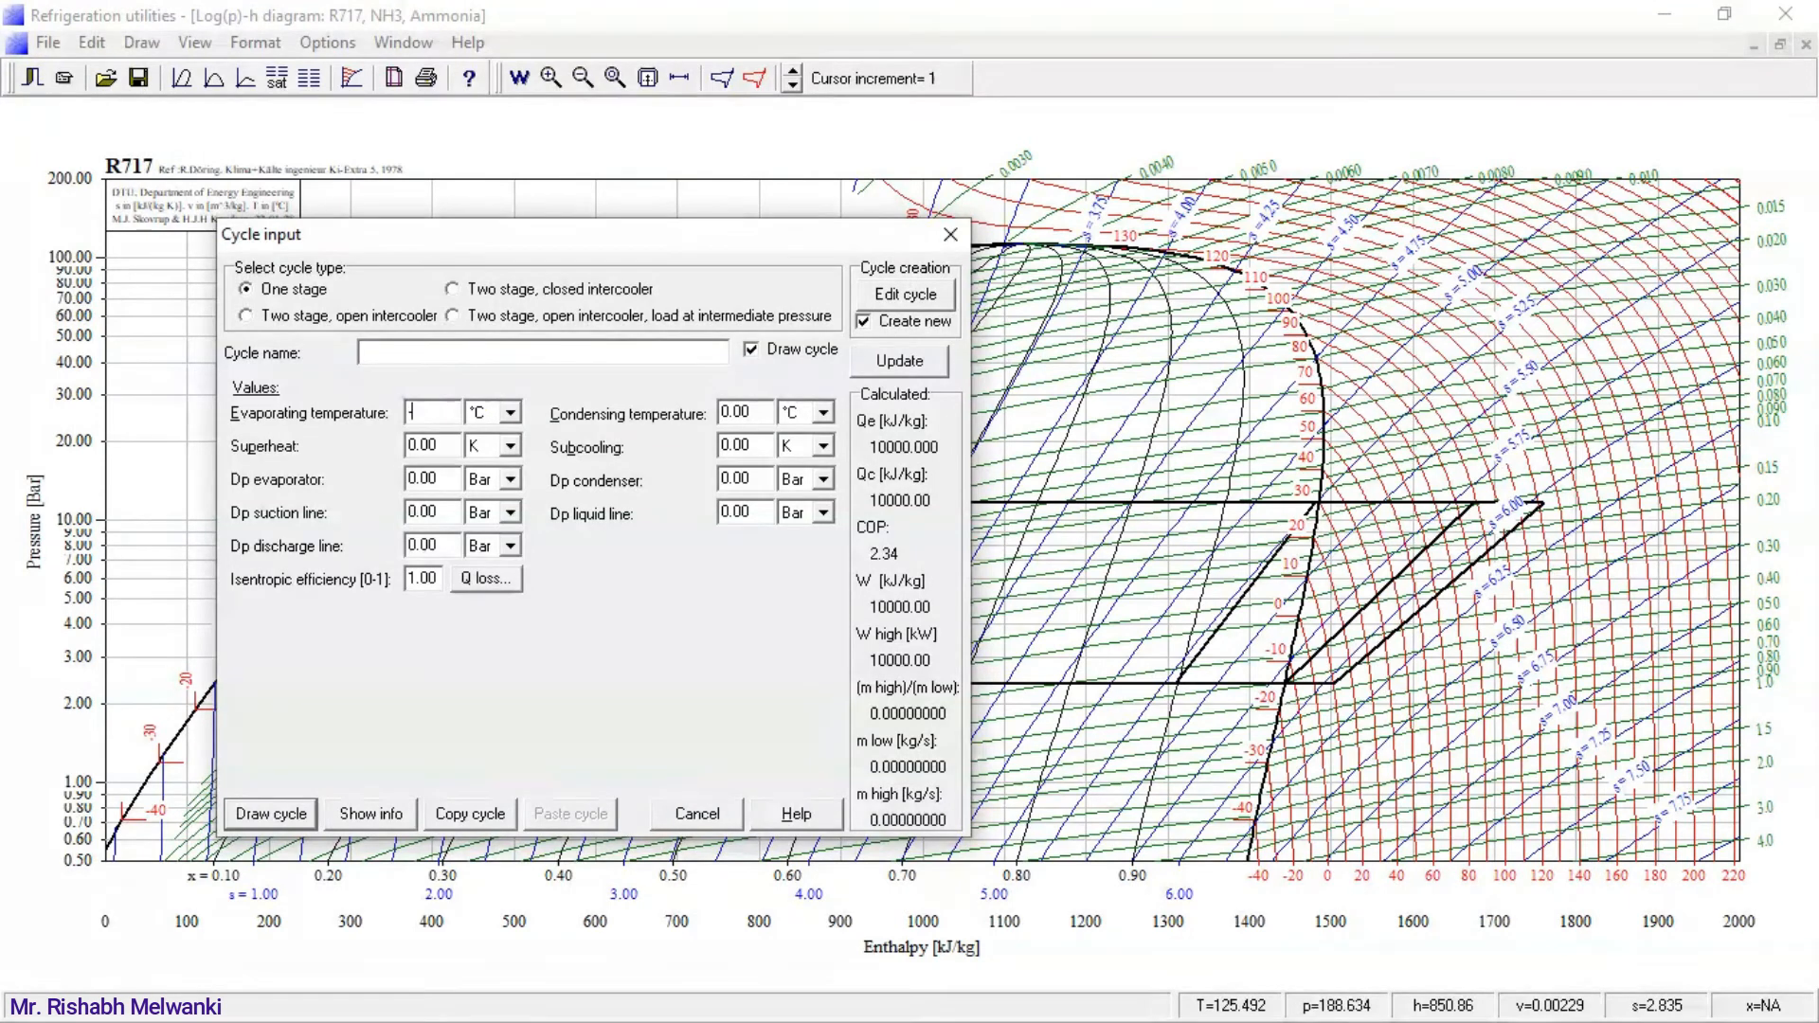
type("15")
double_click(760, 411)
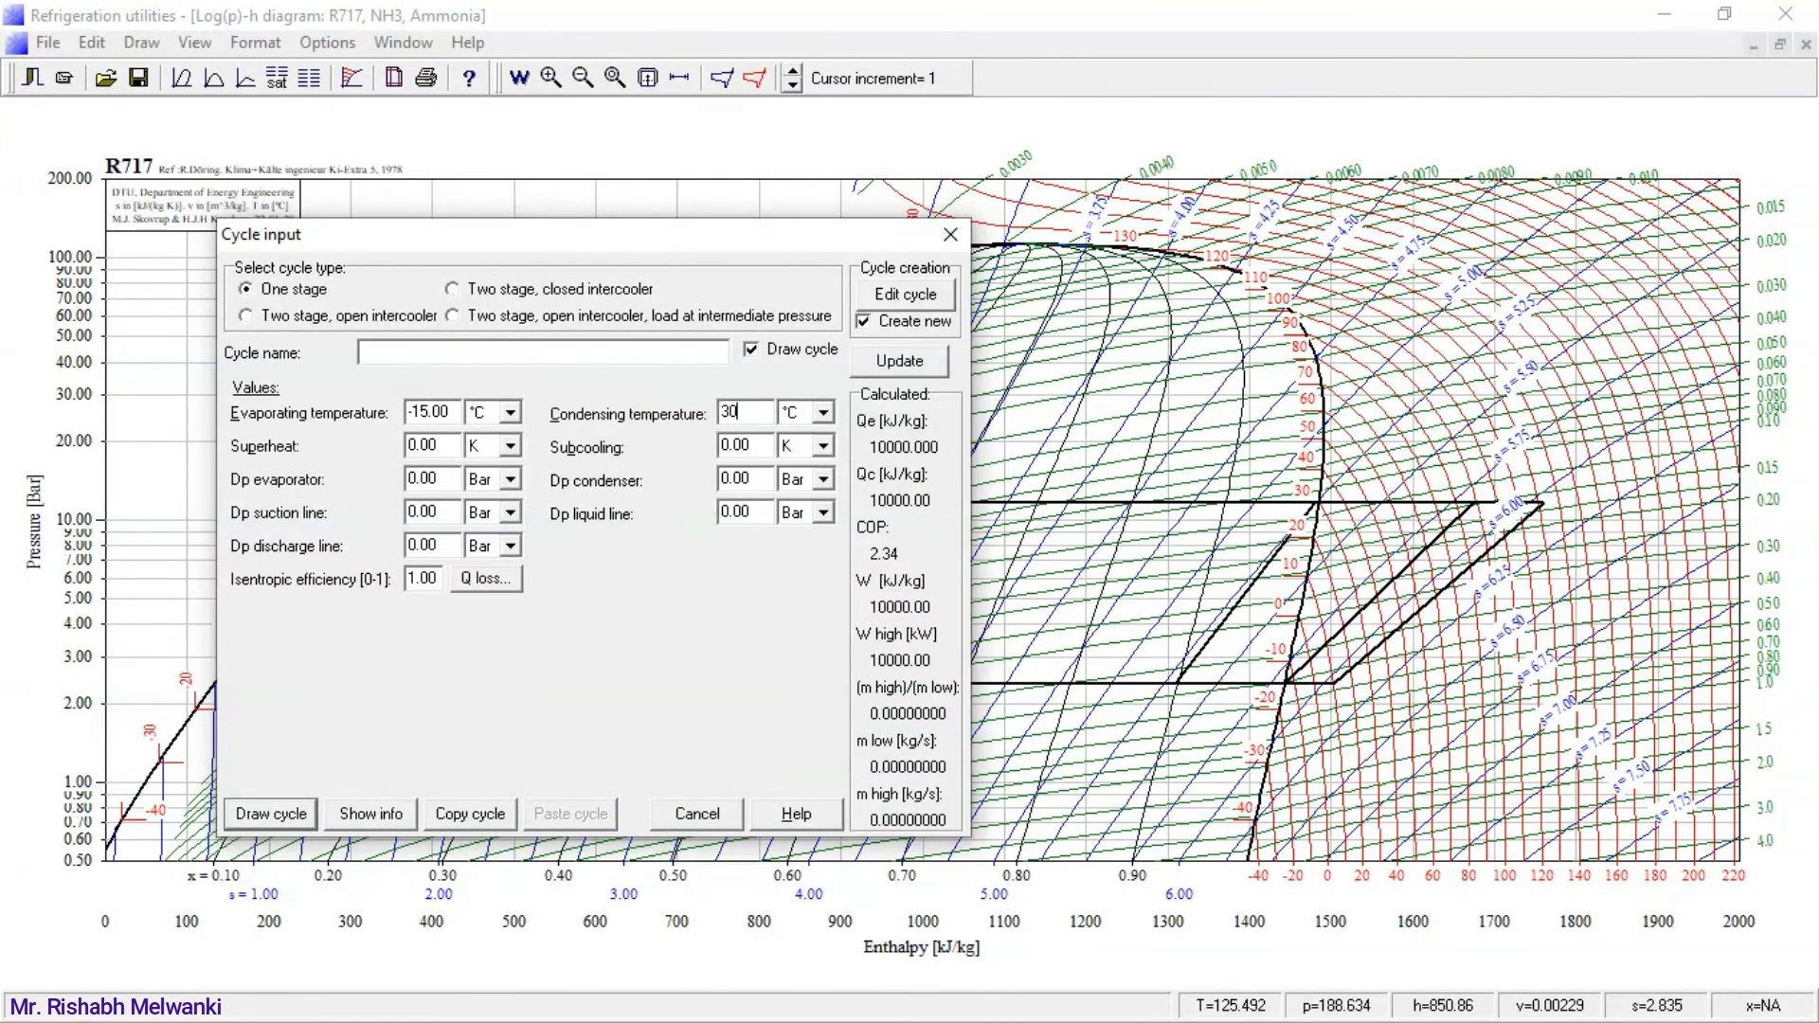
left_click(508, 448)
left_click(497, 484)
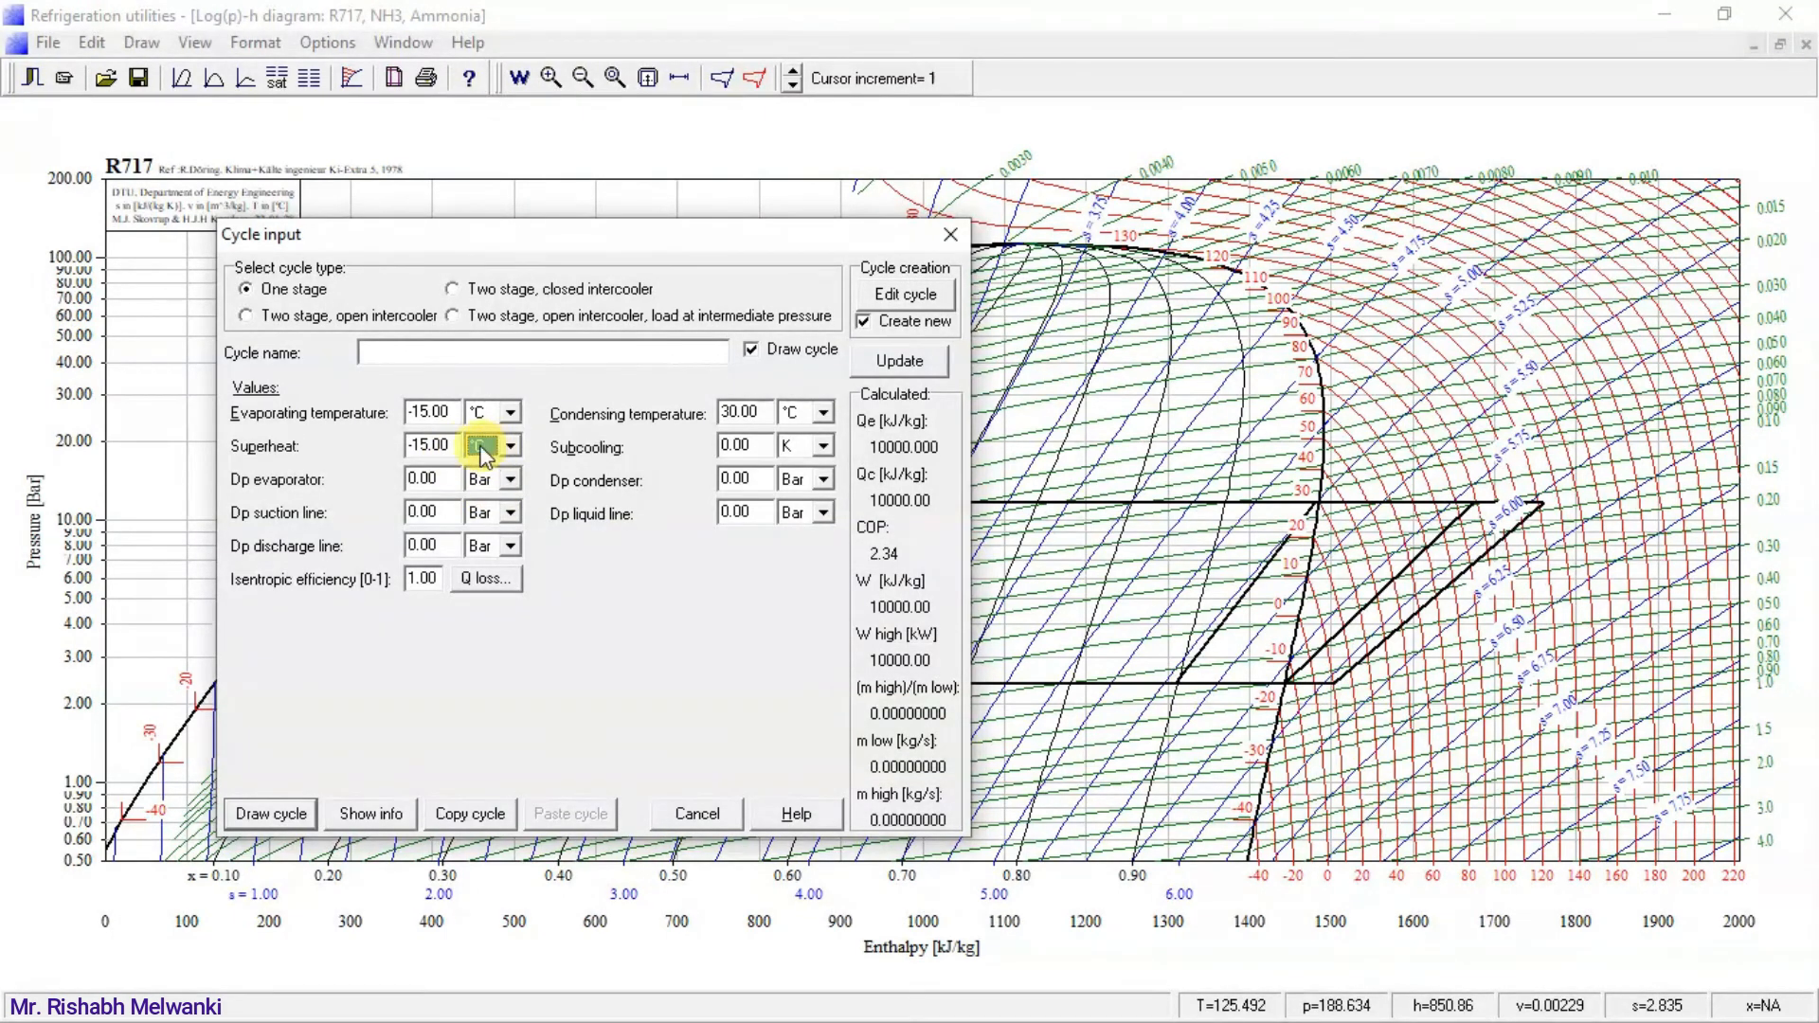
double_click(430, 441)
type("20")
left_click(272, 814)
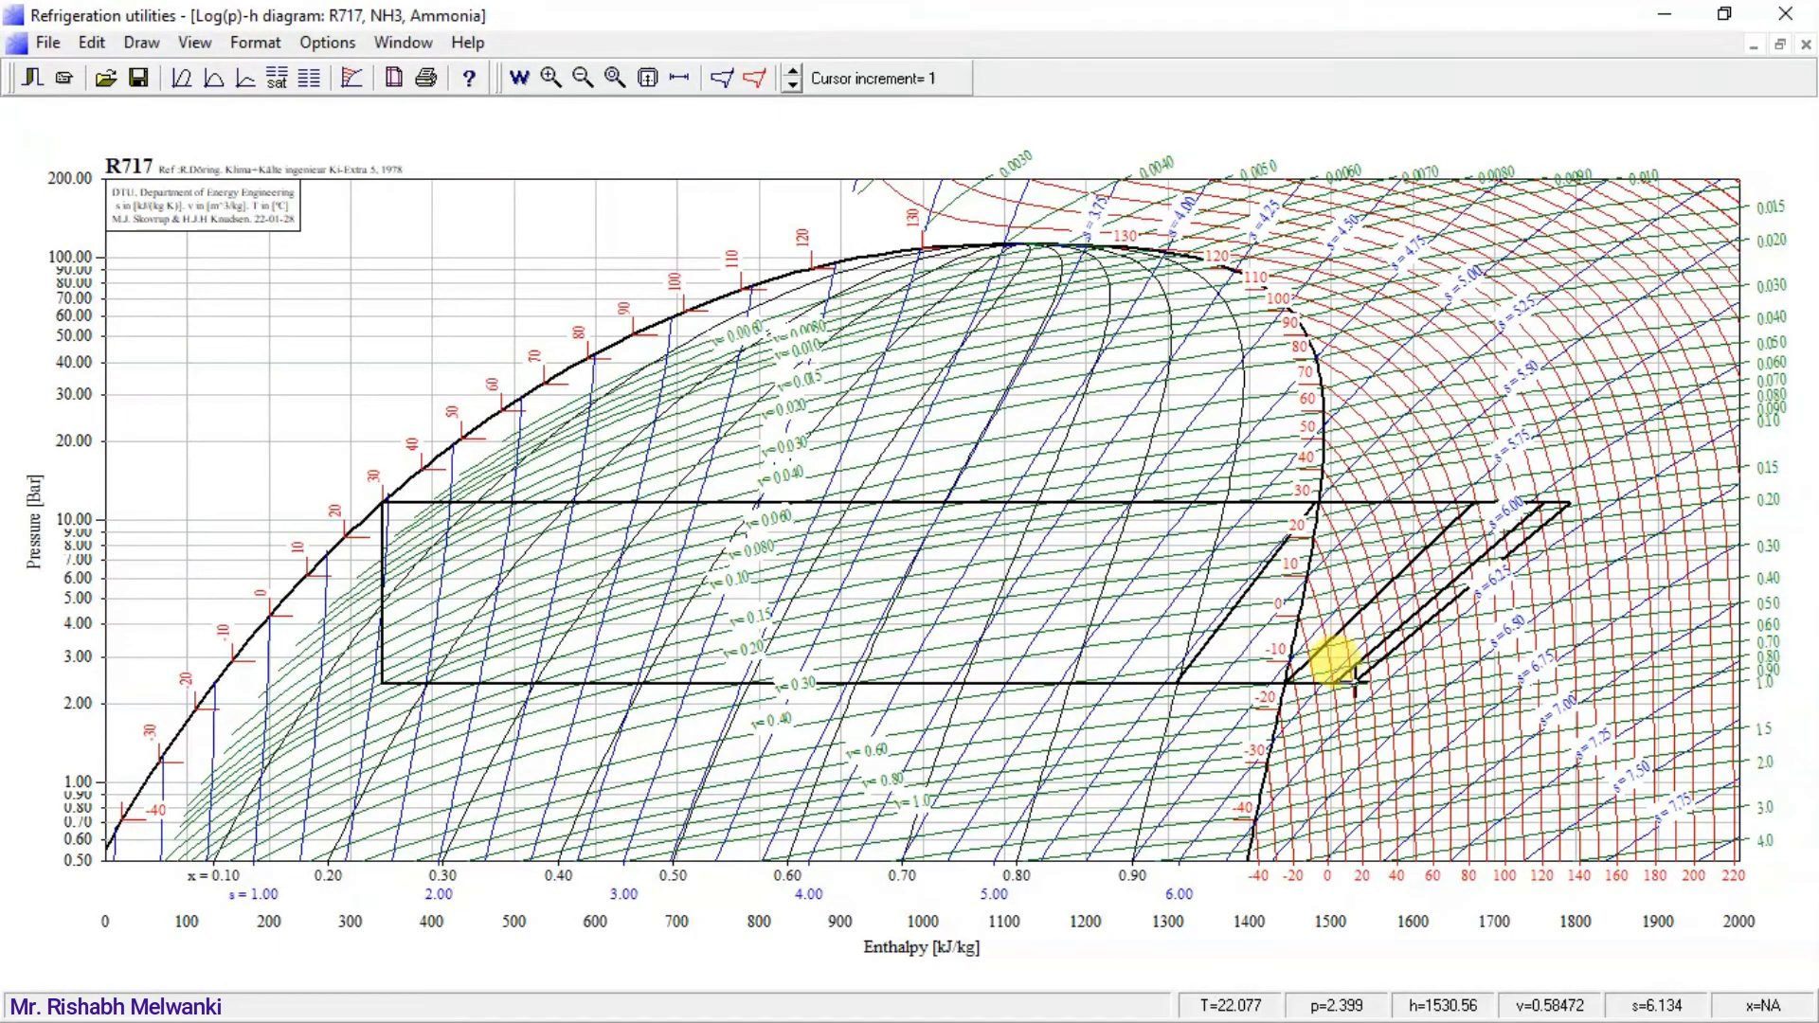
Show the cycle info clear of the compression lines and note the first cycle's COP in red above the diagram as "DC ⇒ 4.78".
left_click(758, 81)
left_click_drag(618, 219, 660, 70)
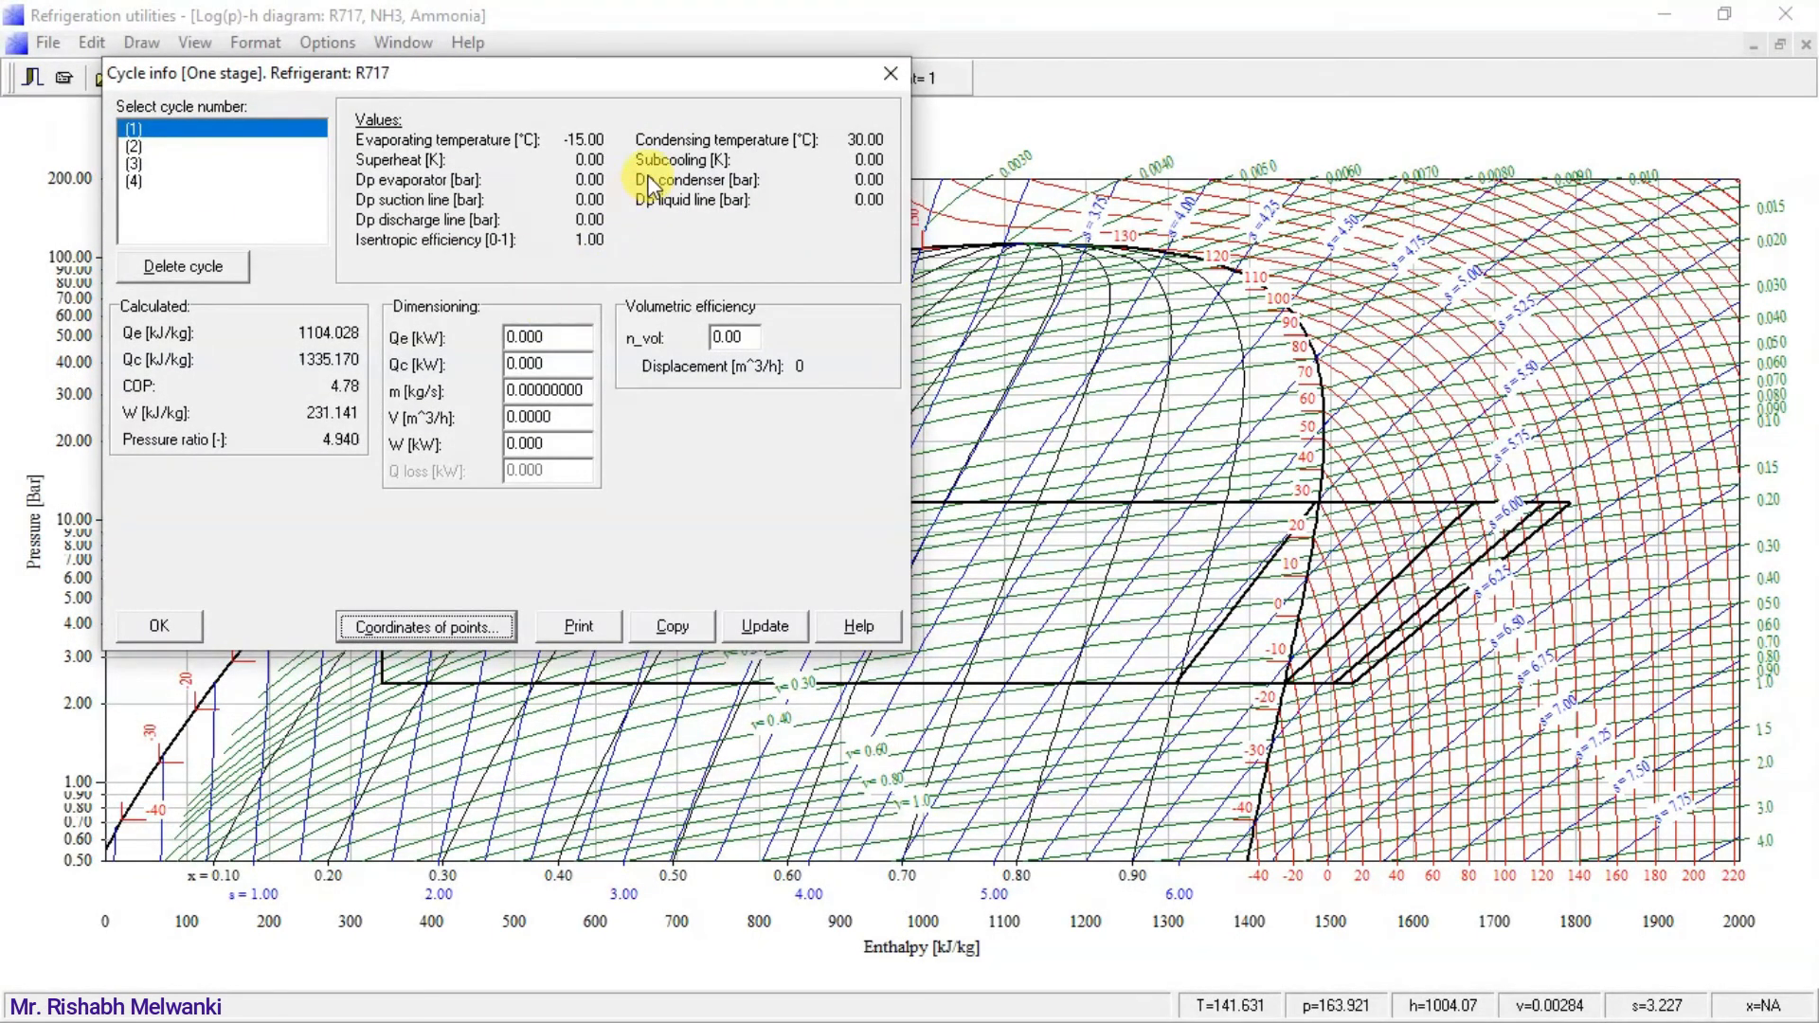
left_click_drag(652, 74, 685, 17)
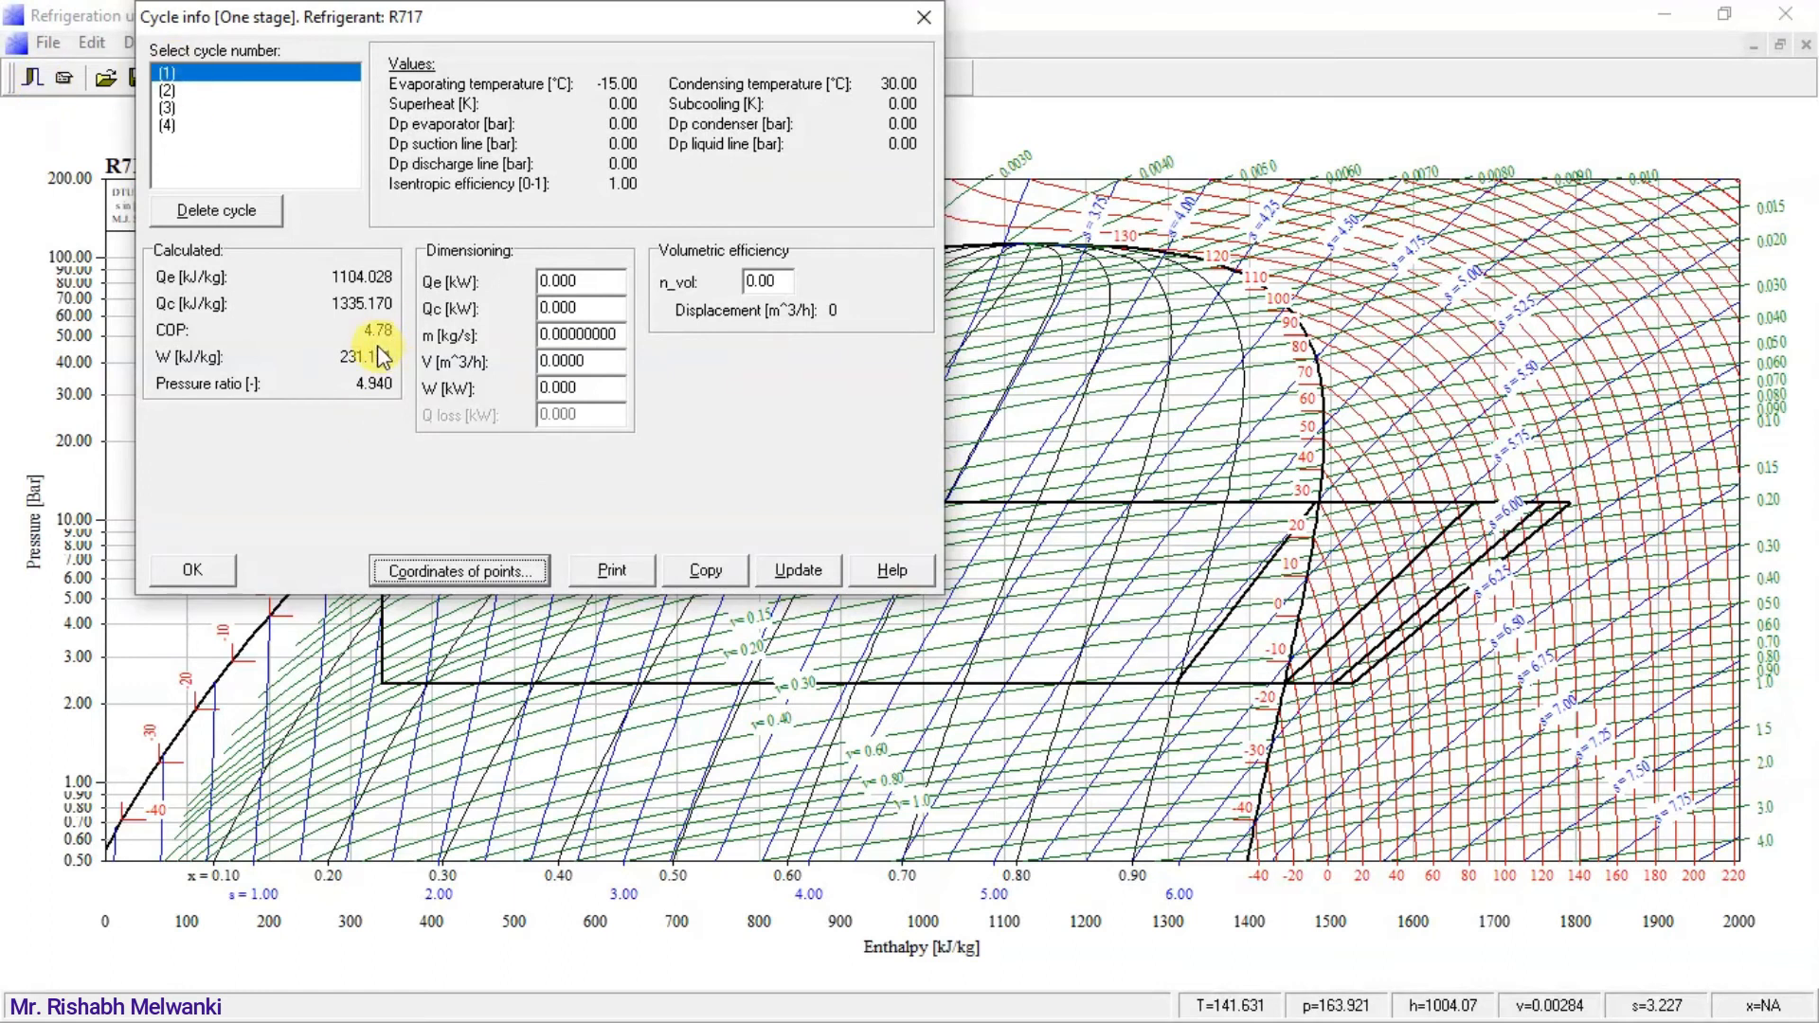
key("alt+Tab")
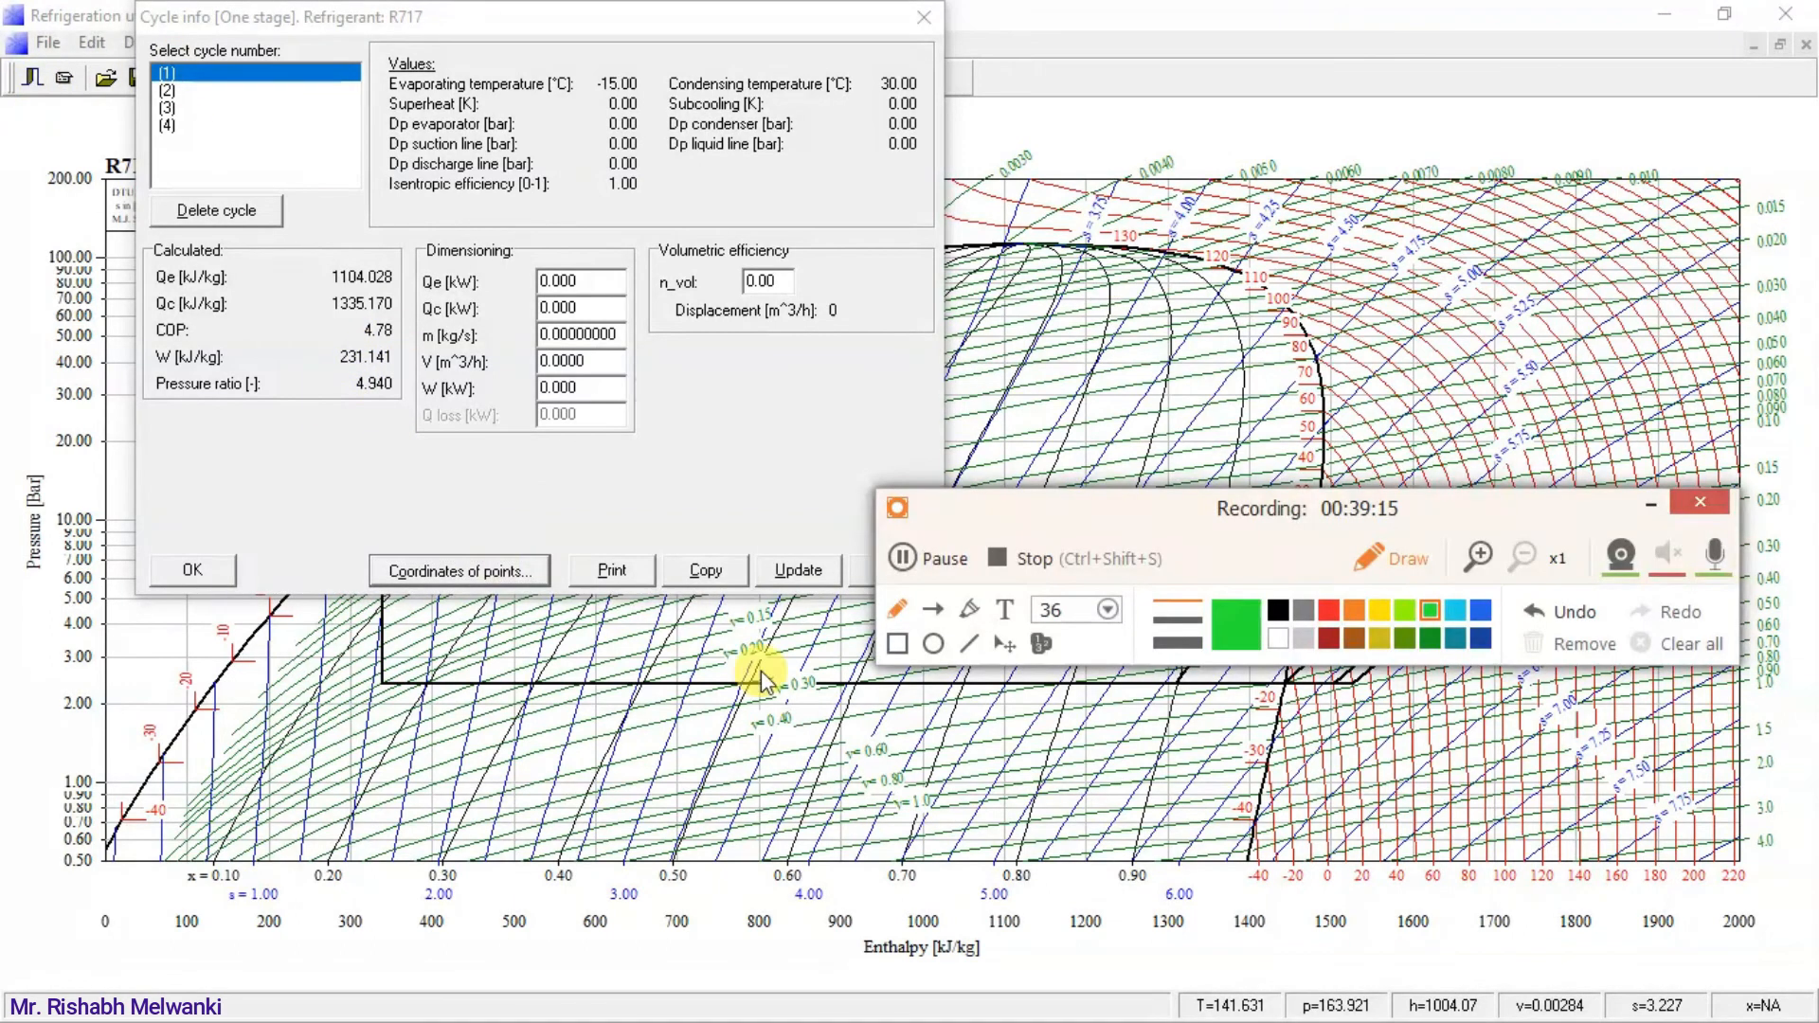
left_click_drag(1274, 524, 1284, 773)
left_click(1338, 858)
mouse_move(1134, 107)
left_mouse_down()
mouse_move(1134, 139)
mouse_move(1247, 110)
mouse_move(1327, 130)
mouse_move(1376, 106)
left_mouse_up()
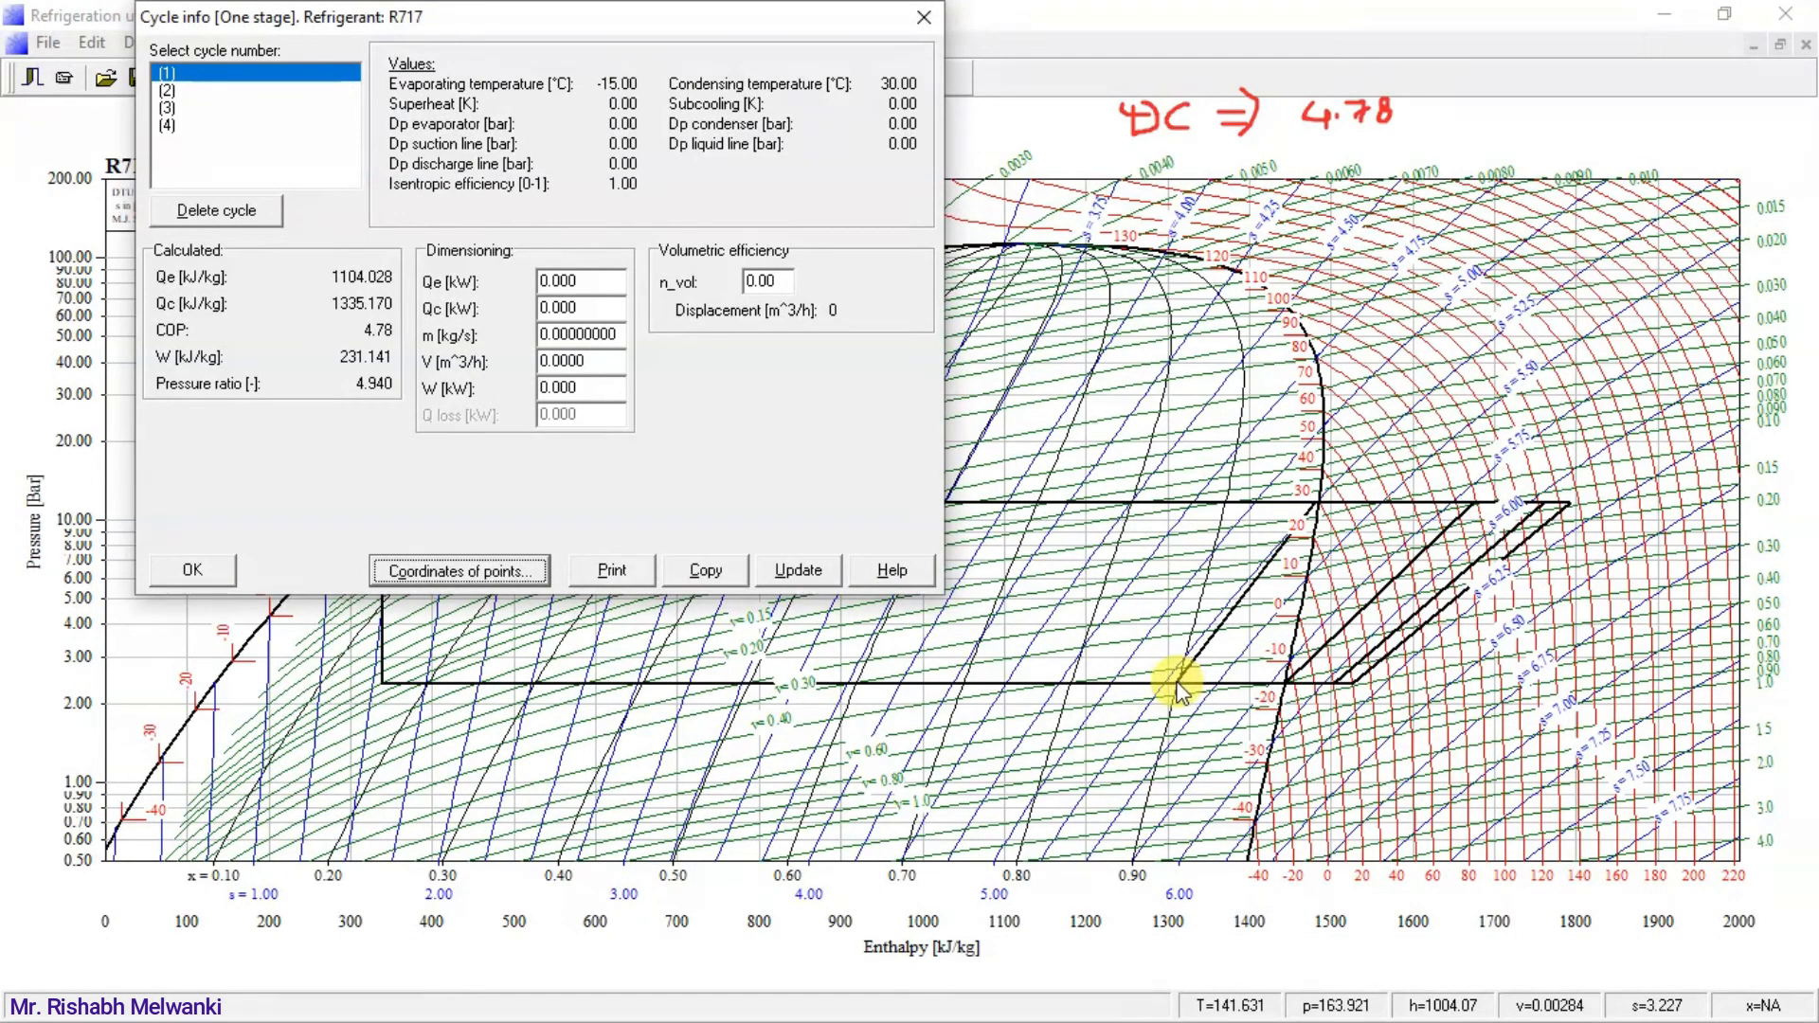
Select cycle (2) in the cycle info and note its COP below the first one as "WC ⇒ 5.63".
left_click(168, 90)
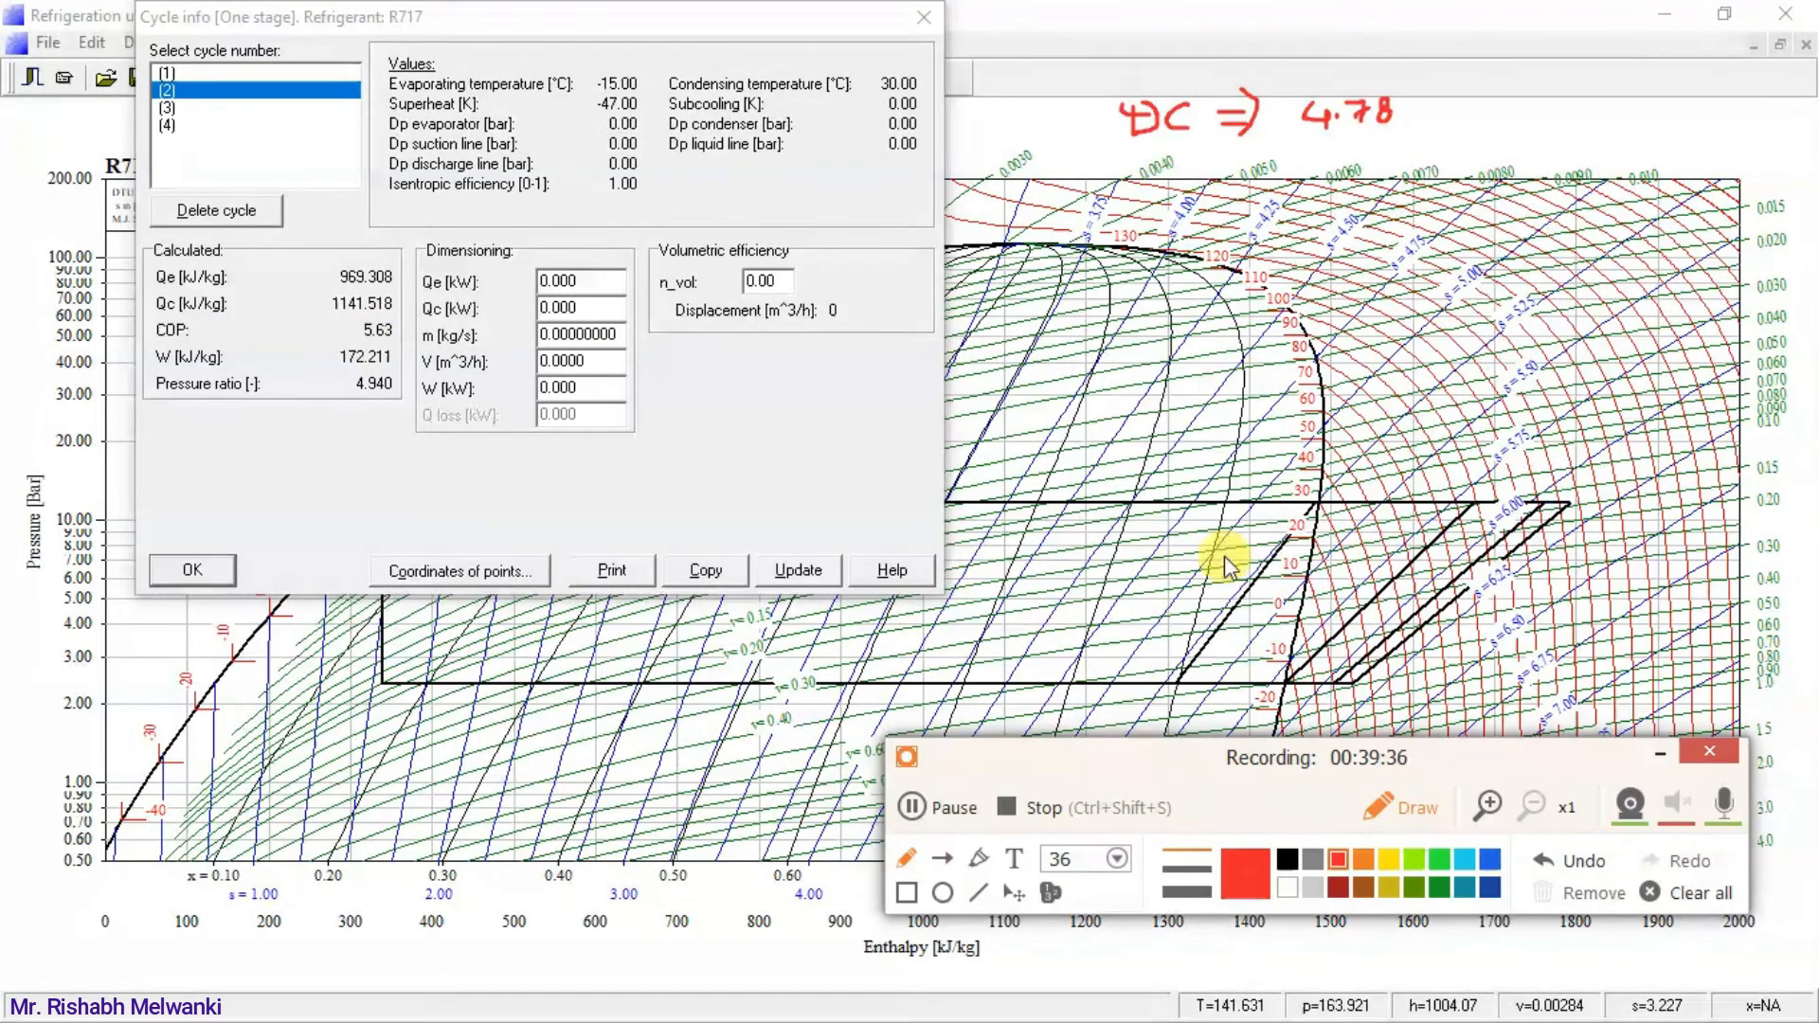
mouse_move(1122, 166)
left_mouse_down()
mouse_move(1136, 192)
mouse_move(1232, 169)
mouse_move(1260, 185)
mouse_move(1321, 163)
mouse_move(1336, 182)
mouse_move(1382, 161)
mouse_move(1376, 176)
left_mouse_up()
left_click(1348, 159)
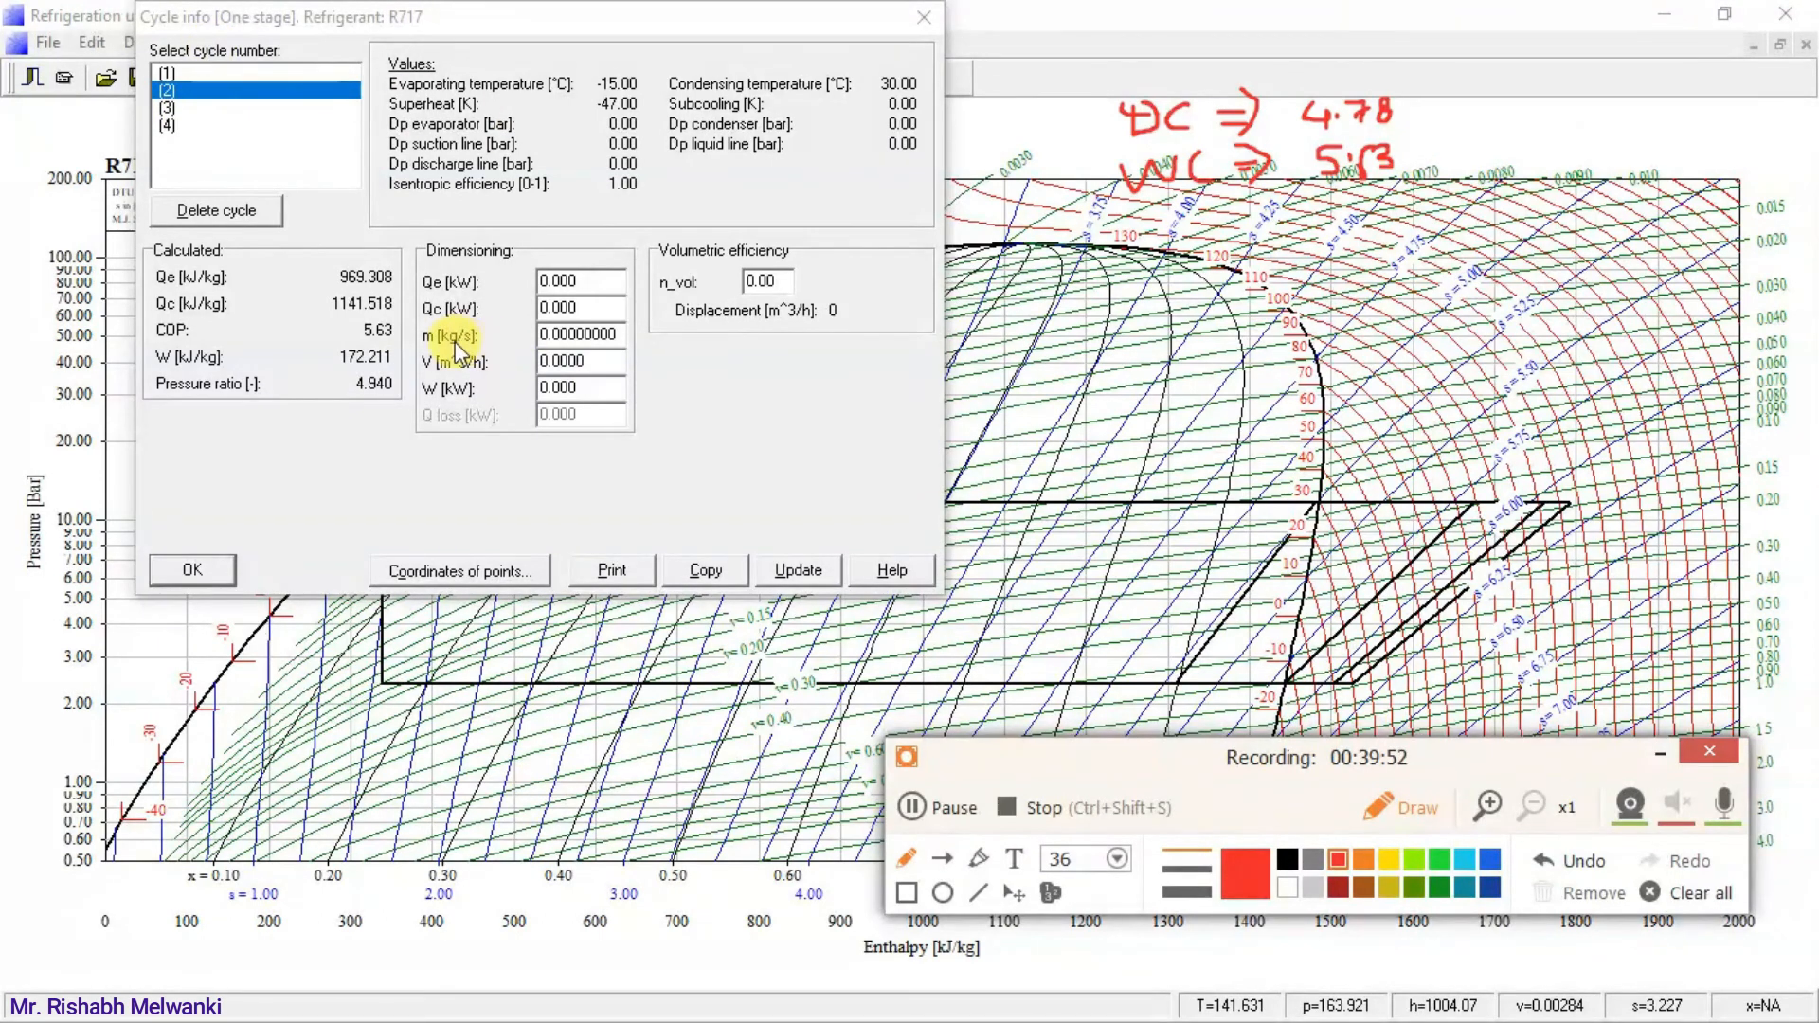
Select cycle (3) and write its COP in red beside the first note as "S1 ⇒ 4.52".
left_click(167, 107)
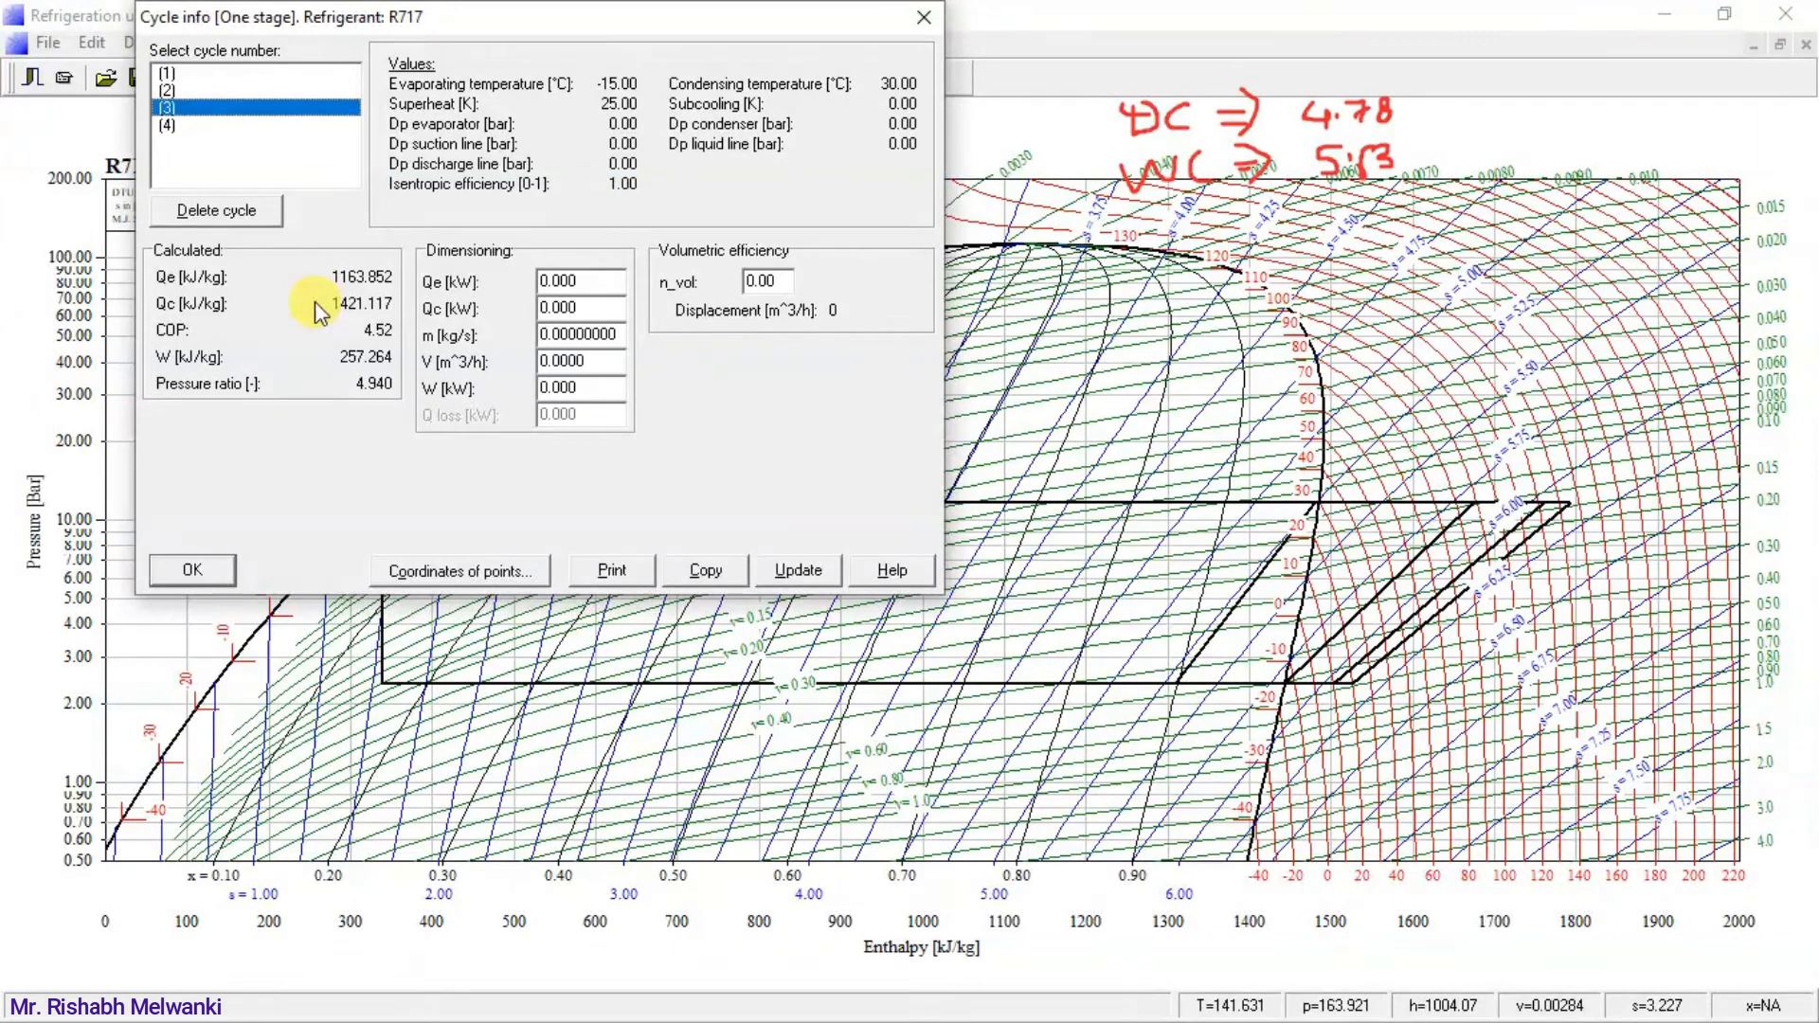
key("alt+Tab")
left_click_drag(1311, 769, 1196, 801)
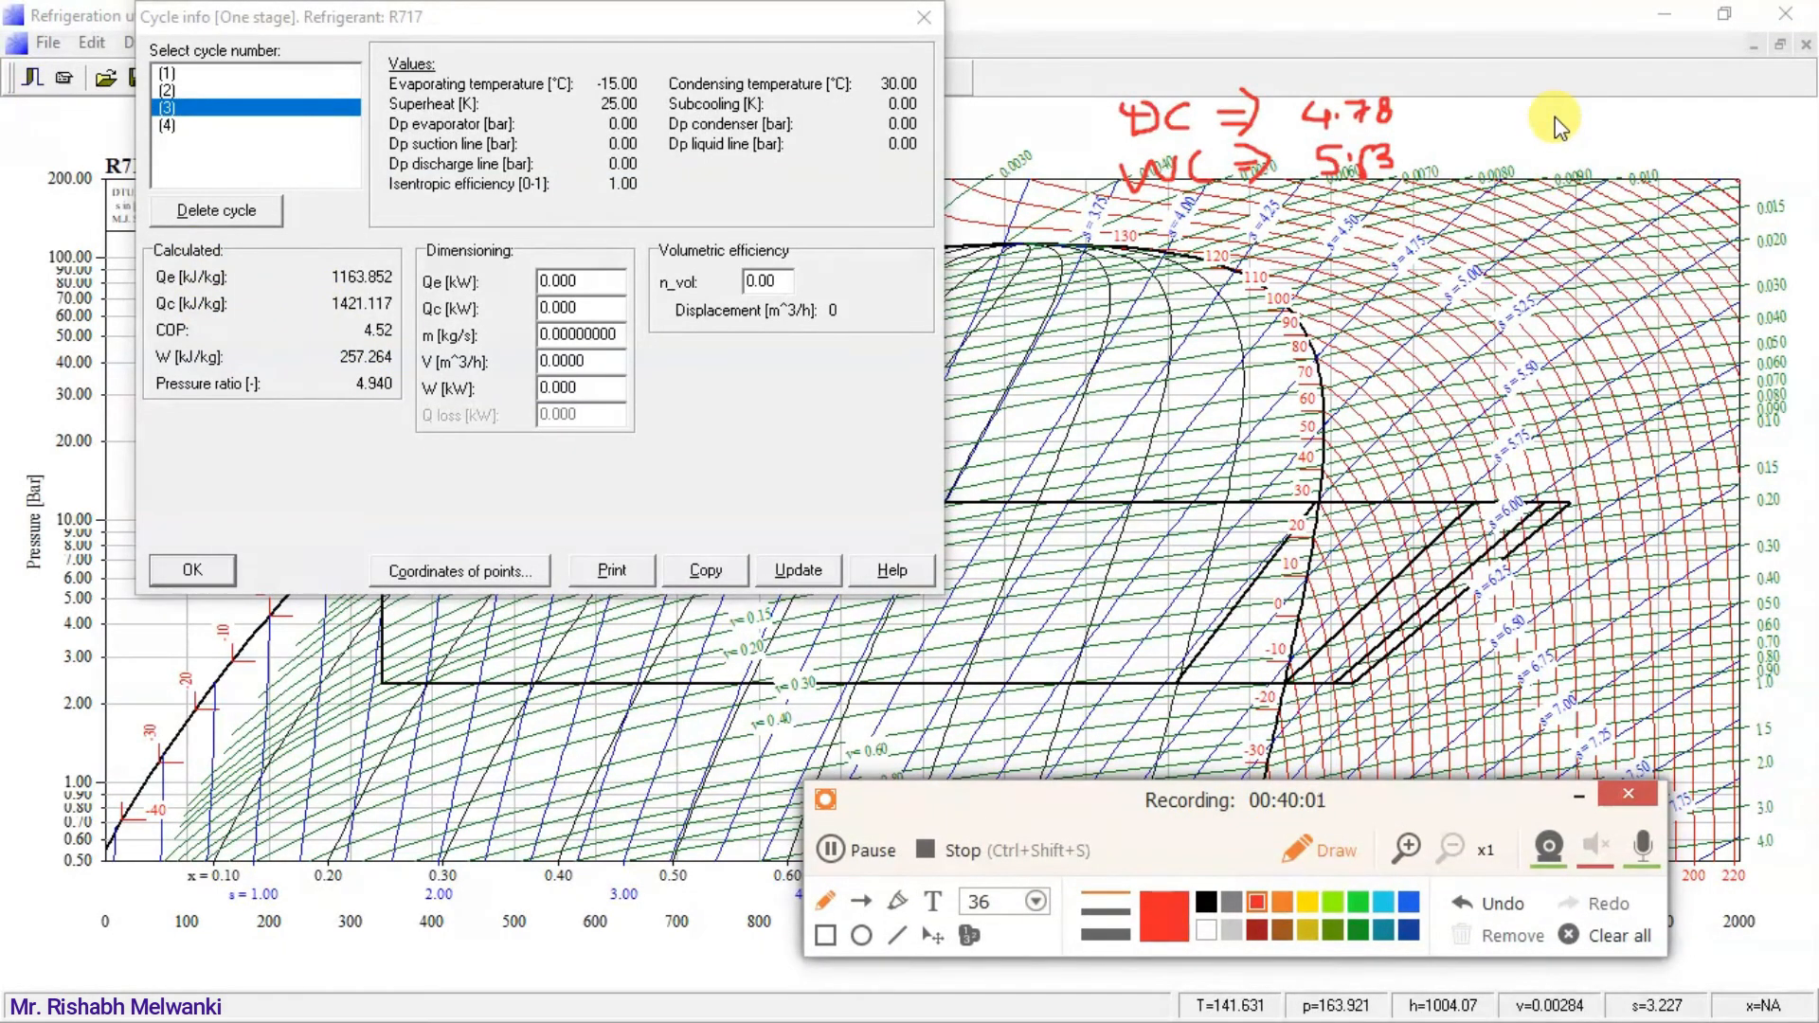
mouse_move(1559, 98)
left_mouse_down()
mouse_move(1544, 125)
mouse_move(1715, 96)
left_mouse_up()
left_click(1722, 98)
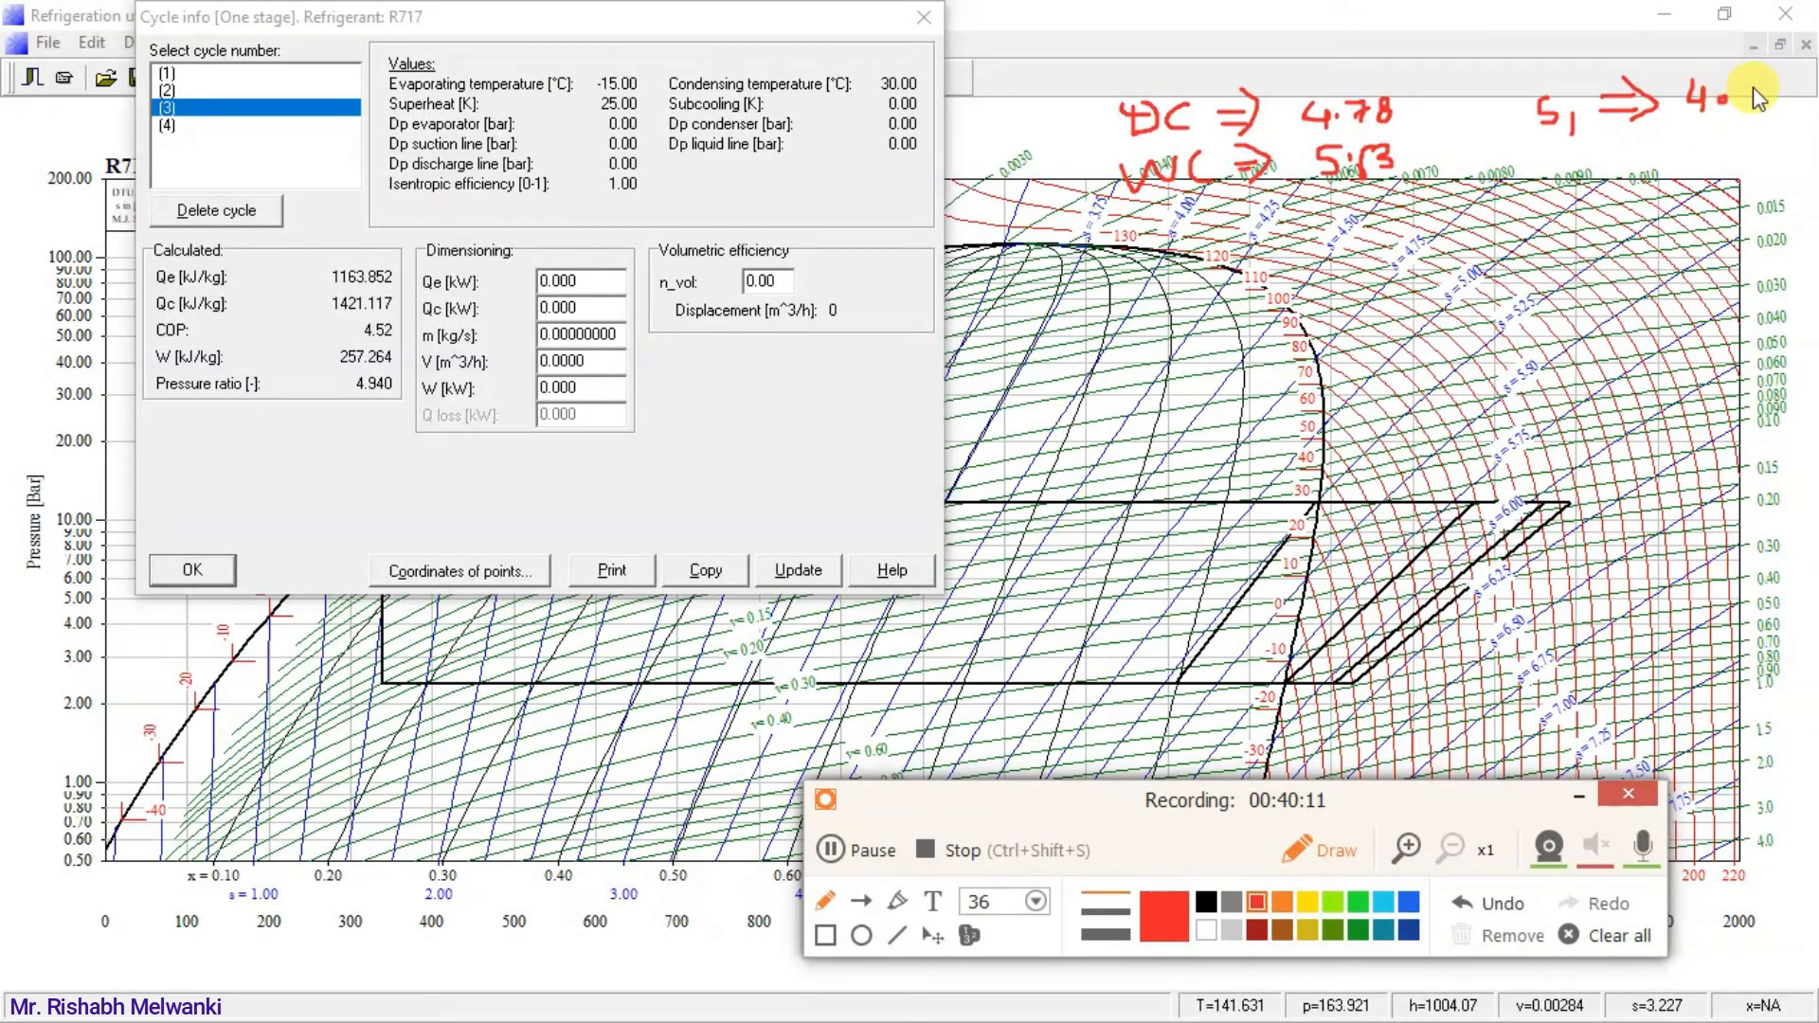
left_click_drag(1781, 94, 1793, 108)
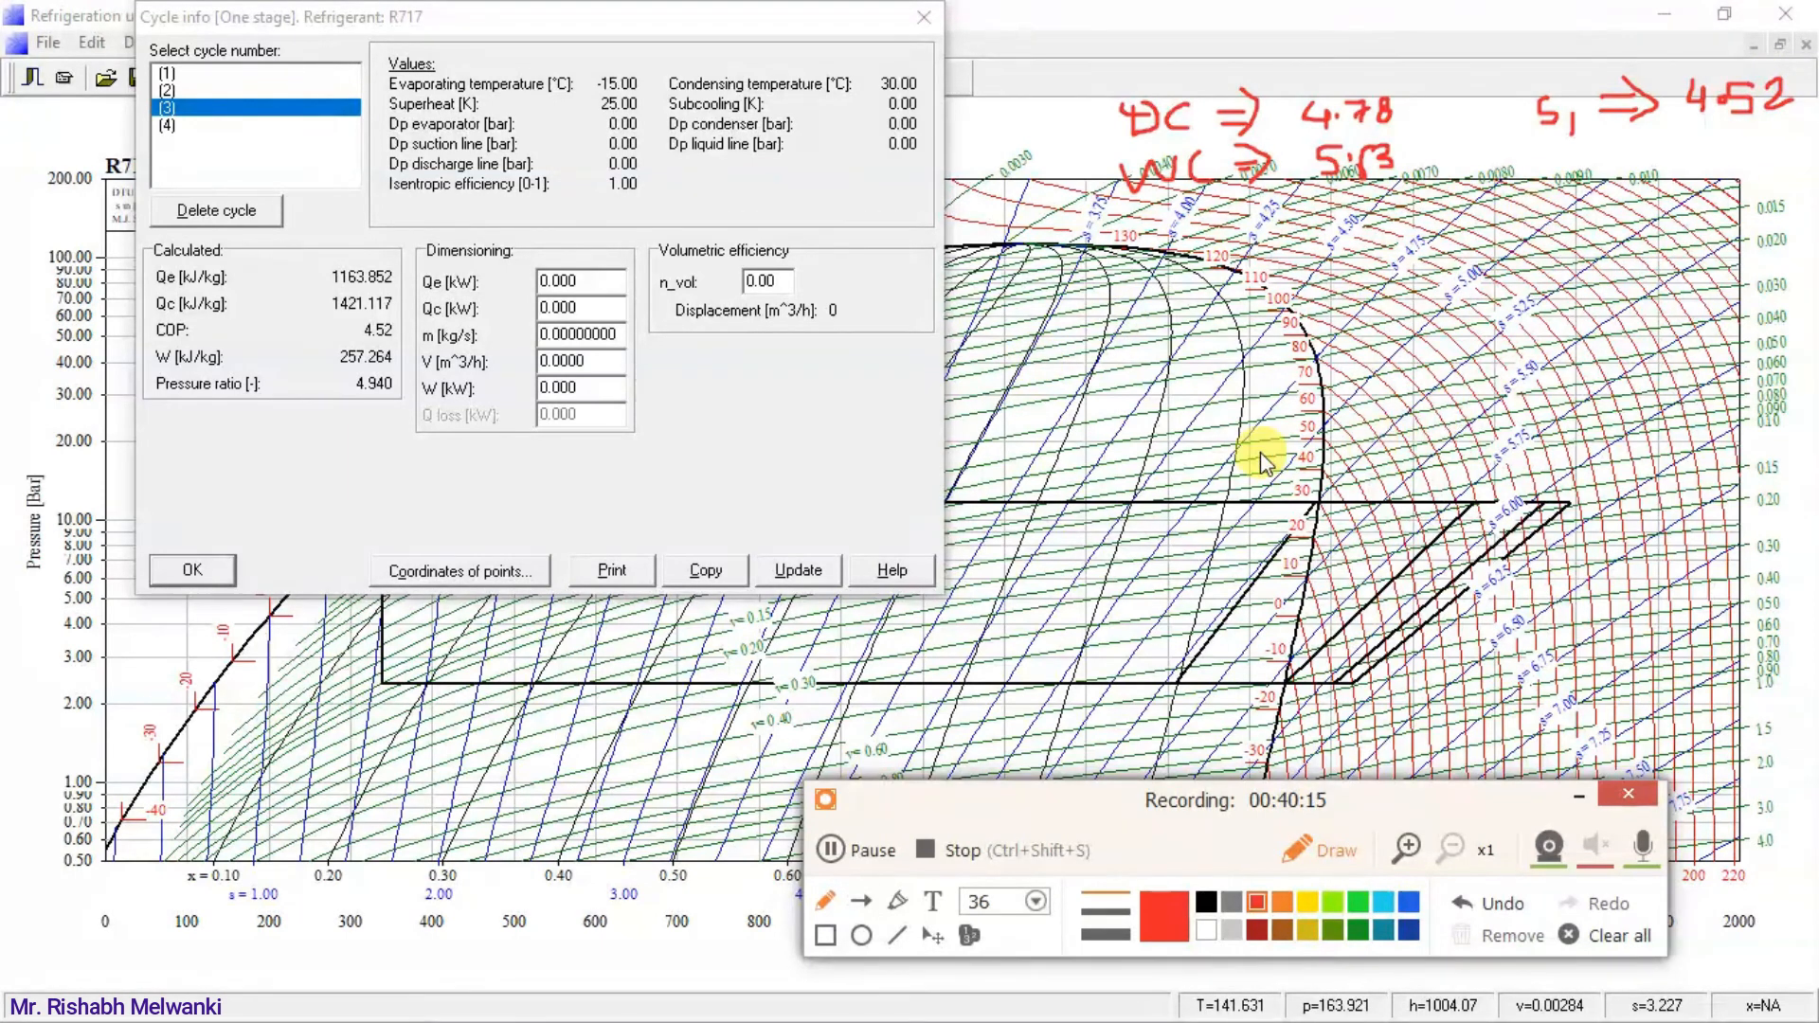
key("Escape")
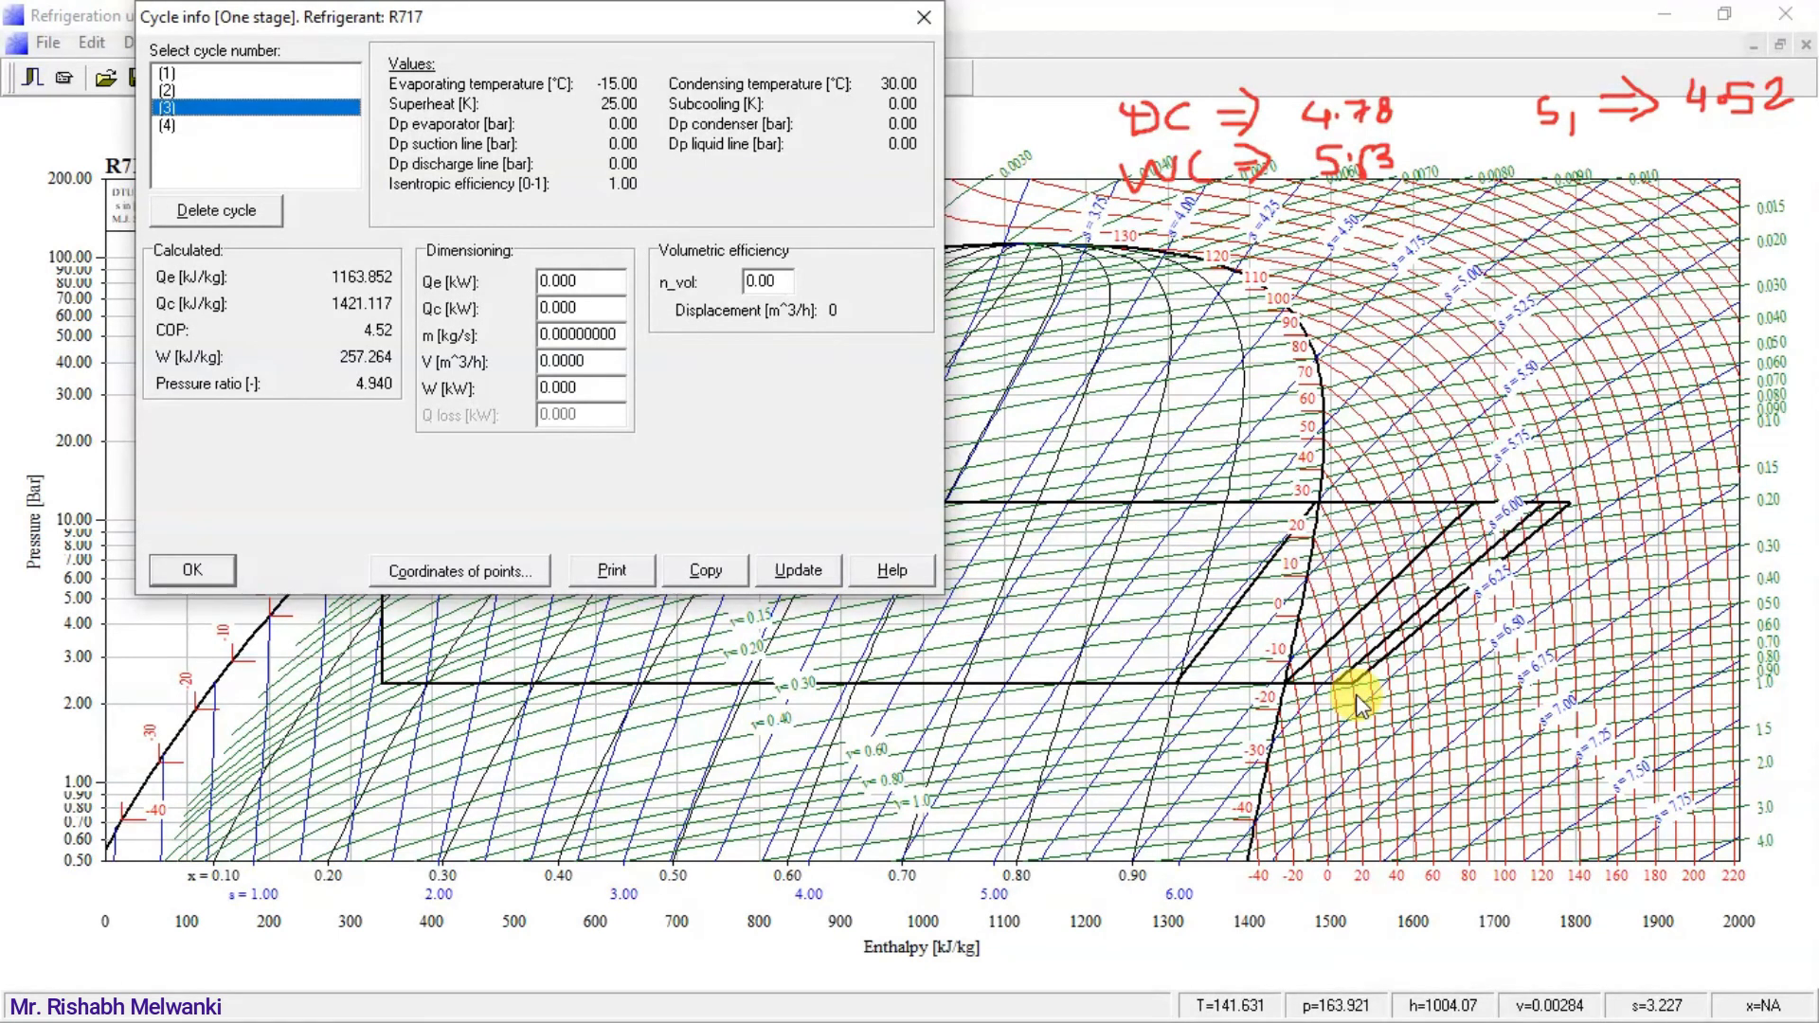
Select cycle (4) and write its COP in red below the S1 note as "S2 ⇒ 4.44".
left_click(170, 126)
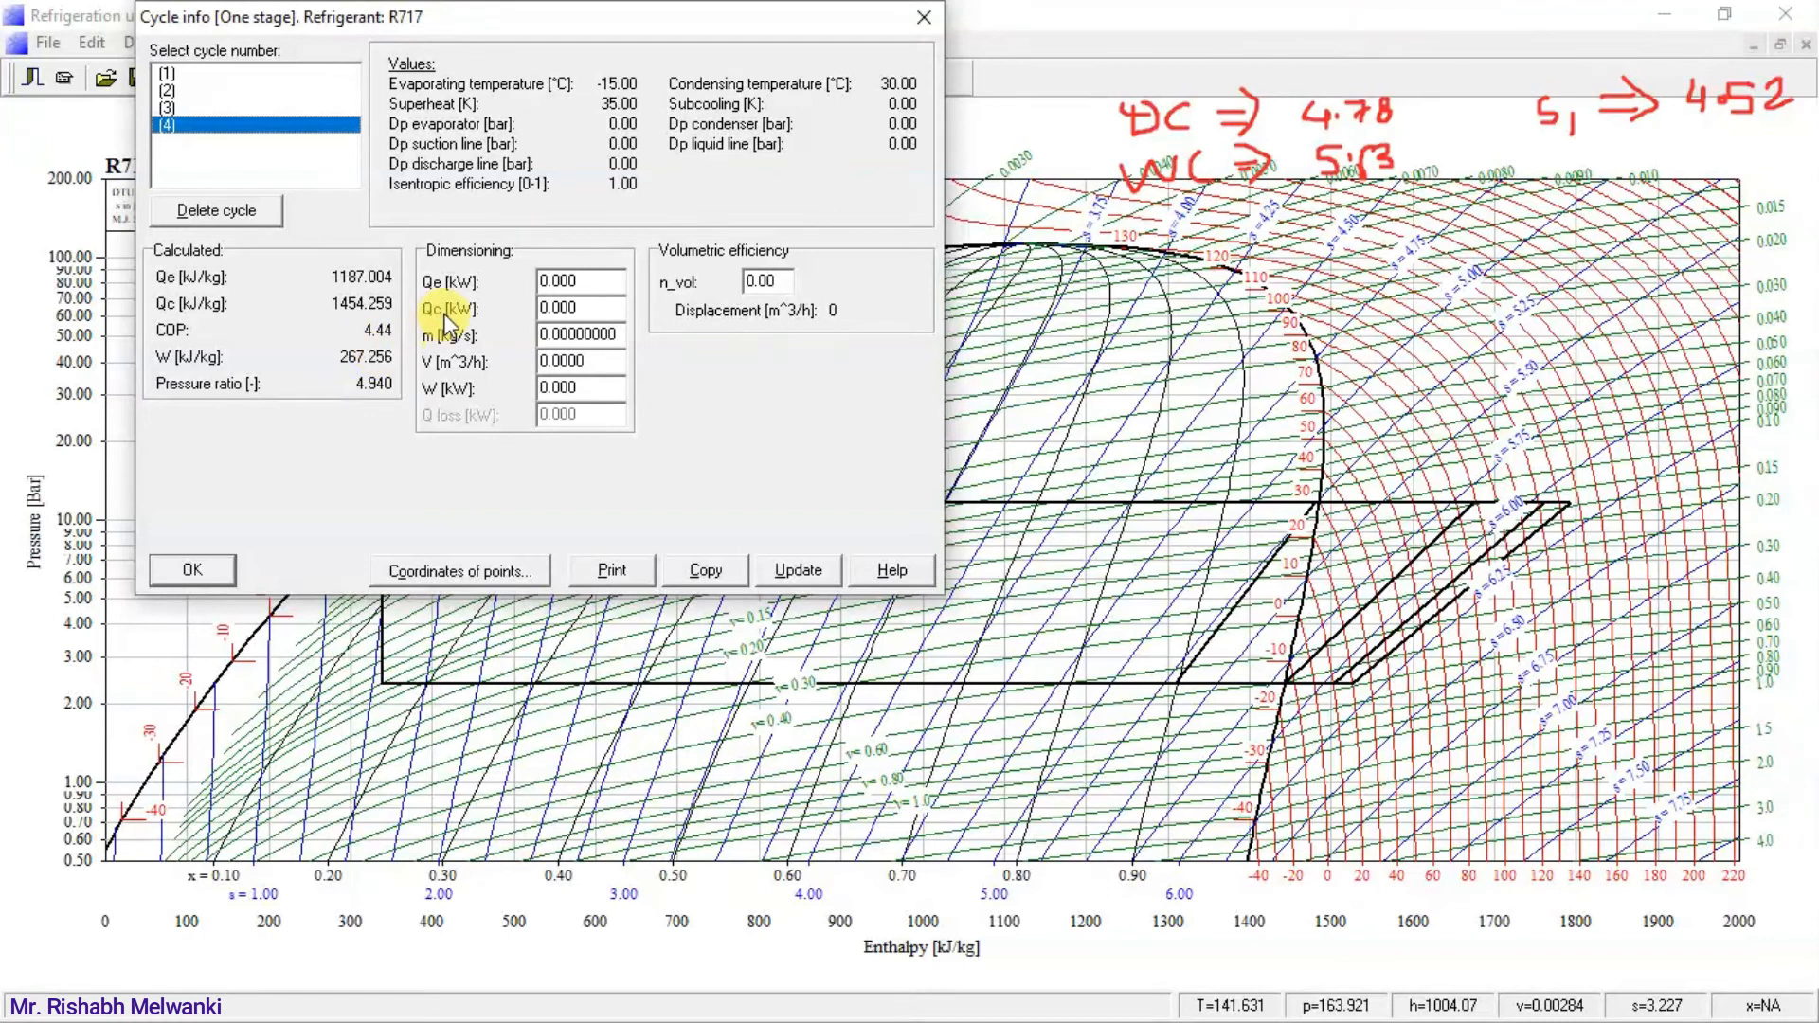
key("alt+Tab")
mouse_move(1552, 149)
left_mouse_down()
mouse_move(1536, 177)
mouse_move(1643, 151)
mouse_move(1632, 175)
left_mouse_up()
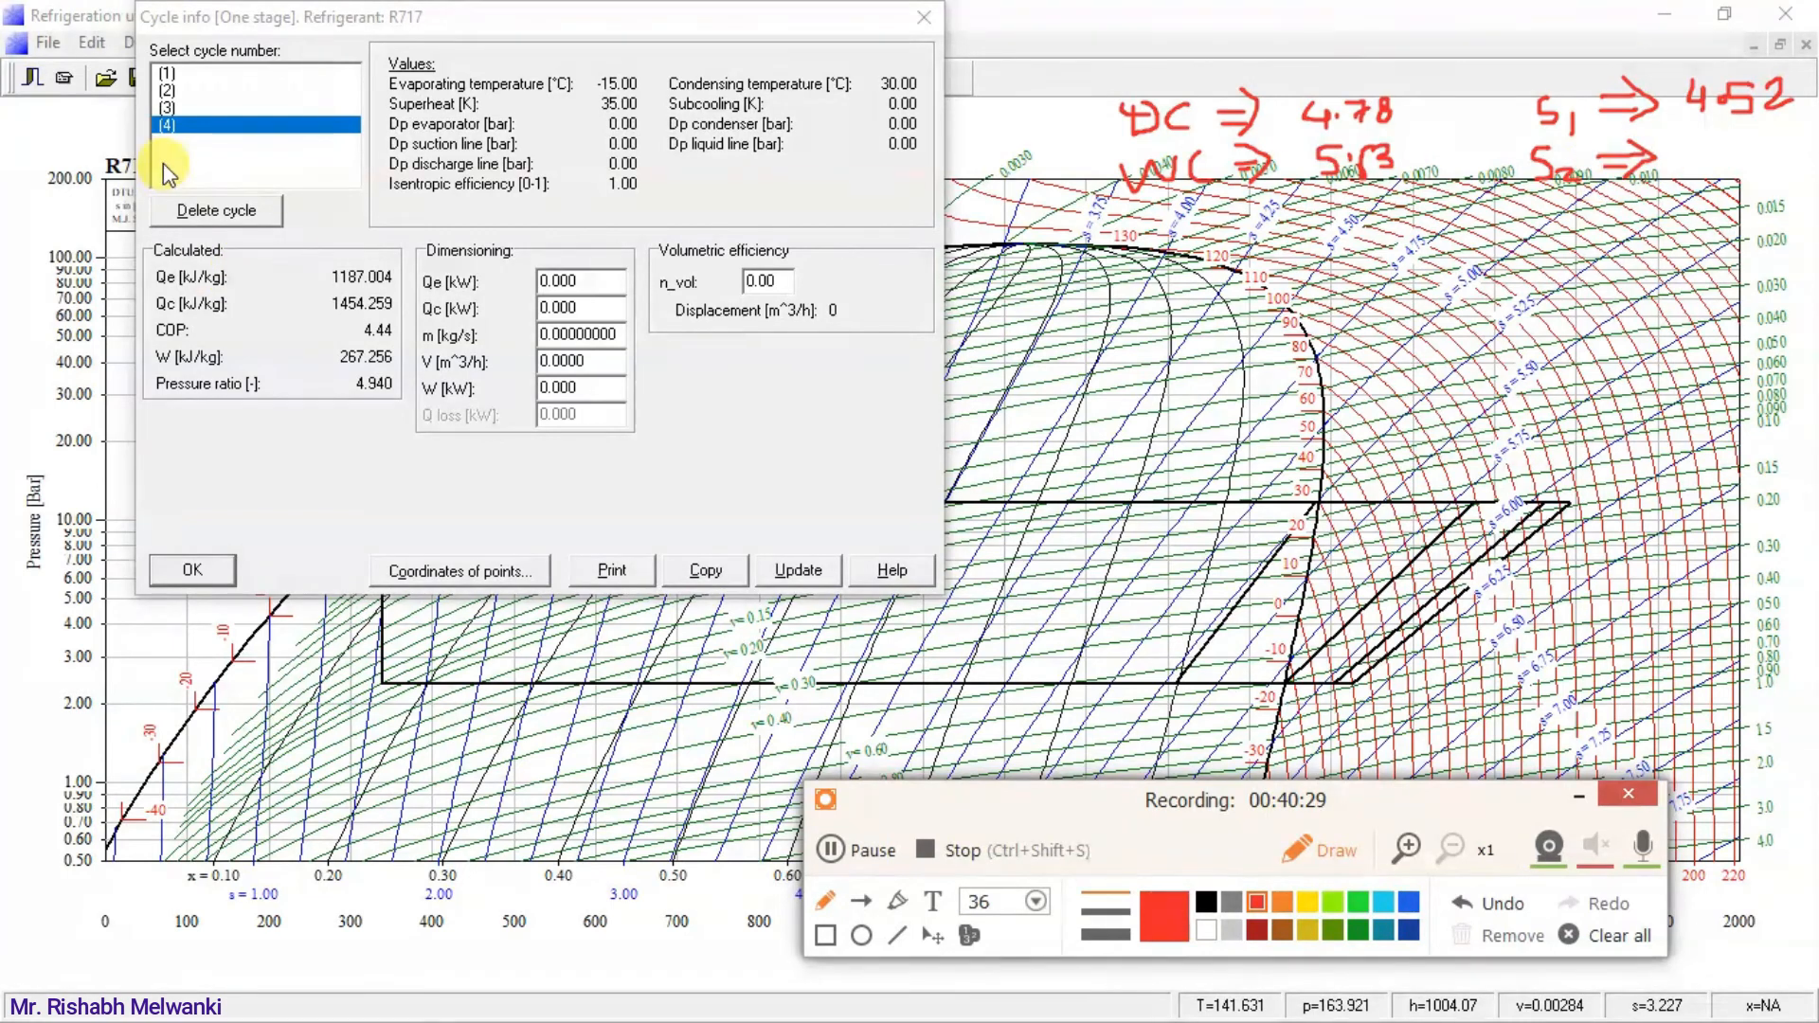
mouse_move(1705, 151)
left_mouse_down()
mouse_move(1713, 177)
mouse_move(1796, 161)
mouse_move(1787, 181)
left_mouse_up()
left_click(1730, 159)
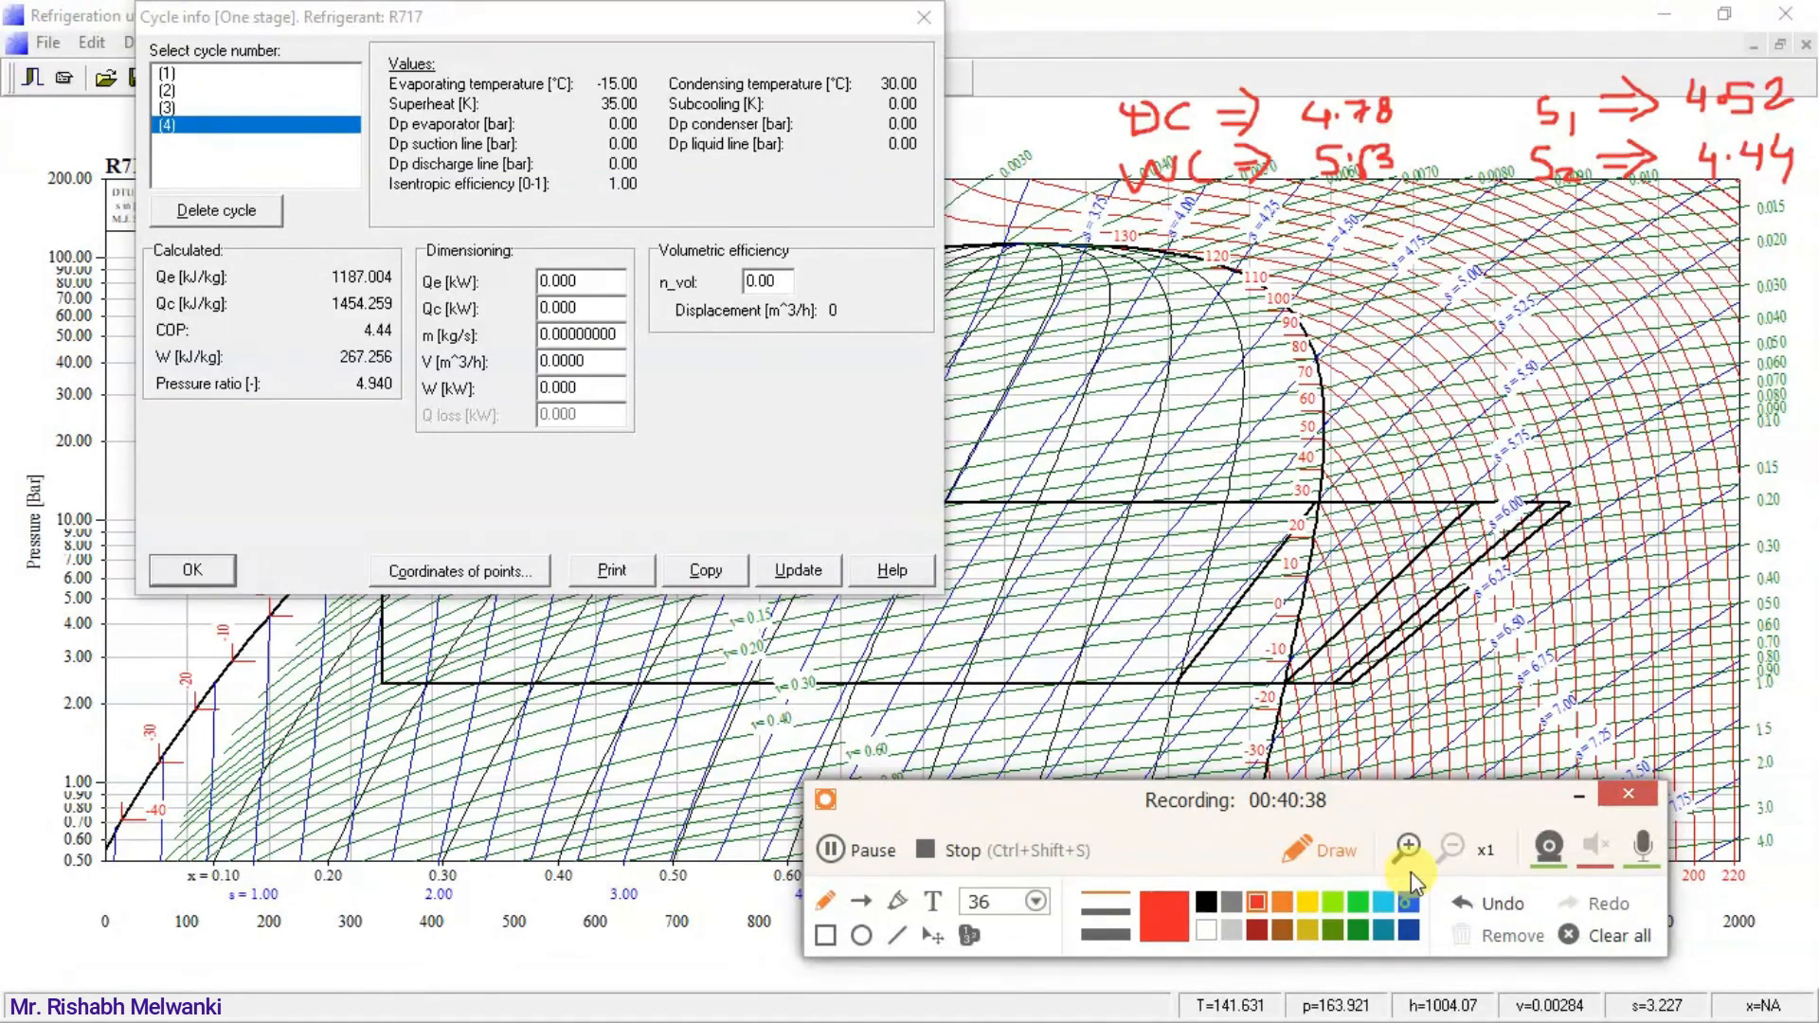
Trace the wet cycle's compression line in blue and the dry cycle's in red, underlining each cycle's noted COP in the same colour.
left_click(1409, 901)
left_click_drag(1136, 212, 1229, 196)
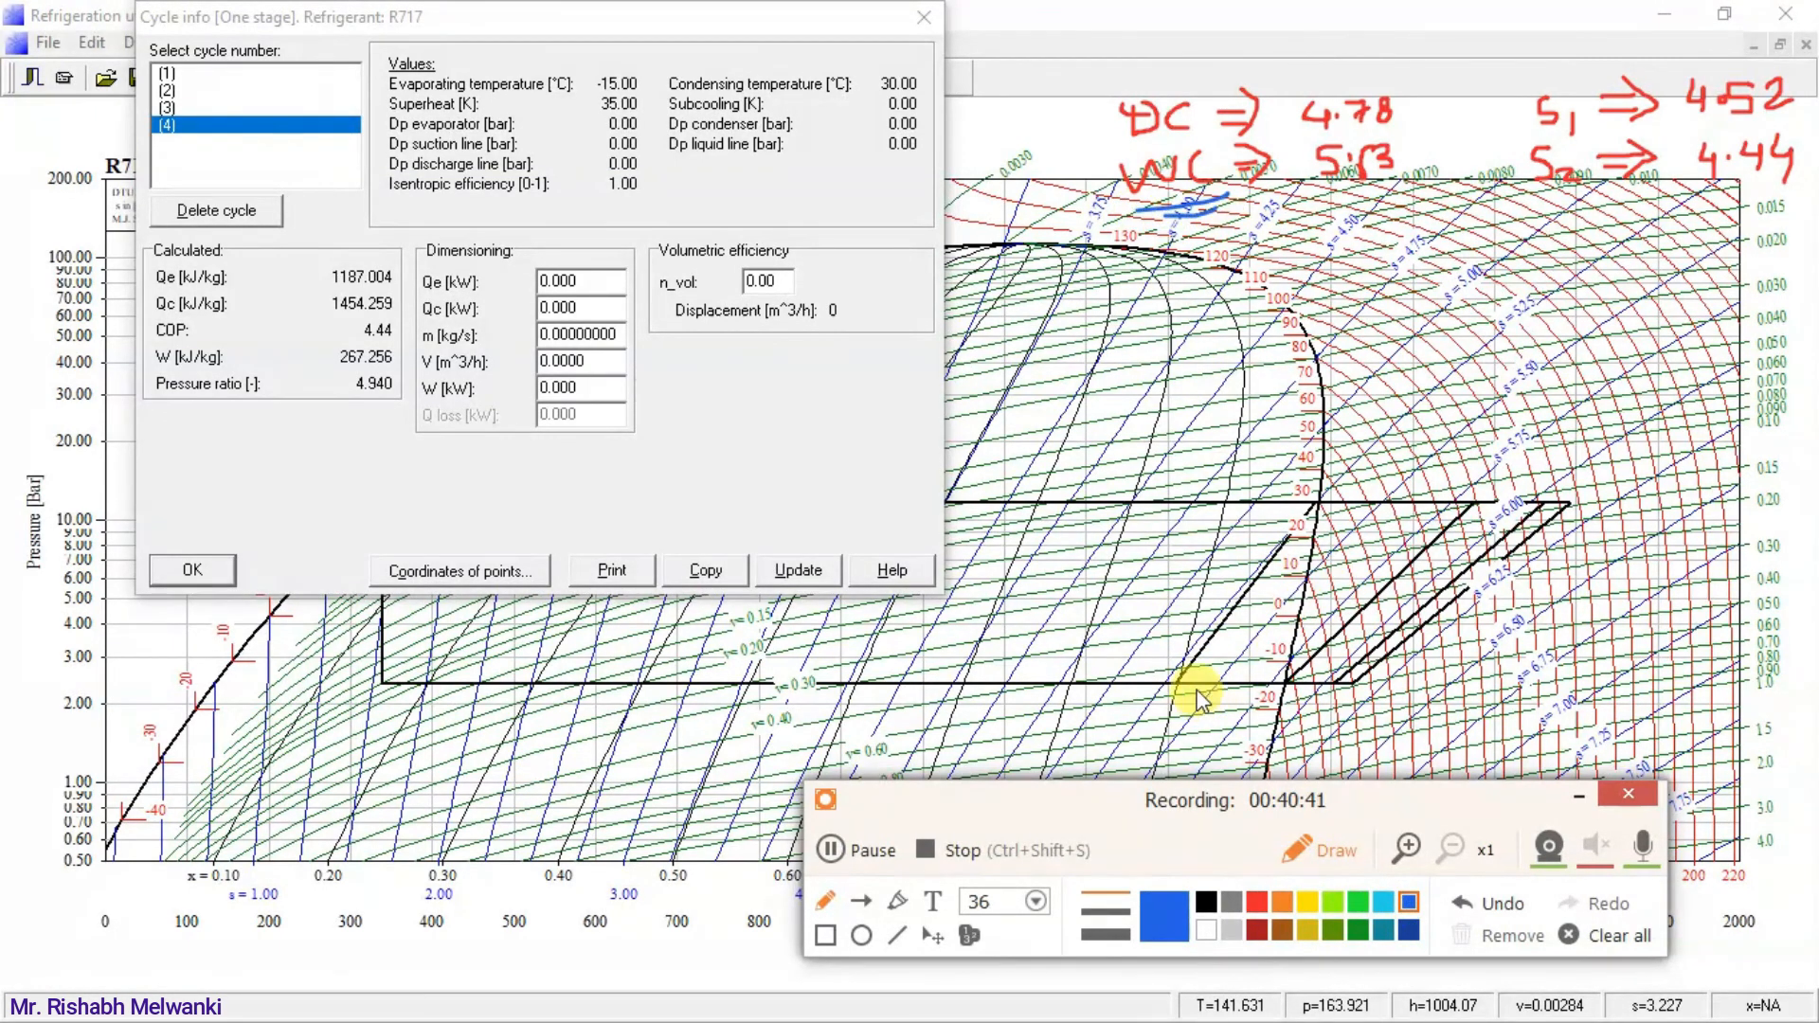
left_click_drag(1178, 682, 1308, 488)
mouse_move(1328, 182)
left_mouse_down()
mouse_move(1385, 176)
mouse_move(1384, 195)
left_mouse_up()
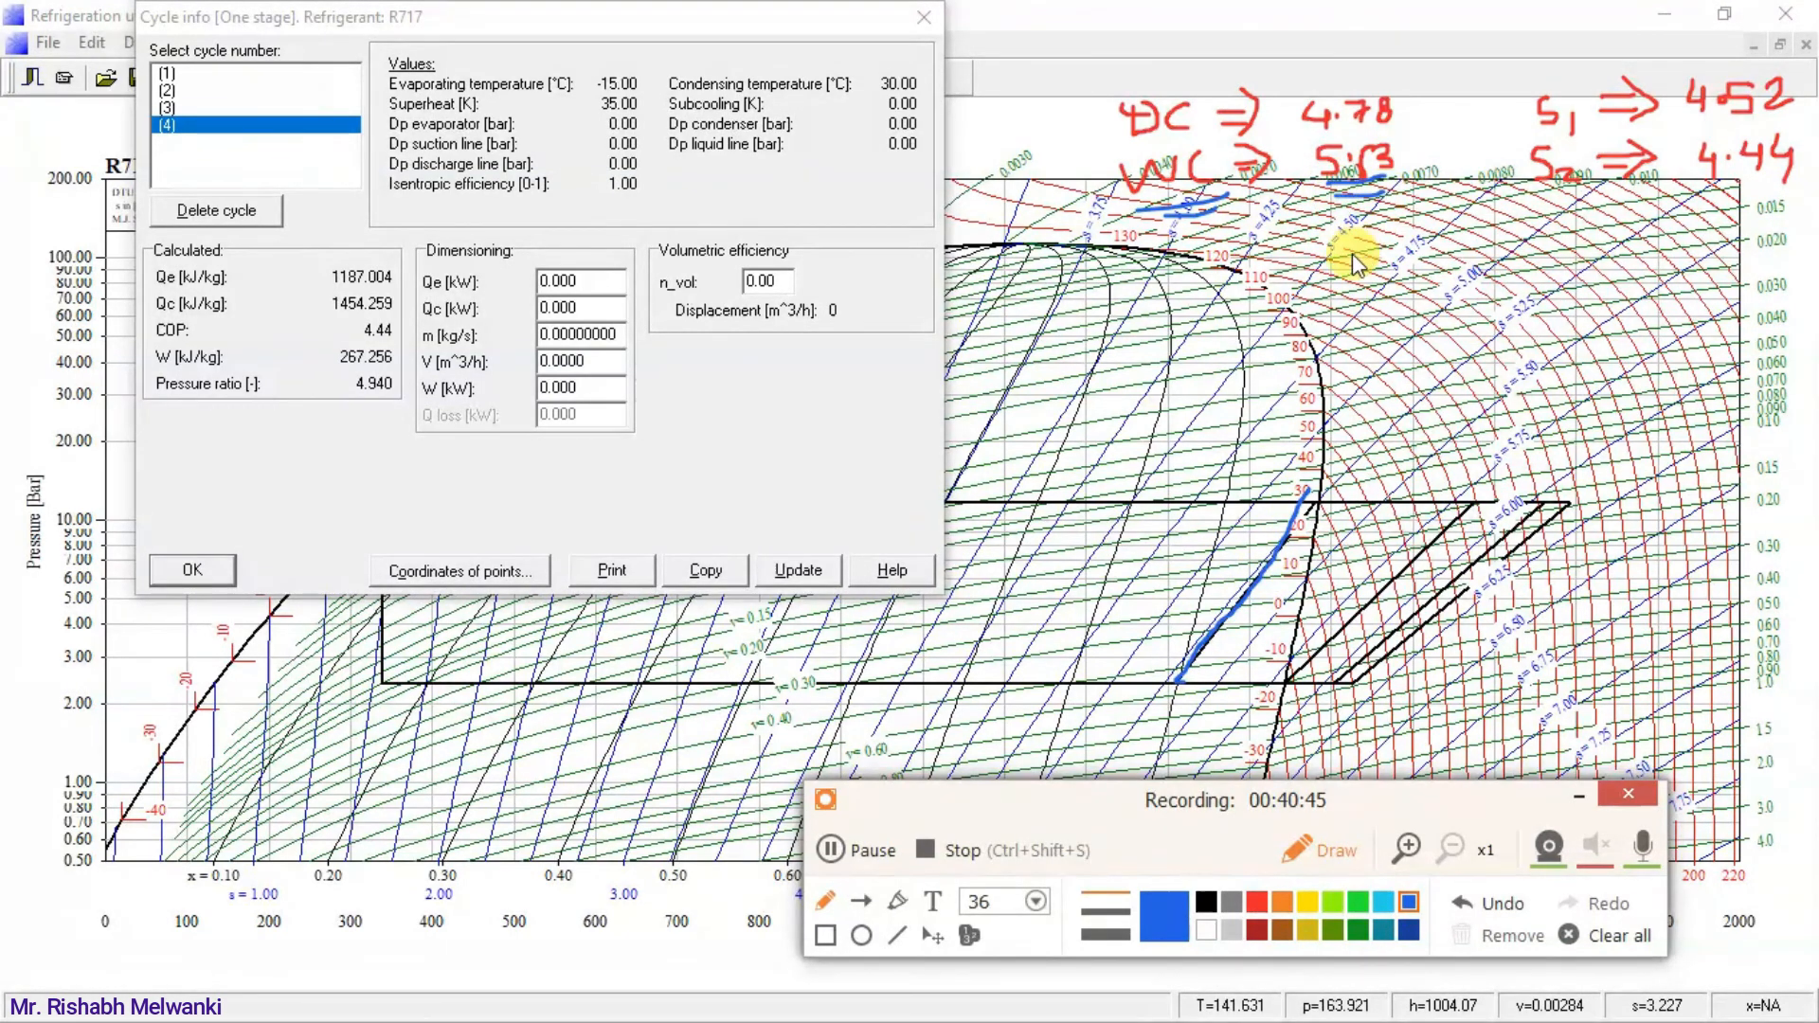
left_click(1259, 898)
left_click_drag(1291, 680, 1459, 490)
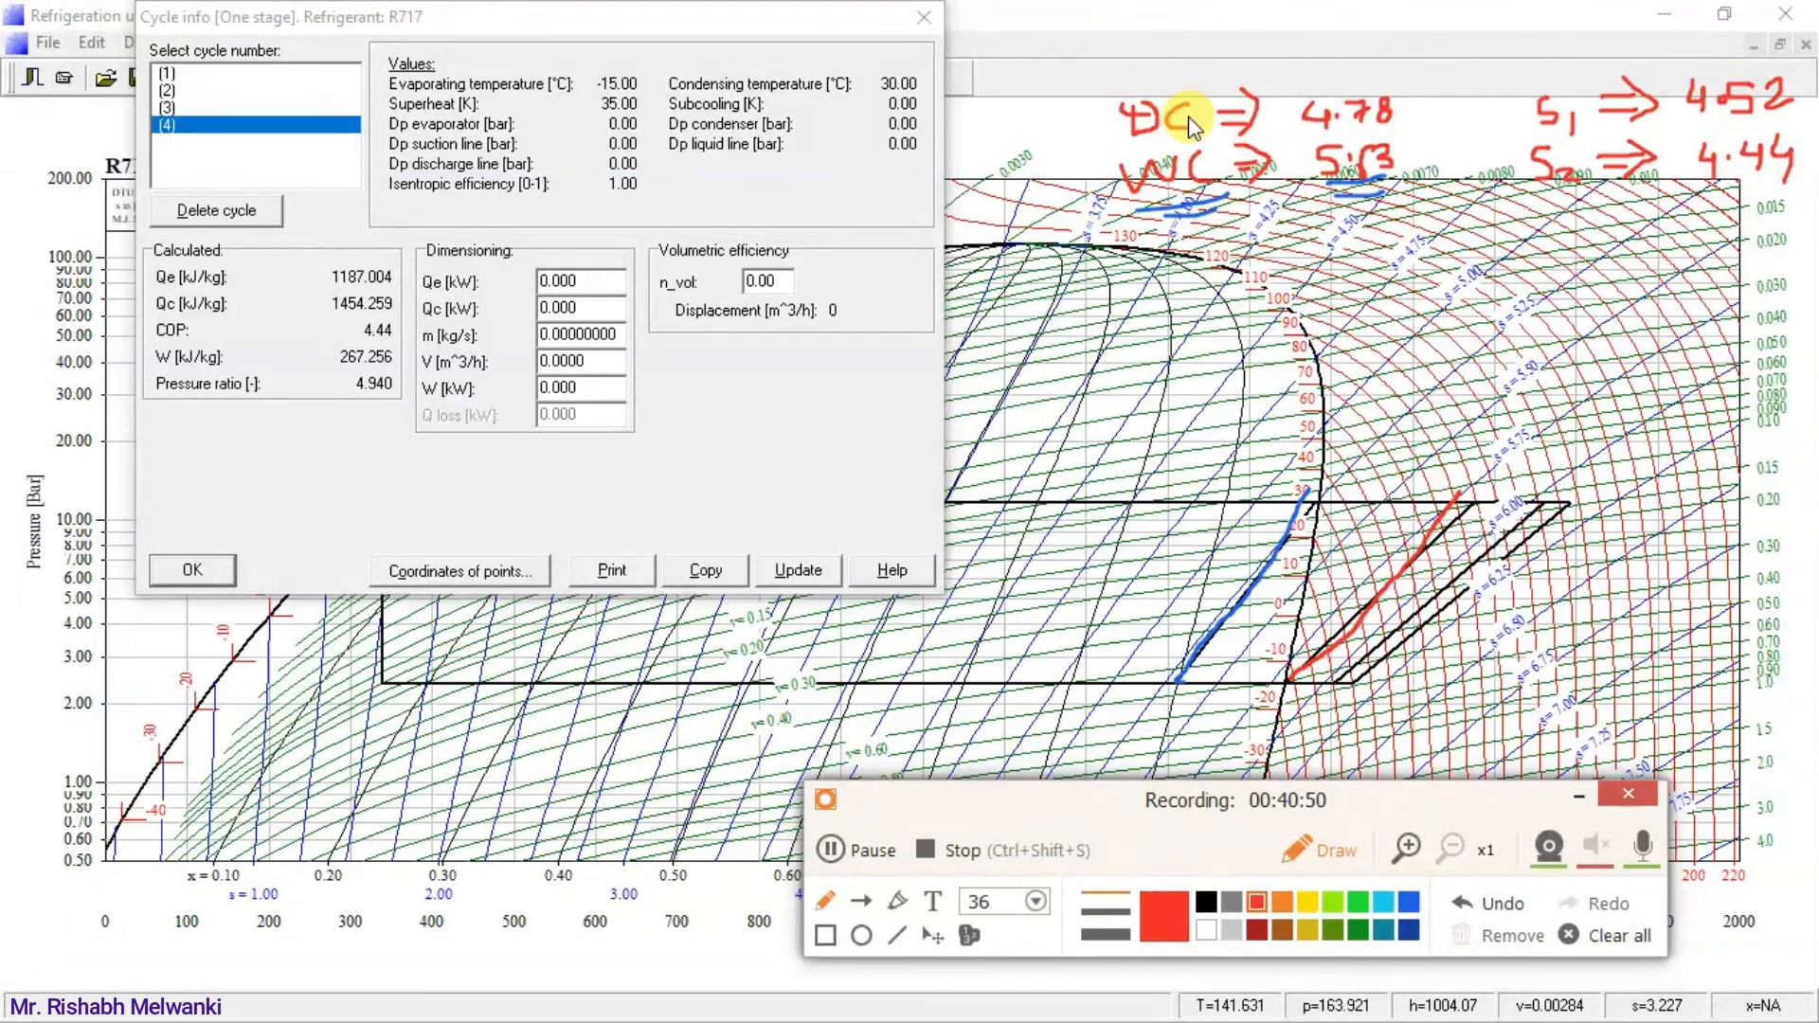
left_click_drag(1313, 129, 1410, 123)
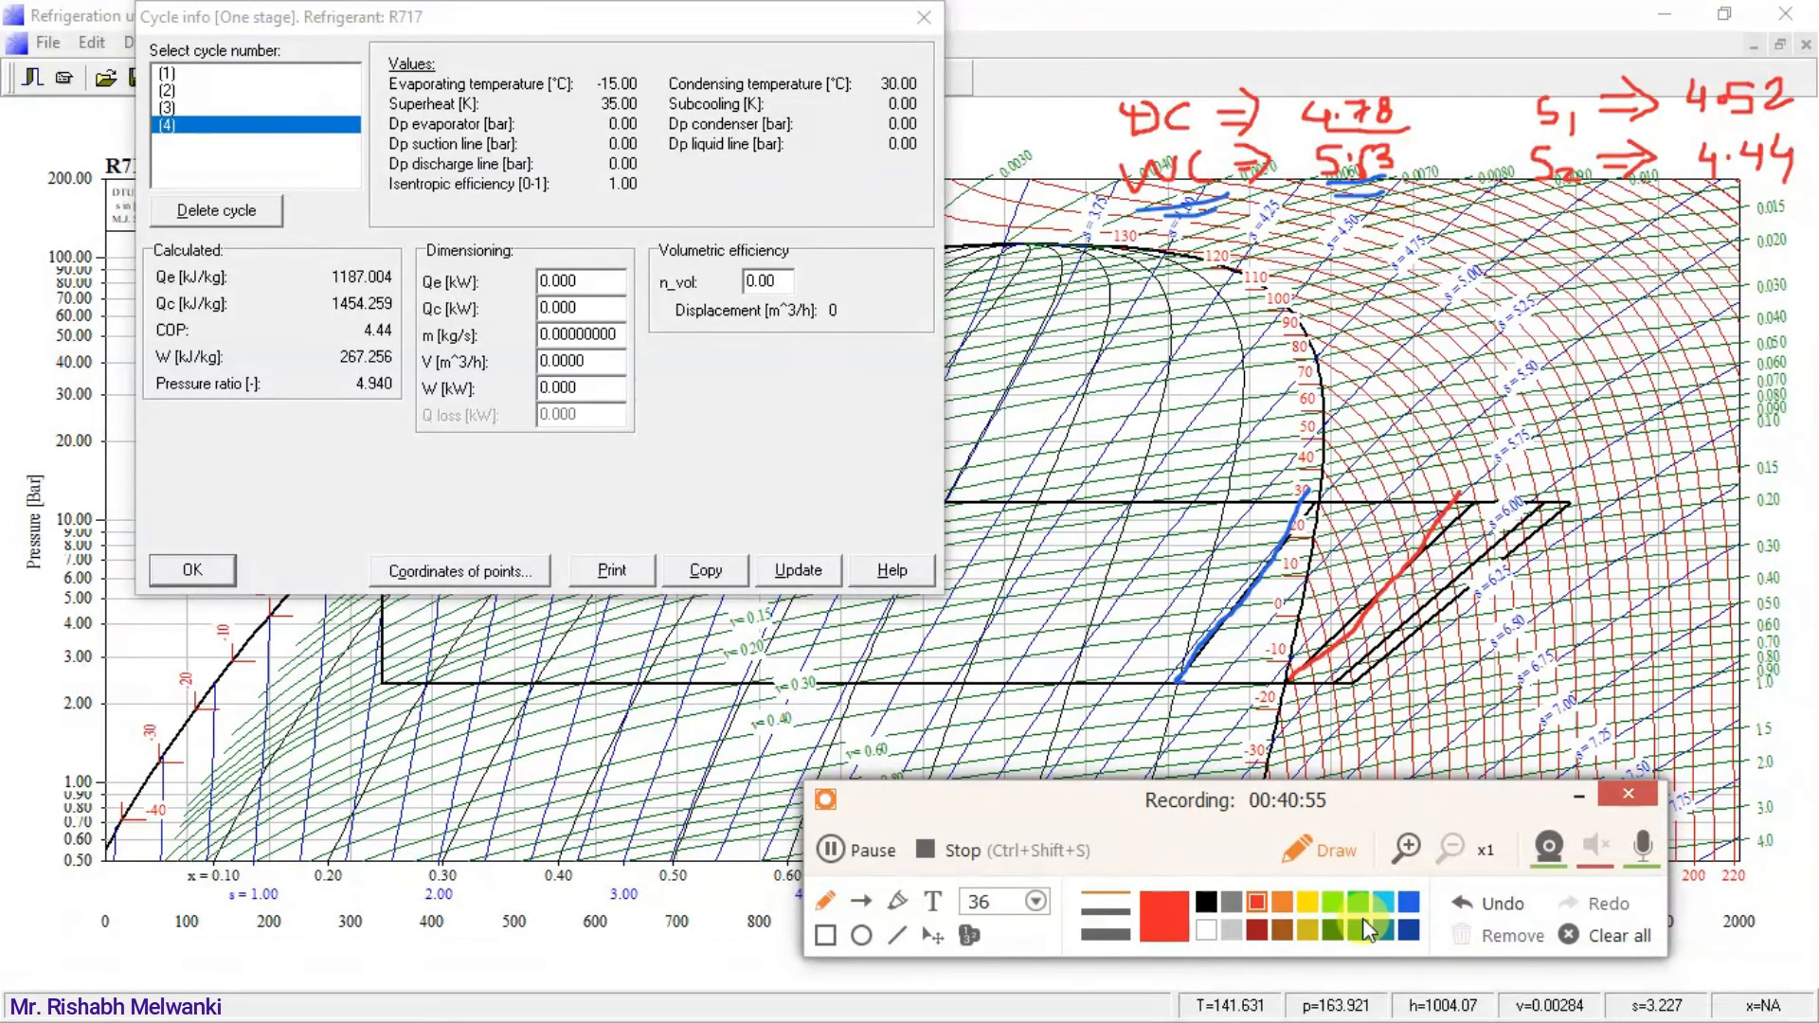
Trace and underline the S1 cycle's compression line and COP in light blue and S2's in green, adding a green arrow below the suction points.
left_click(1384, 902)
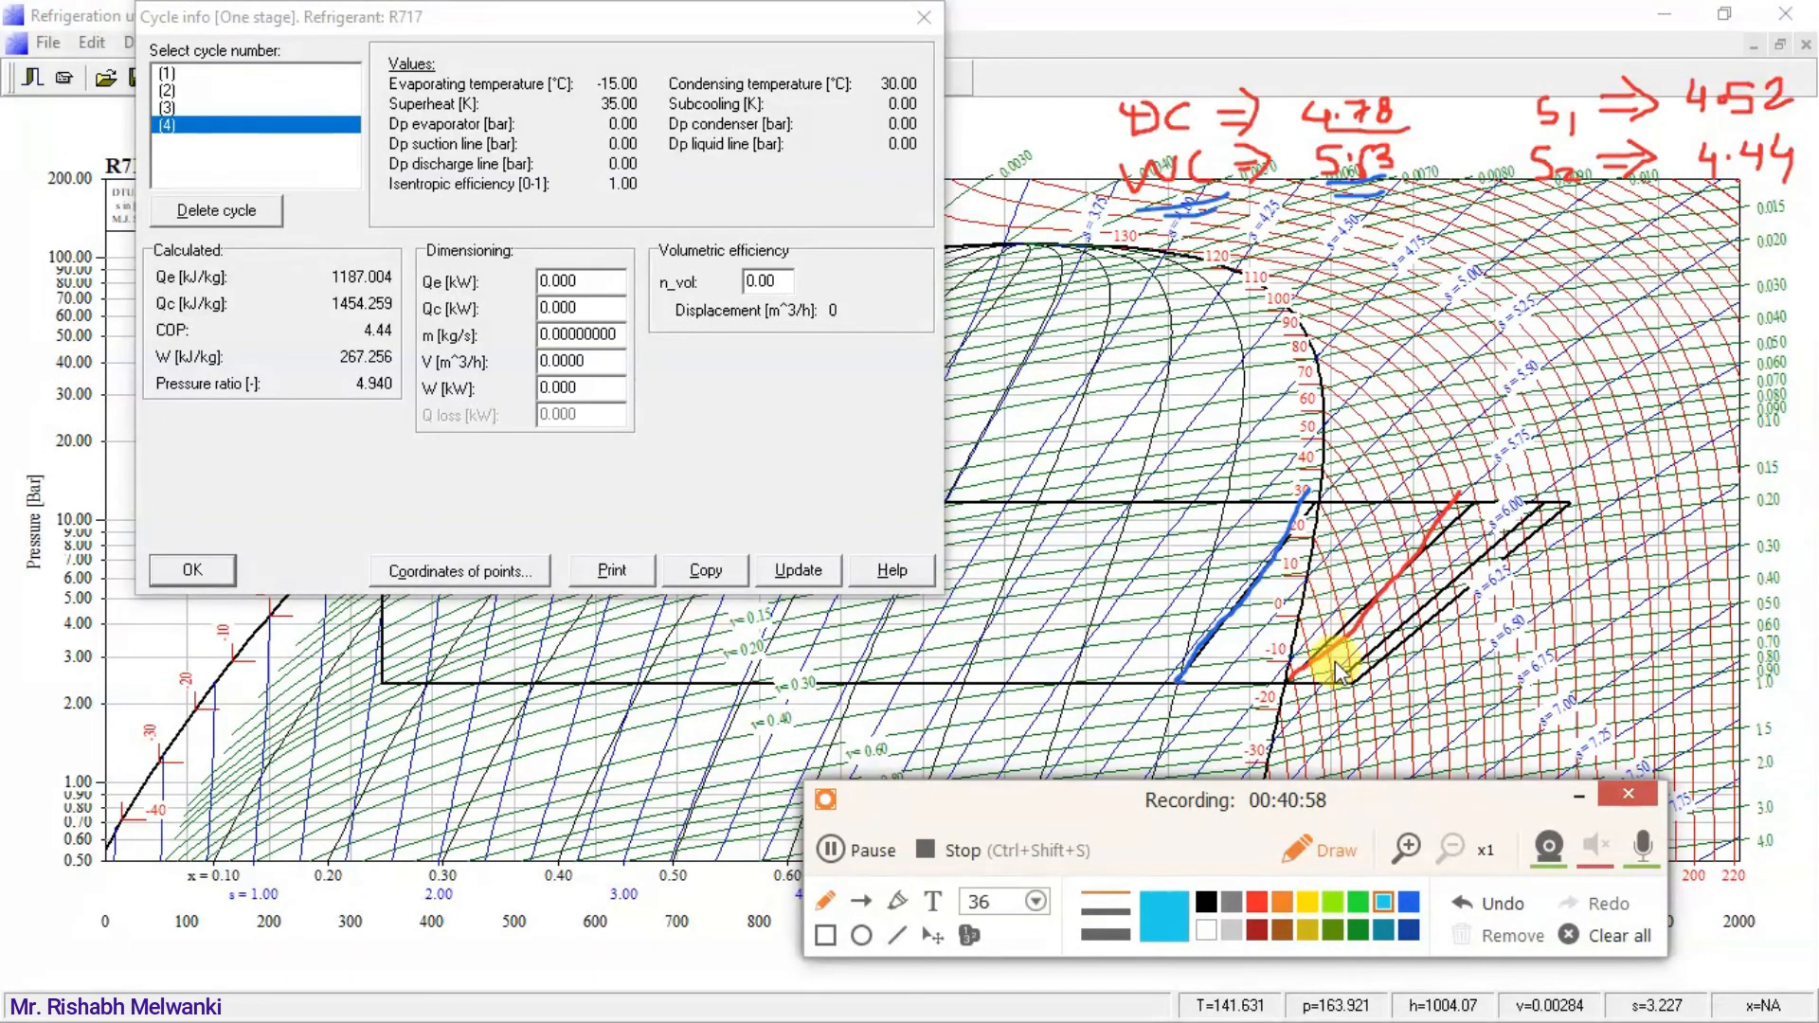
left_click_drag(1338, 690, 1541, 502)
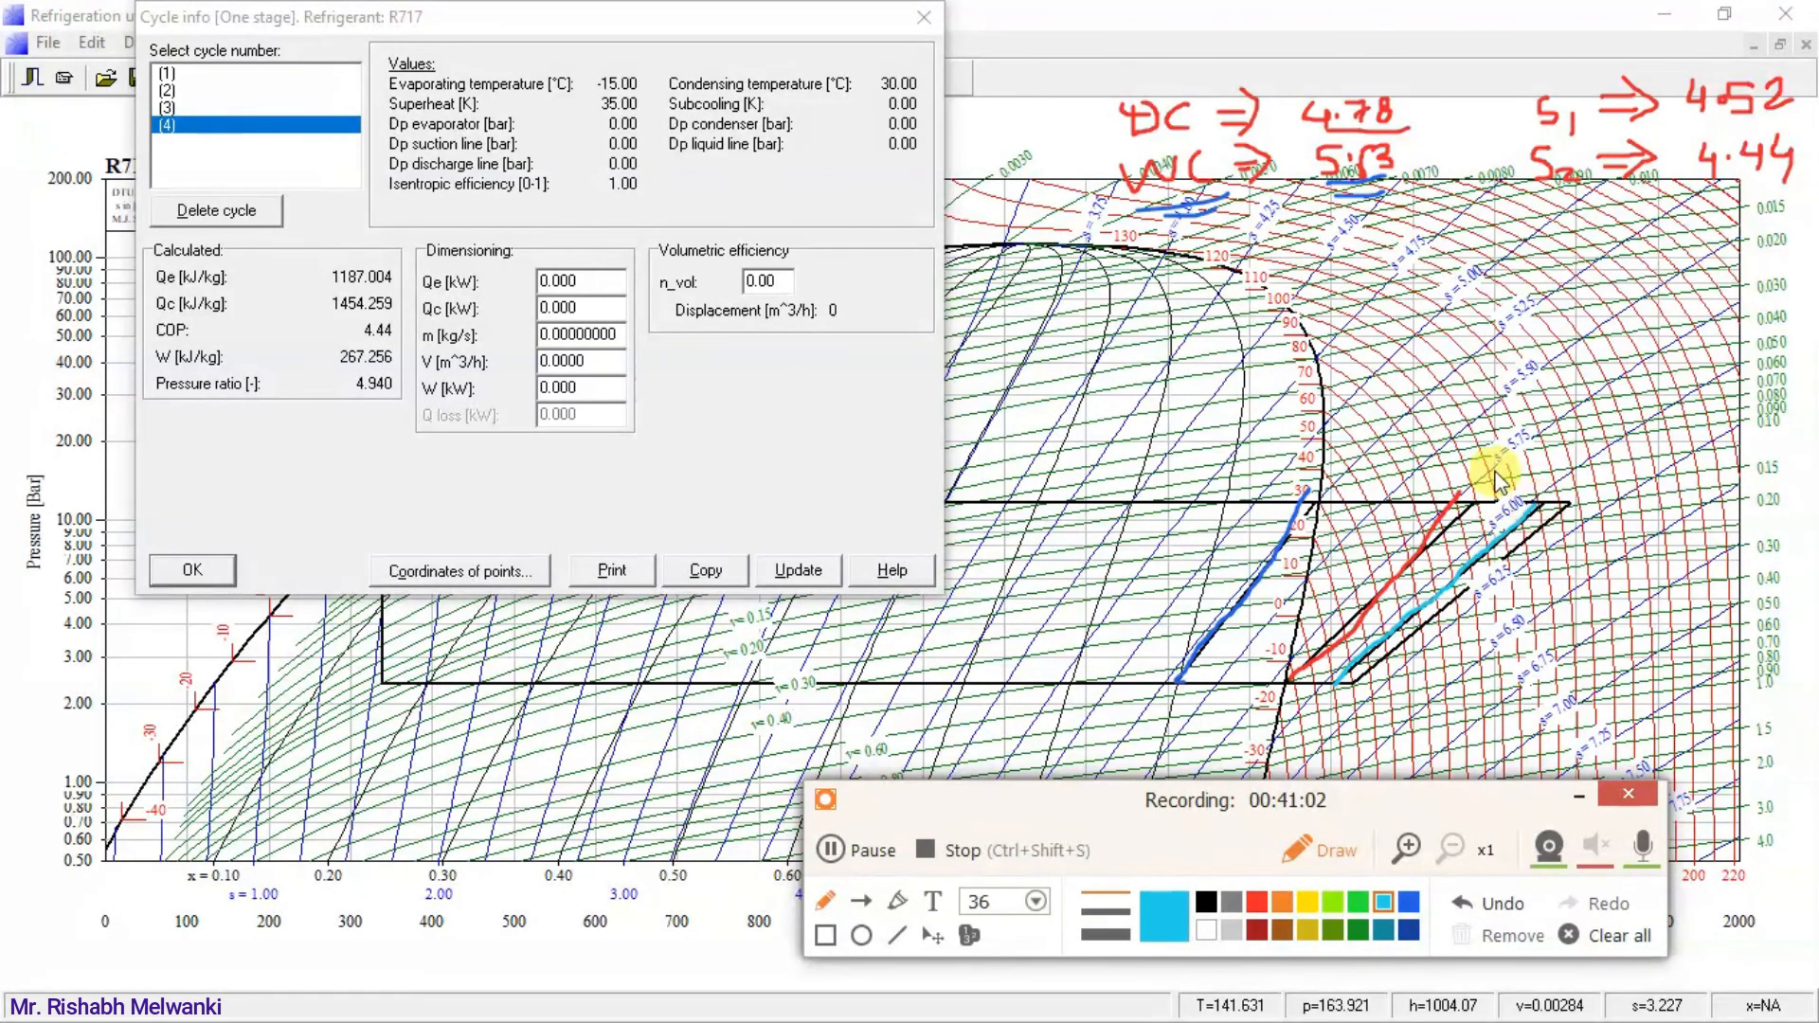
left_click_drag(1677, 124, 1800, 107)
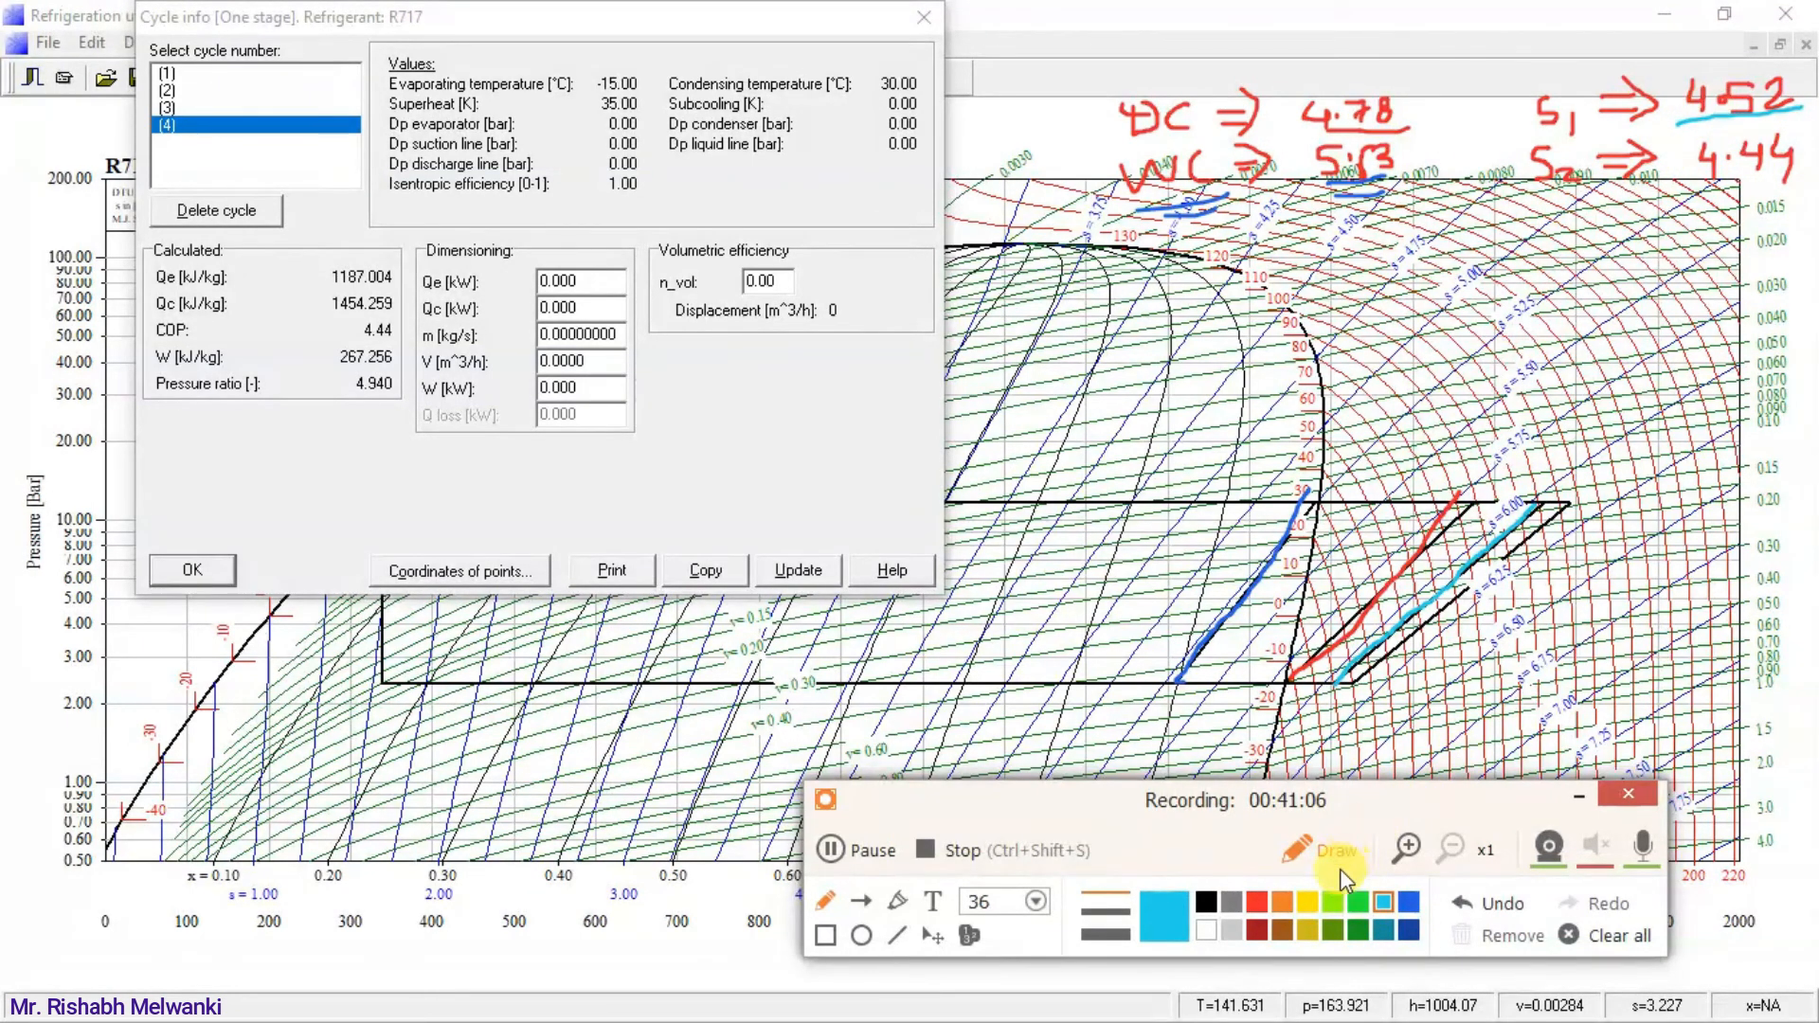
left_click(1358, 901)
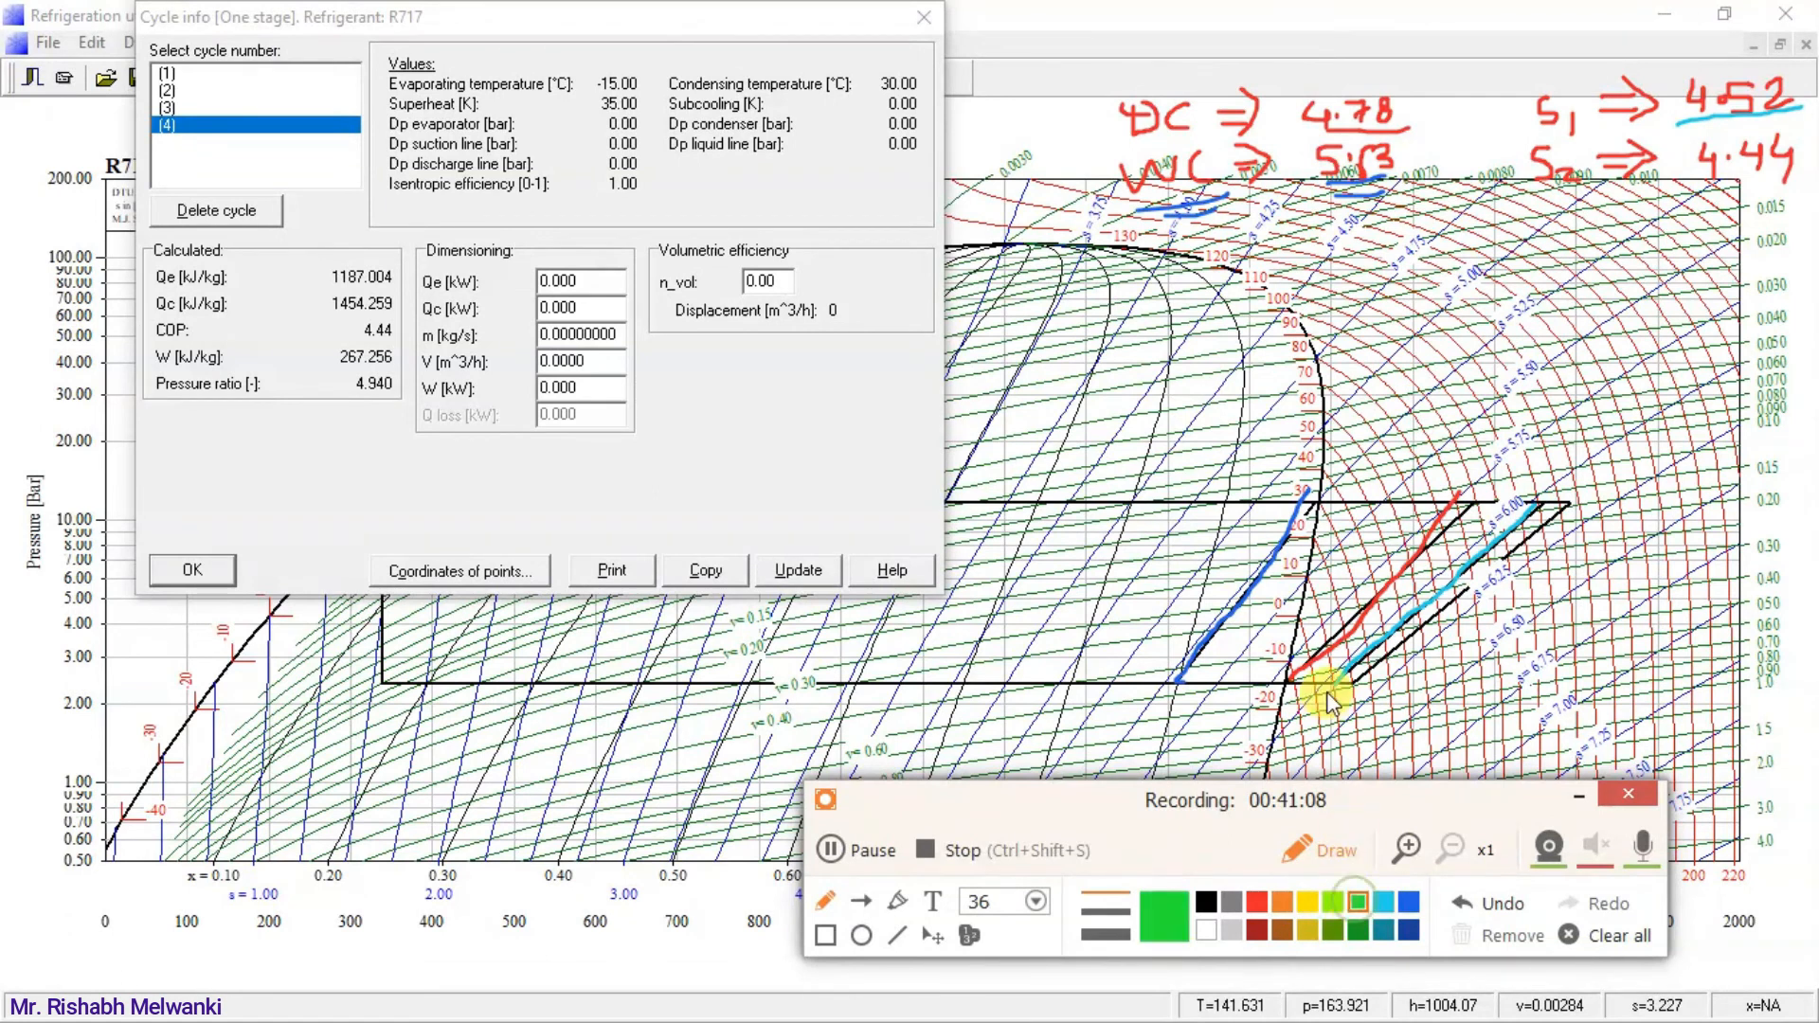
left_click_drag(1353, 692, 1575, 513)
left_click_drag(1696, 197, 1751, 188)
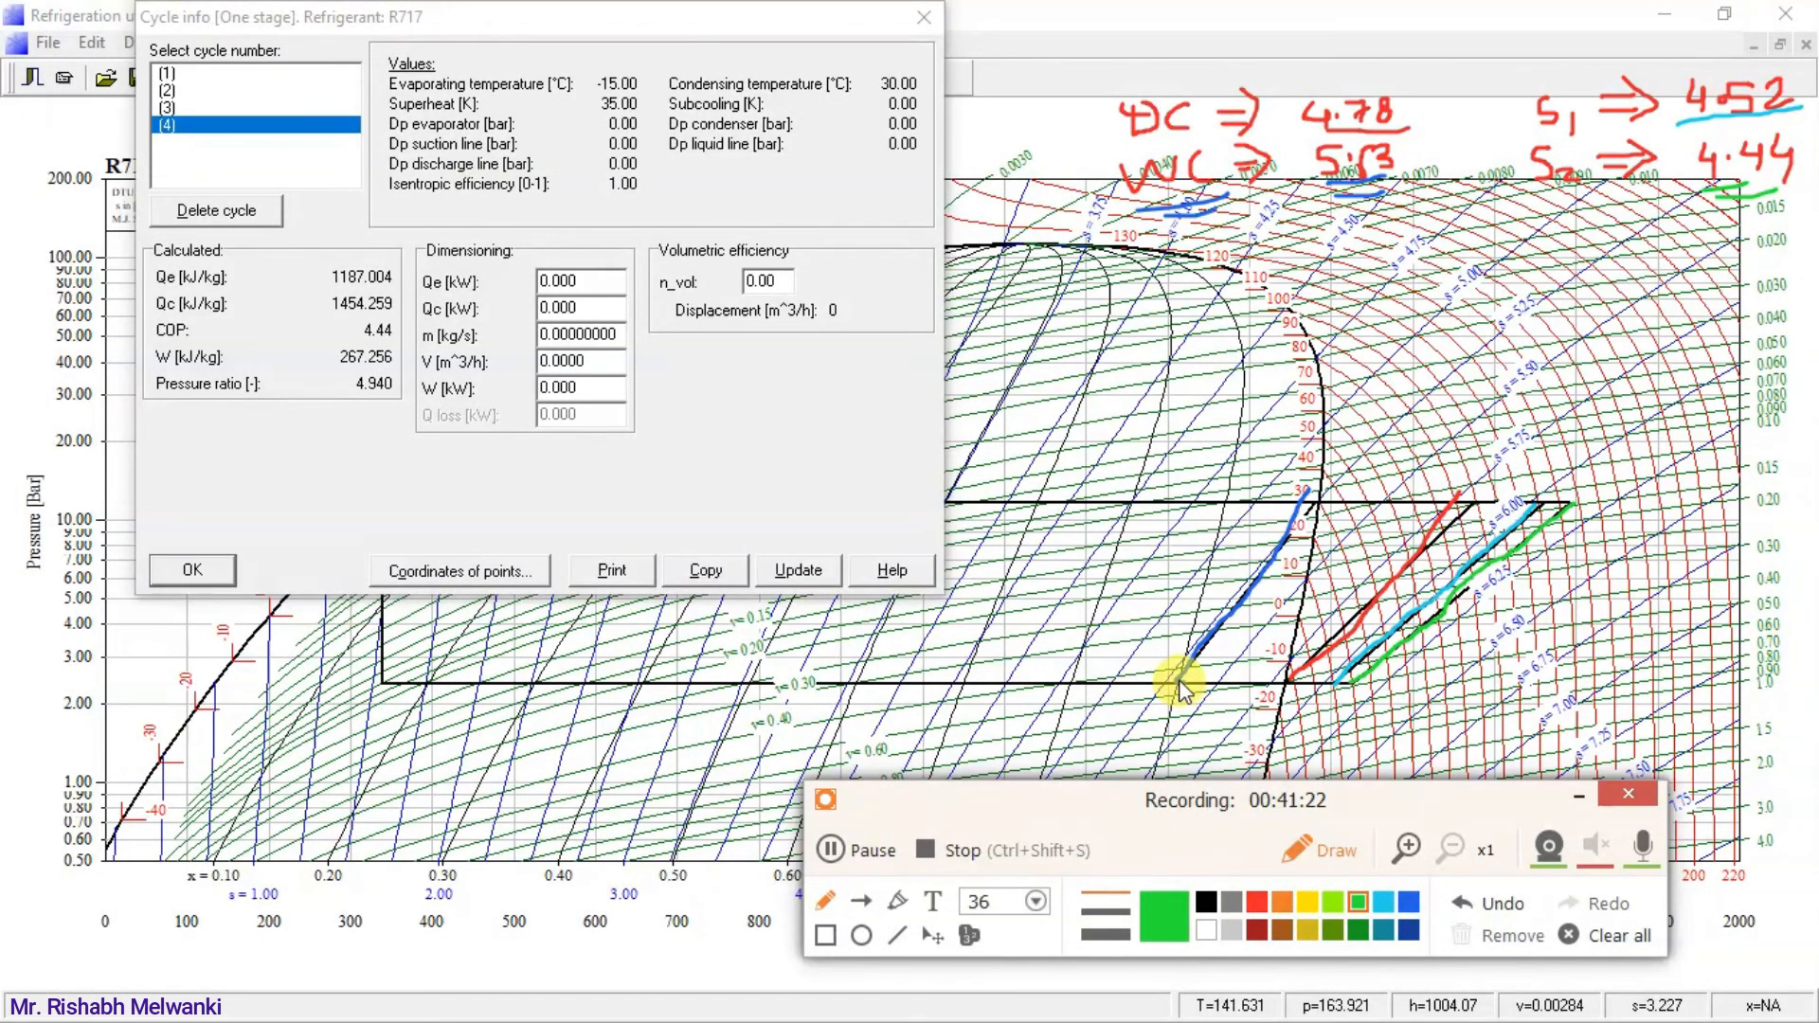
left_click_drag(1152, 721, 1266, 724)
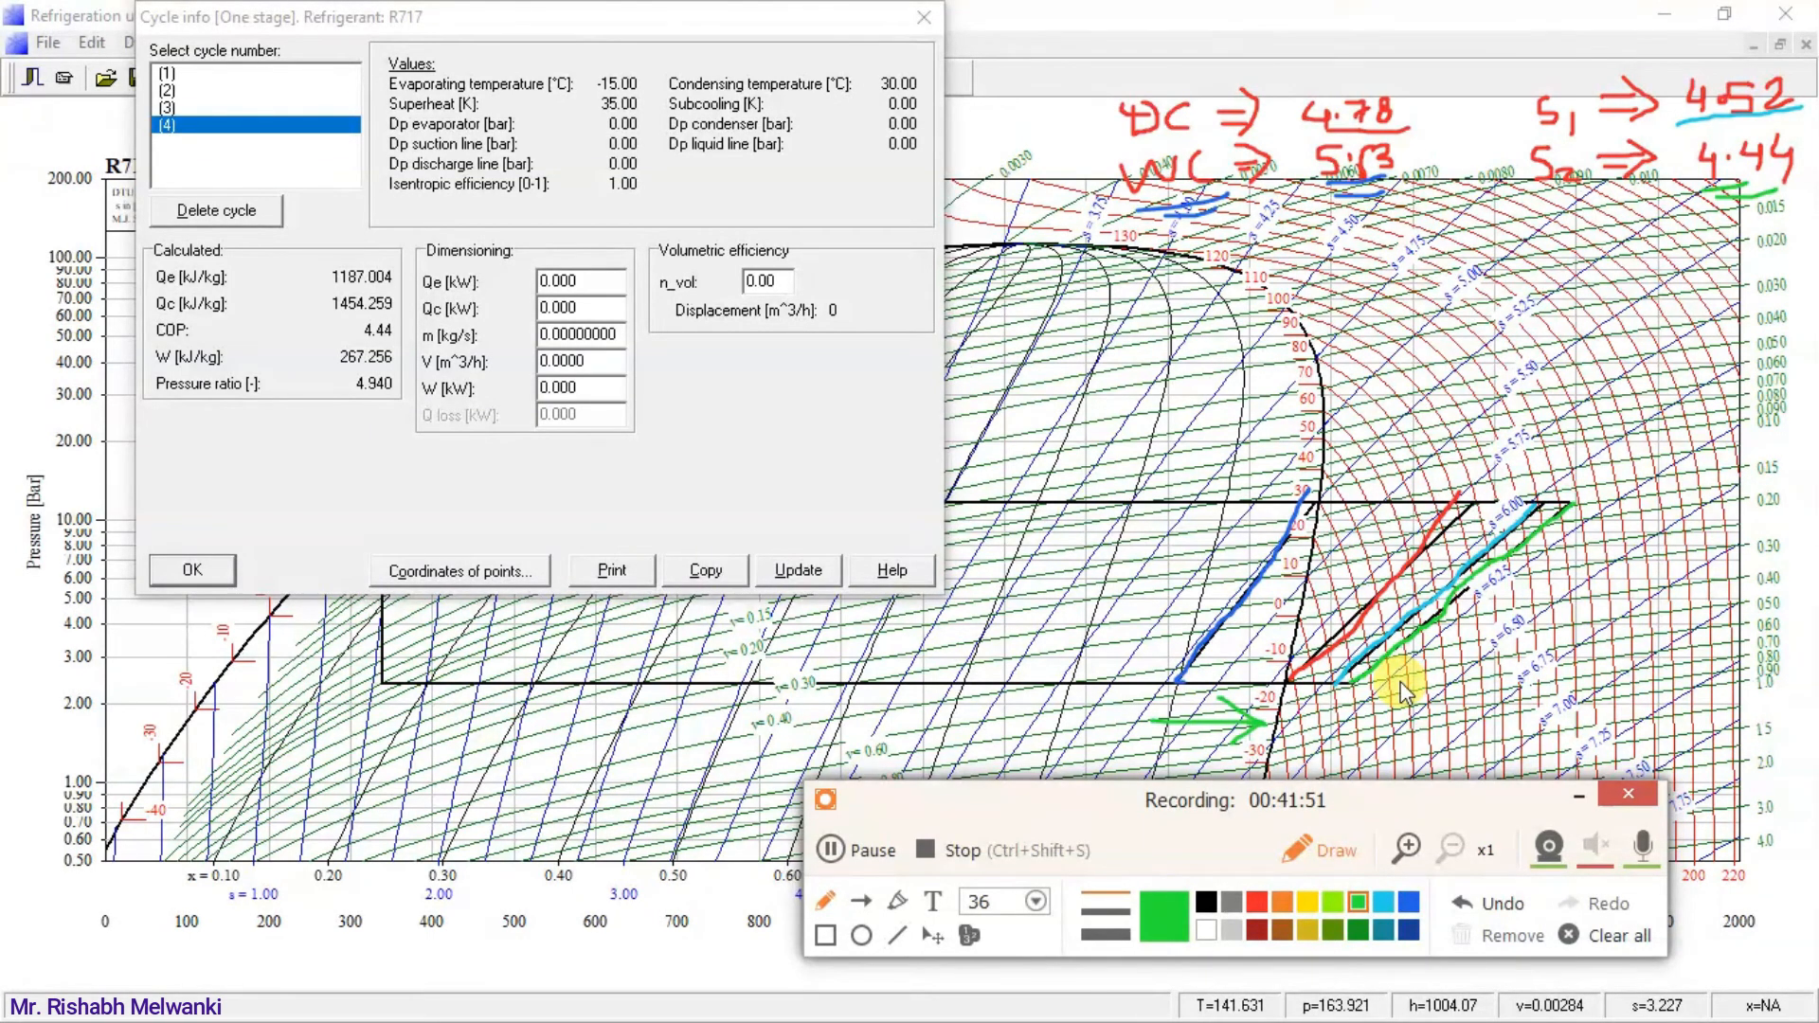
Clear all annotations from the diagram, close the cycle info and minimize the R717 diagram window.
left_click(1608, 937)
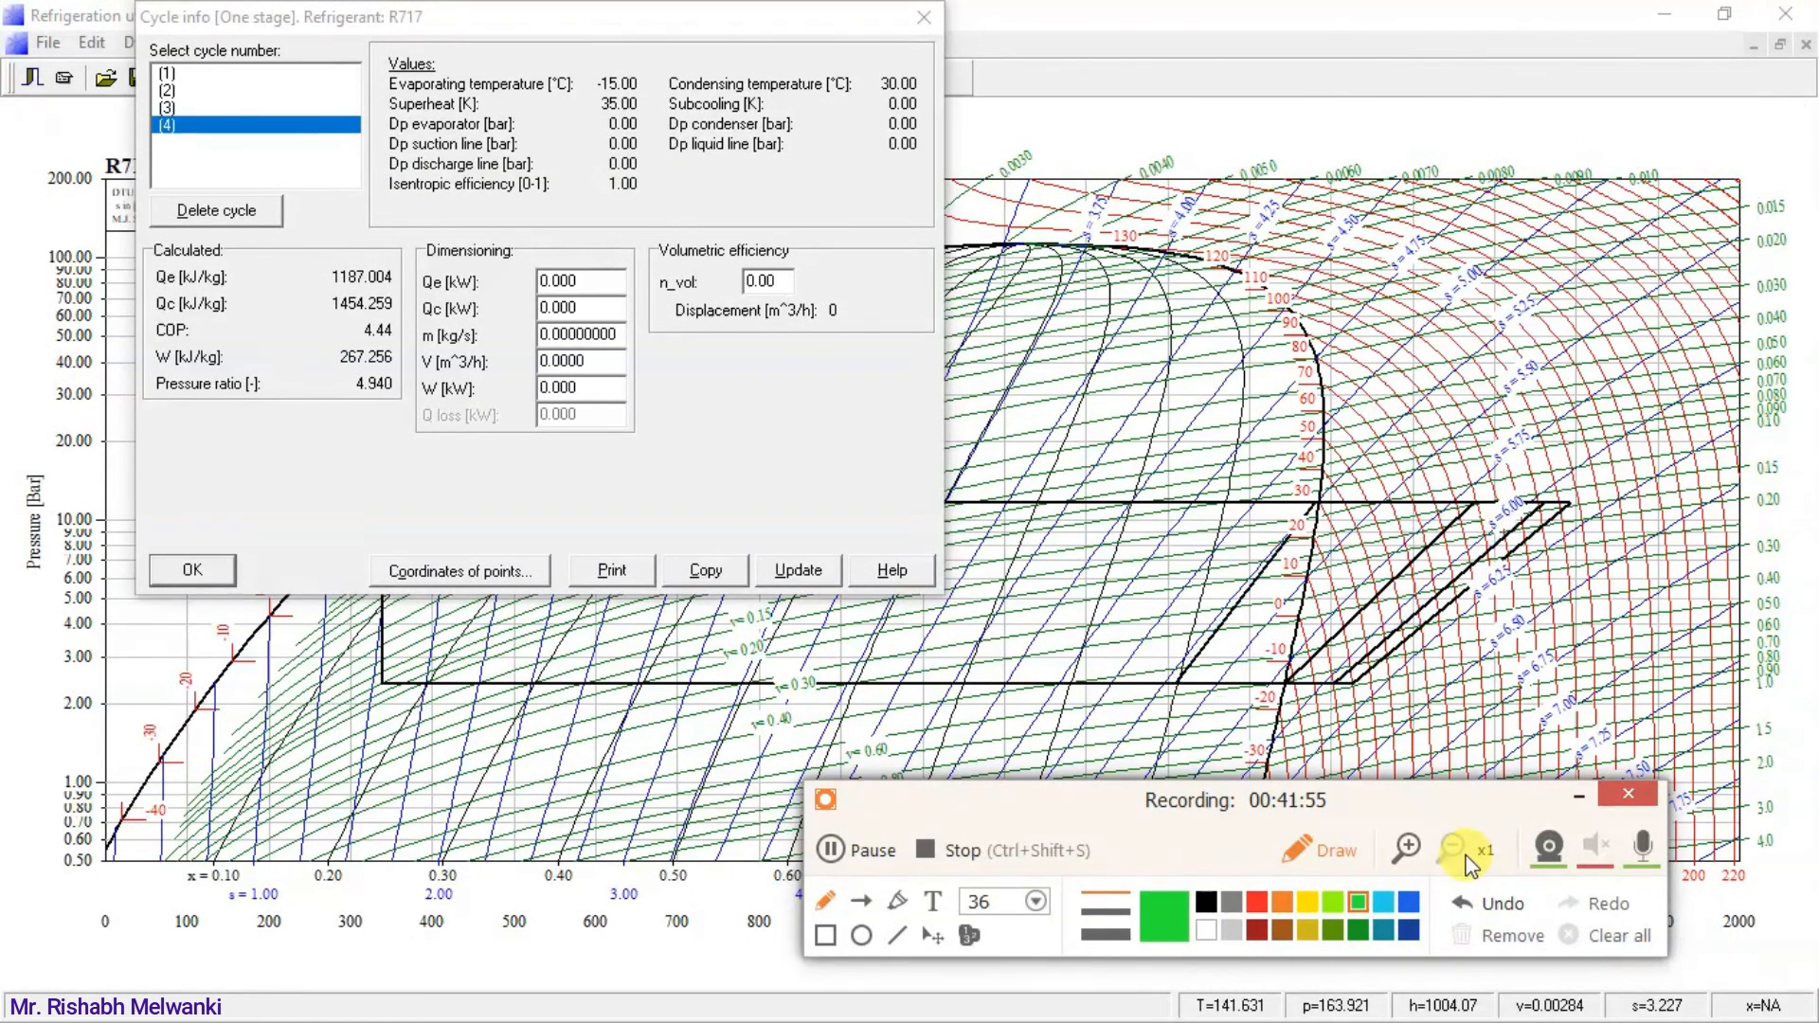
left_click(924, 17)
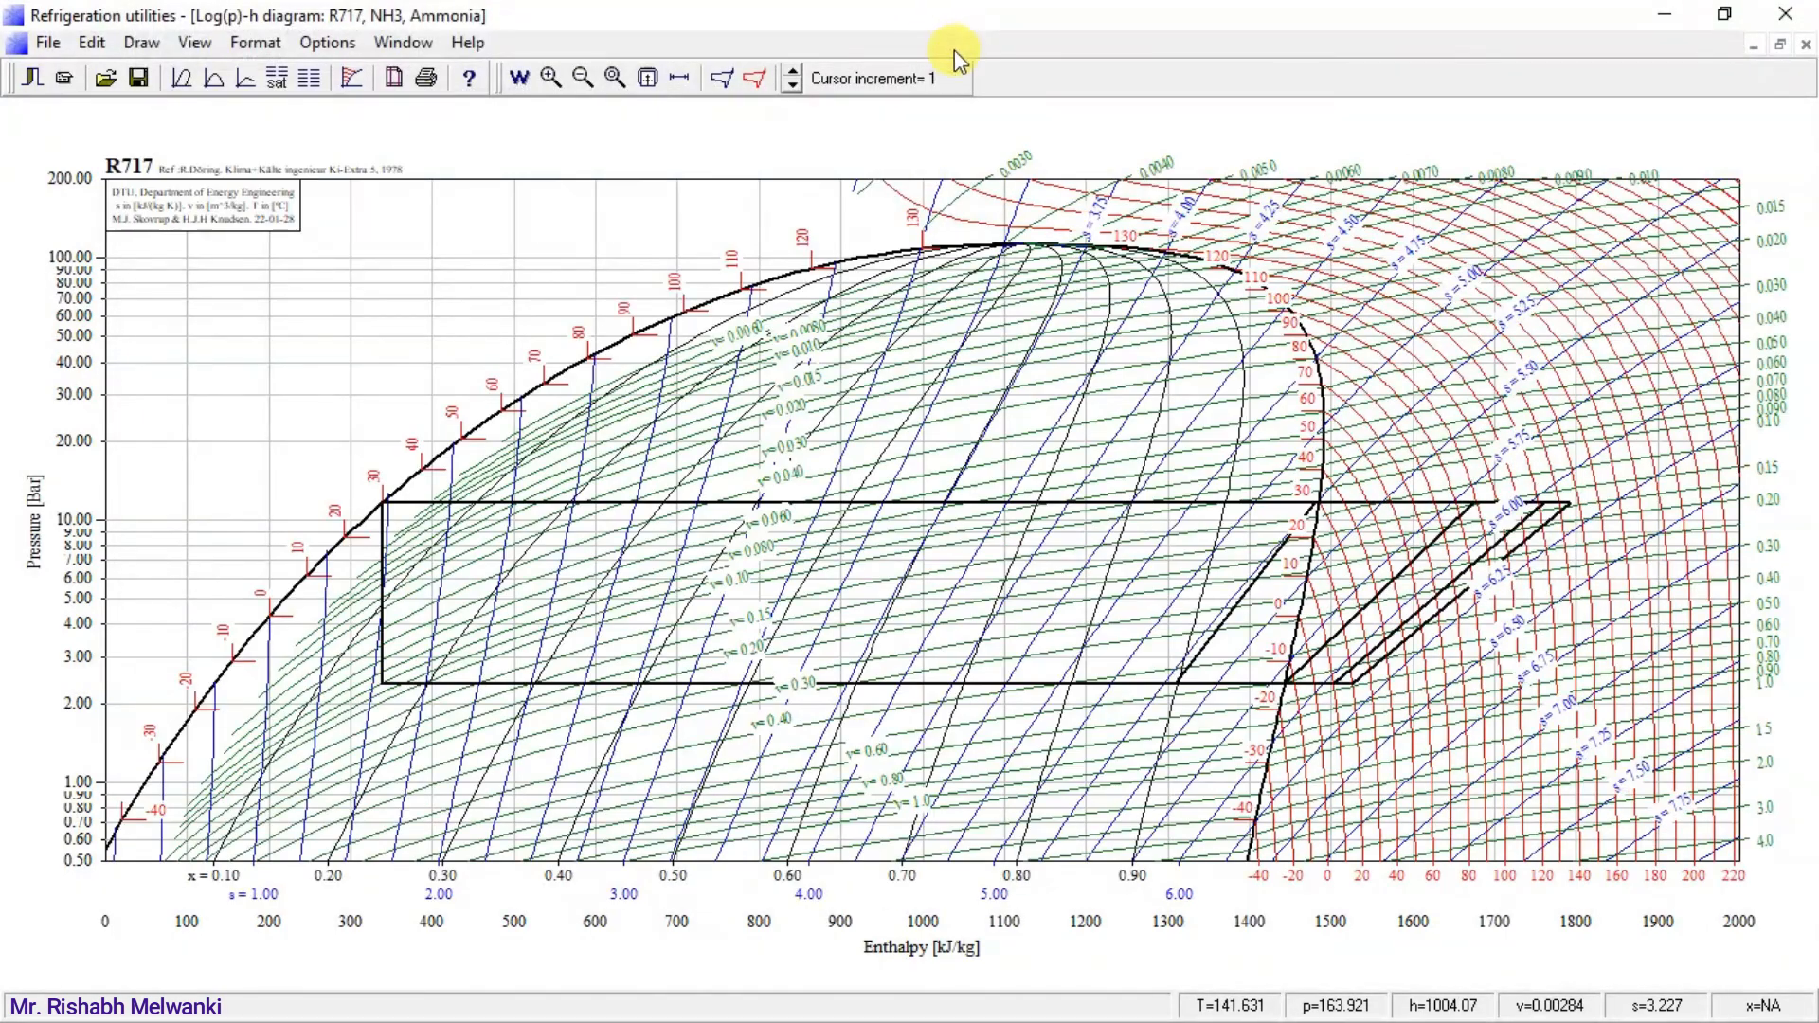
left_click(1665, 14)
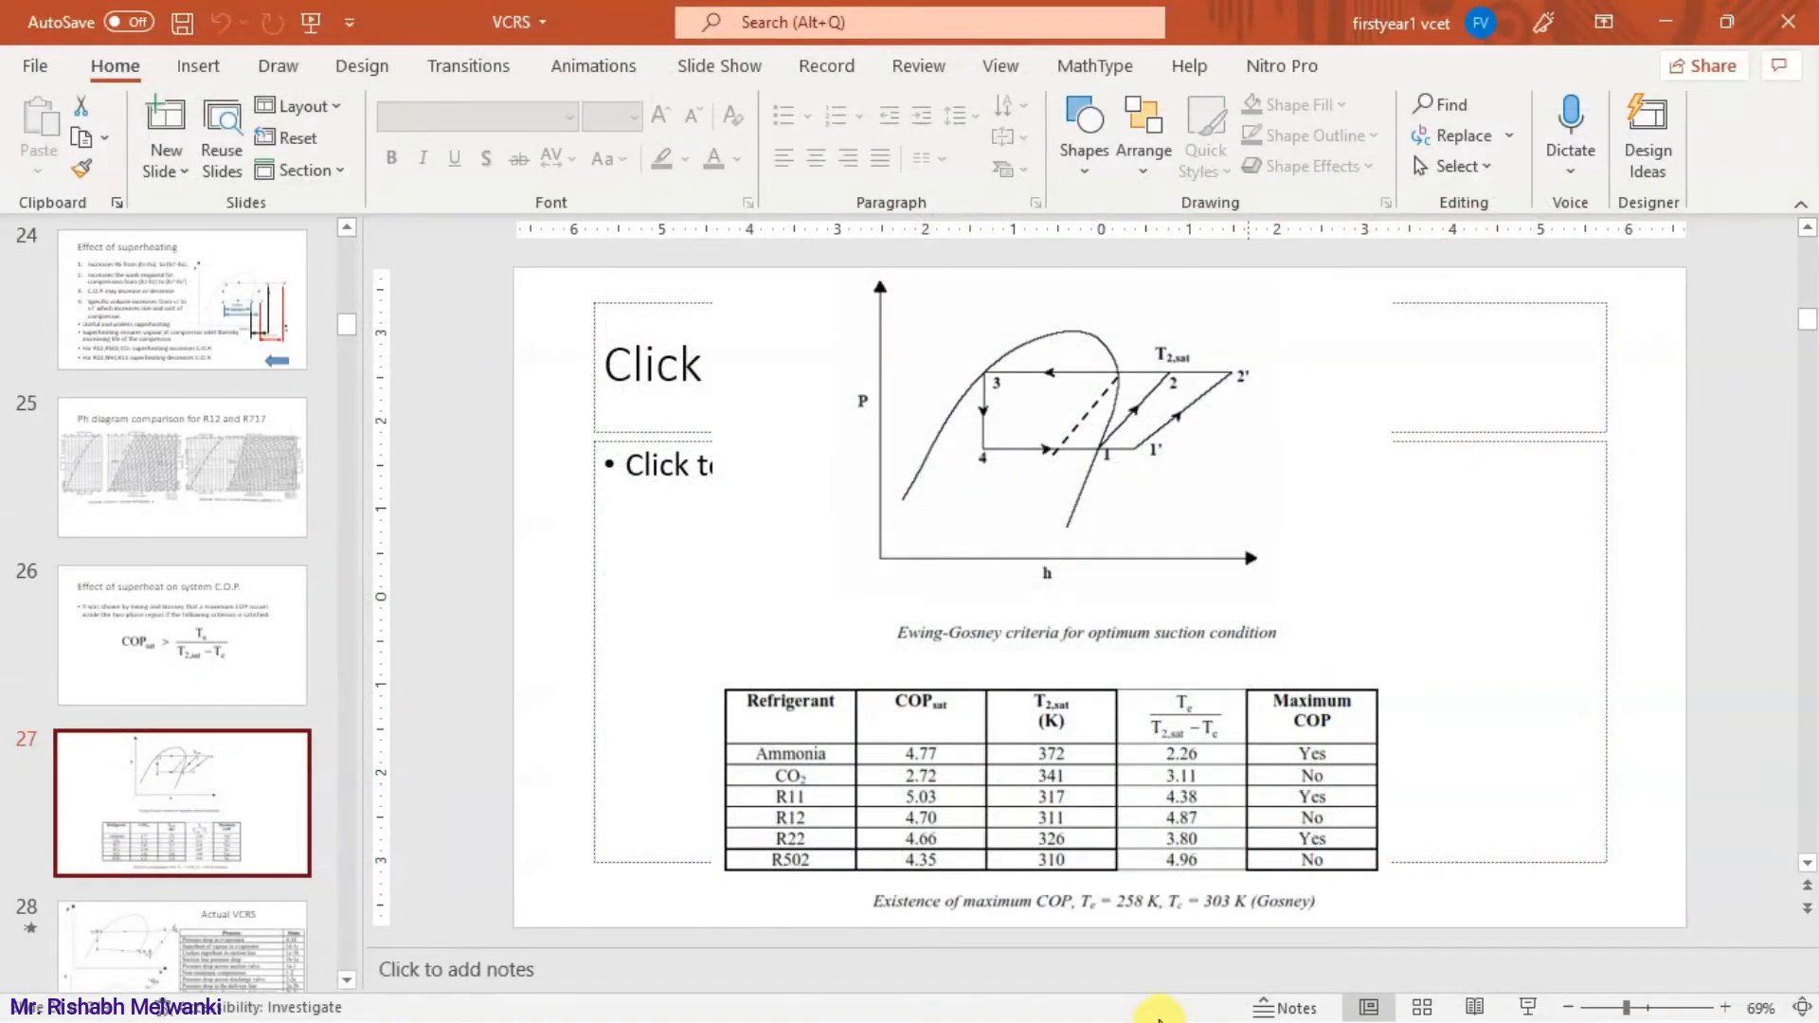
Switch to CoolPack, open Refrigeration Utilities and create a log(p)-h diagram for R12.
key("super")
left_click(1149, 1005)
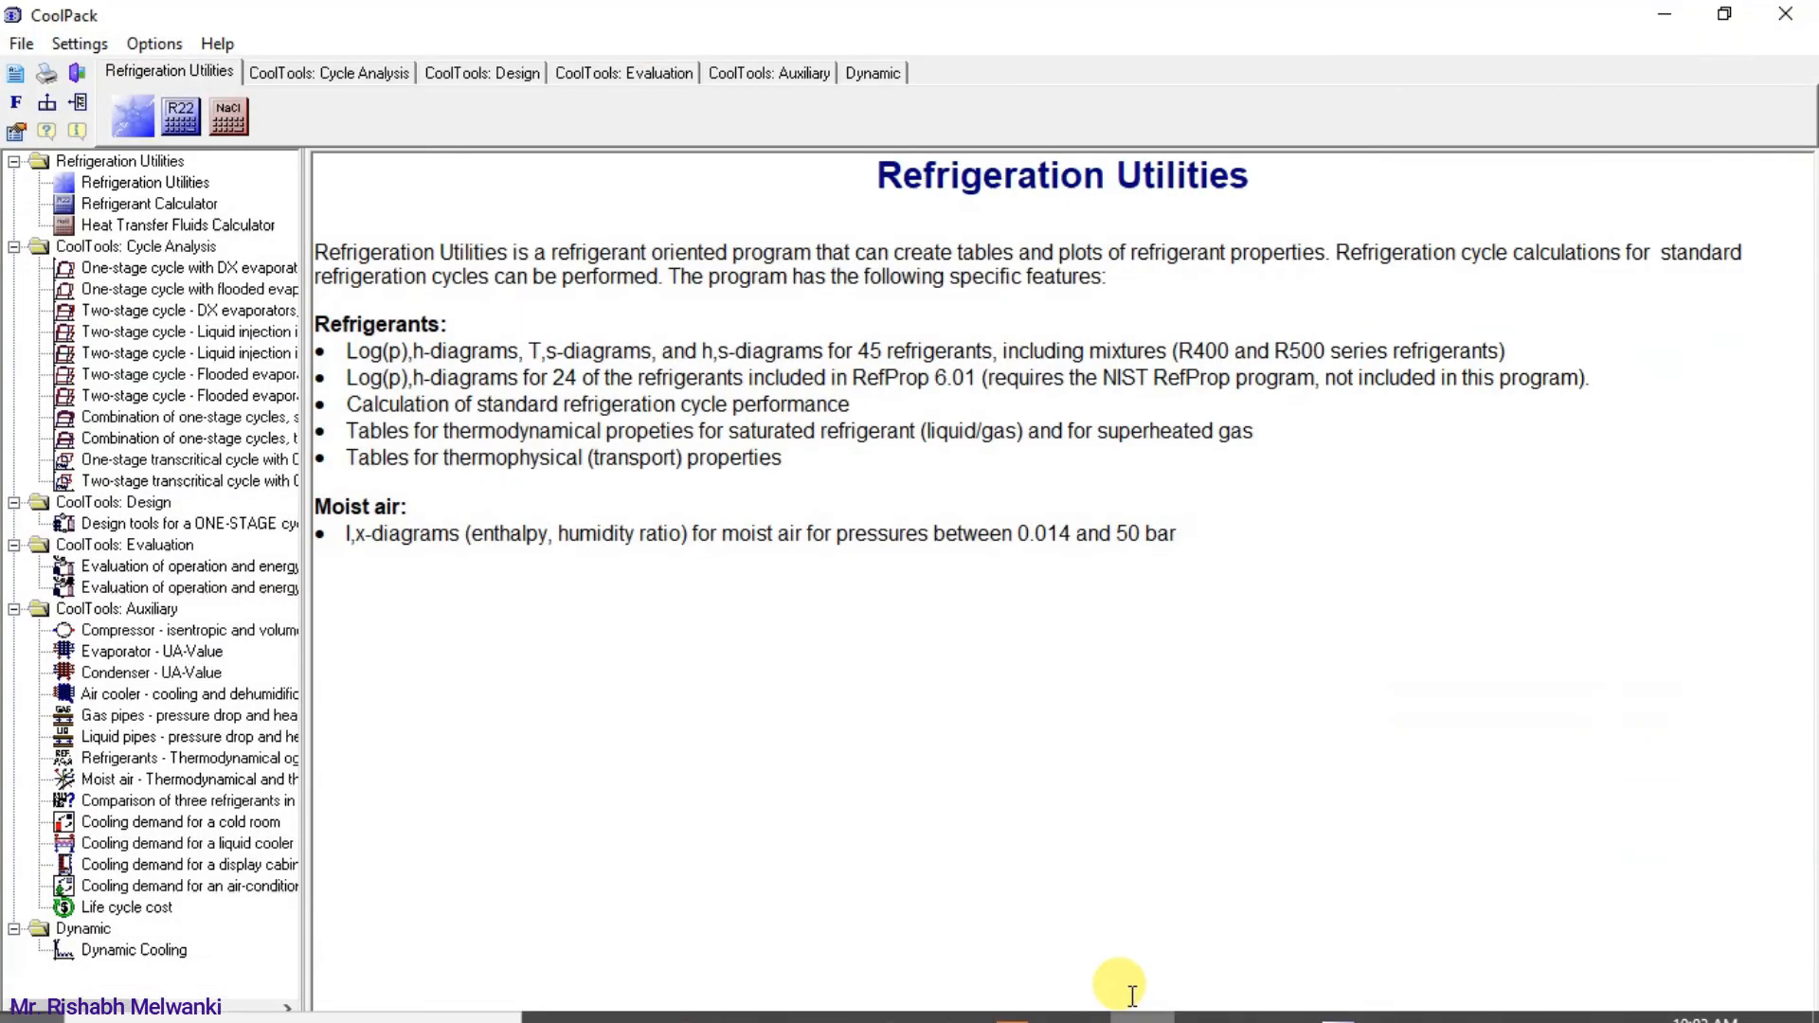
left_click(157, 121)
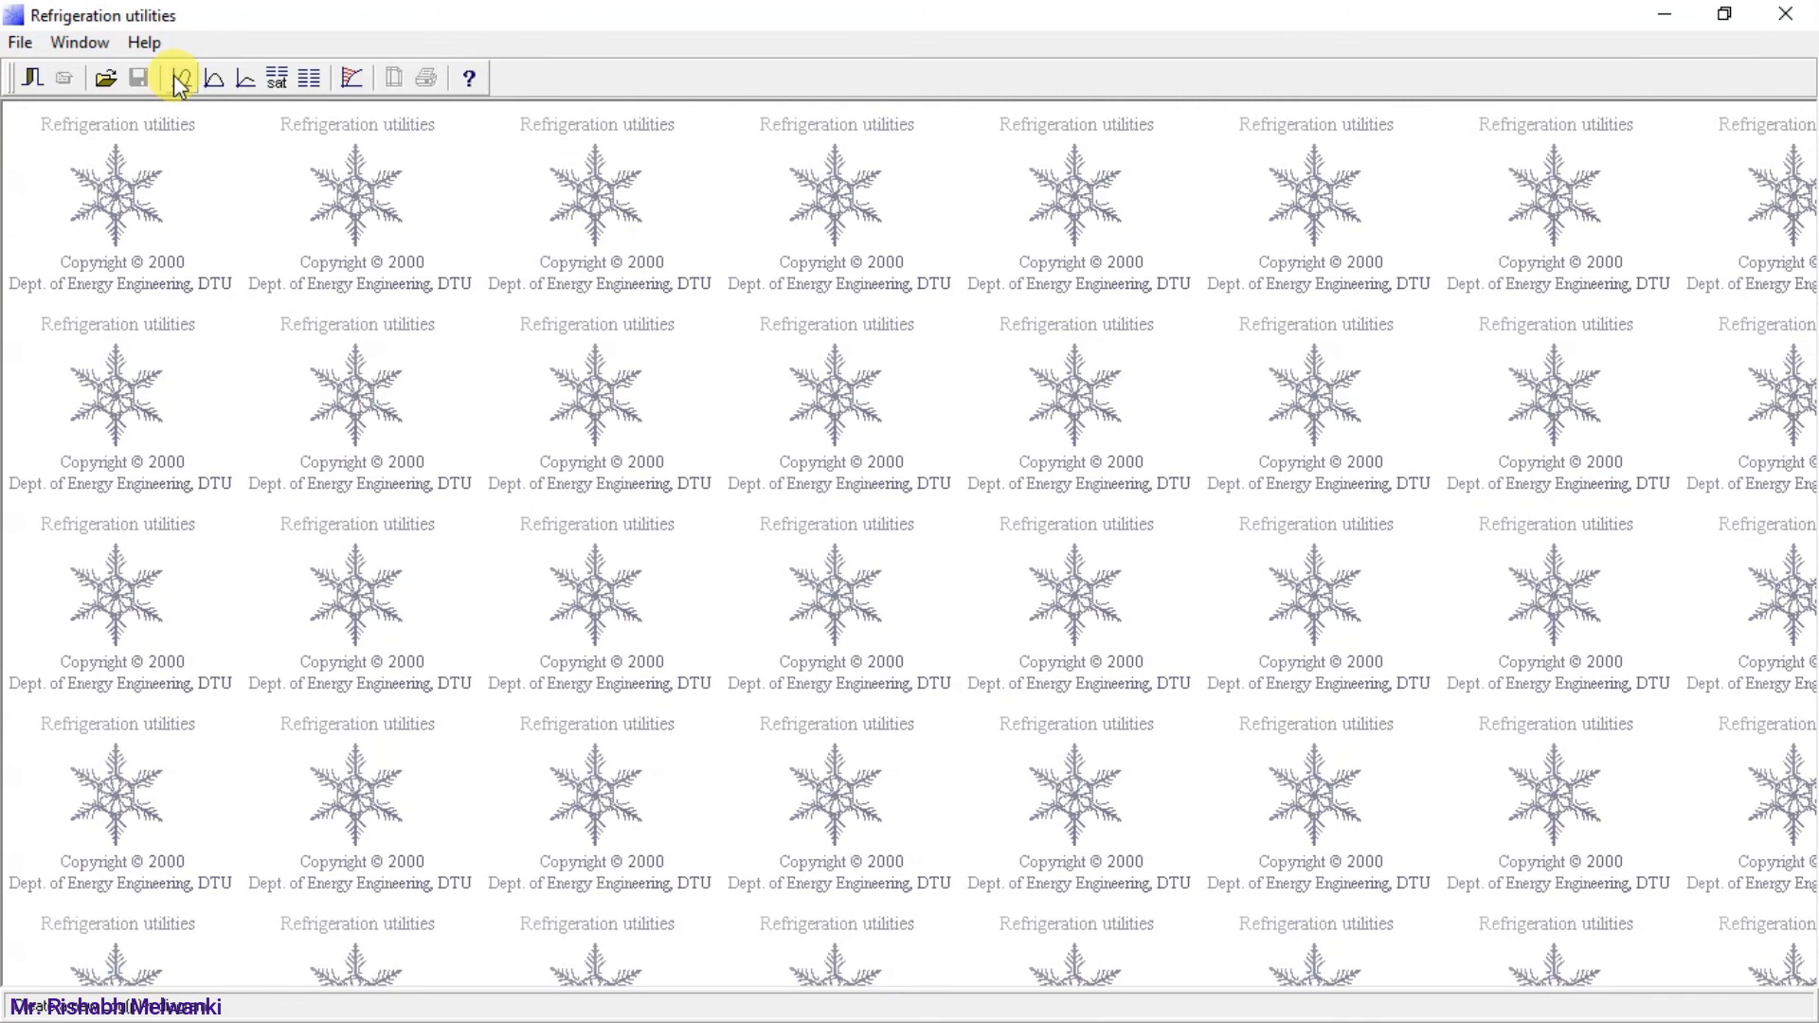
left_click(181, 78)
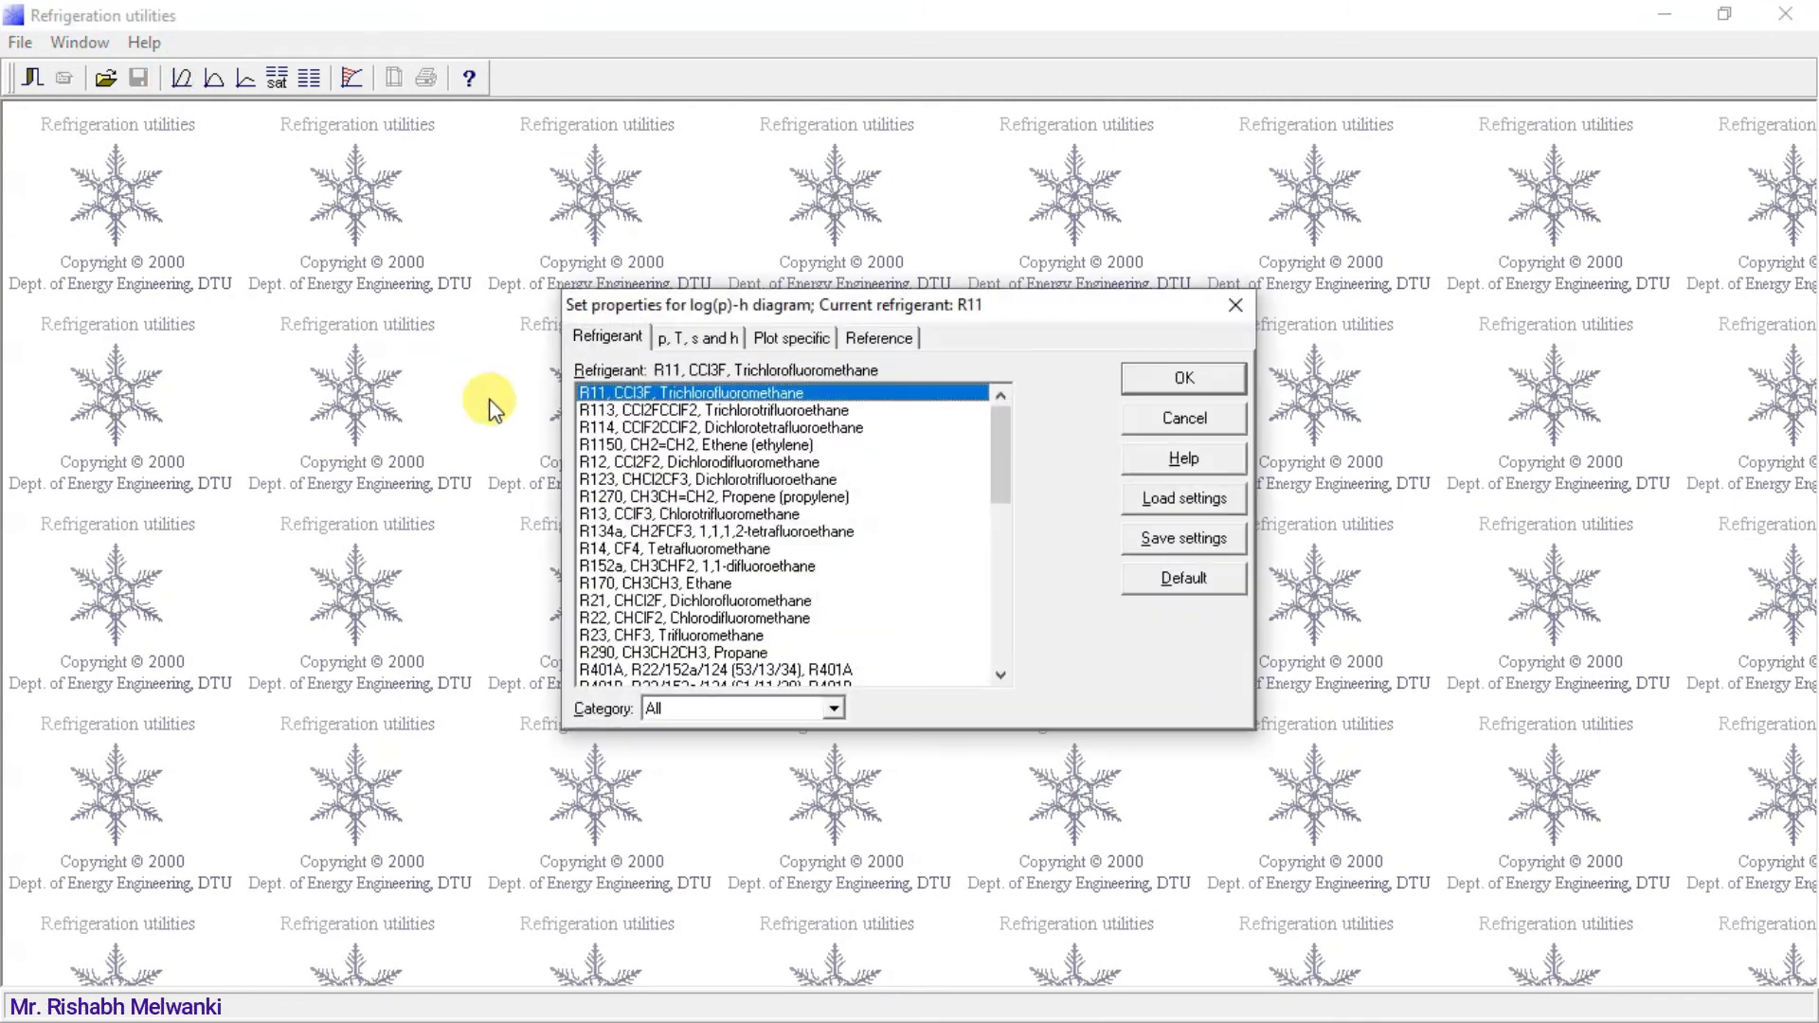
left_click(616, 465)
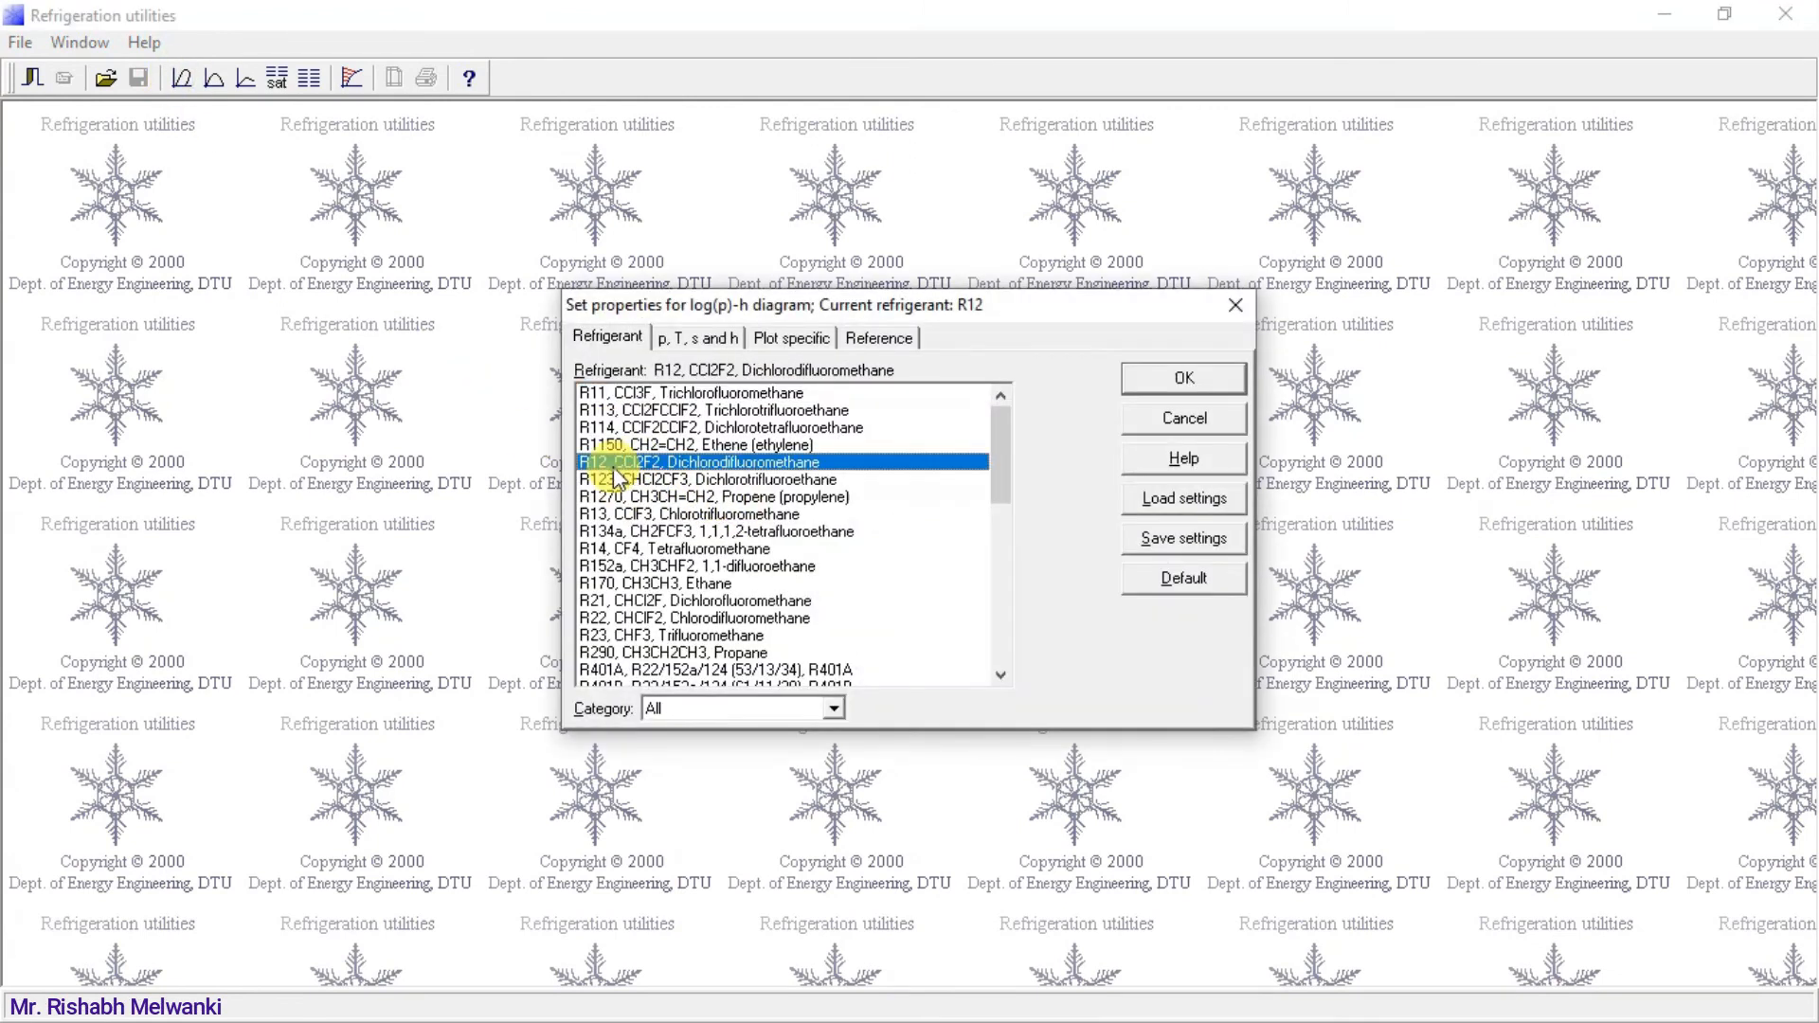
left_click(1208, 384)
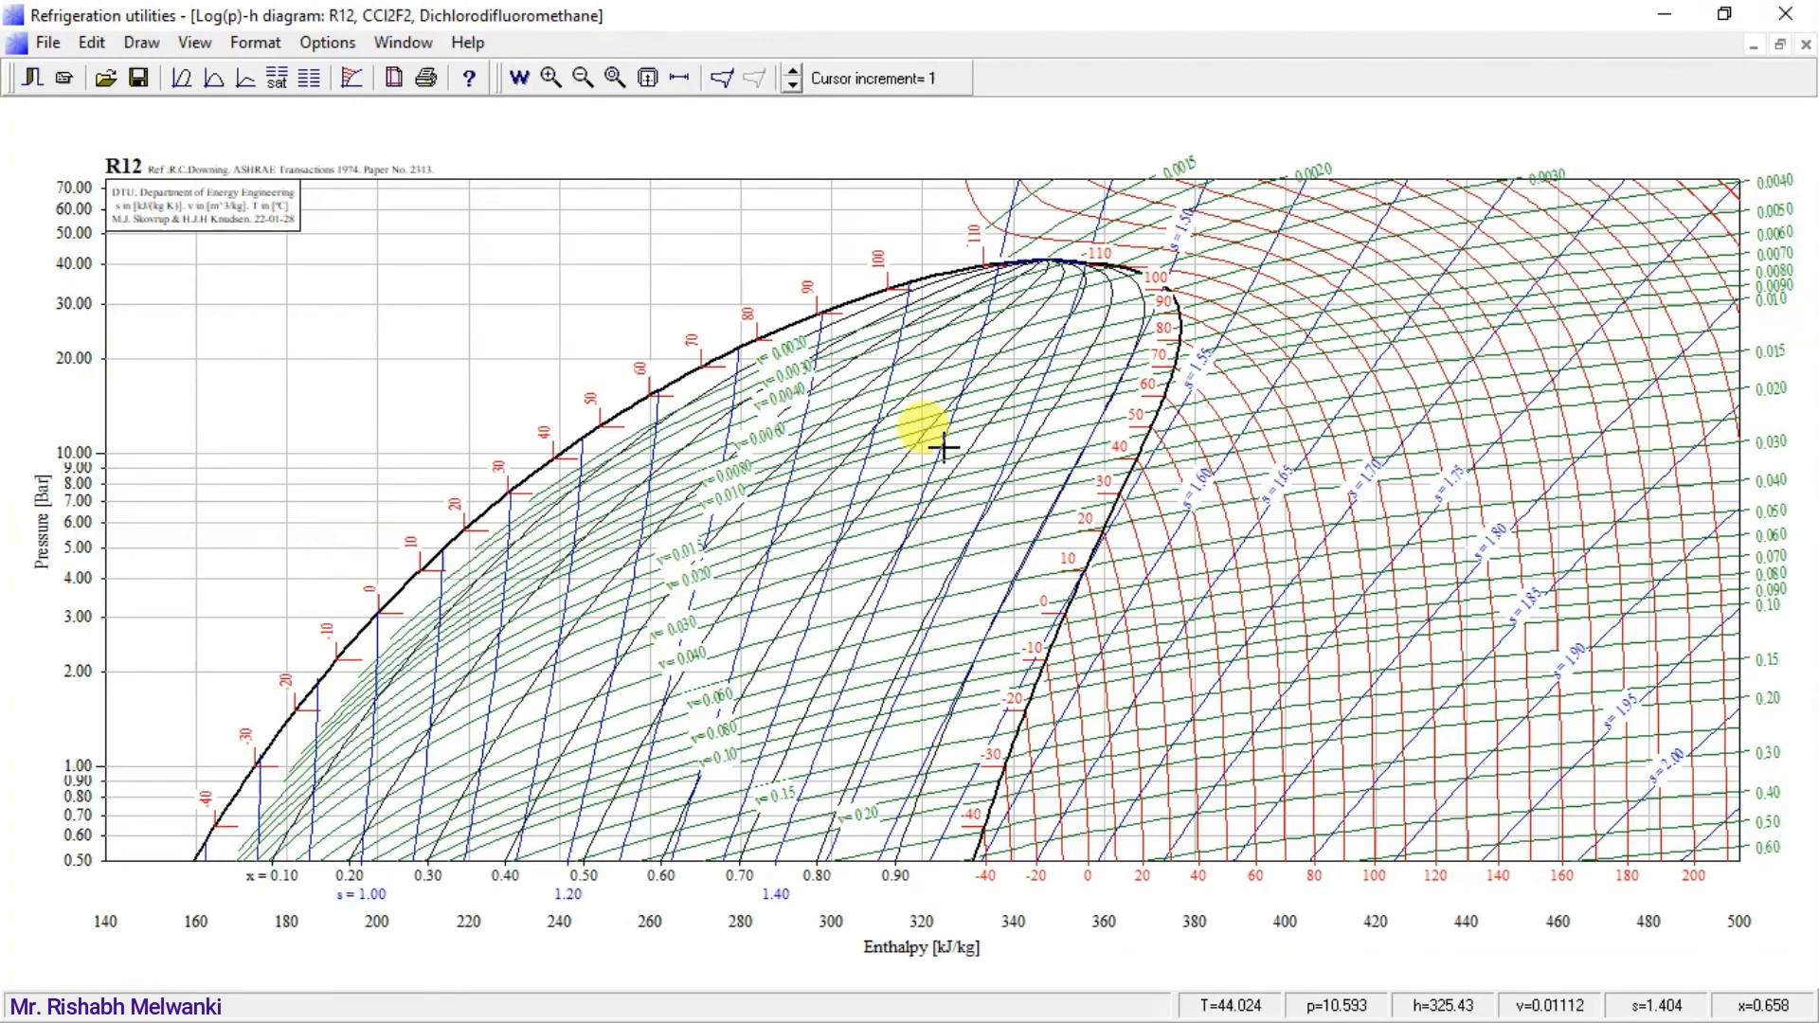
Draw a one-stage dry cycle on the R12 diagram with evaporating temperature -15 °C and condensing temperature 30 °C.
left_click(723, 83)
double_click(758, 396)
type("-1")
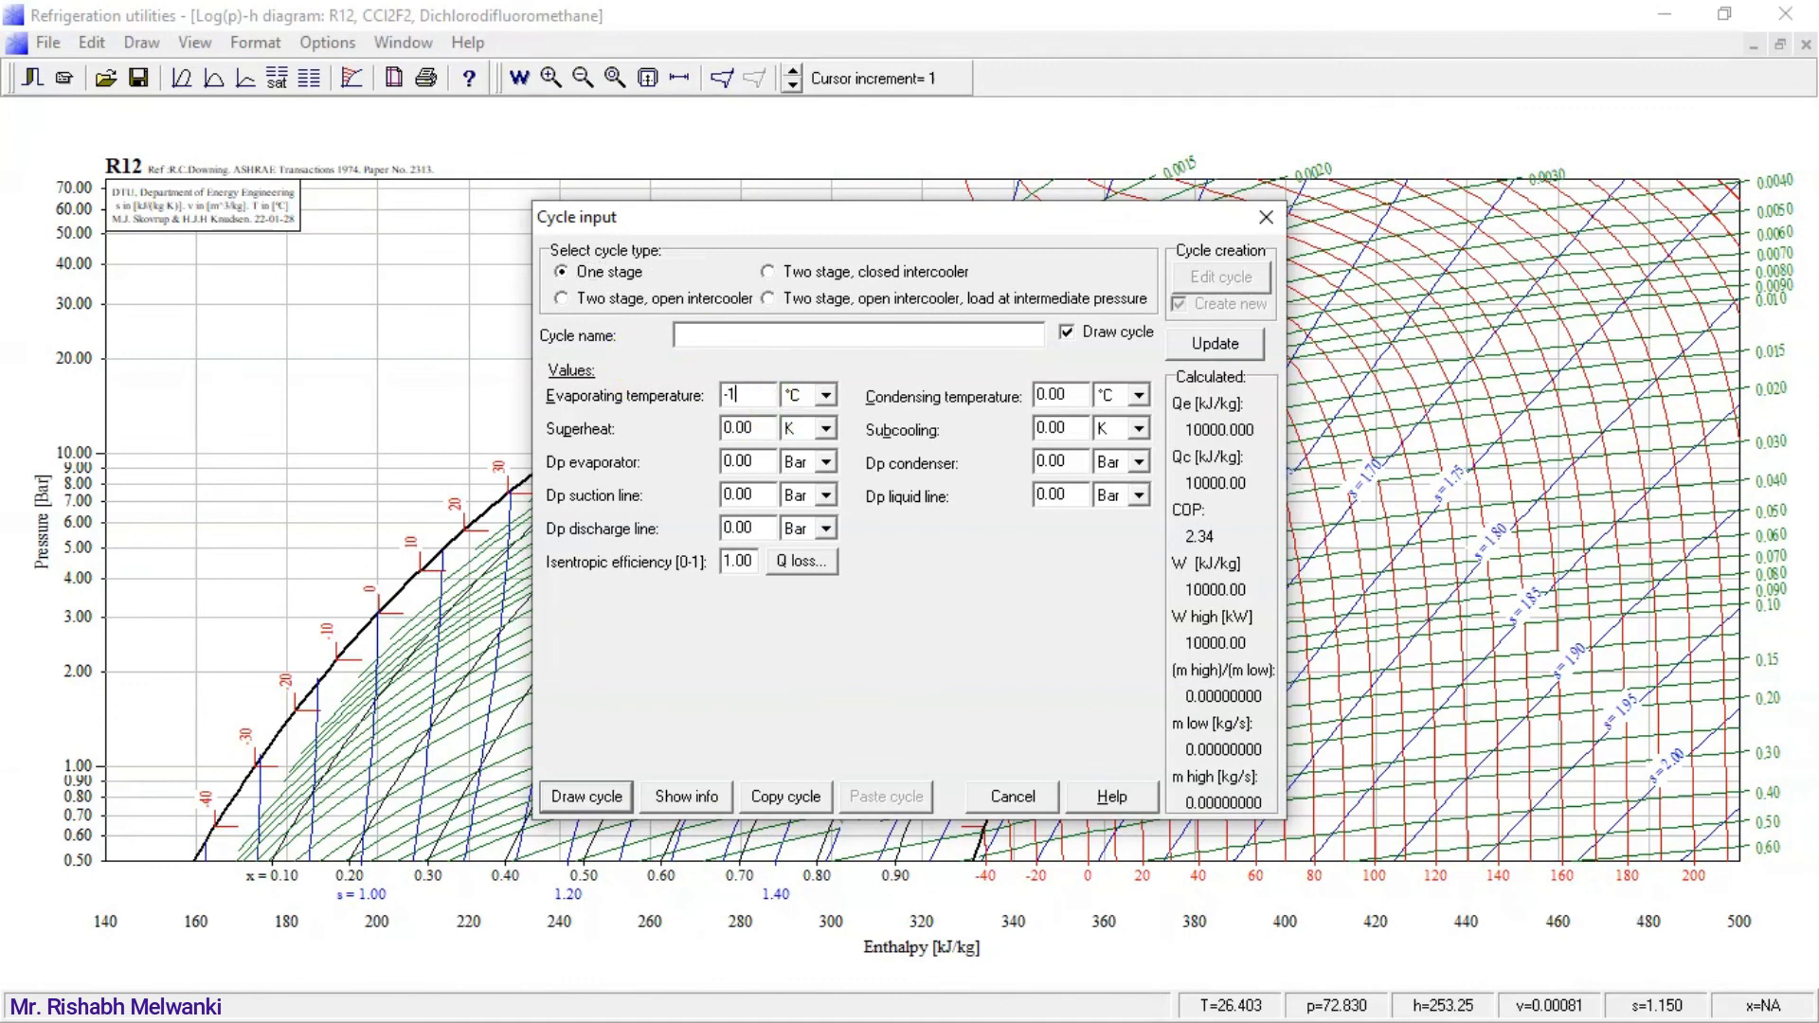
double_click(1059, 394)
type("3")
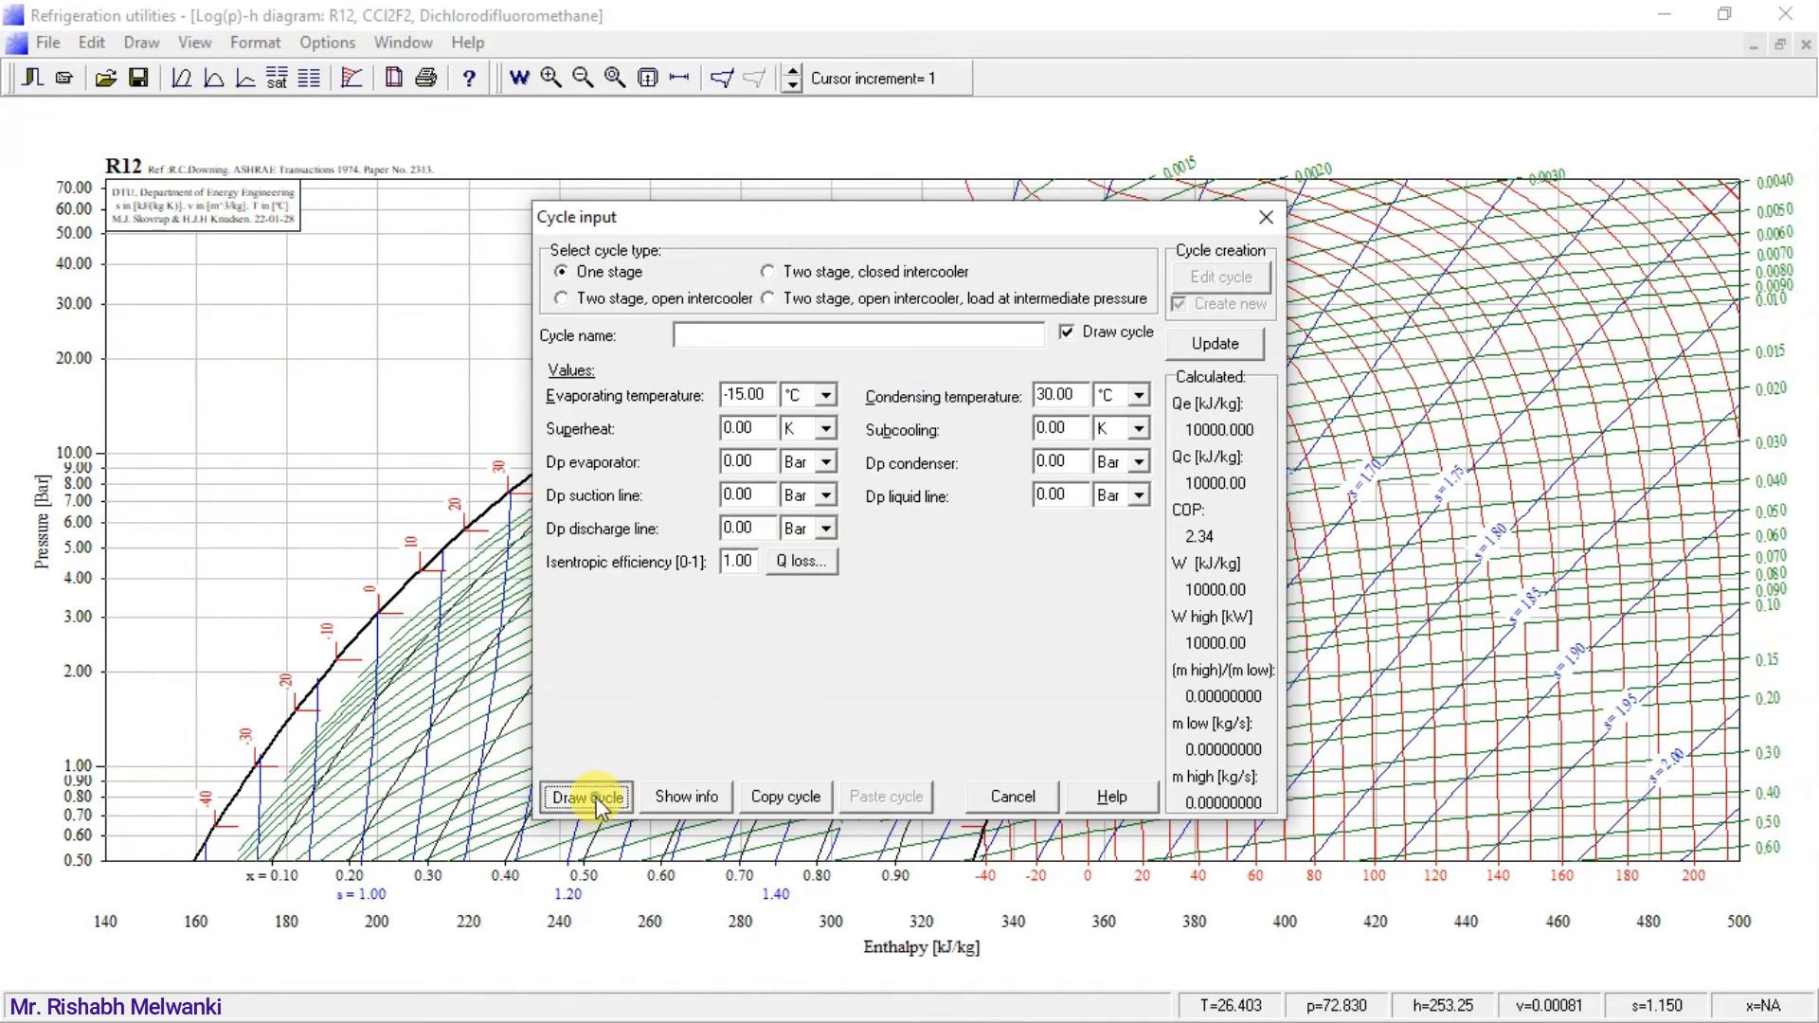
left_click(589, 797)
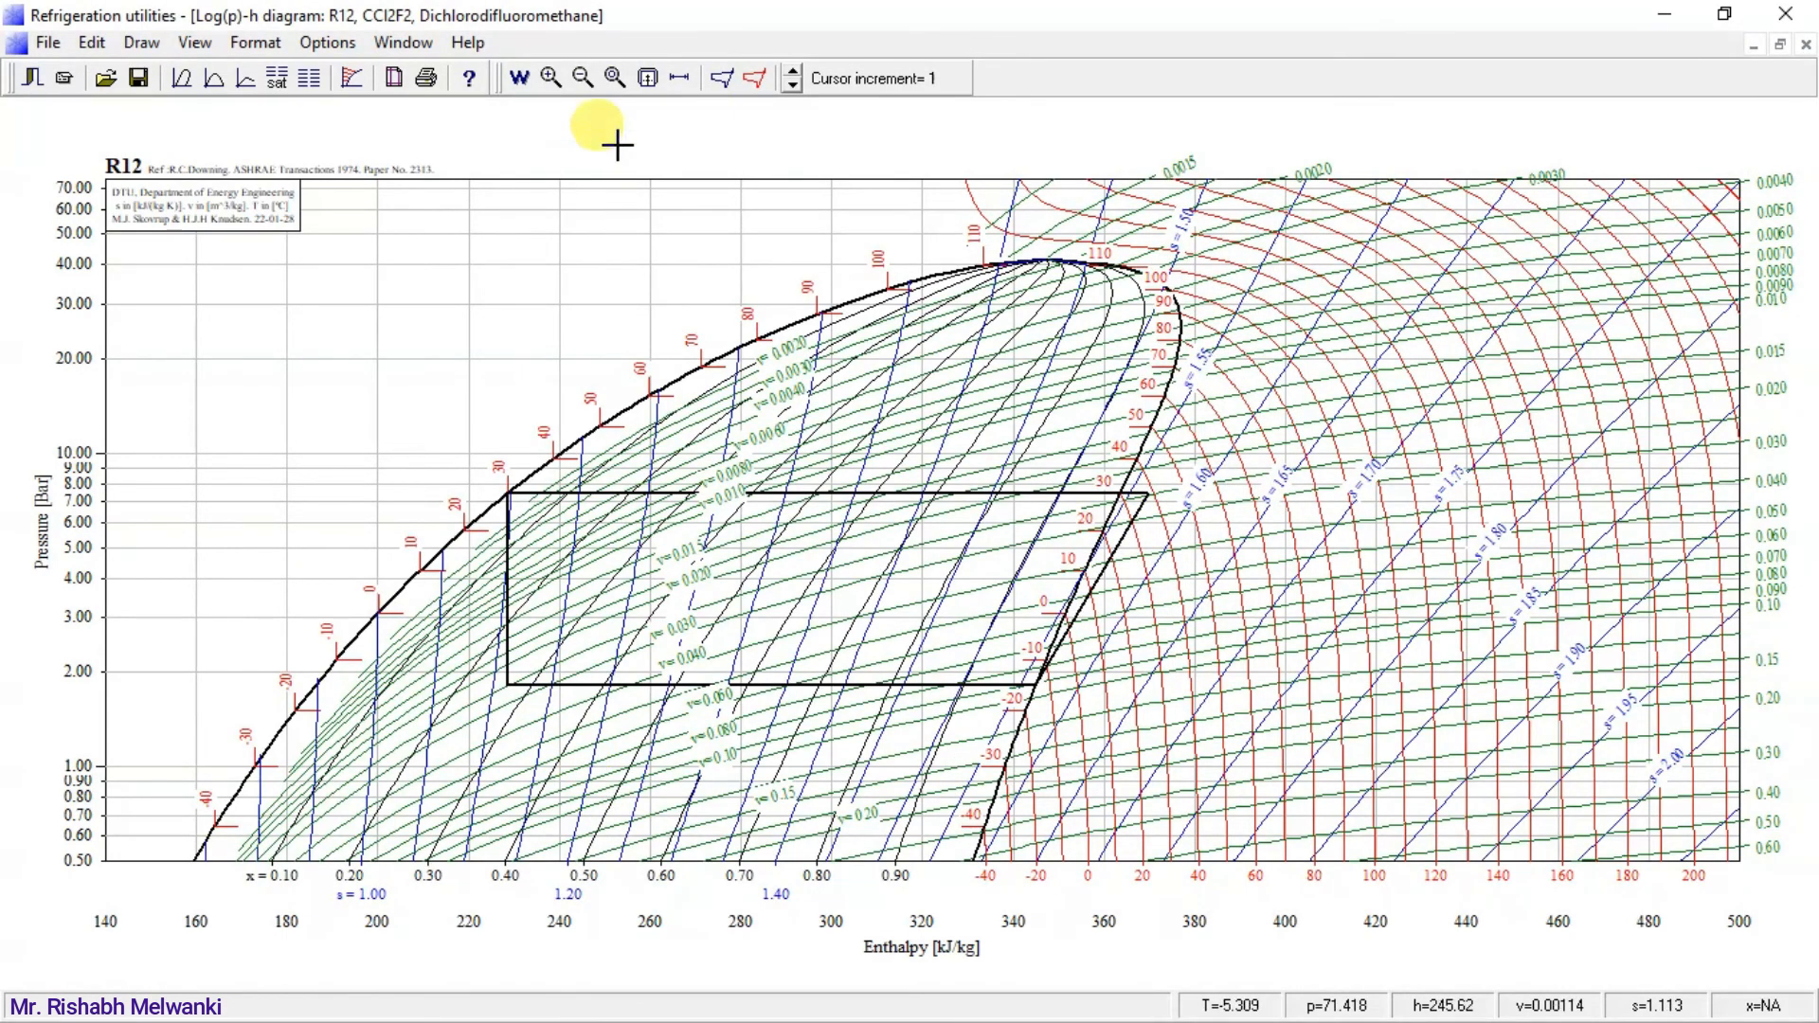
Draw a one-stage wet cycle at -15 °C evaporating and 30 °C condensing, with the superheat entered as -23 °C.
left_click(722, 83)
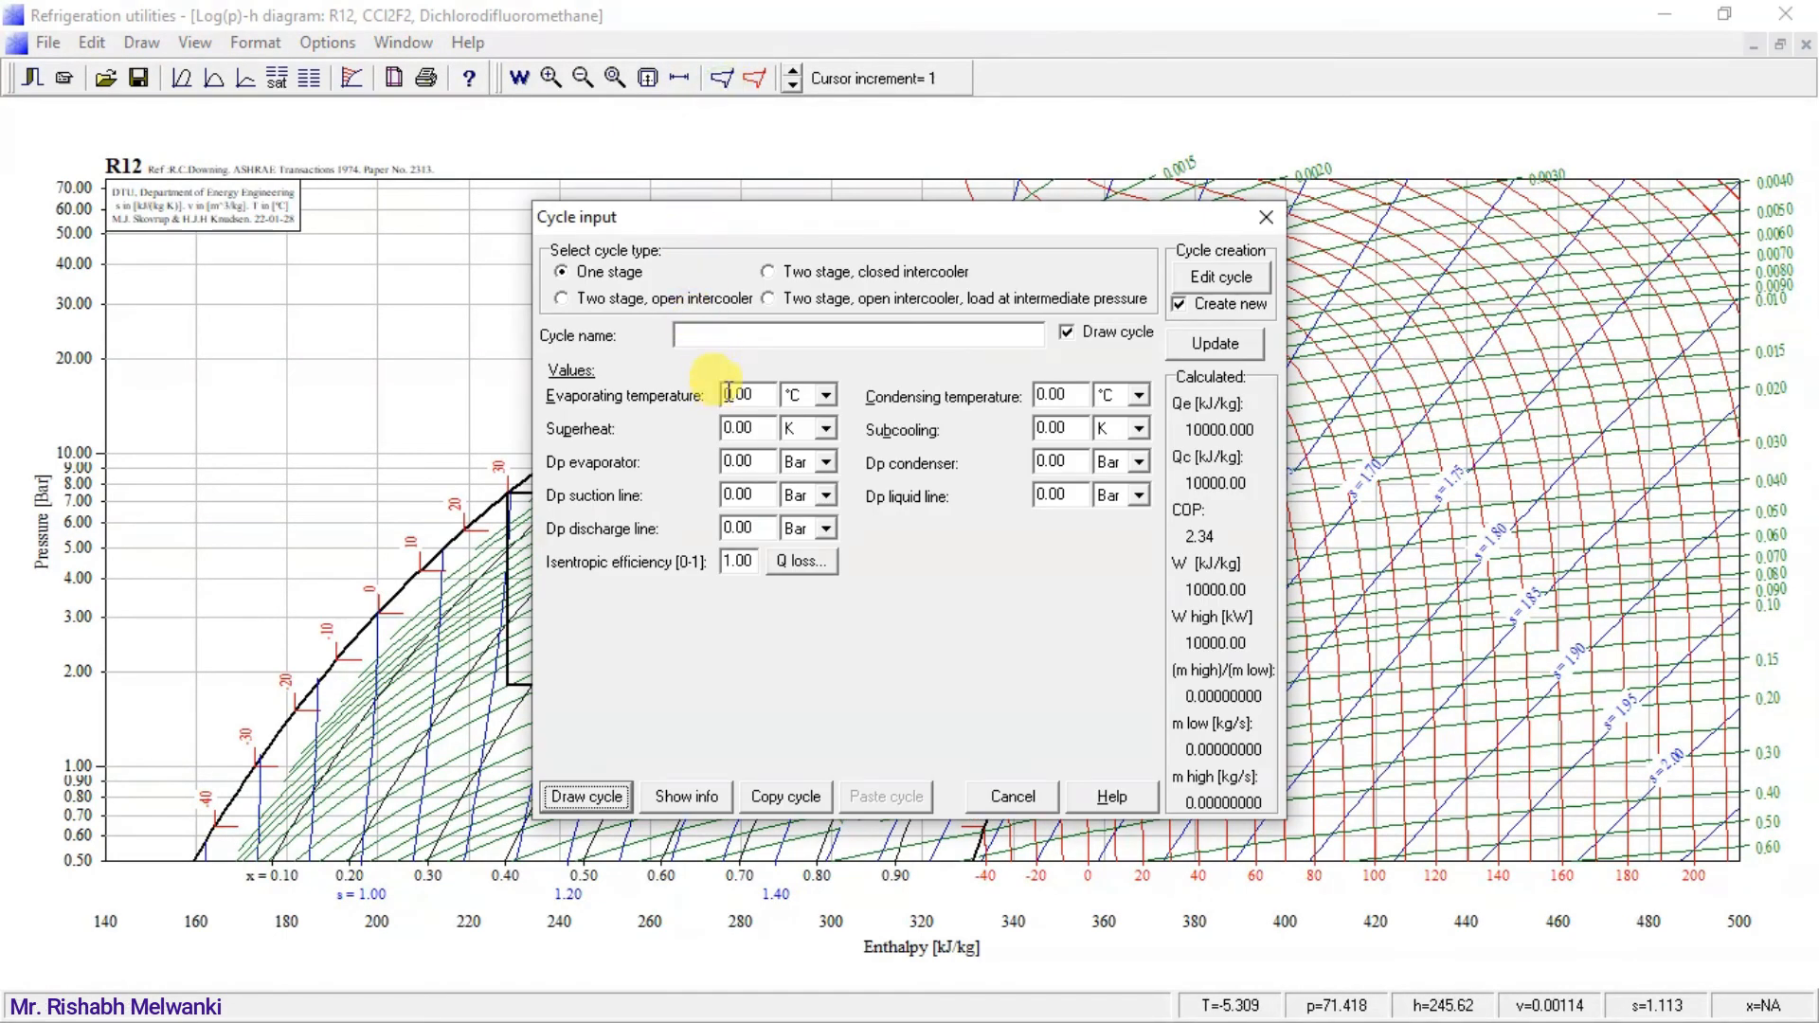
left_click_drag(754, 394, 692, 398)
type("-15")
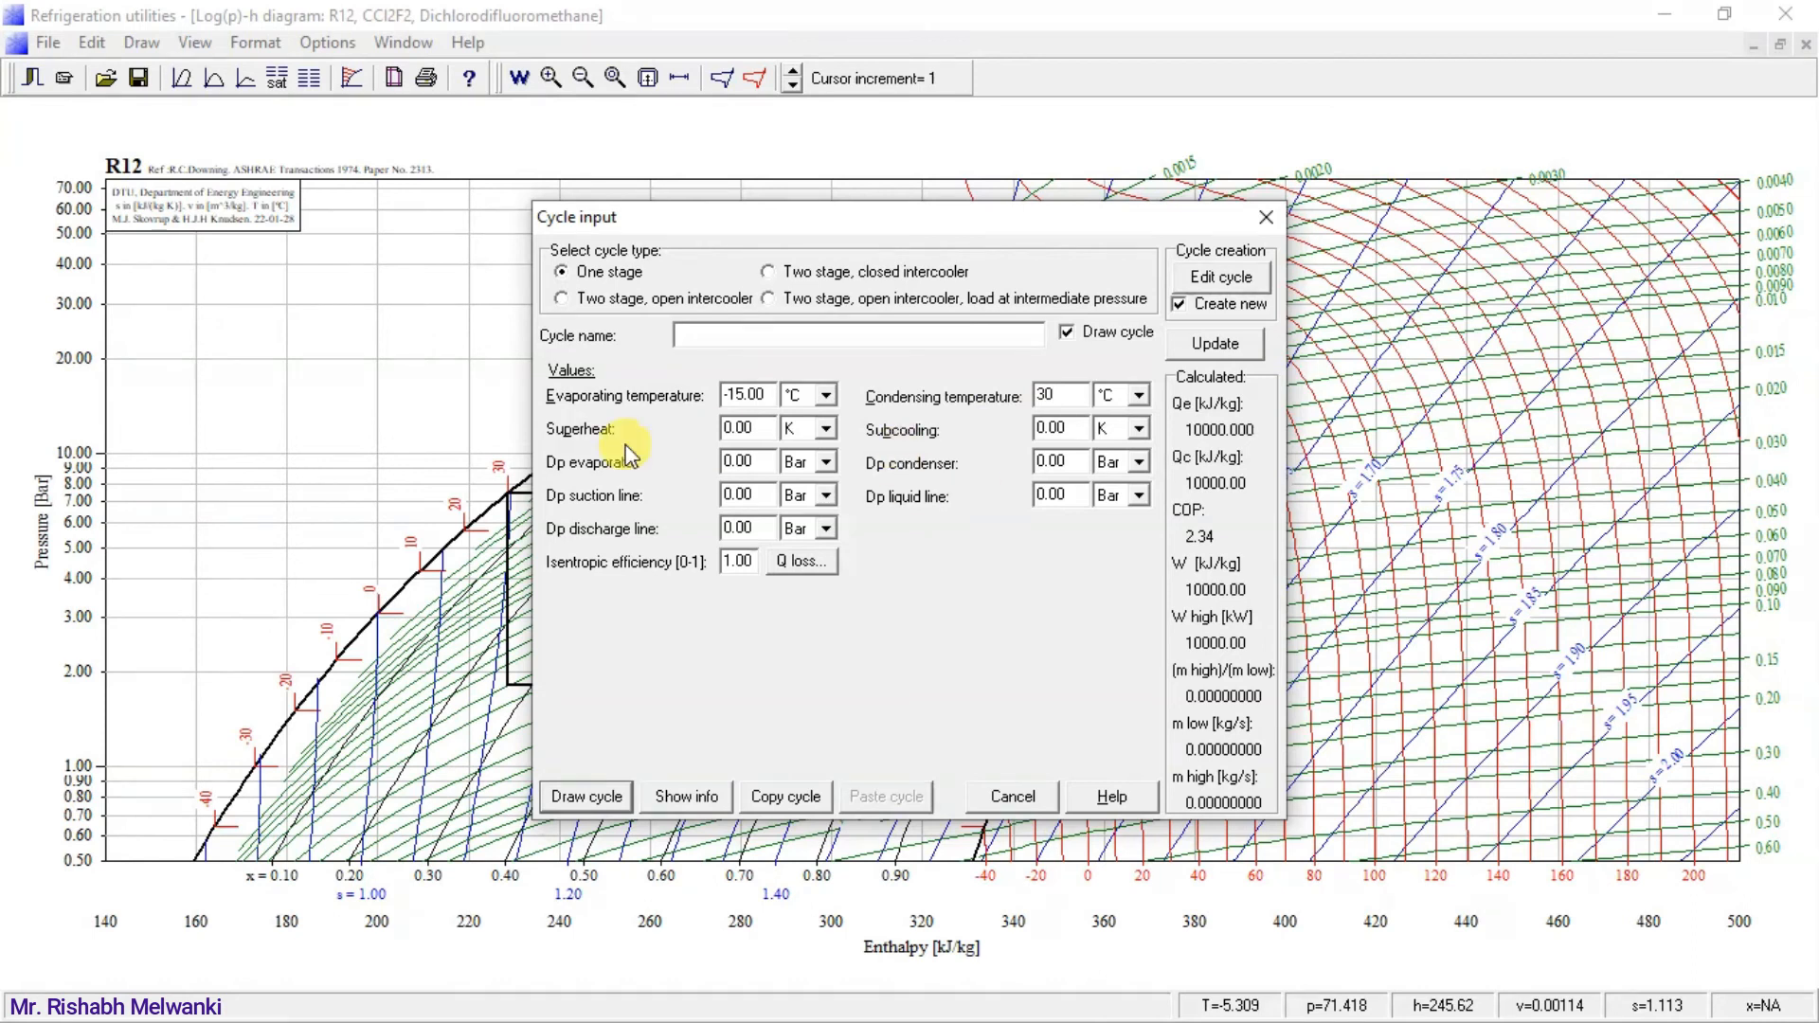
key("shift+Tab")
type("-23")
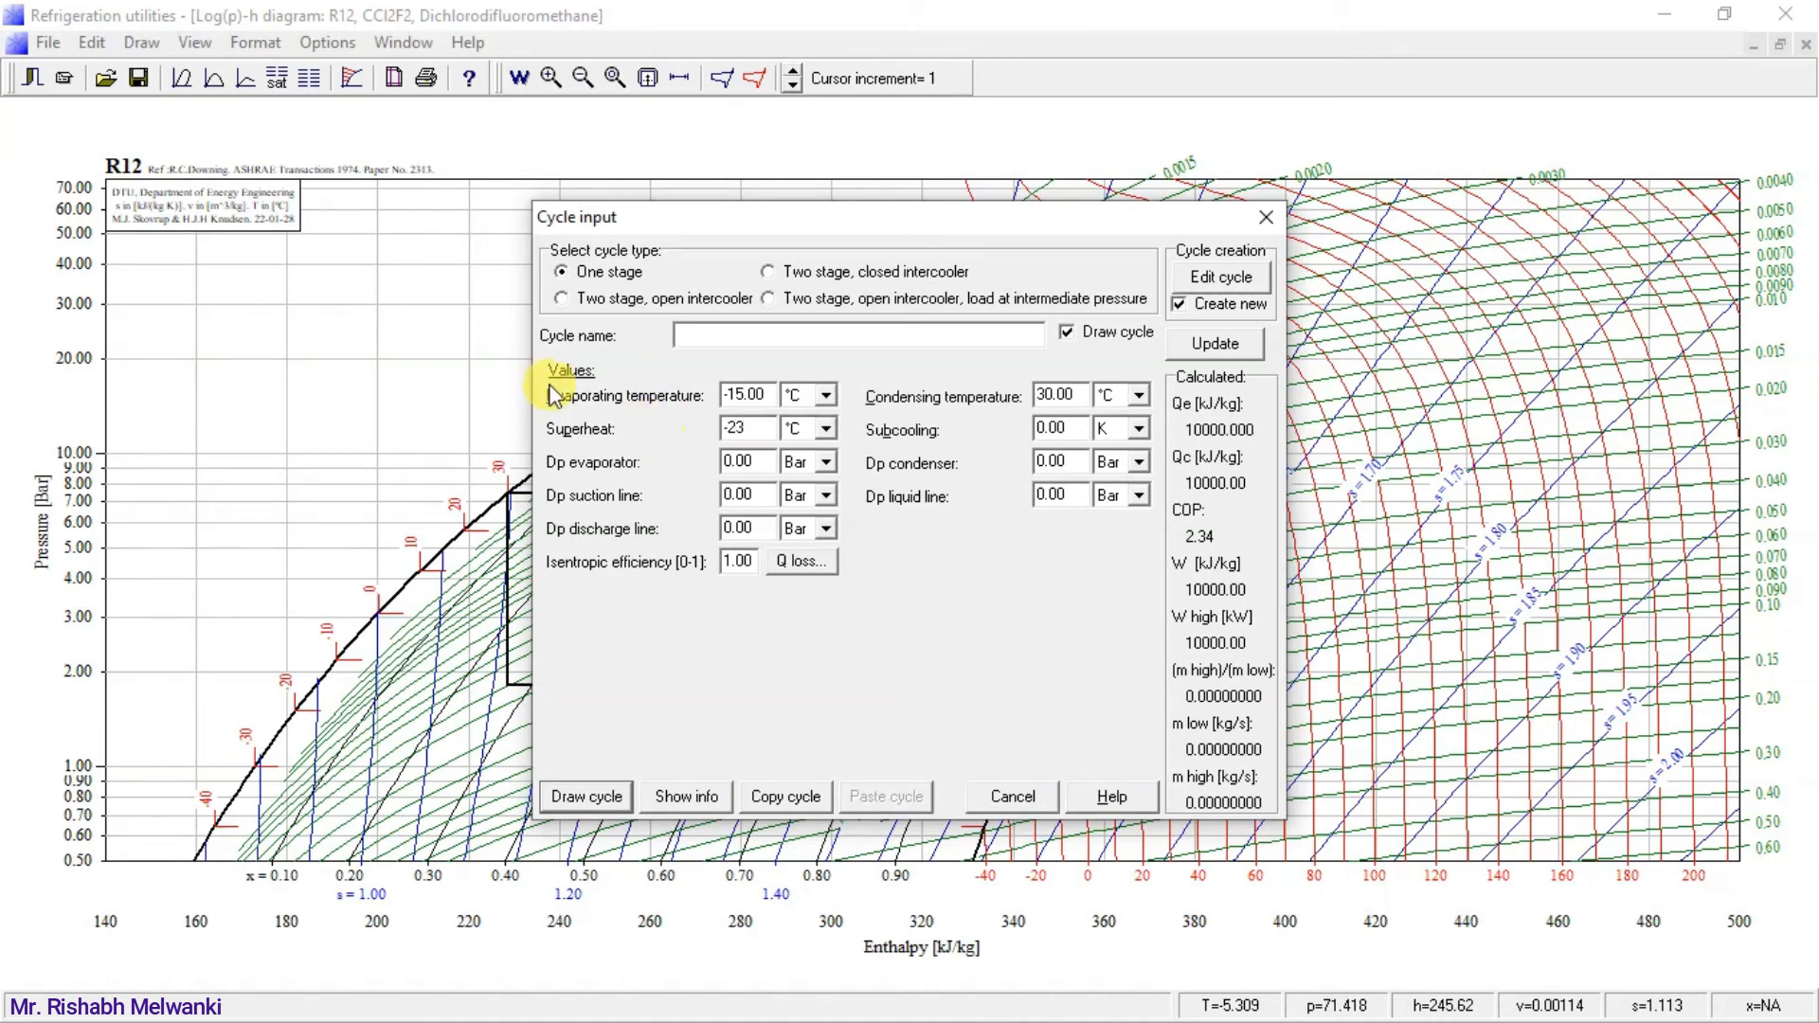
left_click(579, 798)
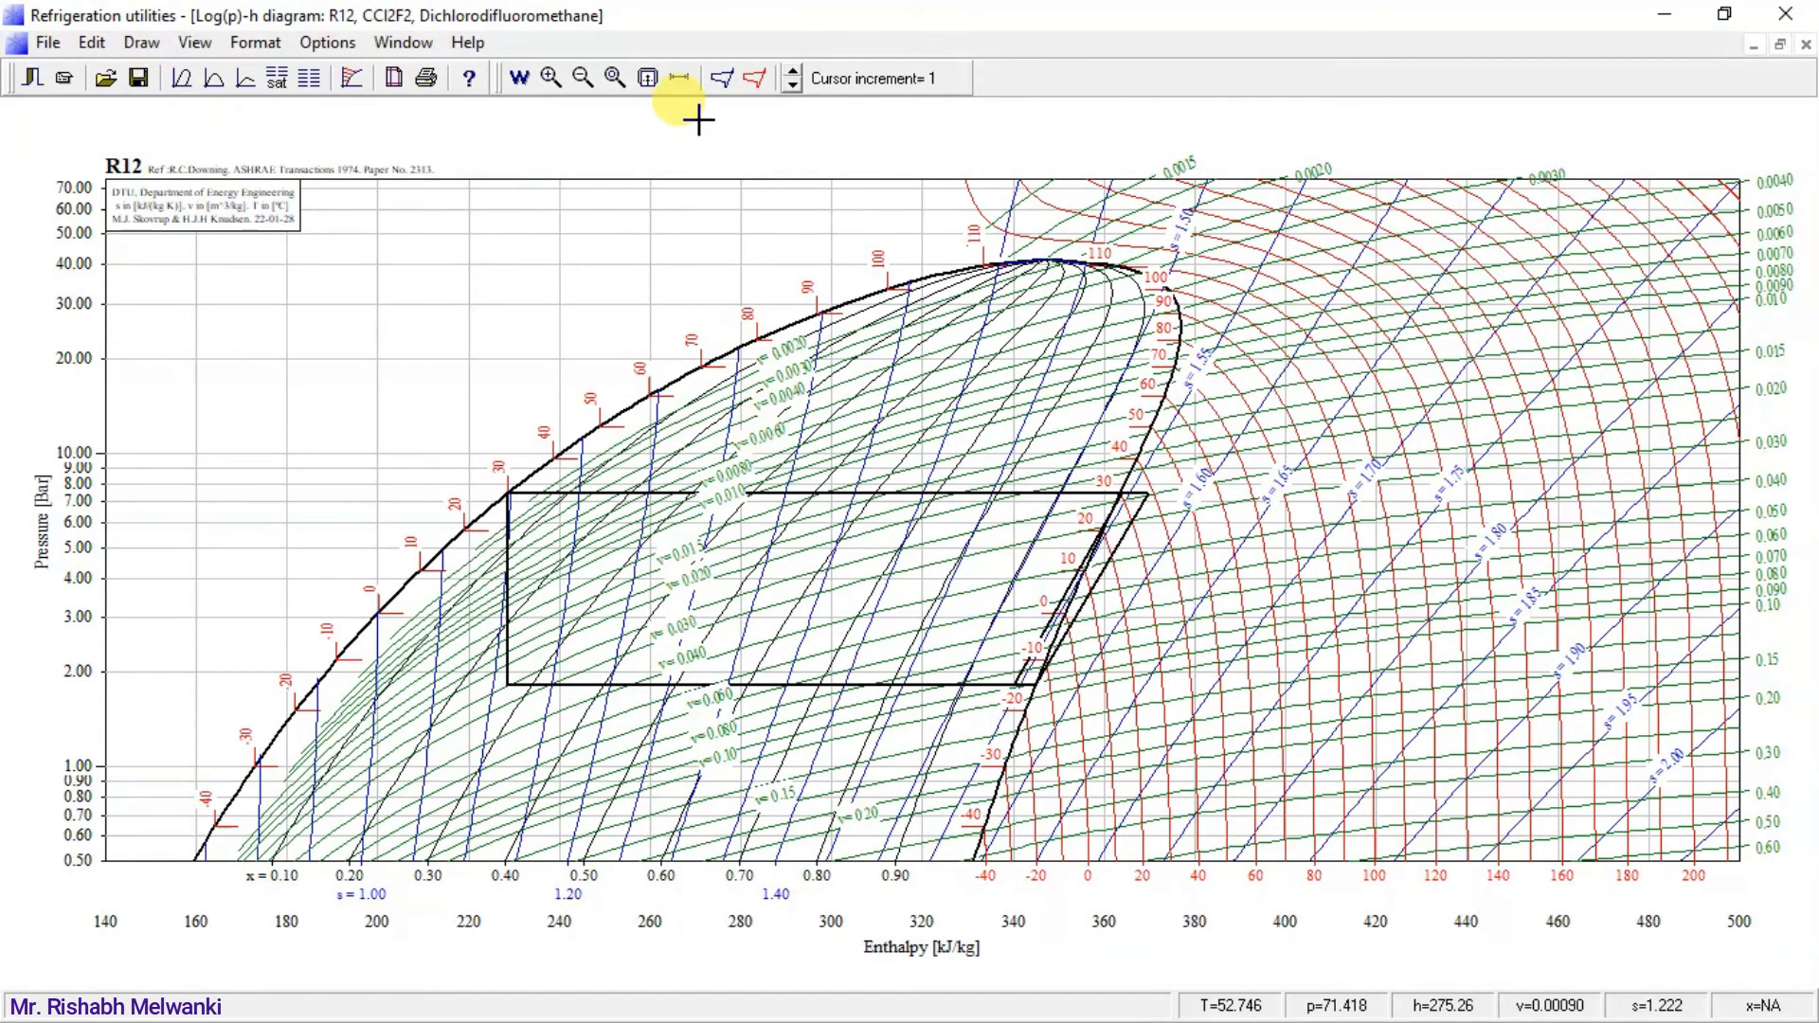
left_click(723, 85)
left_click(760, 392)
left_click(760, 392)
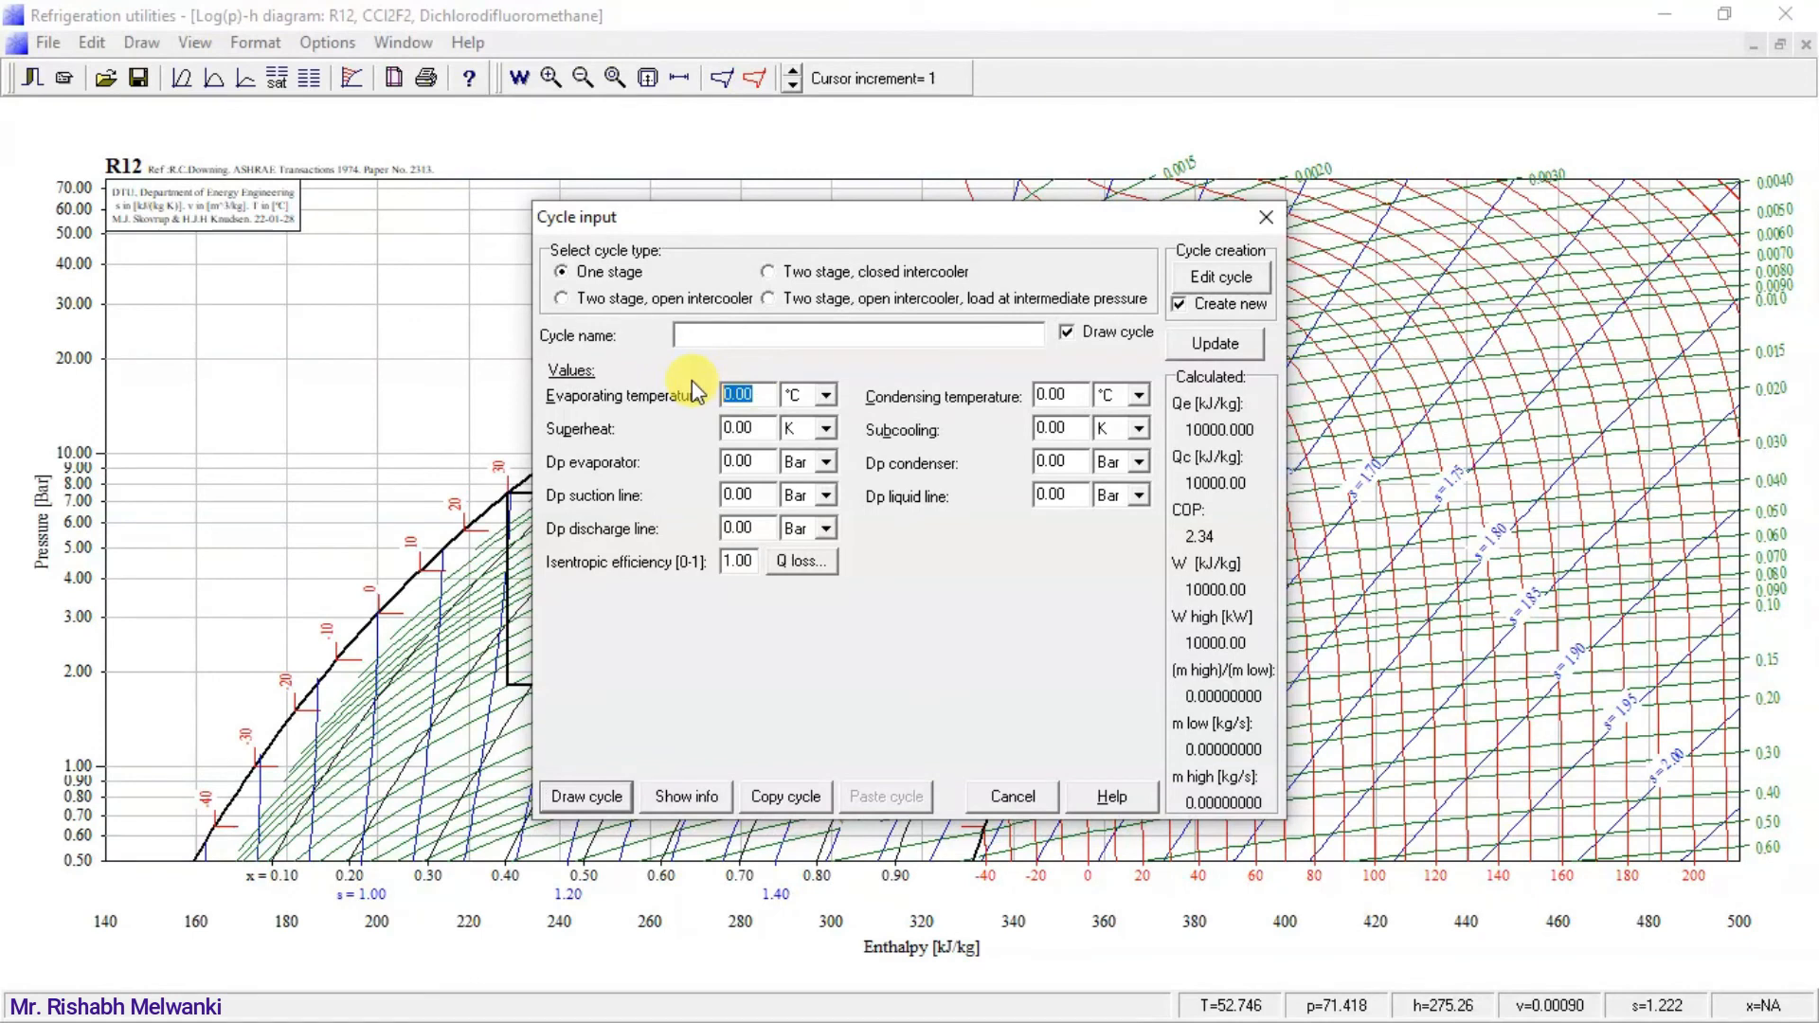
left_click(1266, 217)
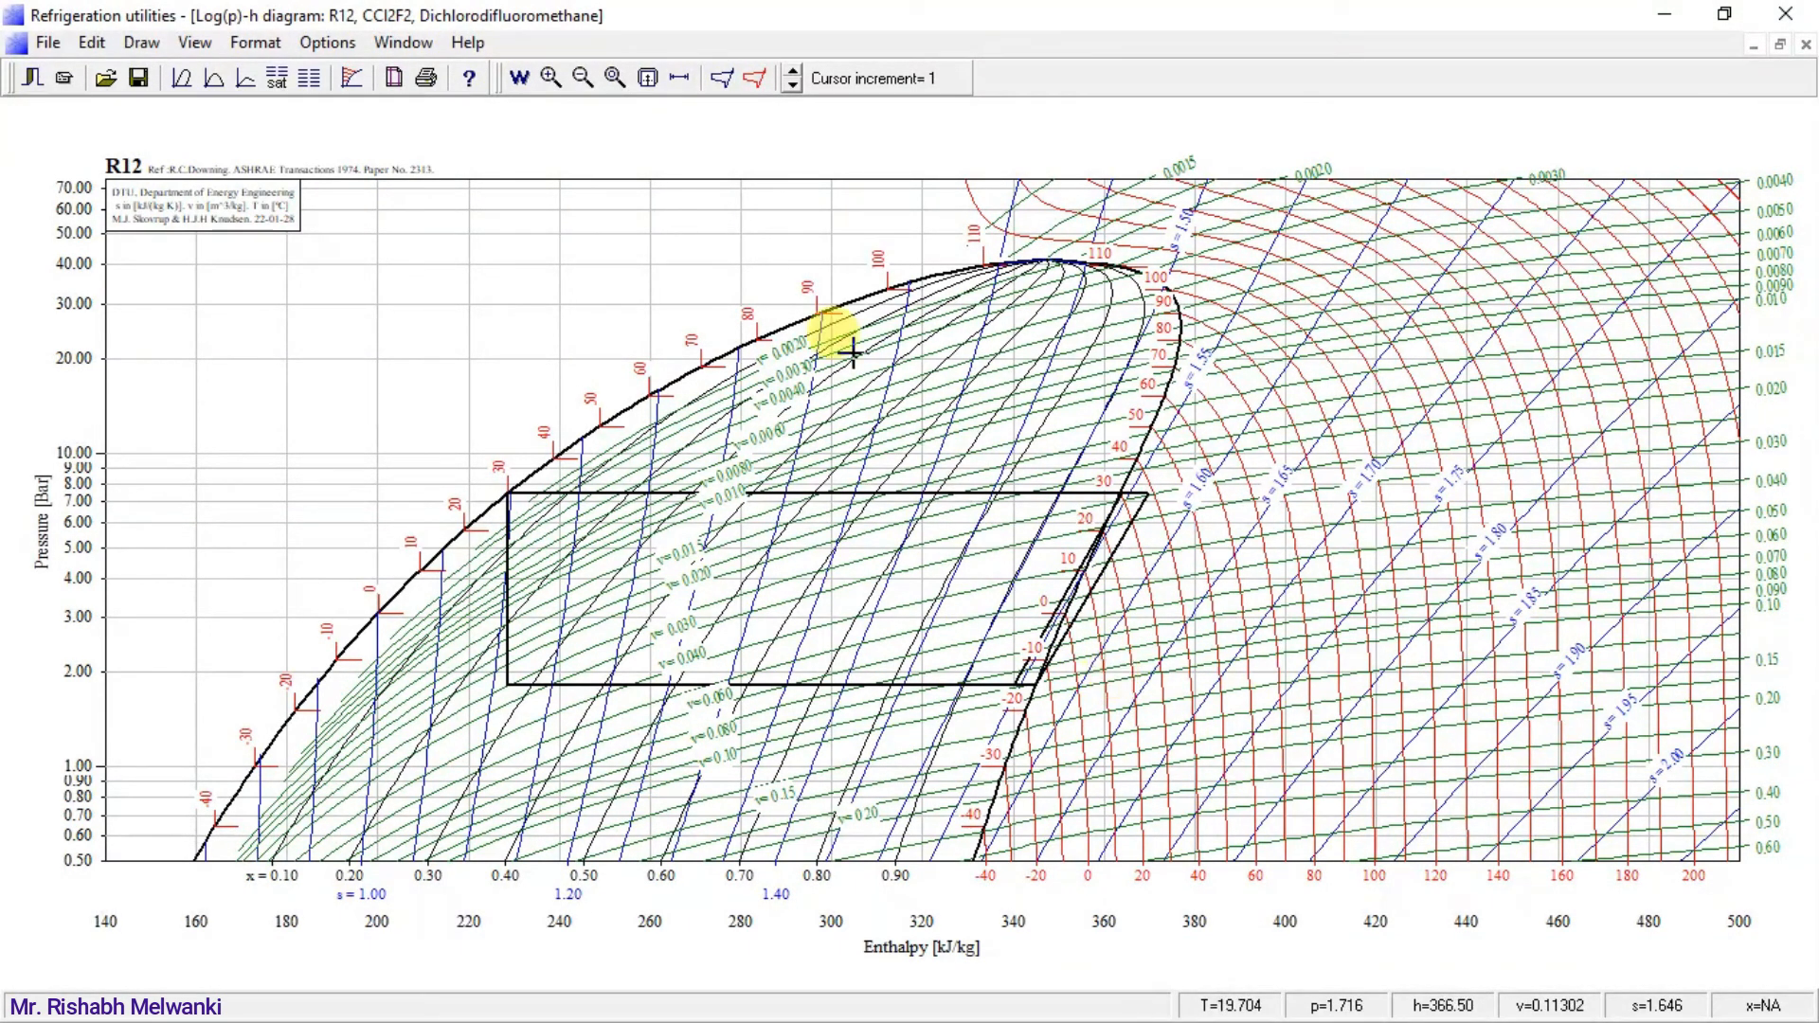
Draw a one-stage superheated cycle at -15 °C evaporating and 30 °C condensing, with the superheat entered as 10 °C.
left_click(722, 79)
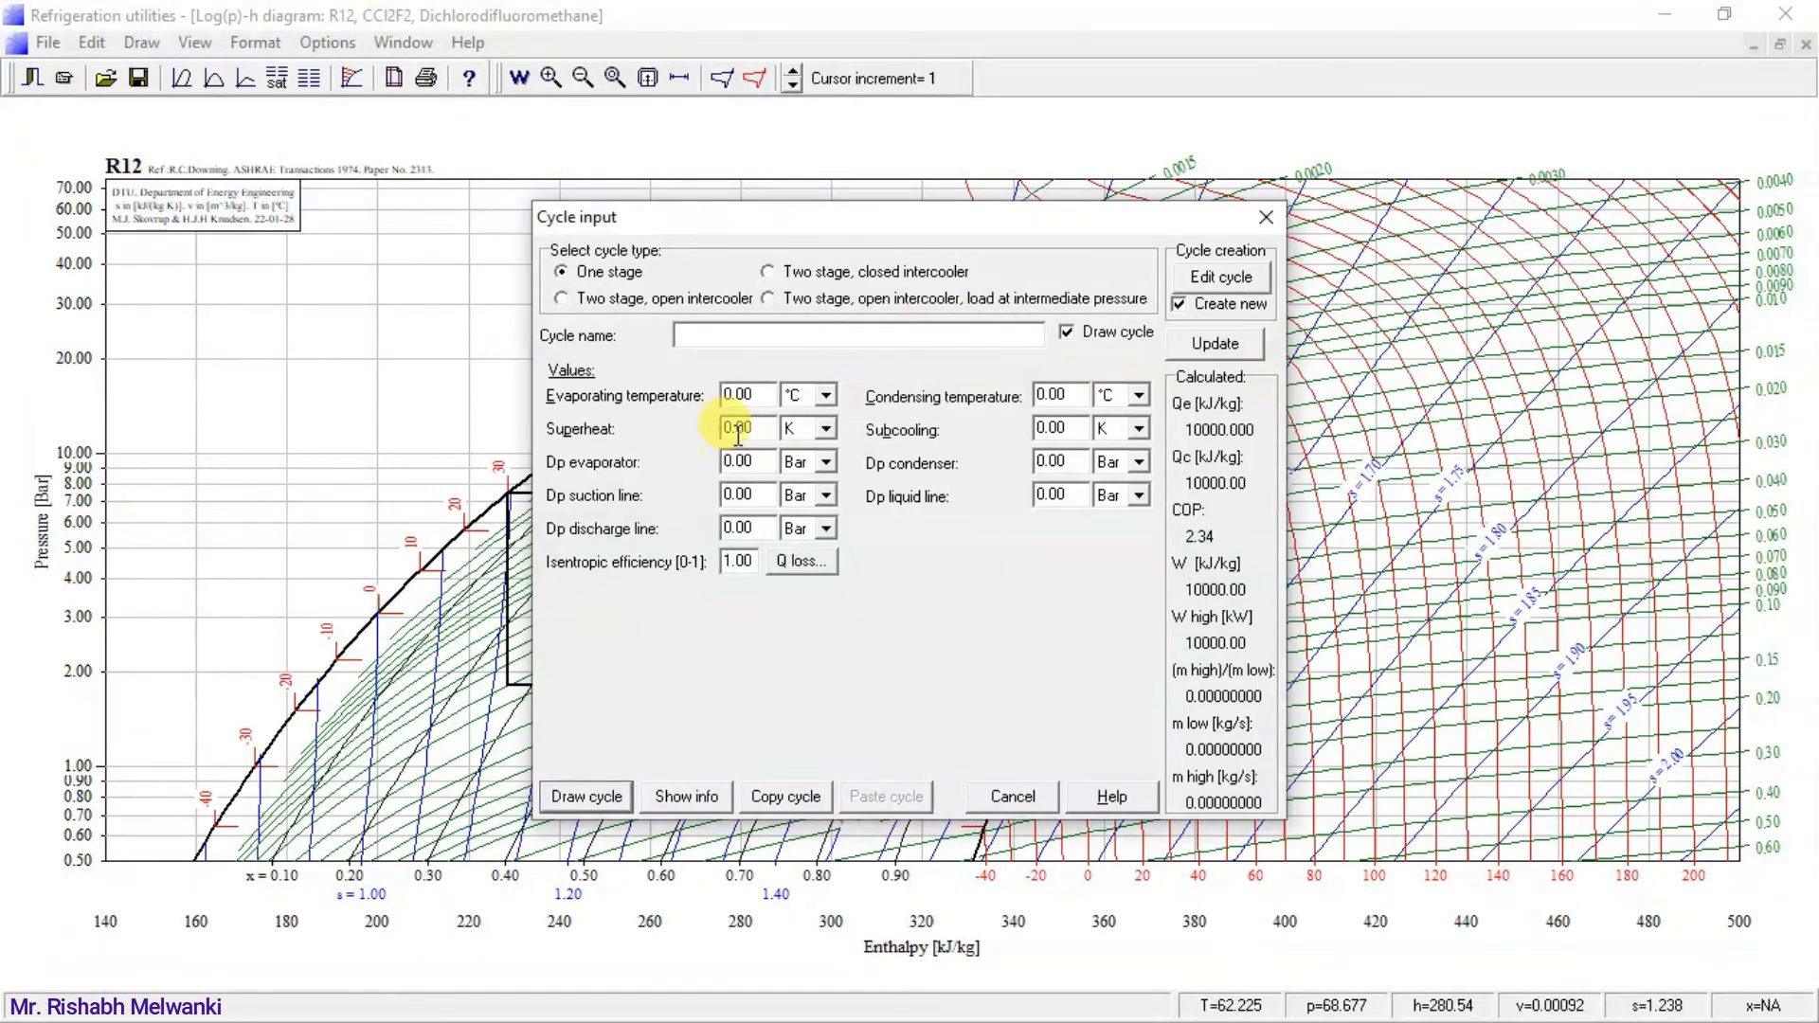
type("-15")
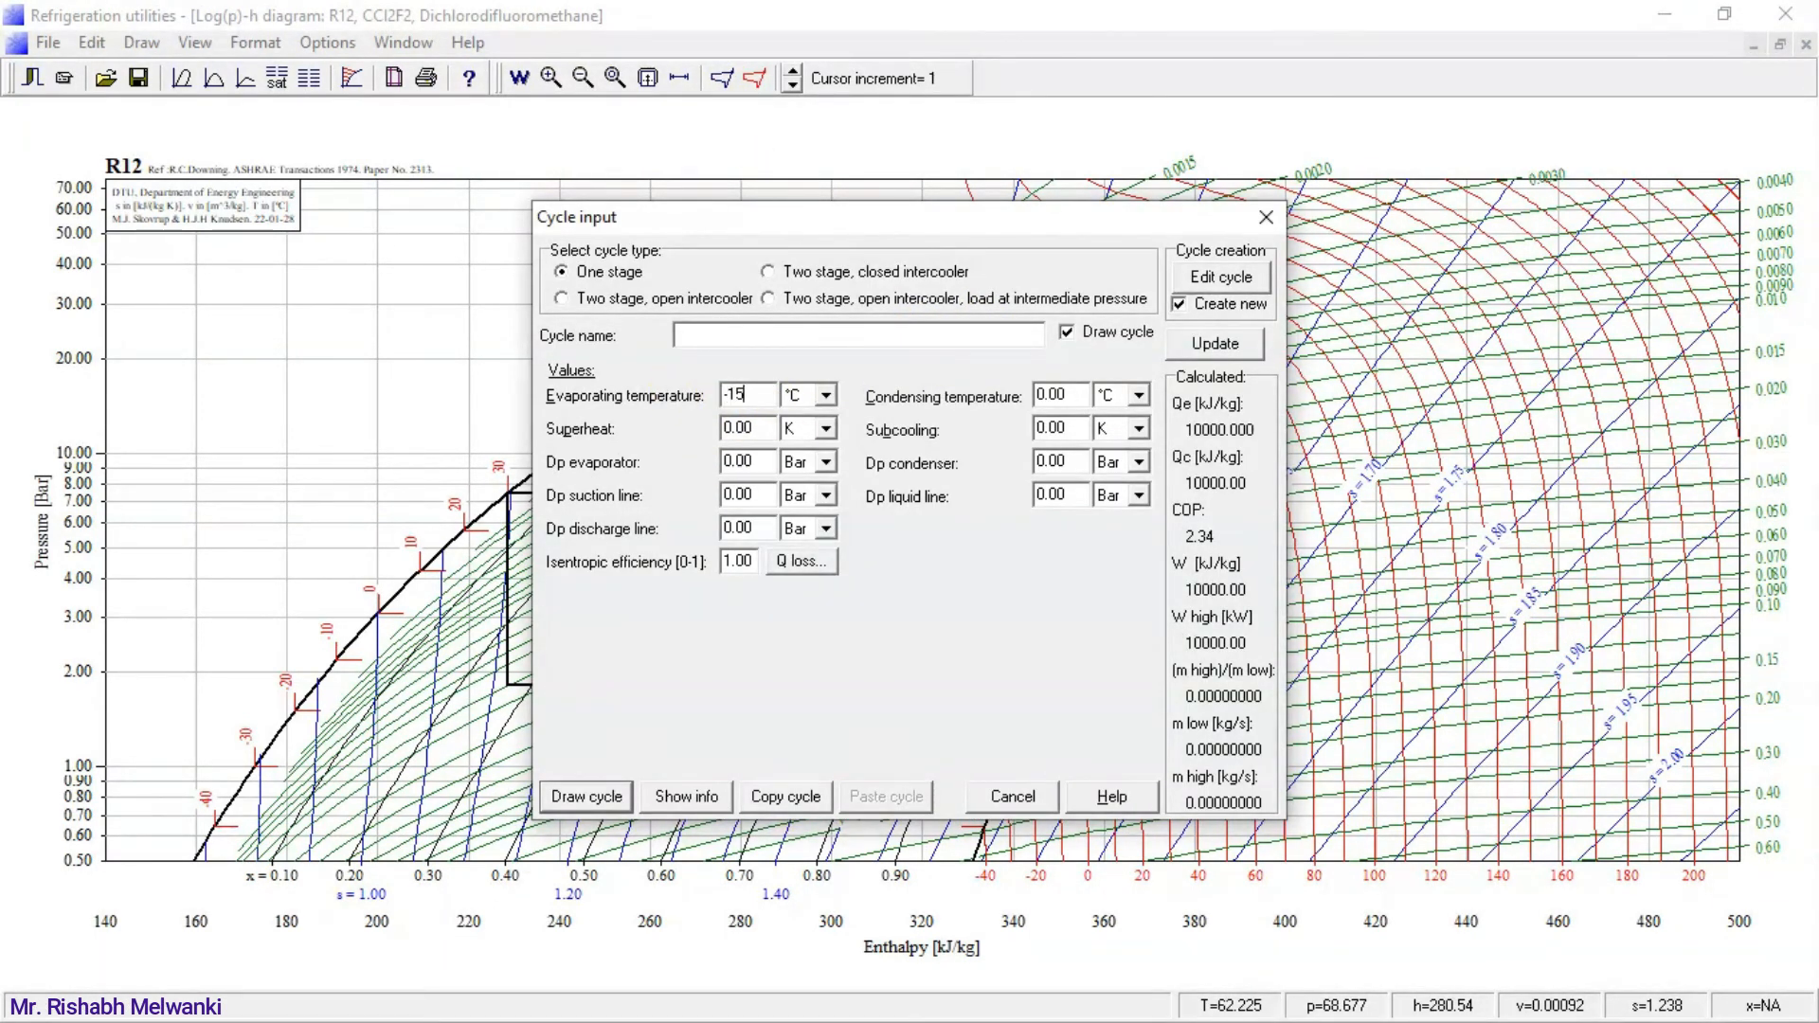
left_click(1060, 394)
left_click(824, 429)
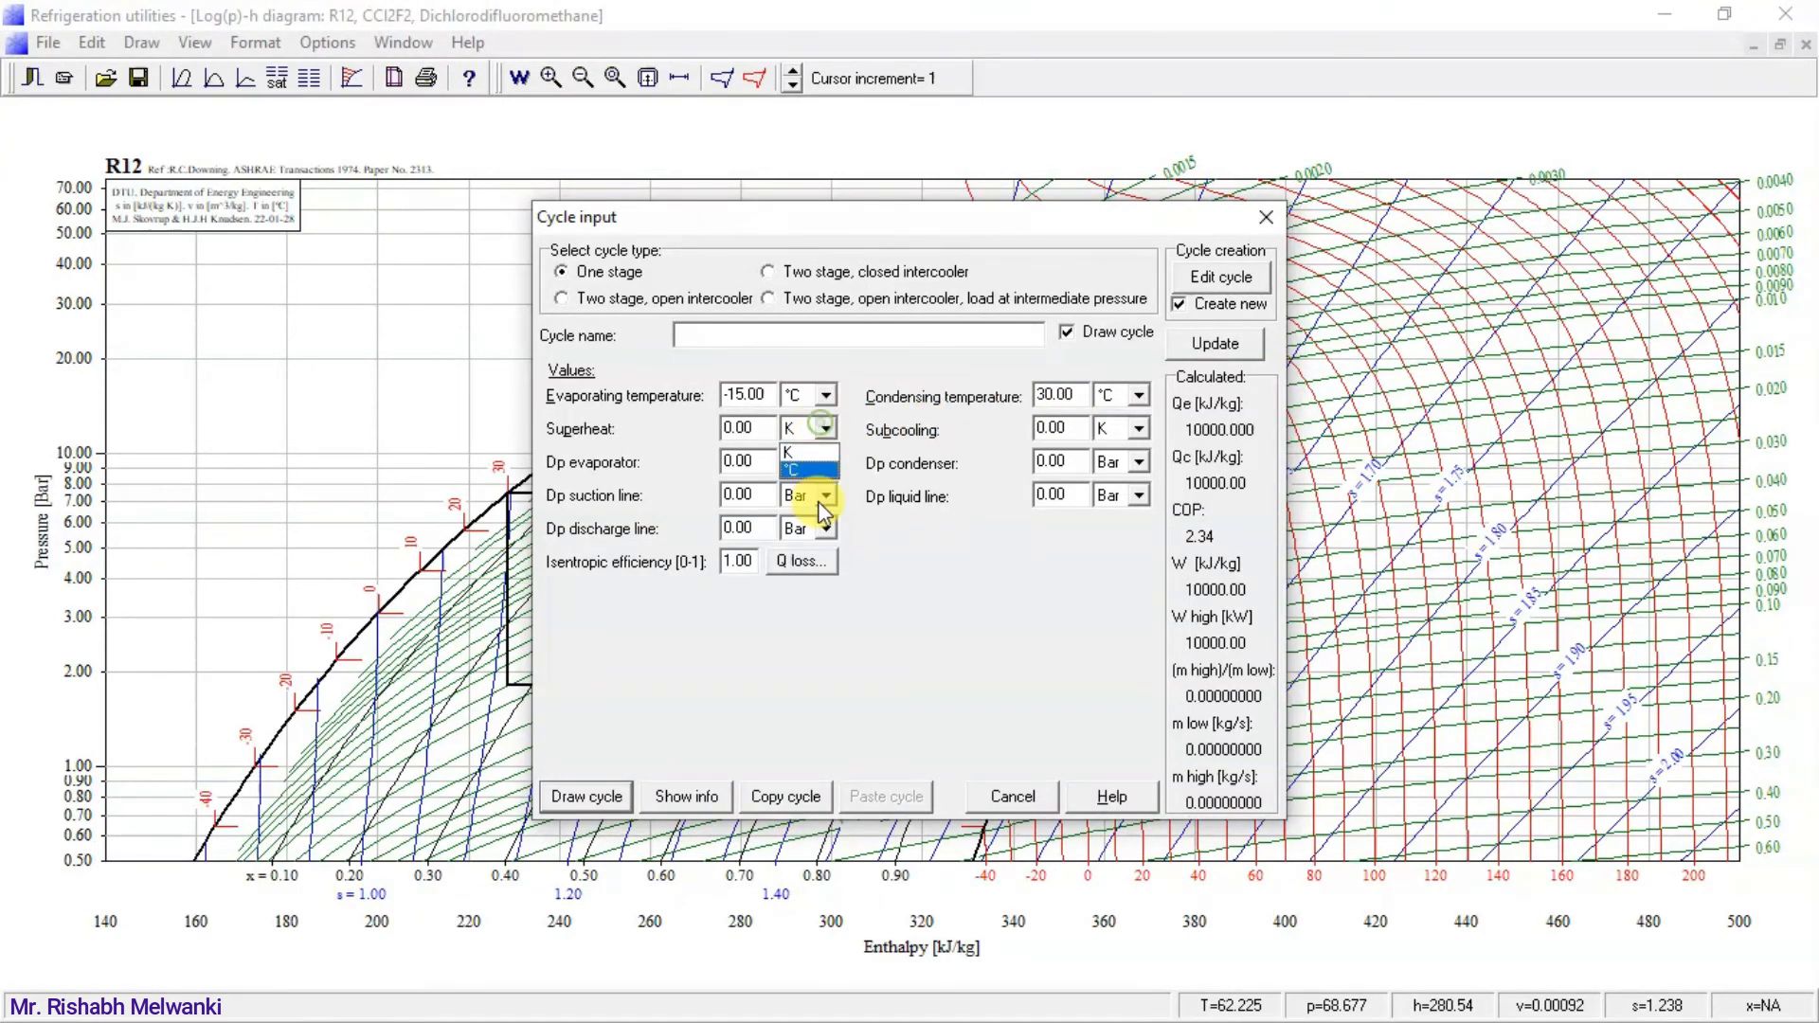
left_click(817, 474)
type("10")
left_click(587, 798)
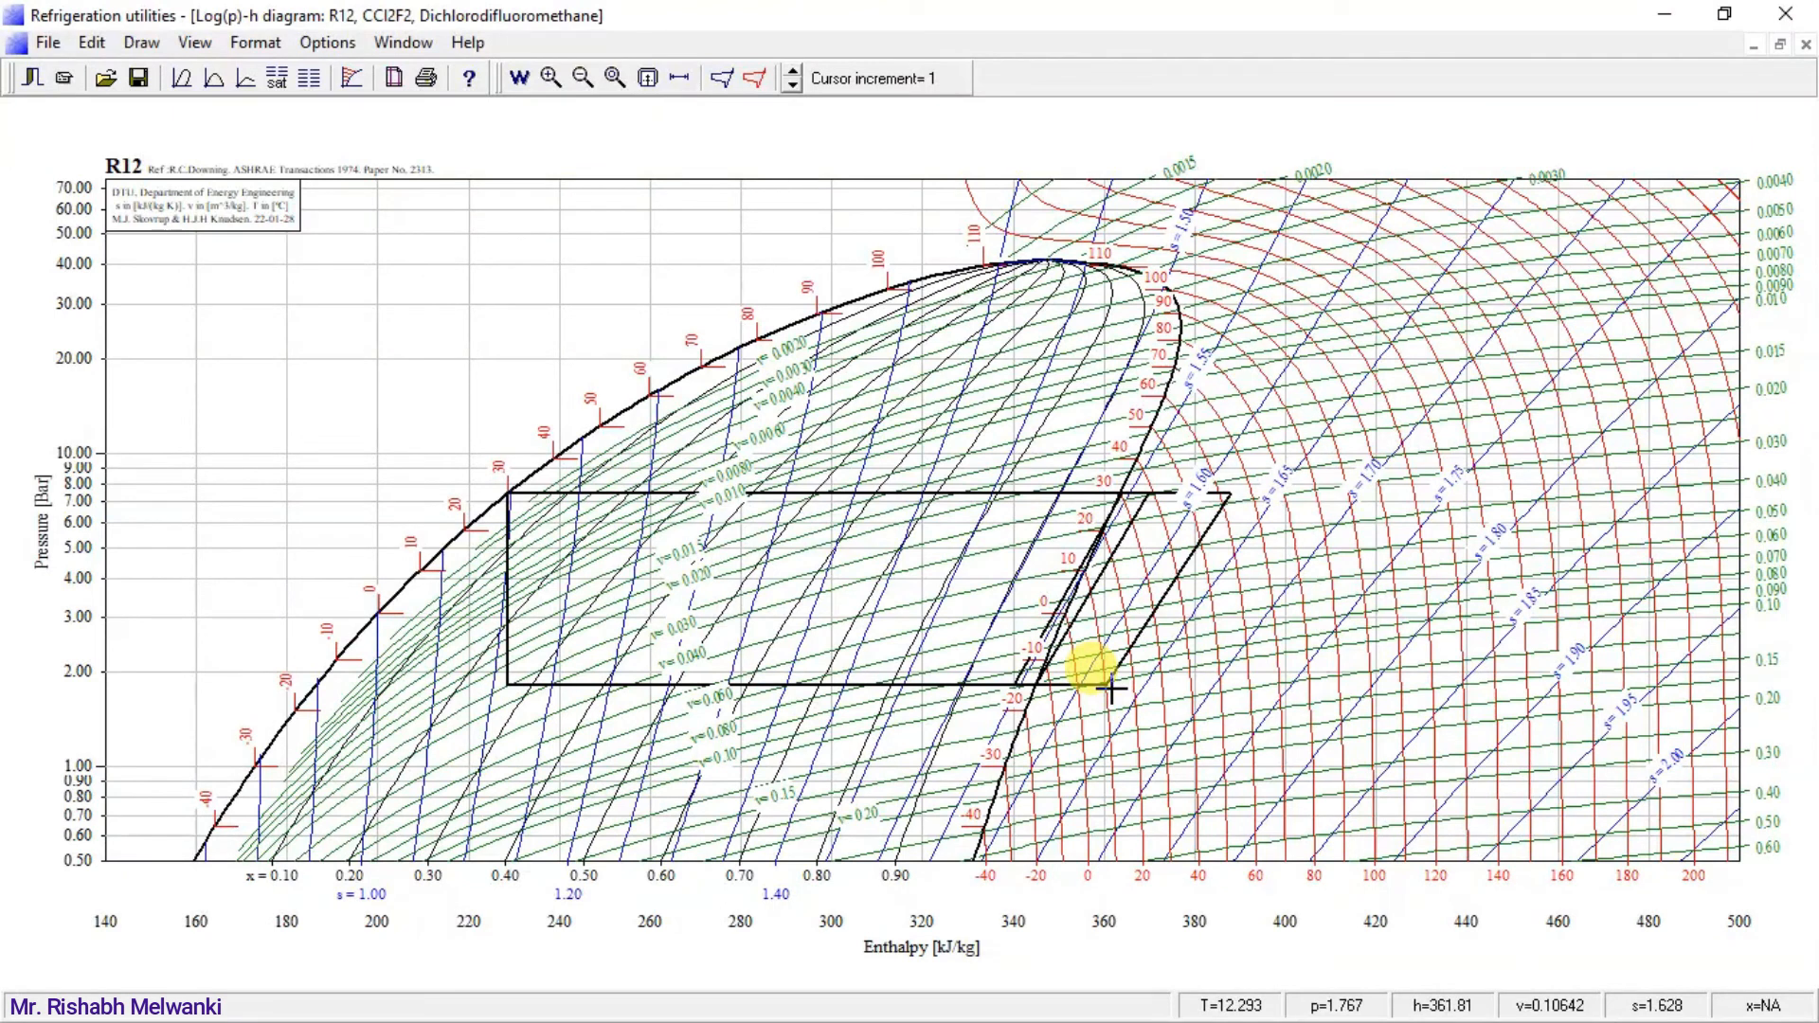
Draw another one-stage superheated cycle at -15 °C evaporating and 30 °C condensing, with the superheat entered as 20 °C.
left_click(724, 79)
left_click_drag(902, 226, 400, 492)
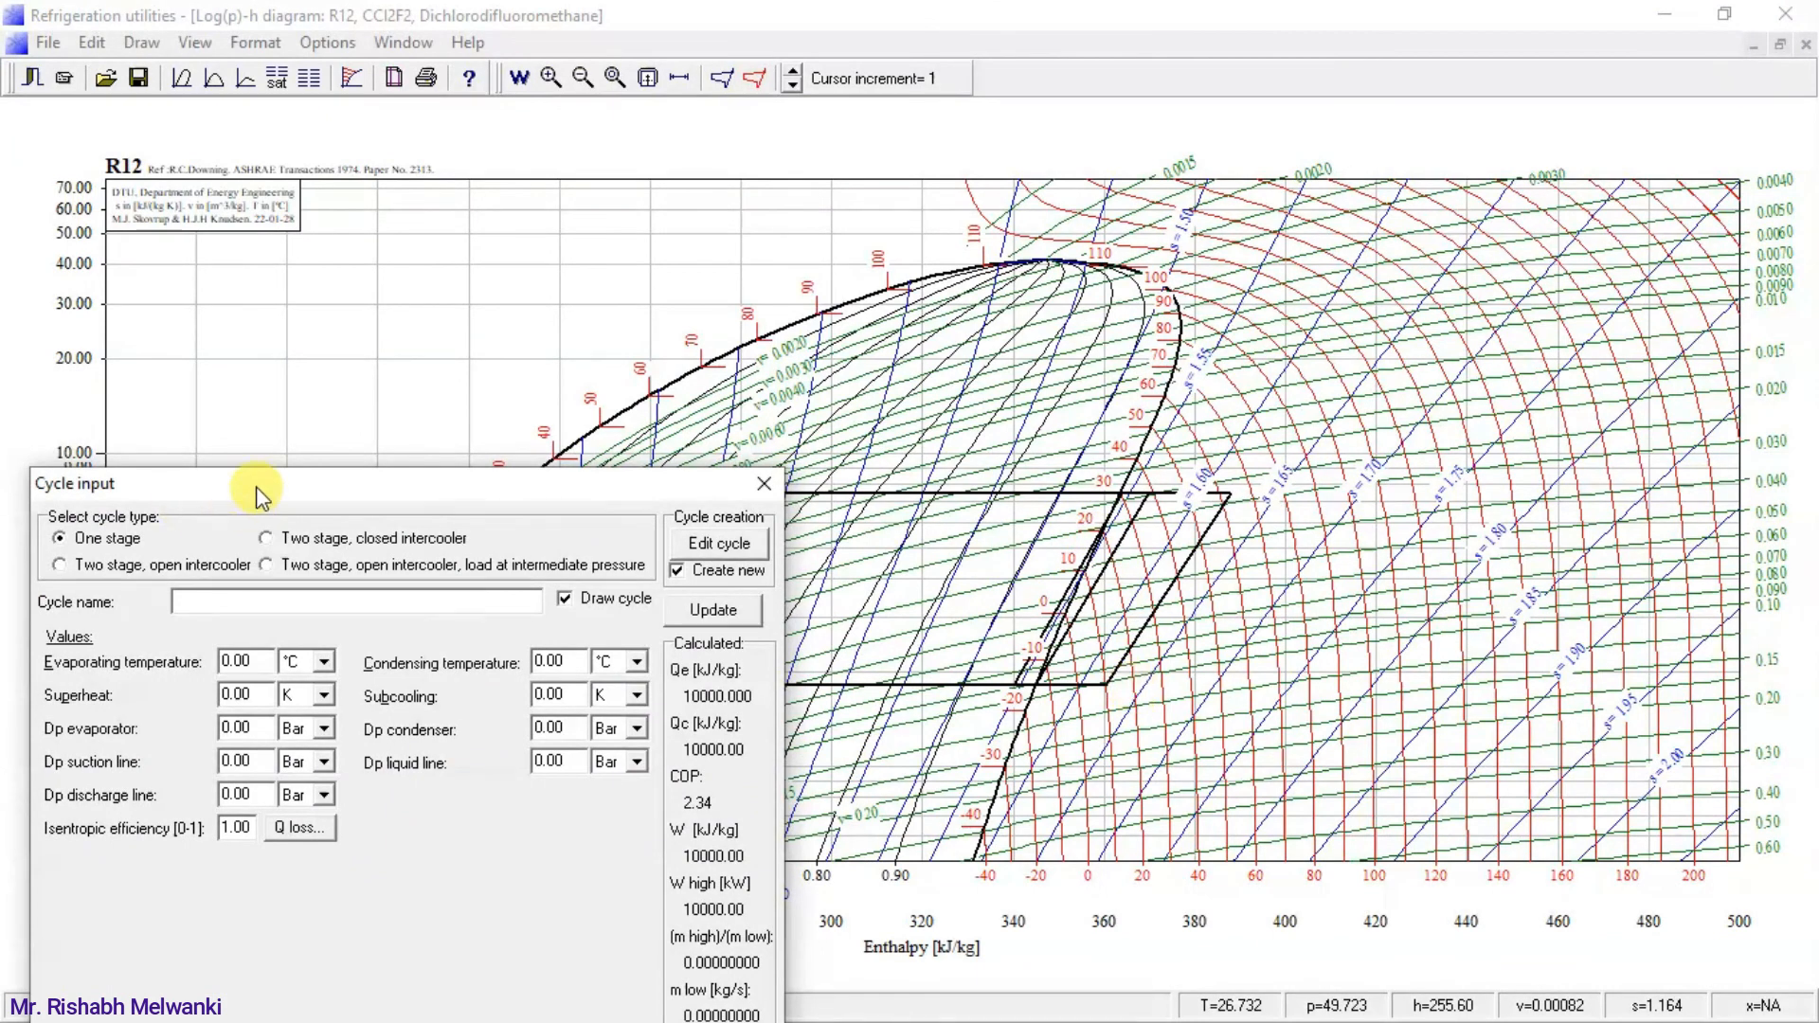
left_click_drag(255, 486, 289, 294)
left_click_drag(275, 471, 199, 464)
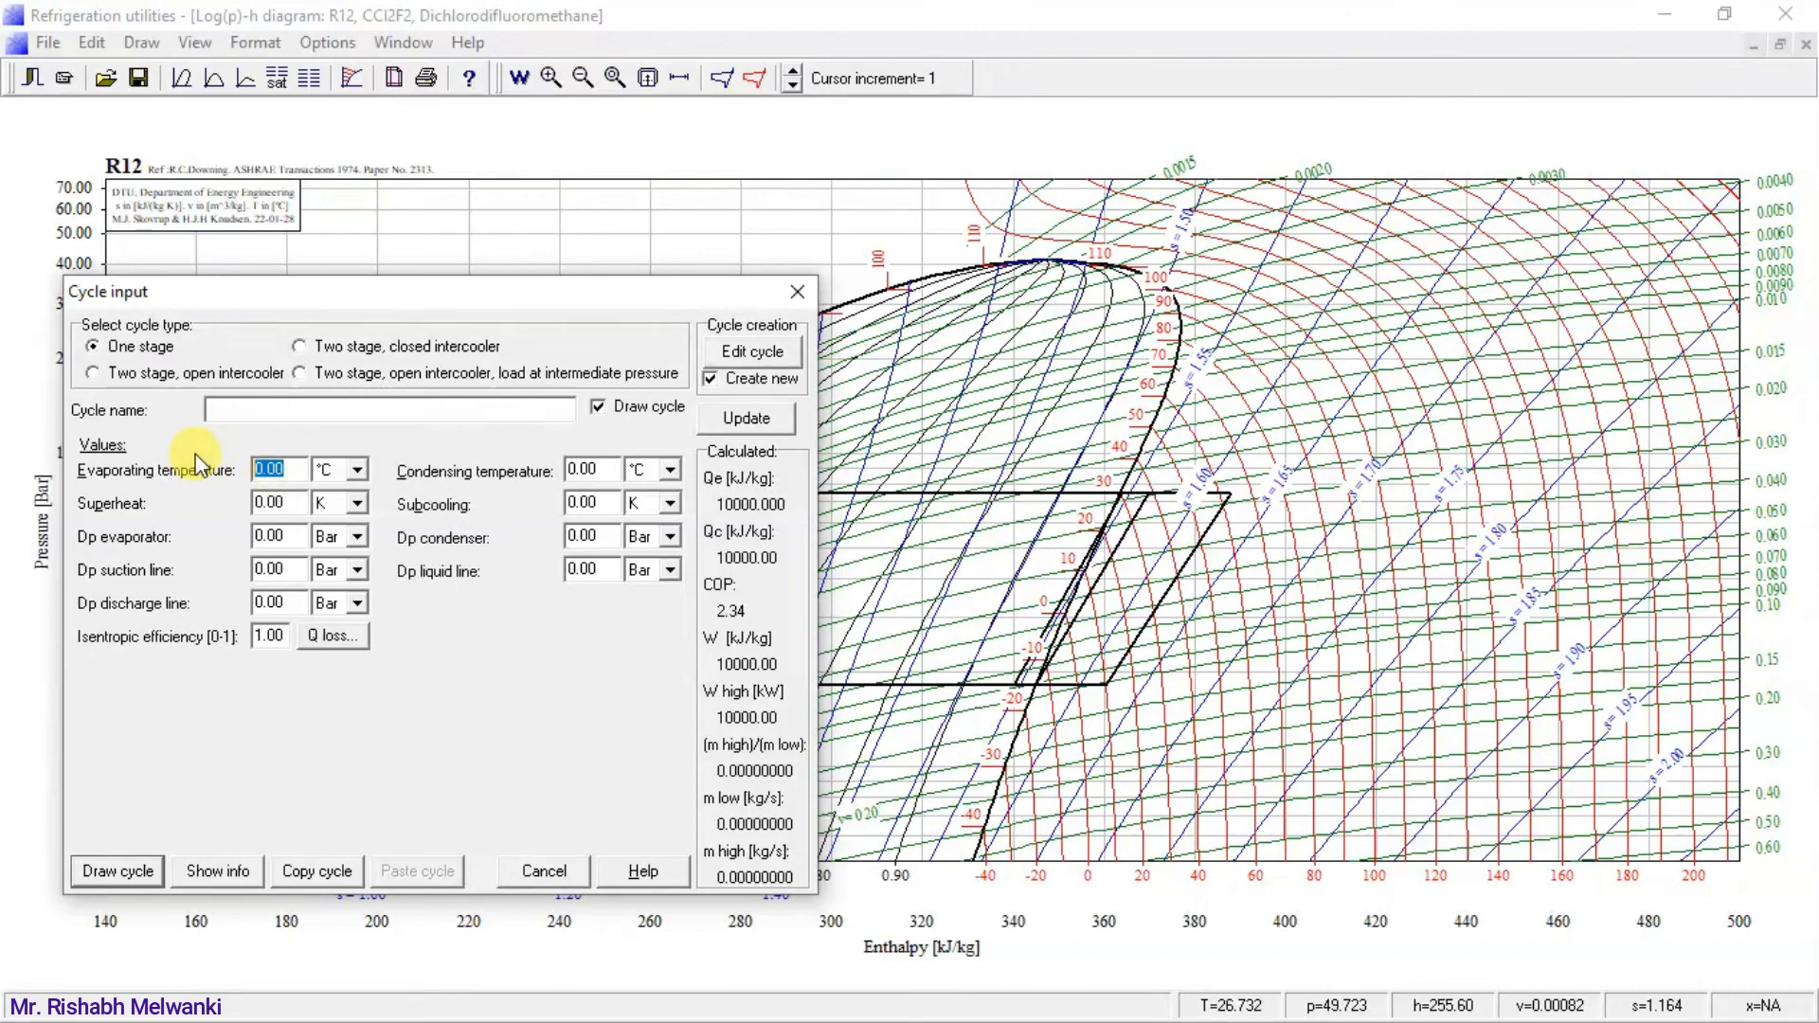
left_click_drag(587, 469, 535, 478)
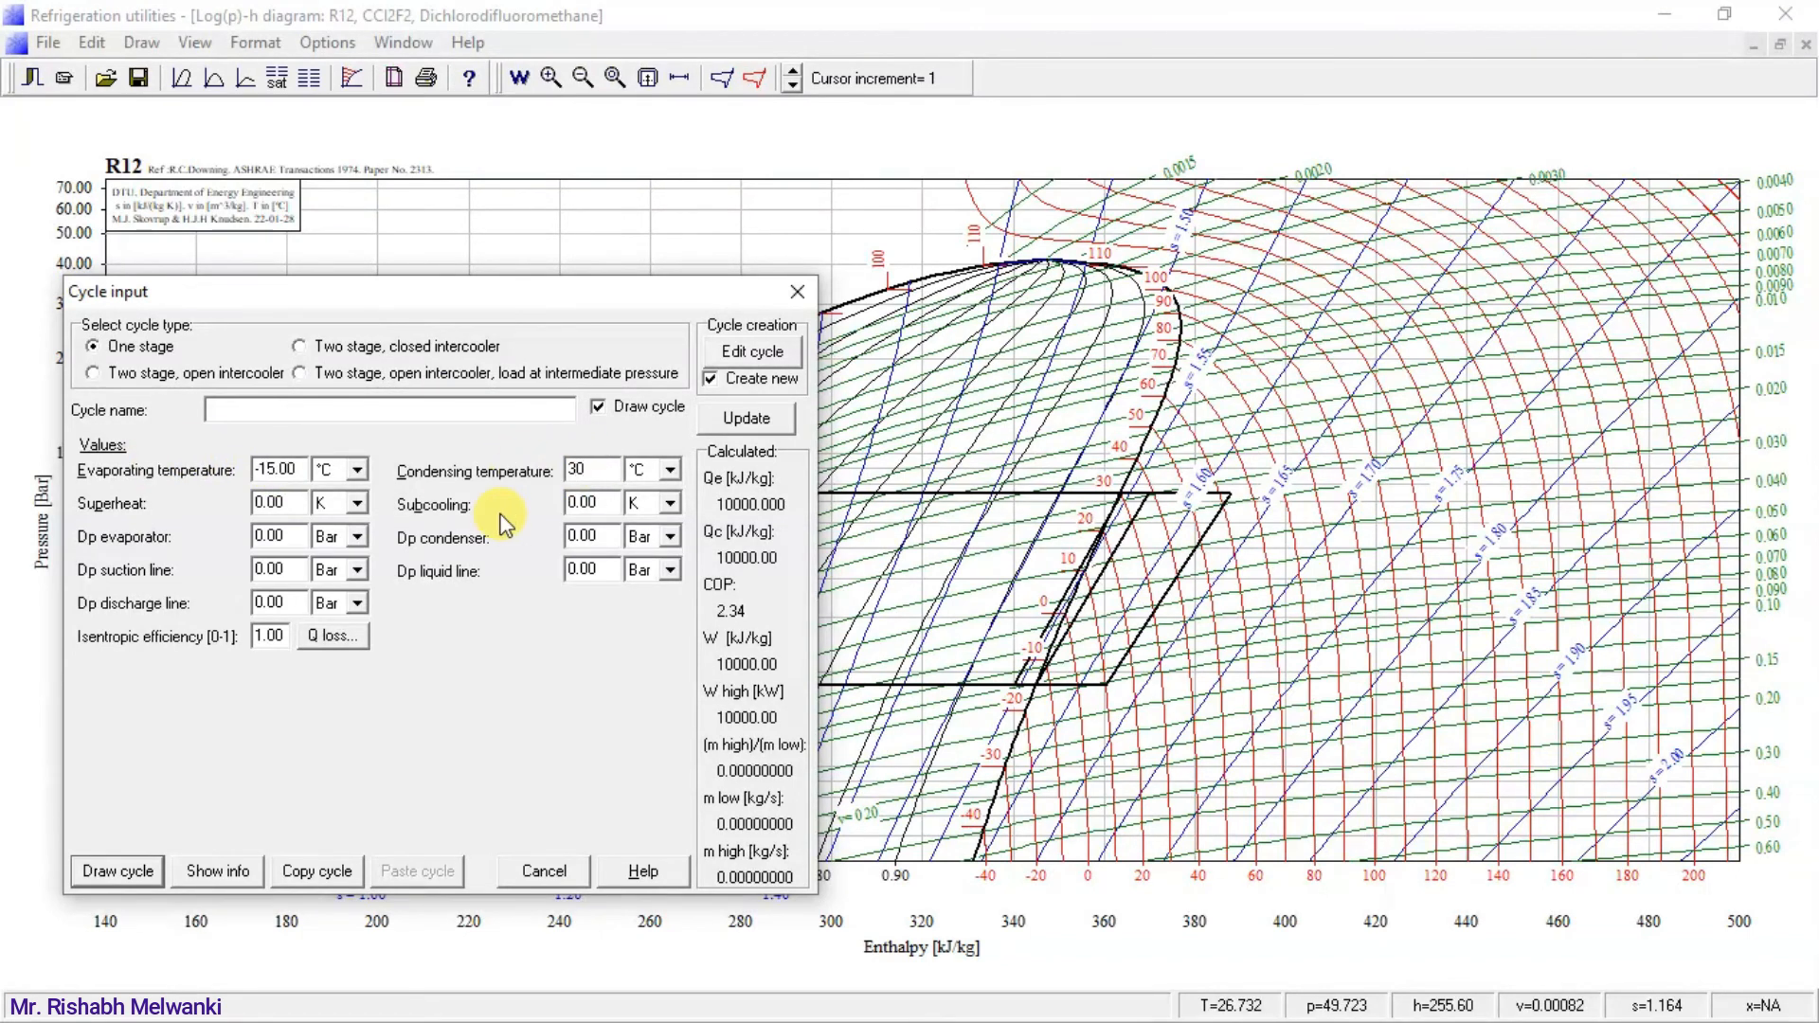
type("30")
left_click(357, 503)
left_click(338, 536)
left_click_drag(295, 502, 183, 502)
type("20")
left_click(115, 870)
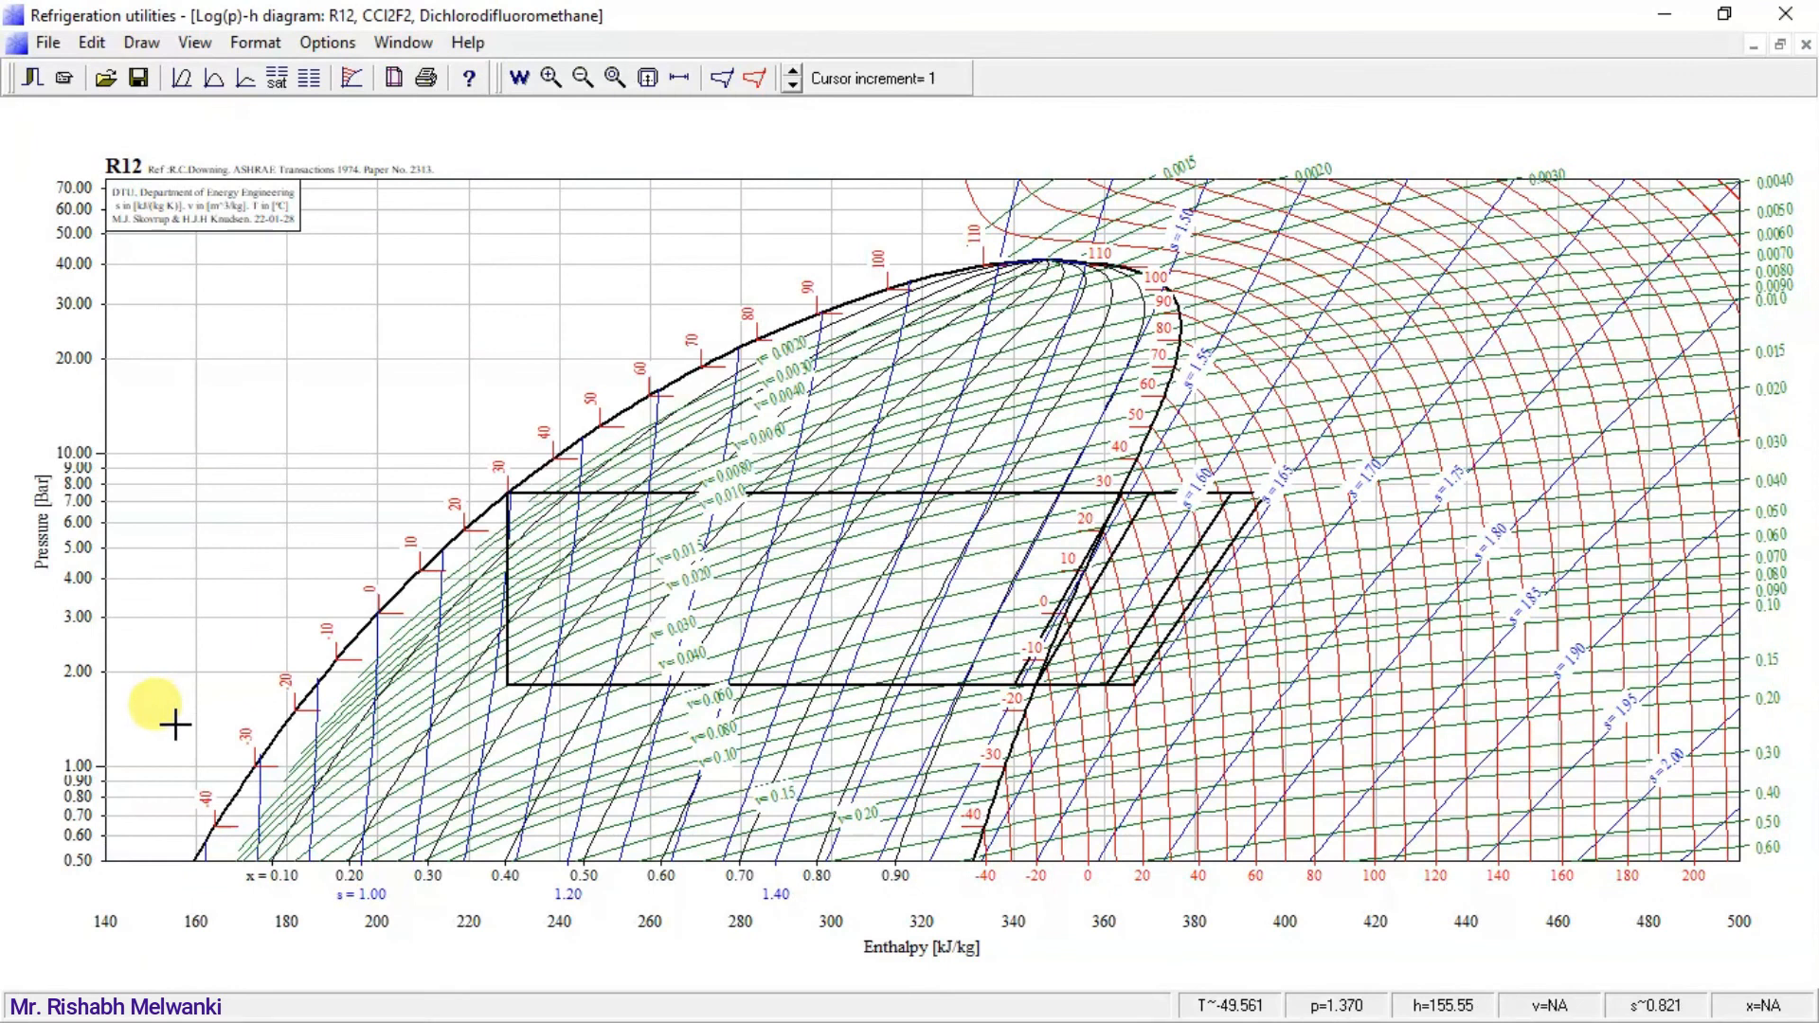
Open the cycle info clear of the cycles and annotate cycle (1) in red: trace its compression line, underline its COP and write "DC ⇒ 4.7".
left_click(754, 79)
left_click_drag(750, 232, 245, 17)
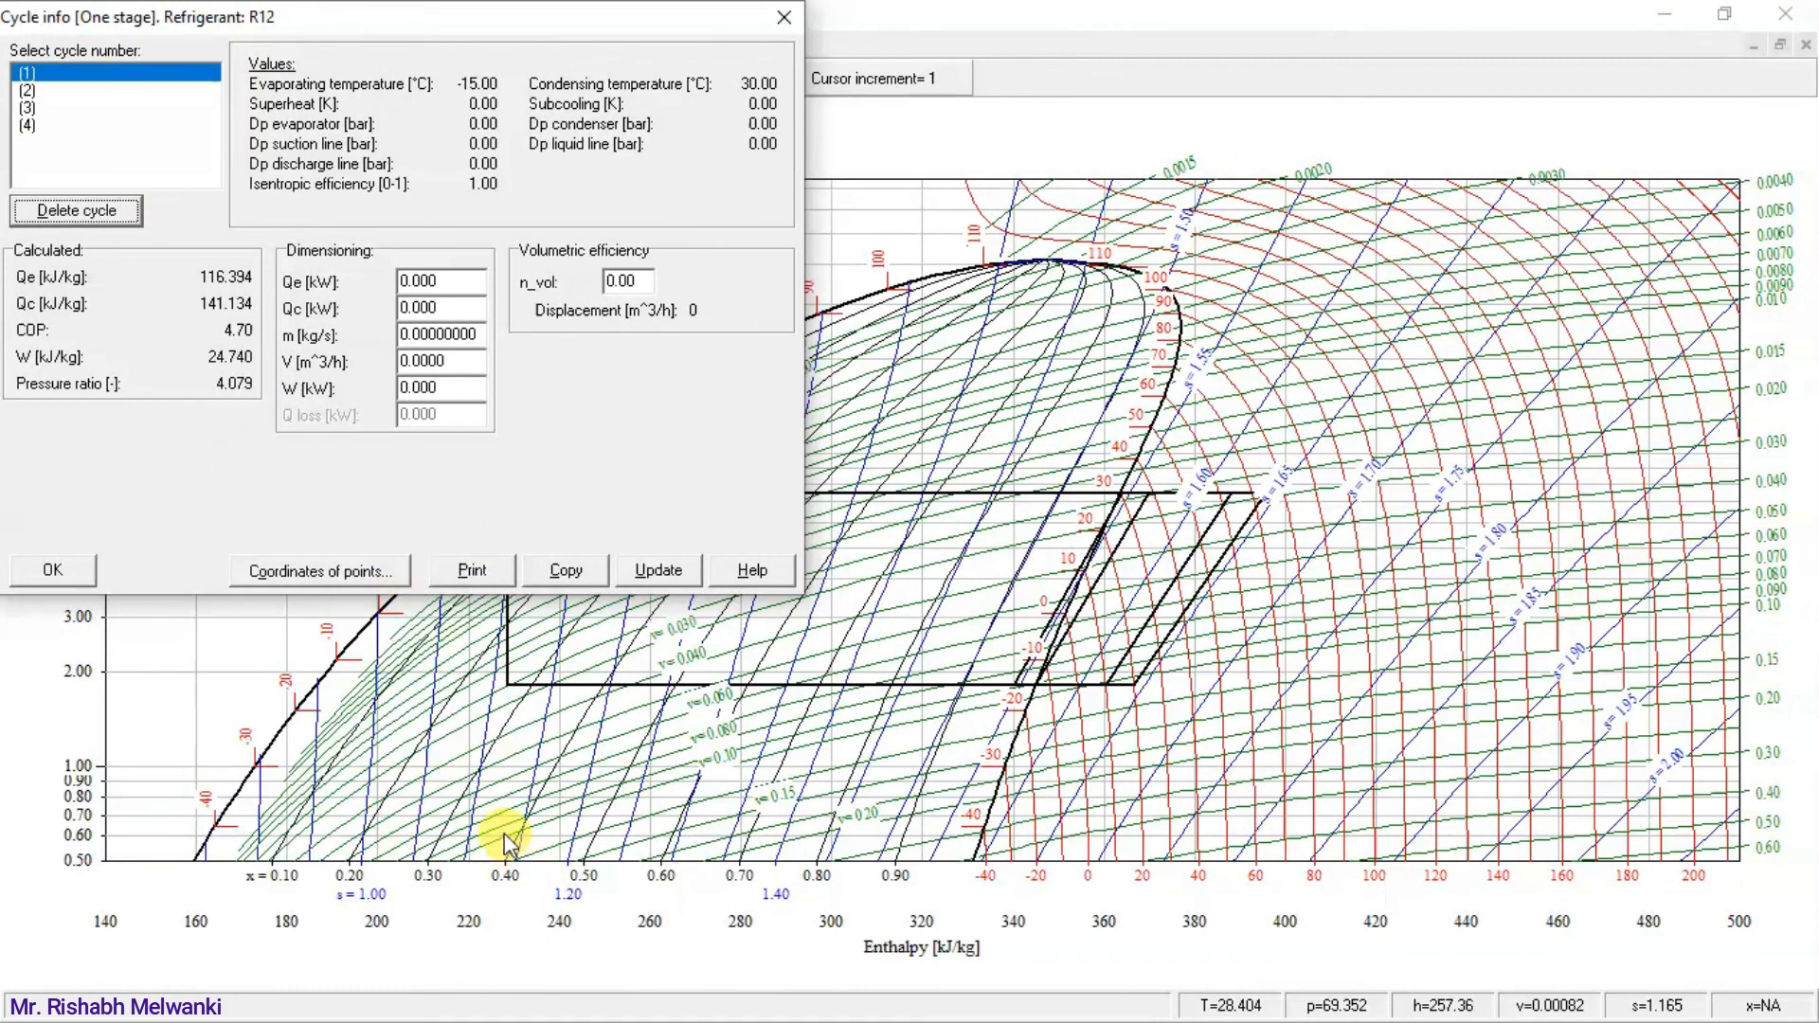
key("alt+Tab")
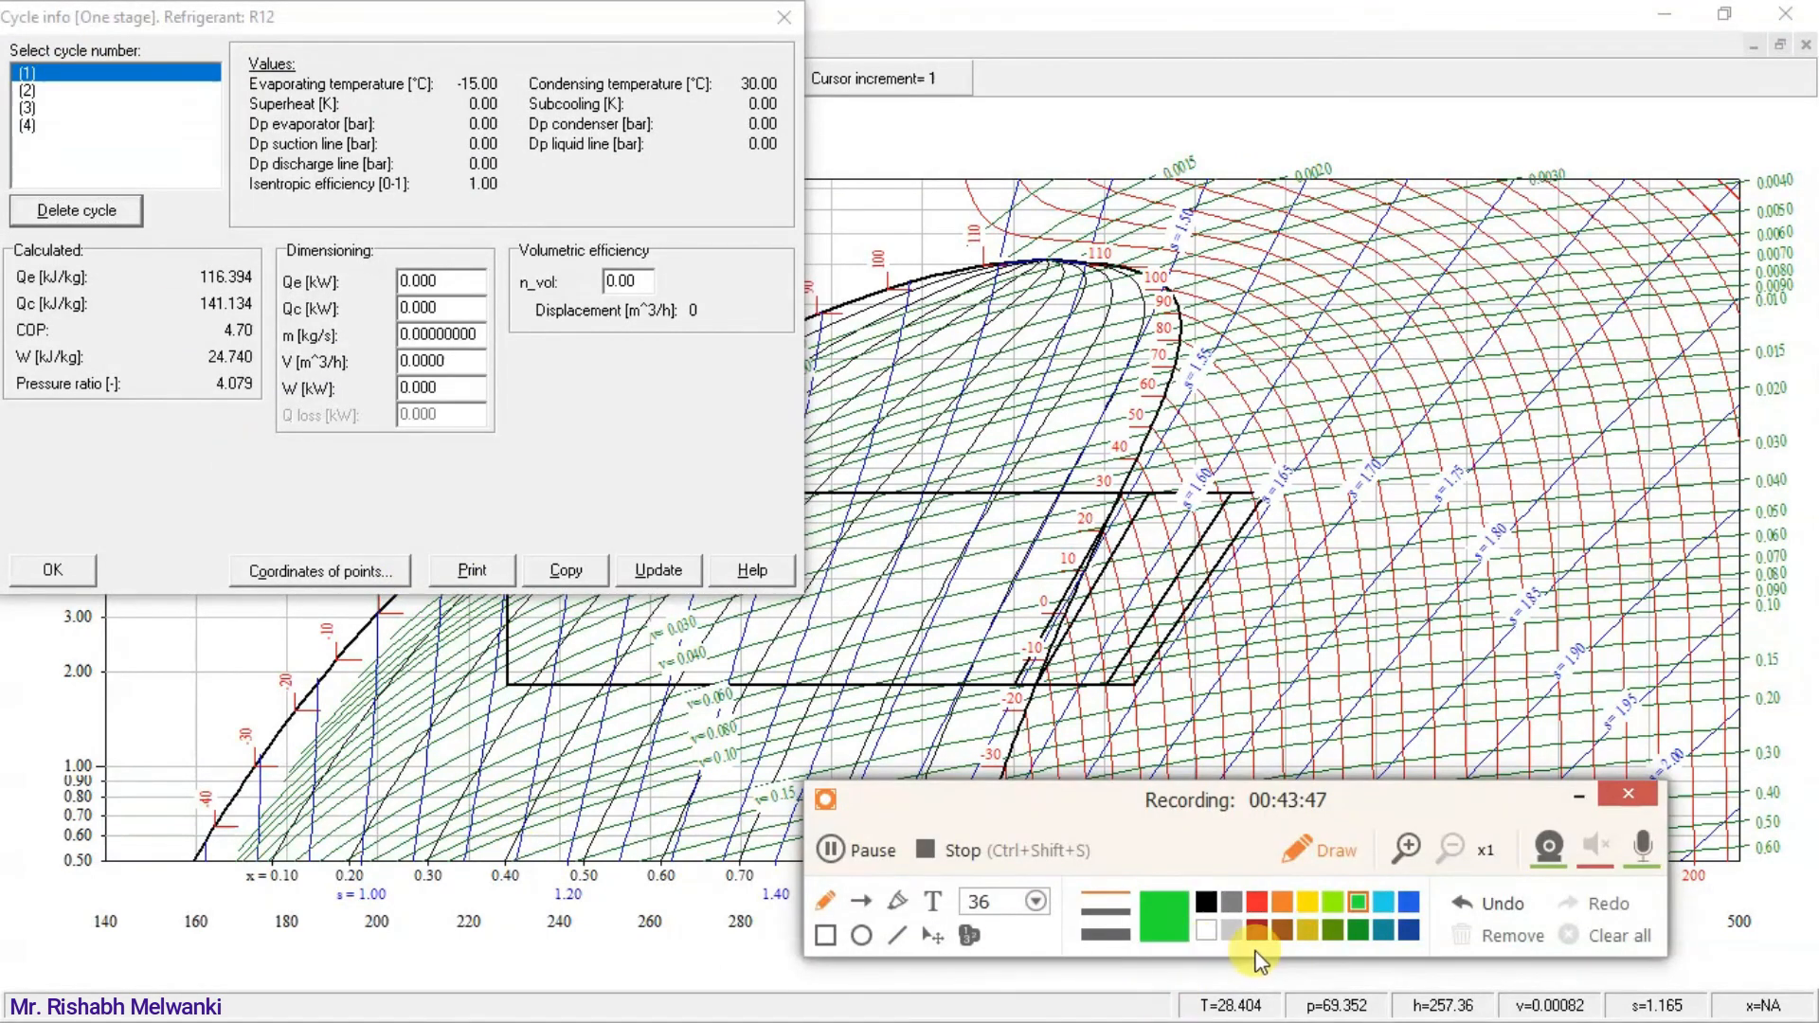
left_click(1259, 903)
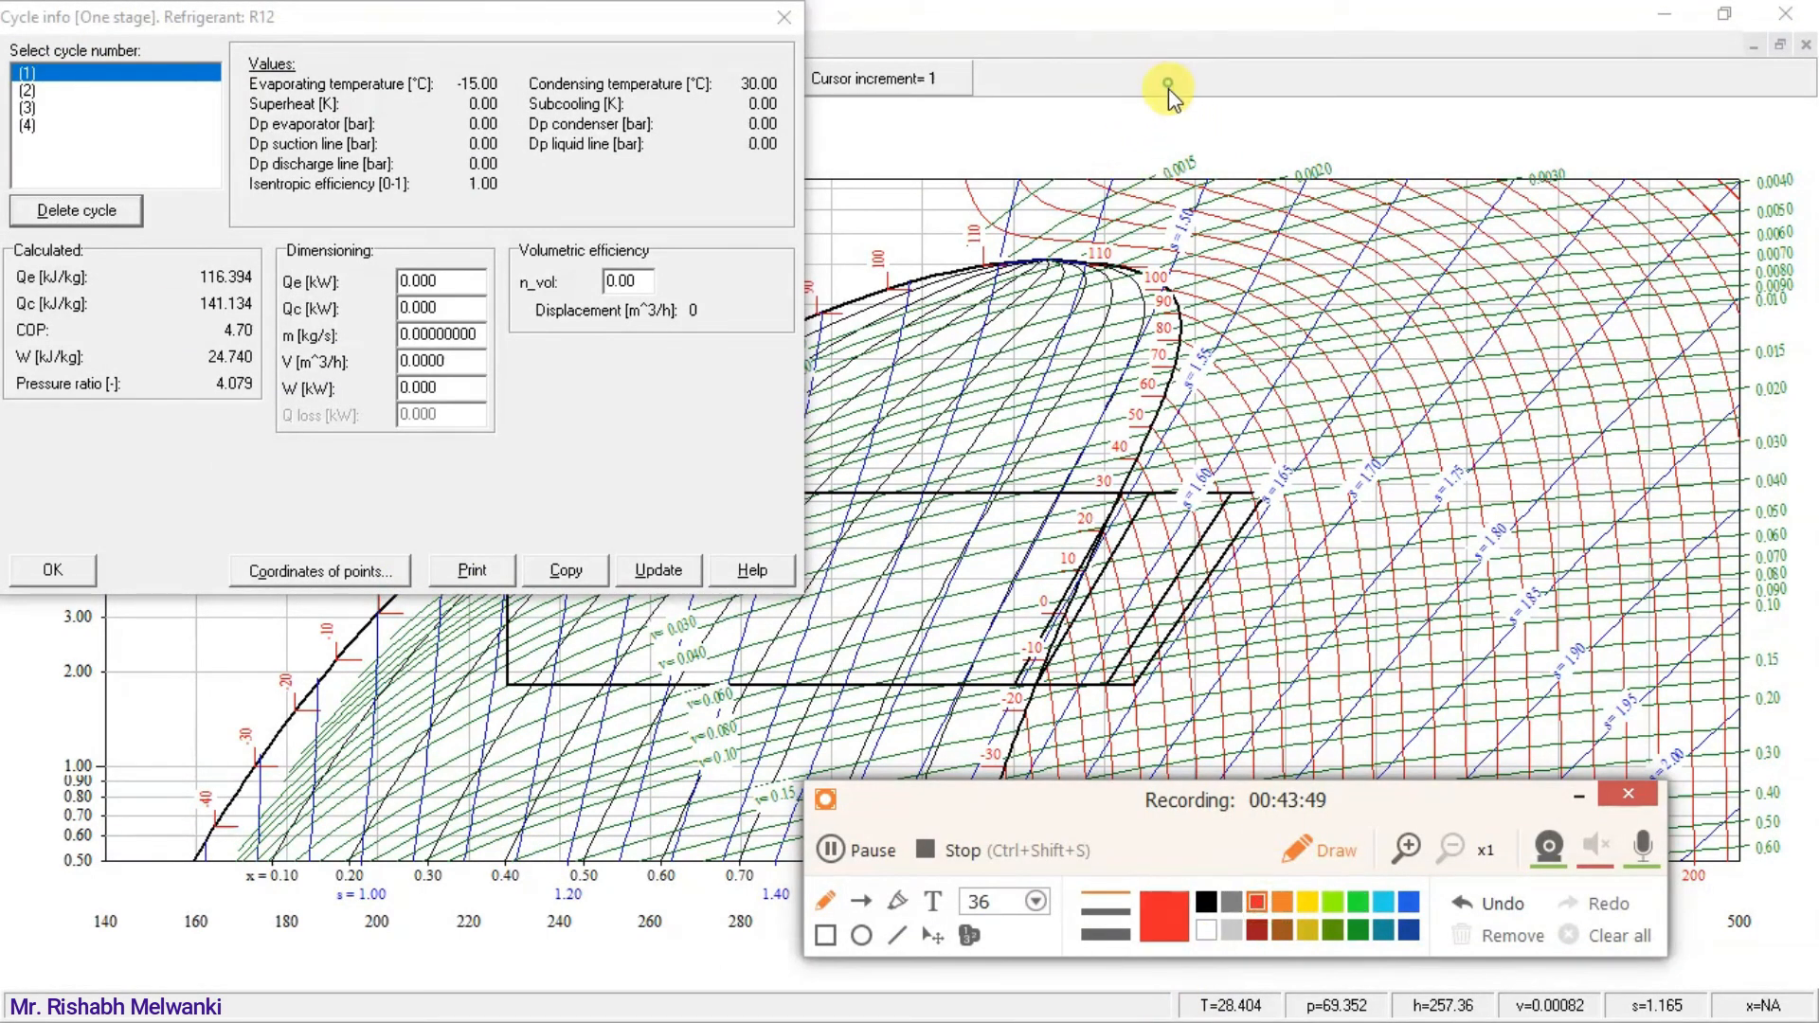
mouse_move(1164, 83)
left_mouse_down()
mouse_move(1184, 105)
mouse_move(1163, 111)
mouse_move(1241, 107)
left_mouse_up()
mouse_move(1044, 683)
left_mouse_down()
mouse_move(1106, 527)
mouse_move(1145, 491)
left_mouse_up()
left_click_drag(220, 341, 285, 330)
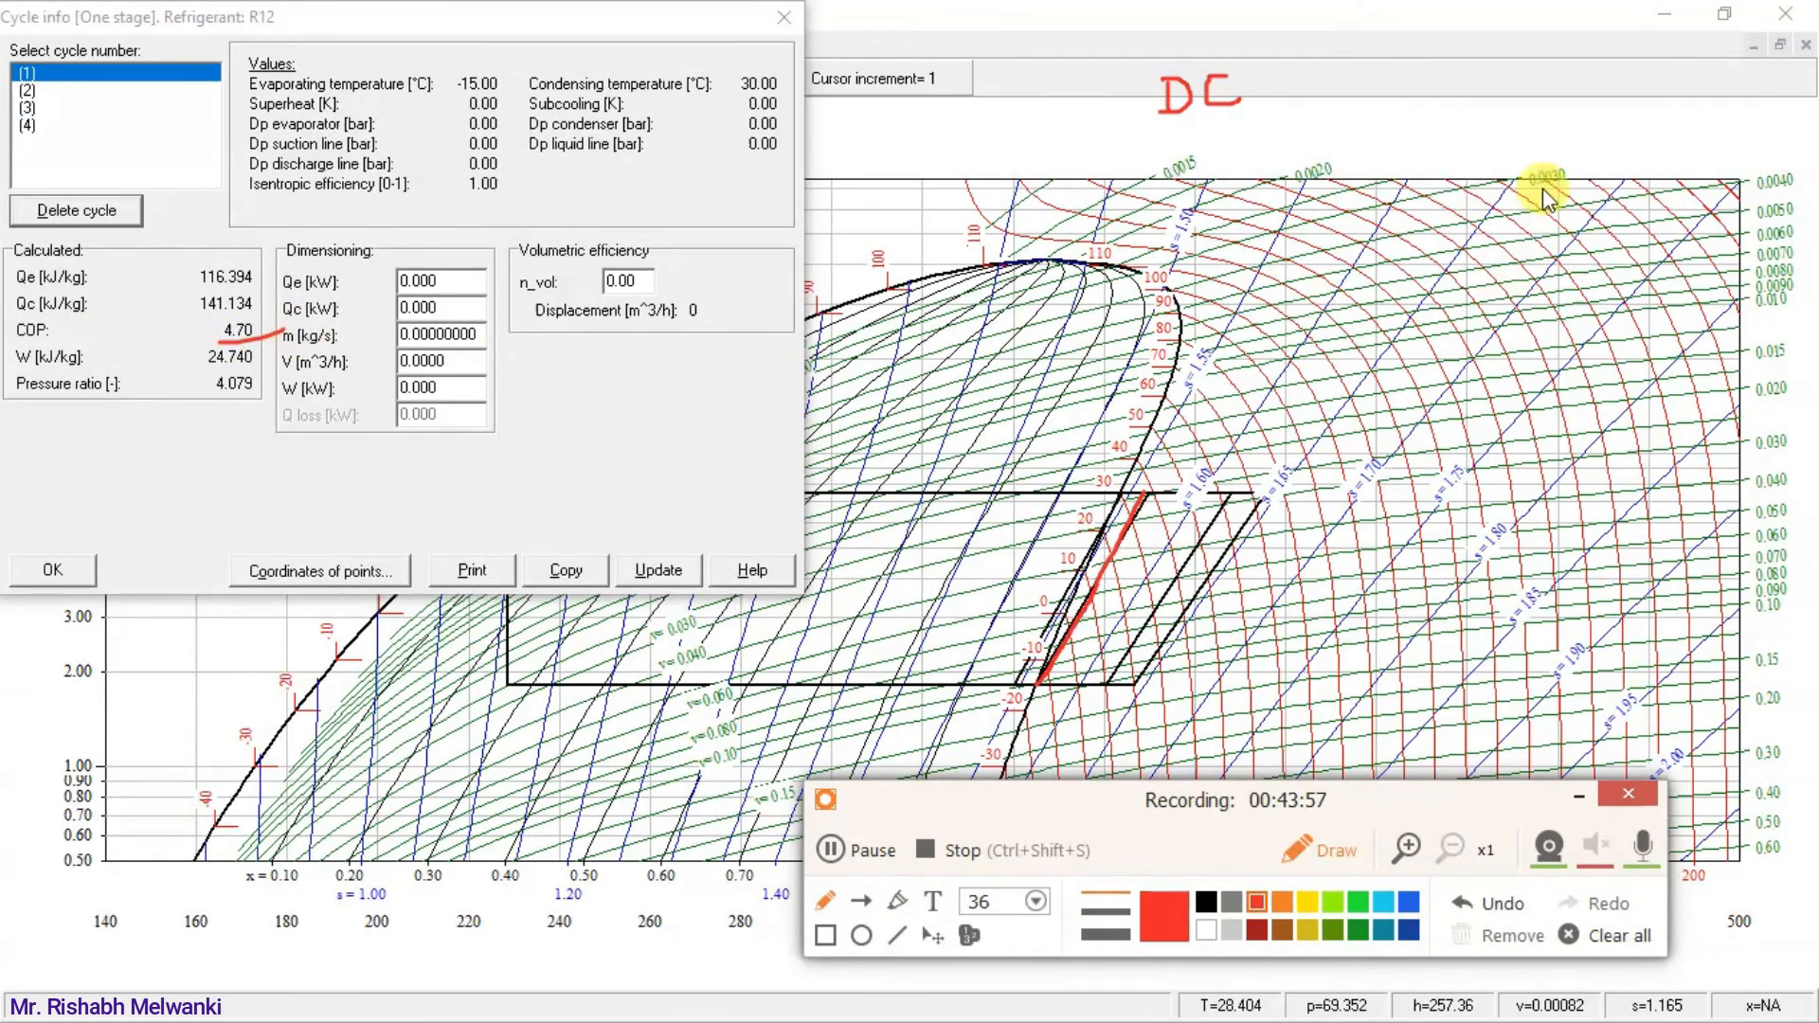
left_click_drag(1265, 88, 1297, 93)
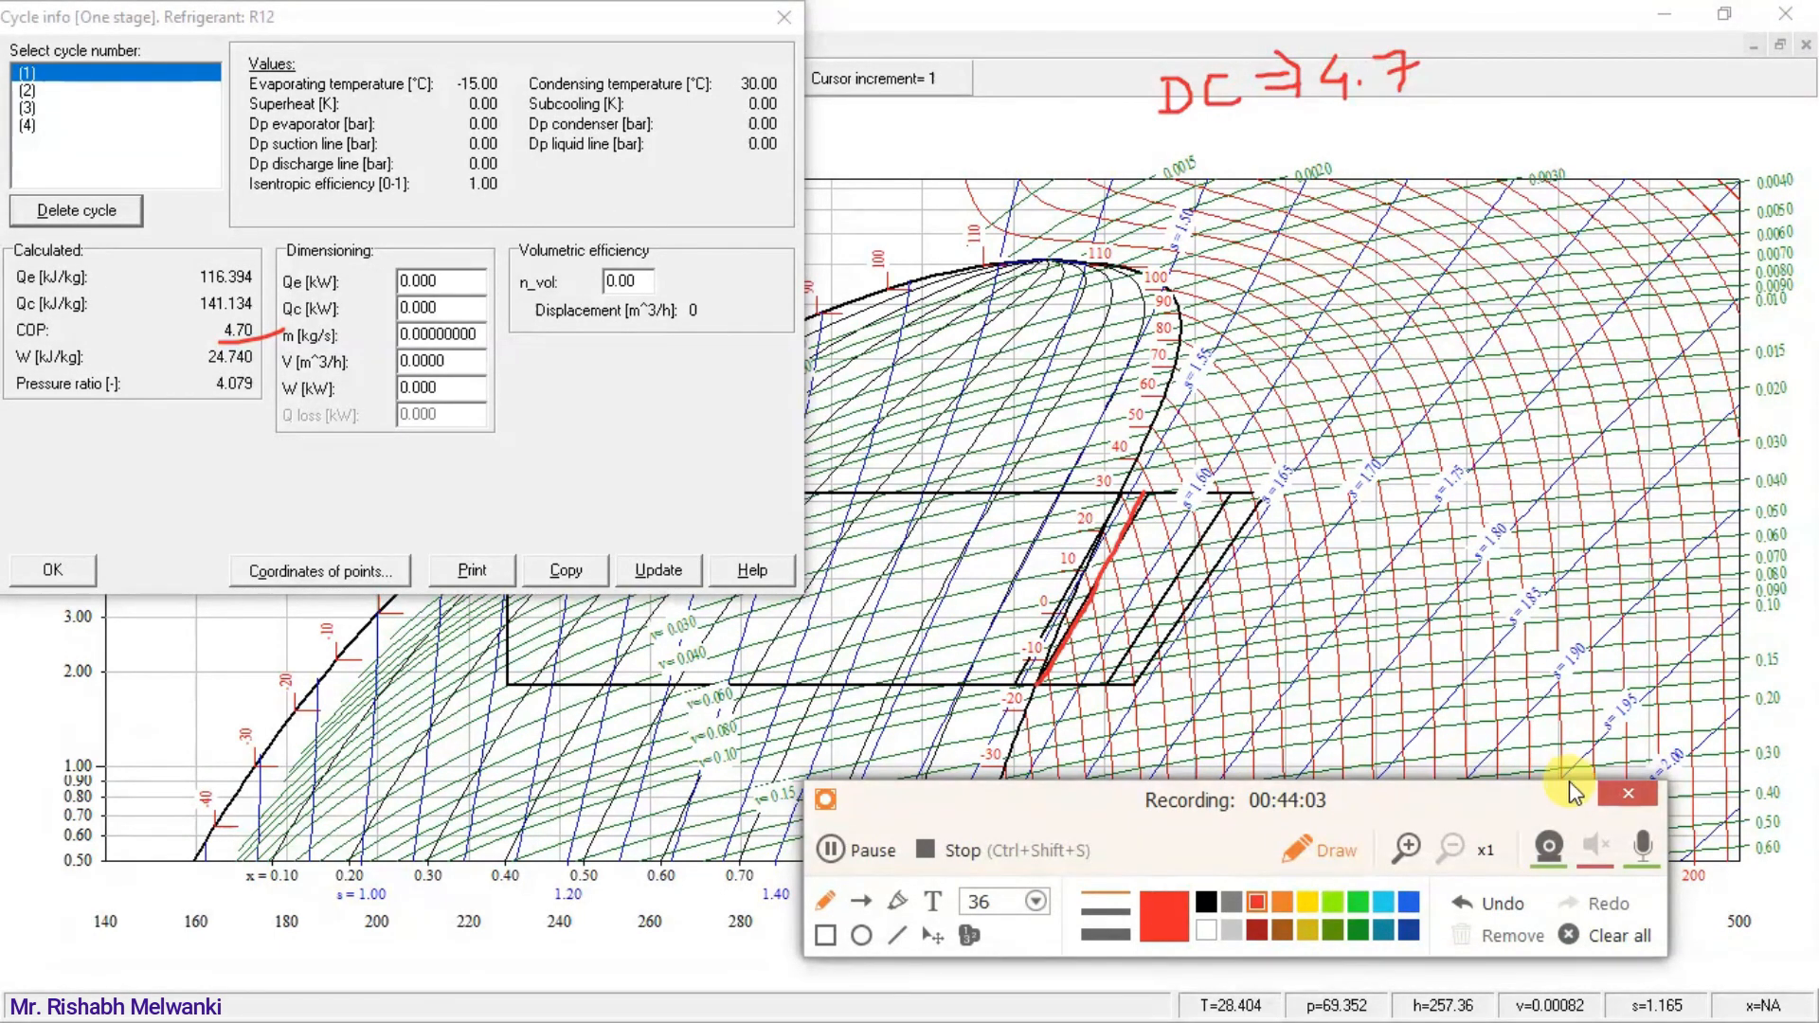
Trace the wet cycle's compression line in blue, select cycle (2) and write its COP below the DC note as "WC ⇒ 4.7".
left_click(1409, 903)
left_click_drag(1015, 683, 1115, 485)
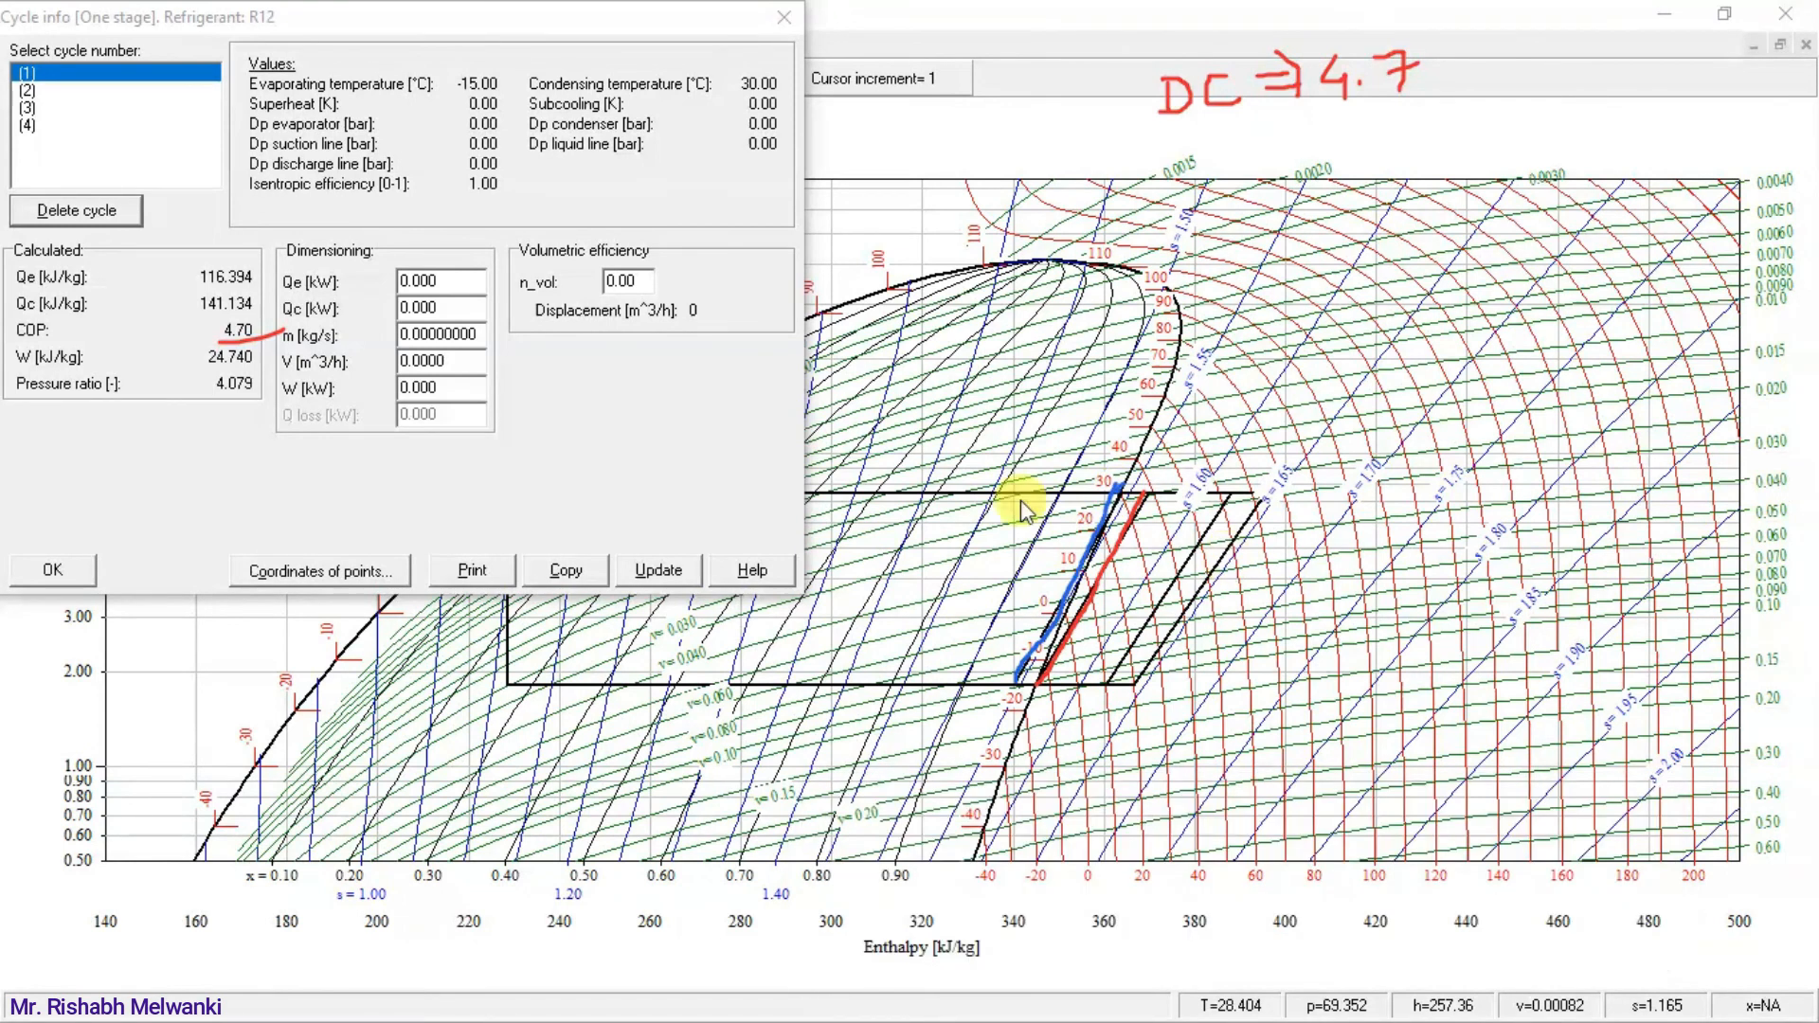
left_click(26, 90)
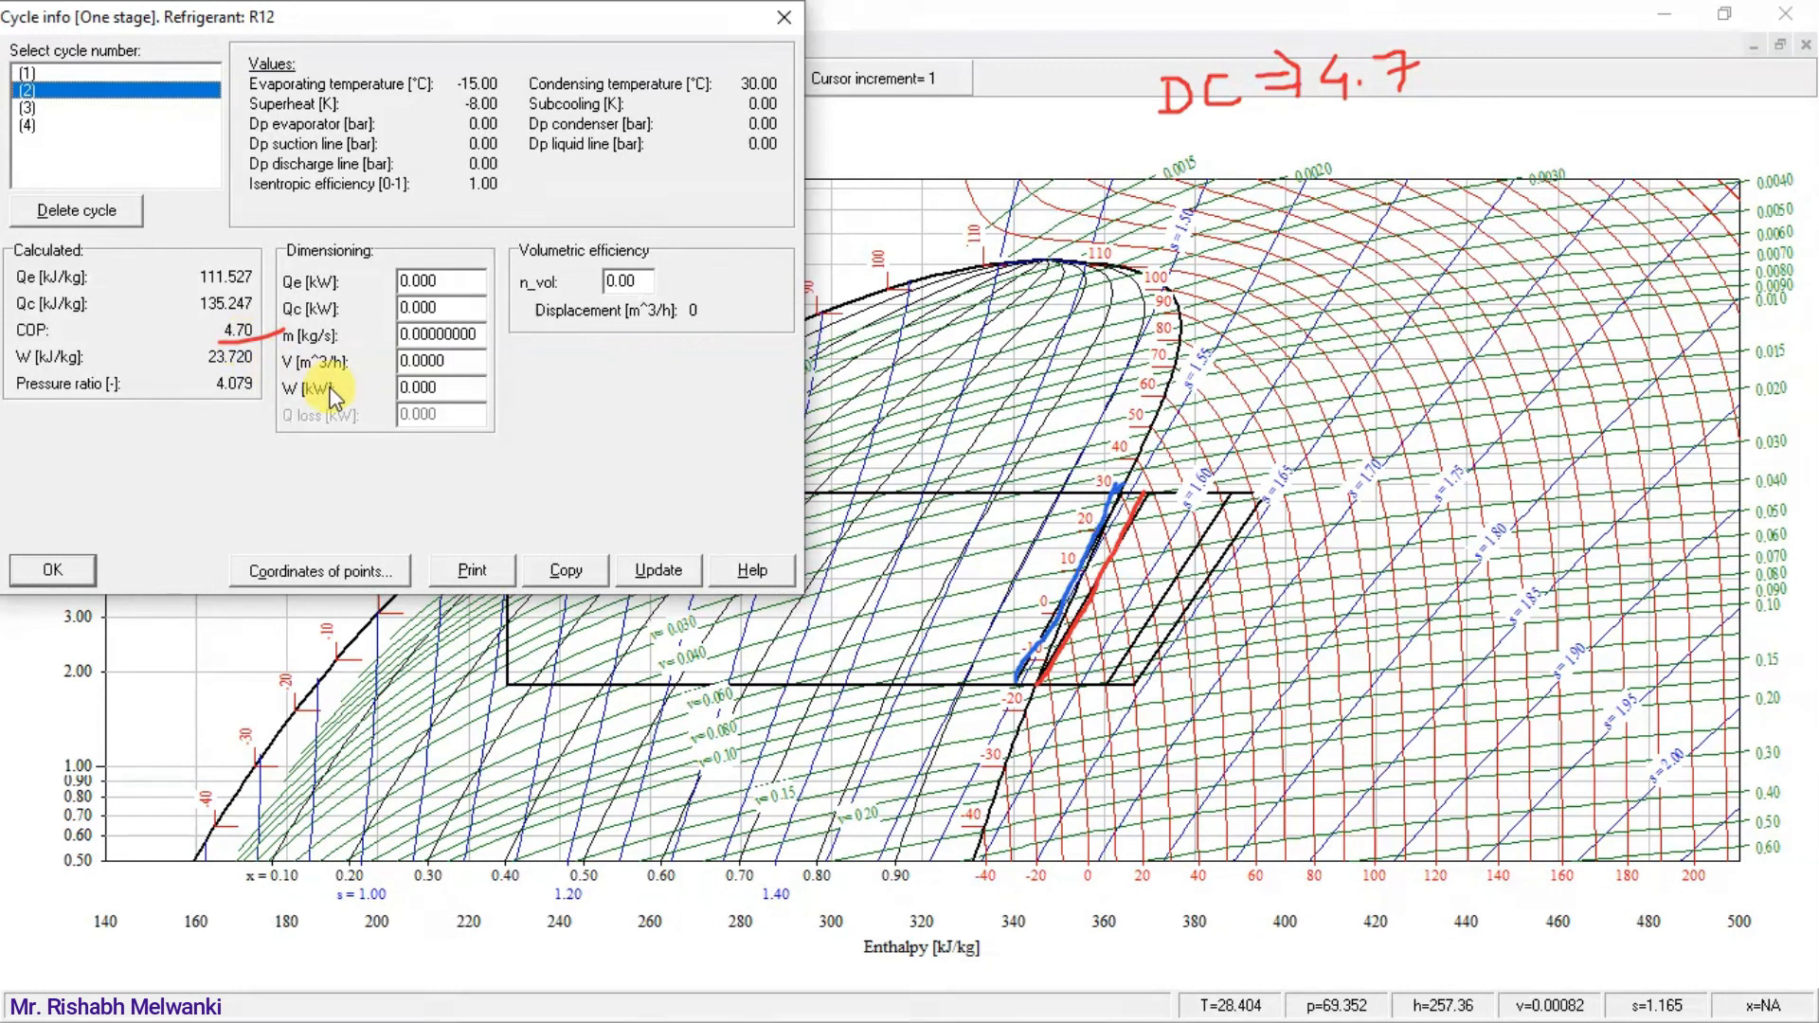
key("alt+Tab")
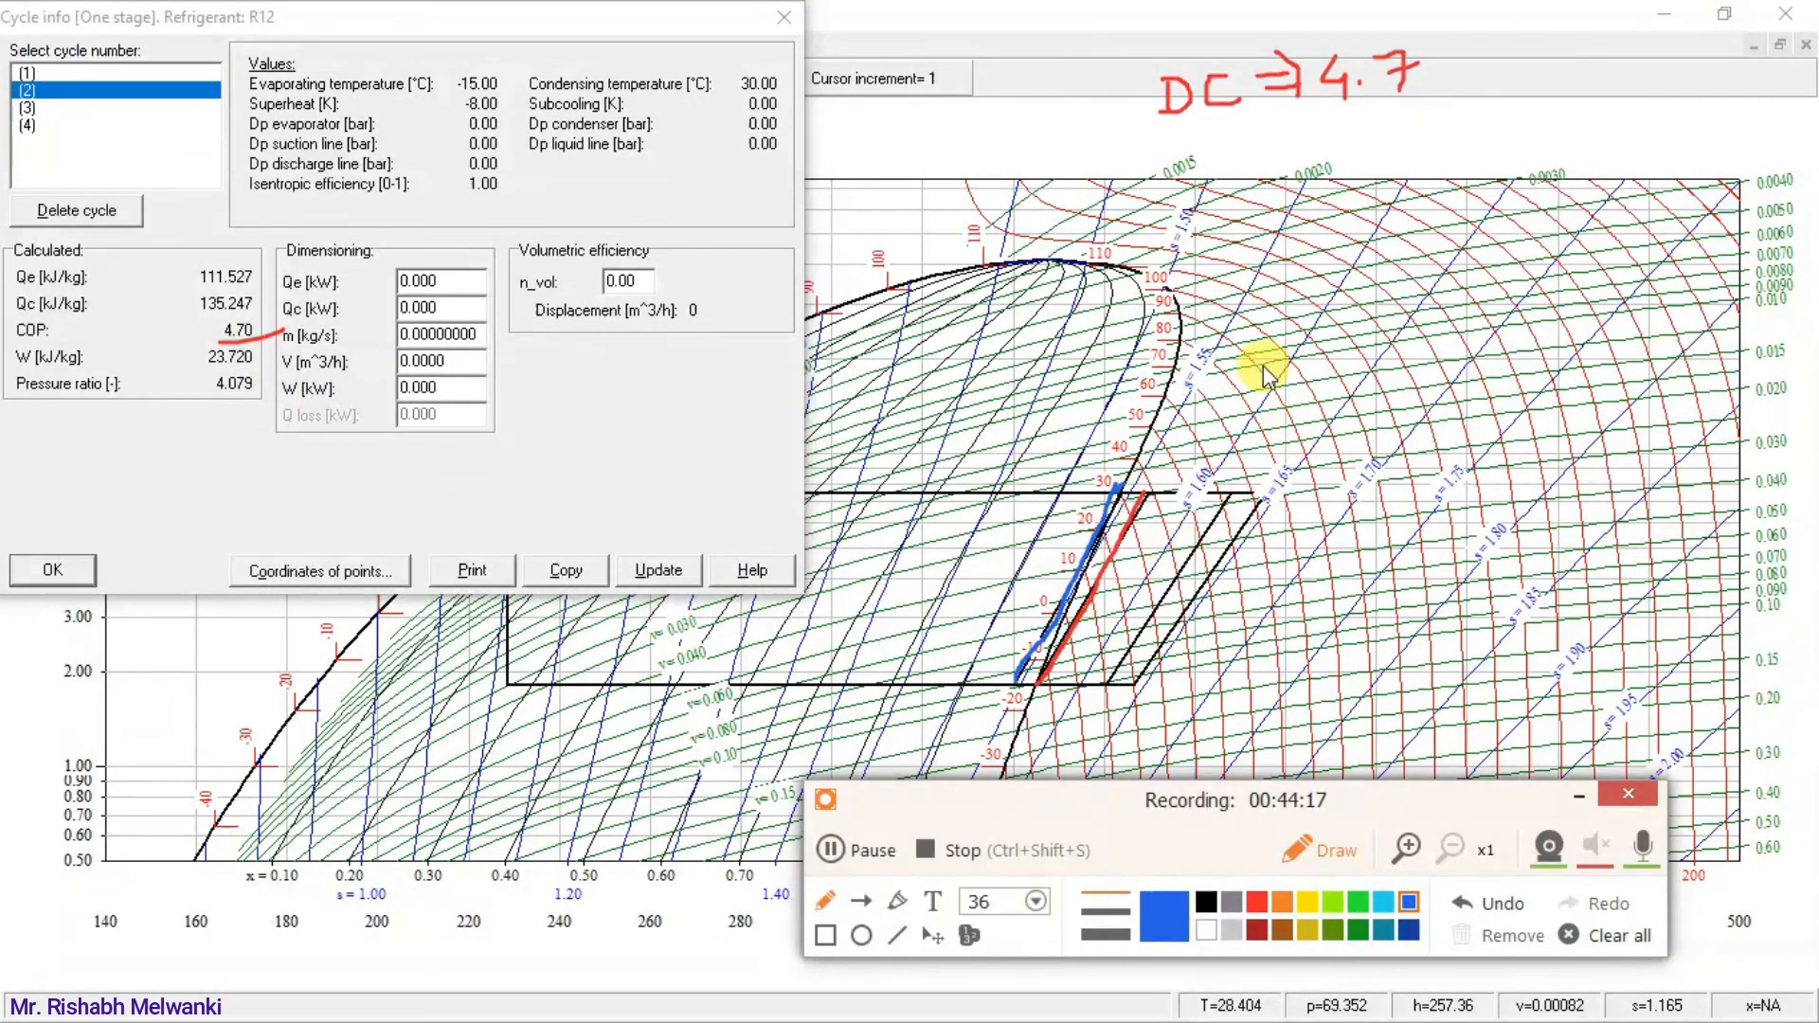
mouse_move(1175, 154)
left_mouse_down()
mouse_move(1190, 176)
mouse_move(1232, 149)
mouse_move(1256, 163)
mouse_move(1291, 130)
mouse_move(1292, 154)
mouse_move(1412, 150)
left_mouse_up()
left_click(1385, 142)
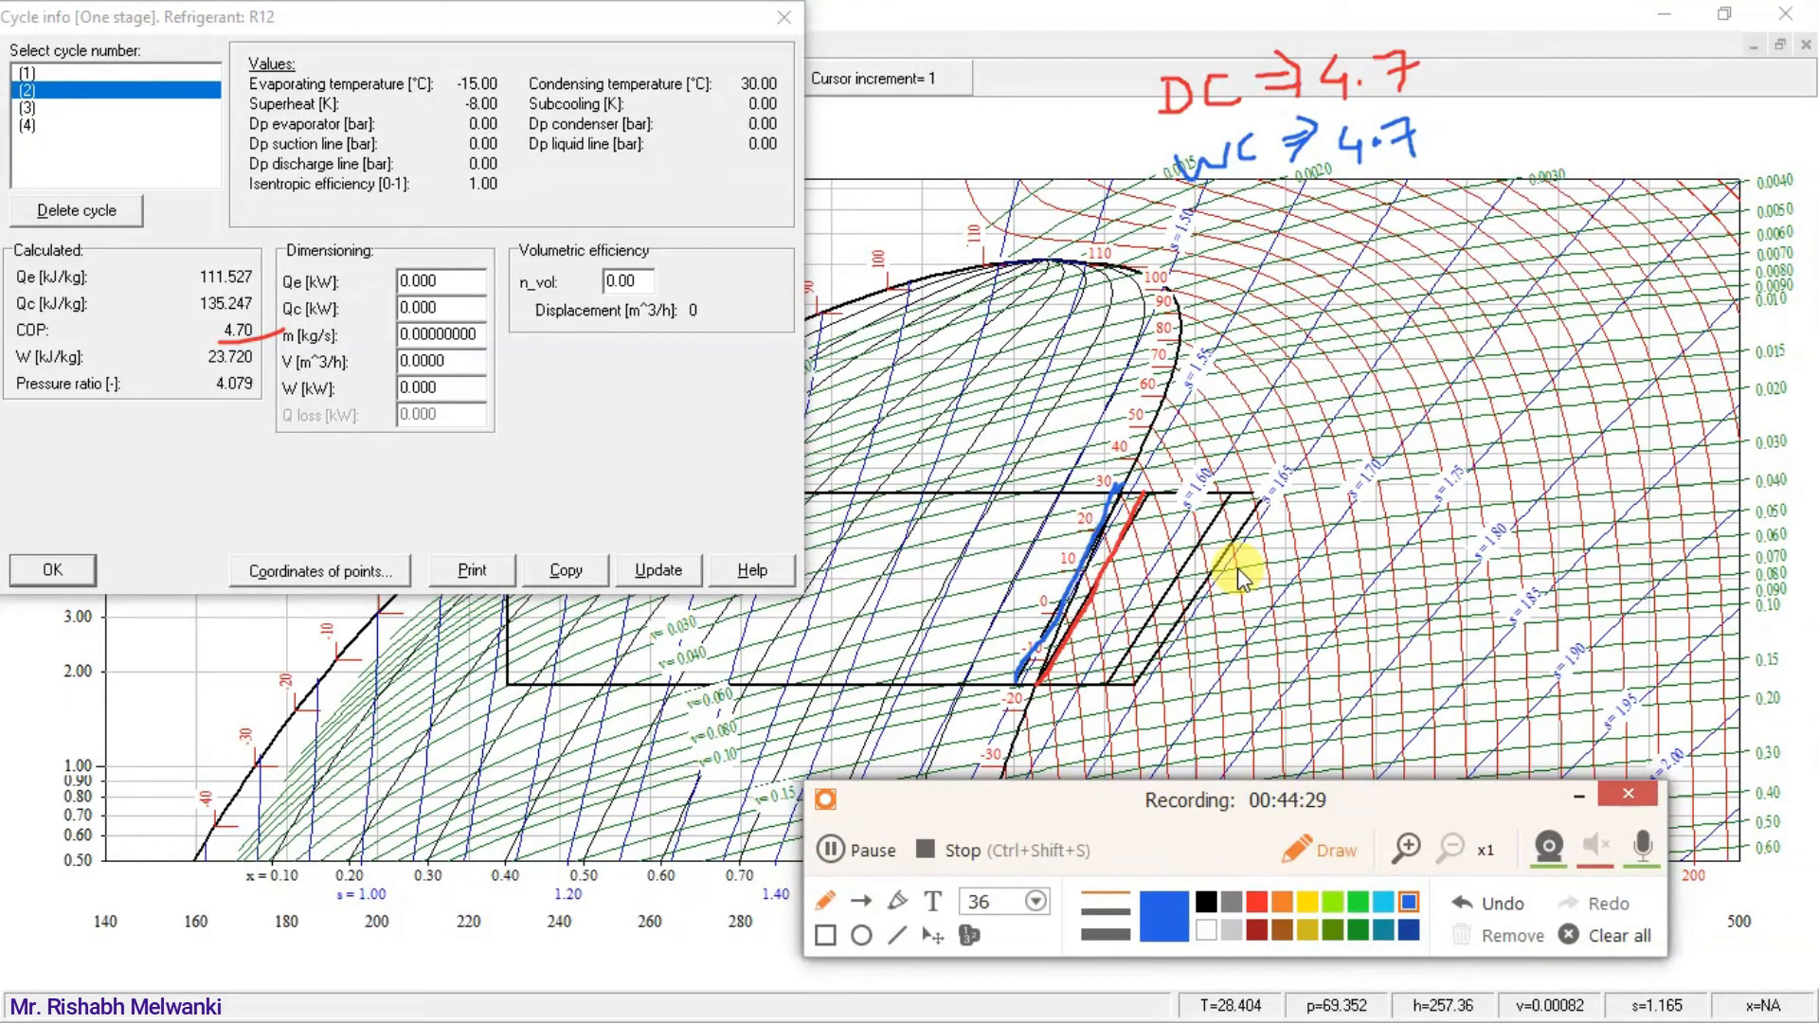
Trace the first superheated cycle's compression line in light blue and write "S1 ⇒" beside the DC note.
left_click_drag(1107, 688, 1135, 643)
left_click(1491, 907)
left_click(1384, 901)
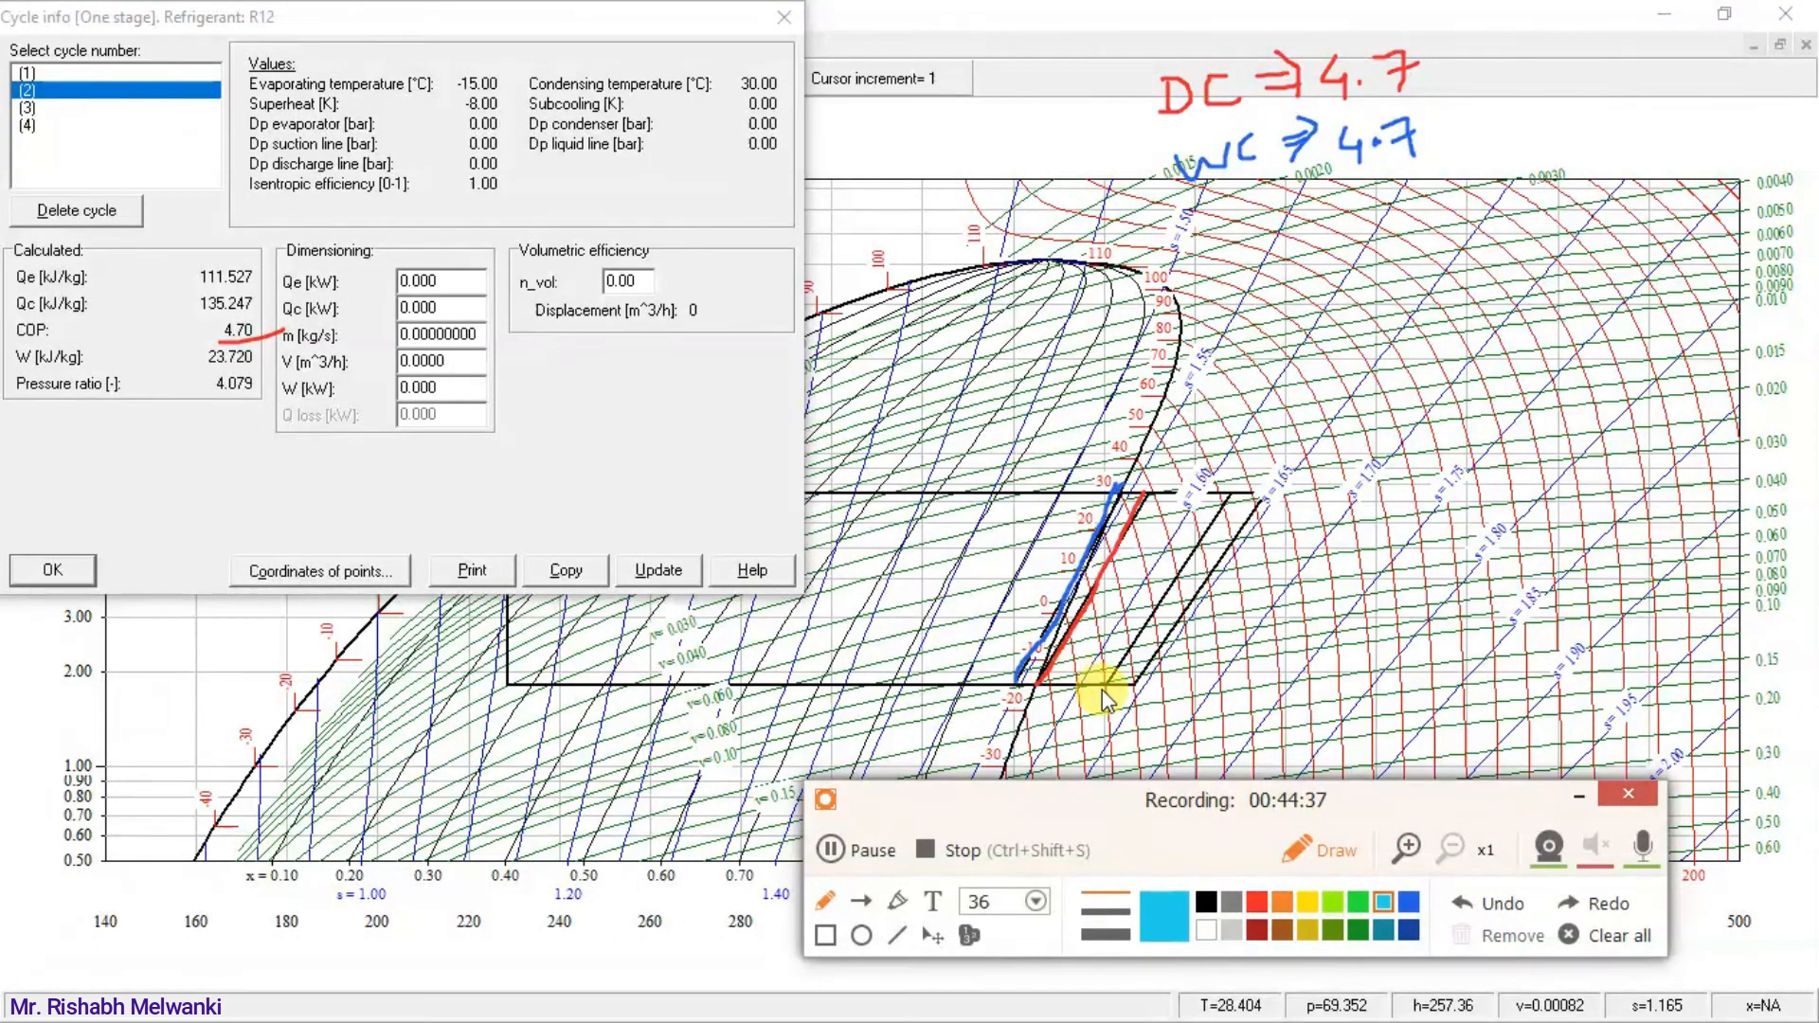
left_click_drag(1106, 684, 1228, 489)
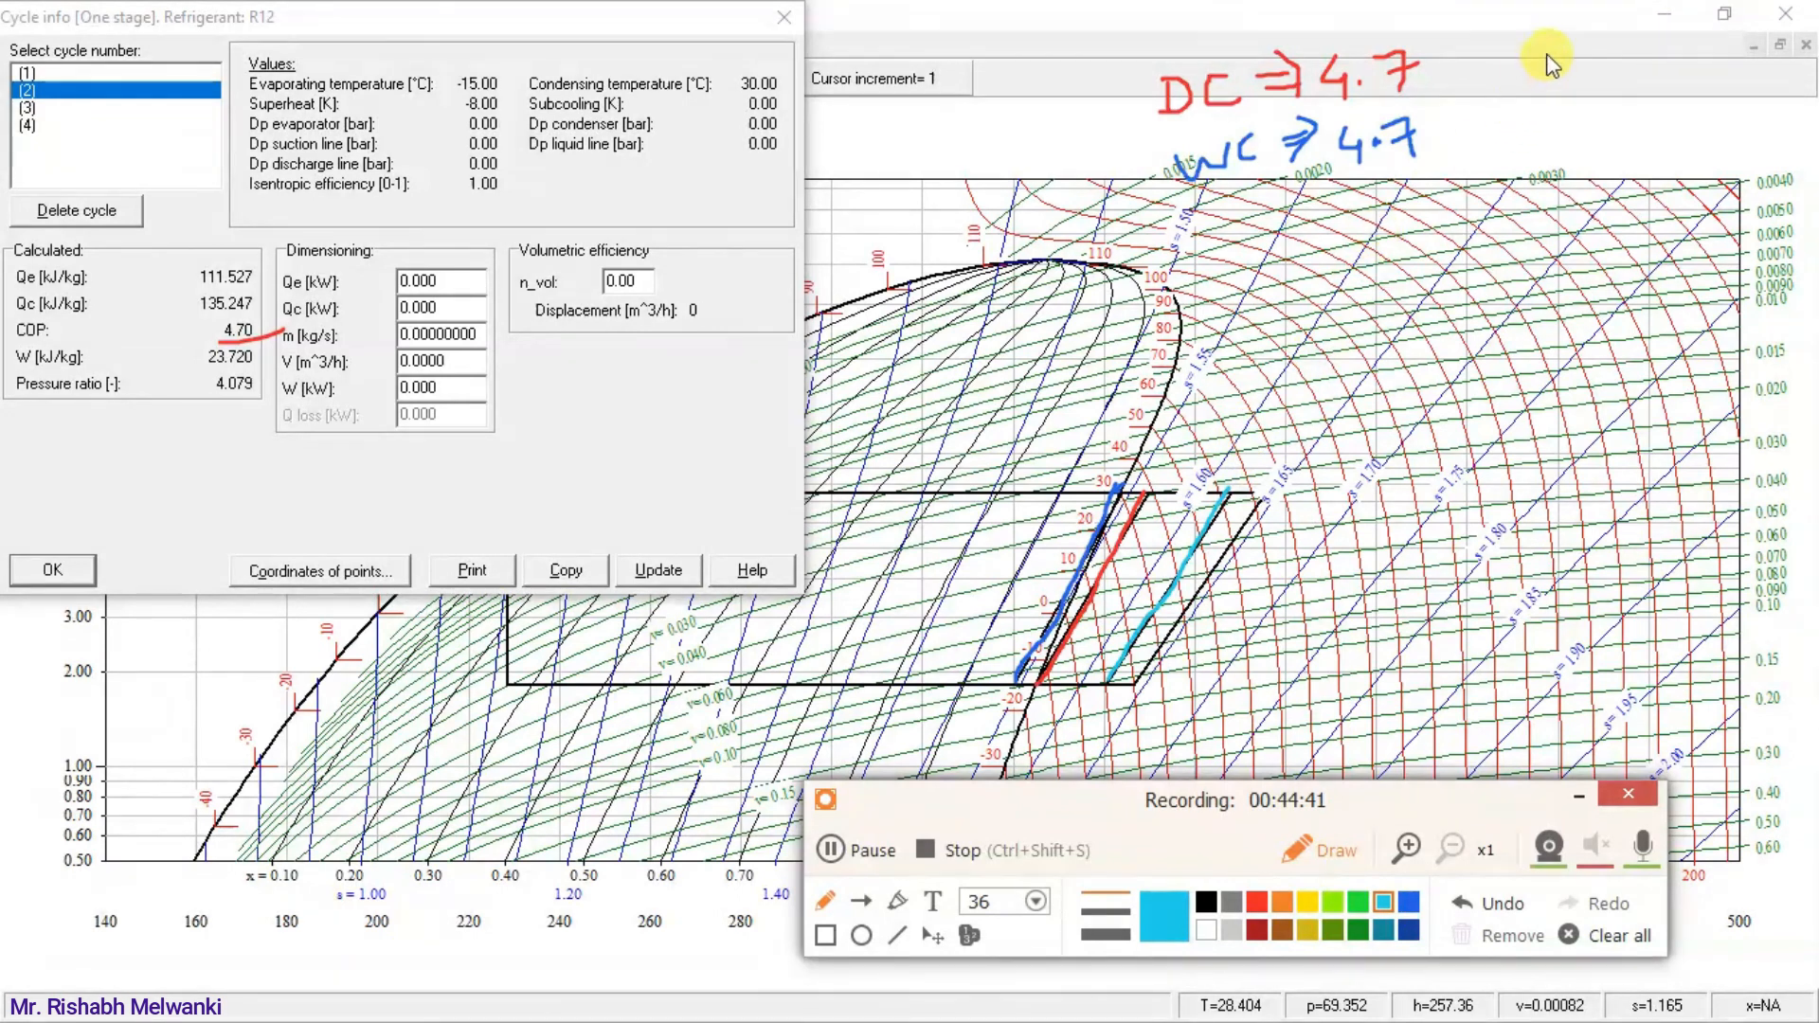
mouse_move(1546, 57)
left_mouse_down()
mouse_move(1518, 88)
mouse_move(1557, 109)
mouse_move(1618, 65)
mouse_move(1603, 98)
left_mouse_up()
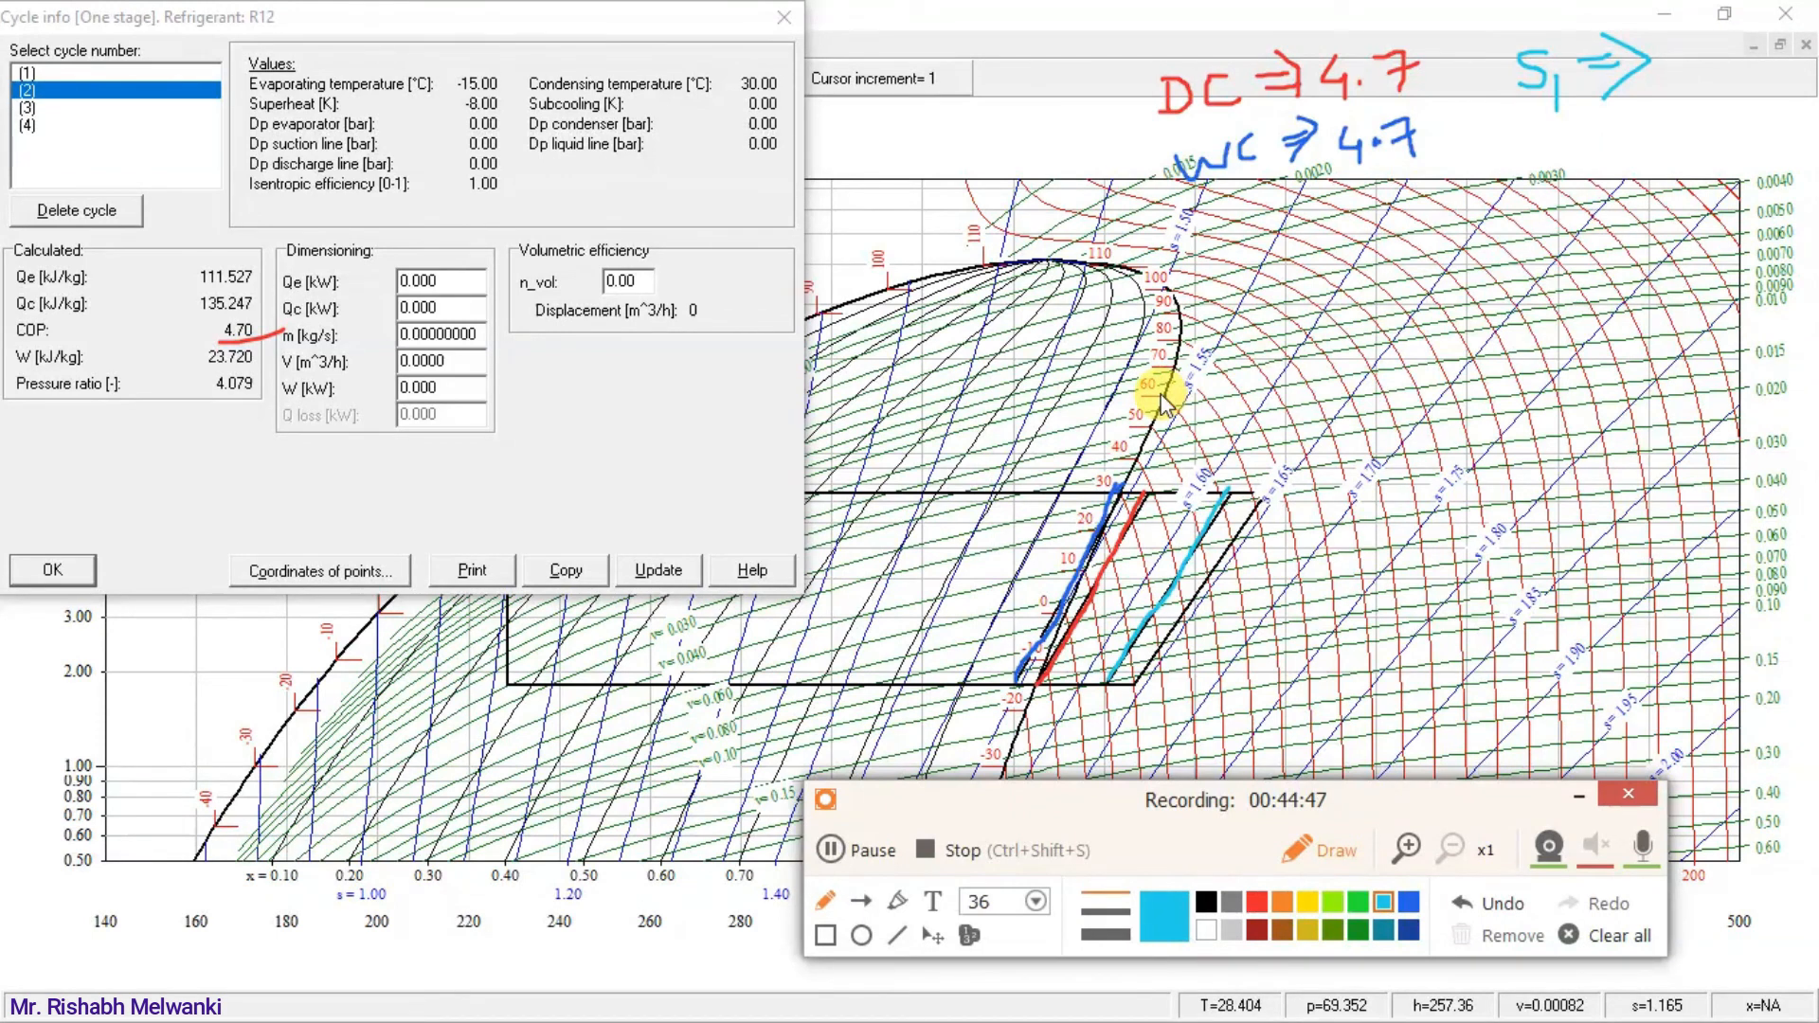
Select cycle (3) in the cycle info and complete the light-blue S1 note with its COP, "4.74".
key("Escape")
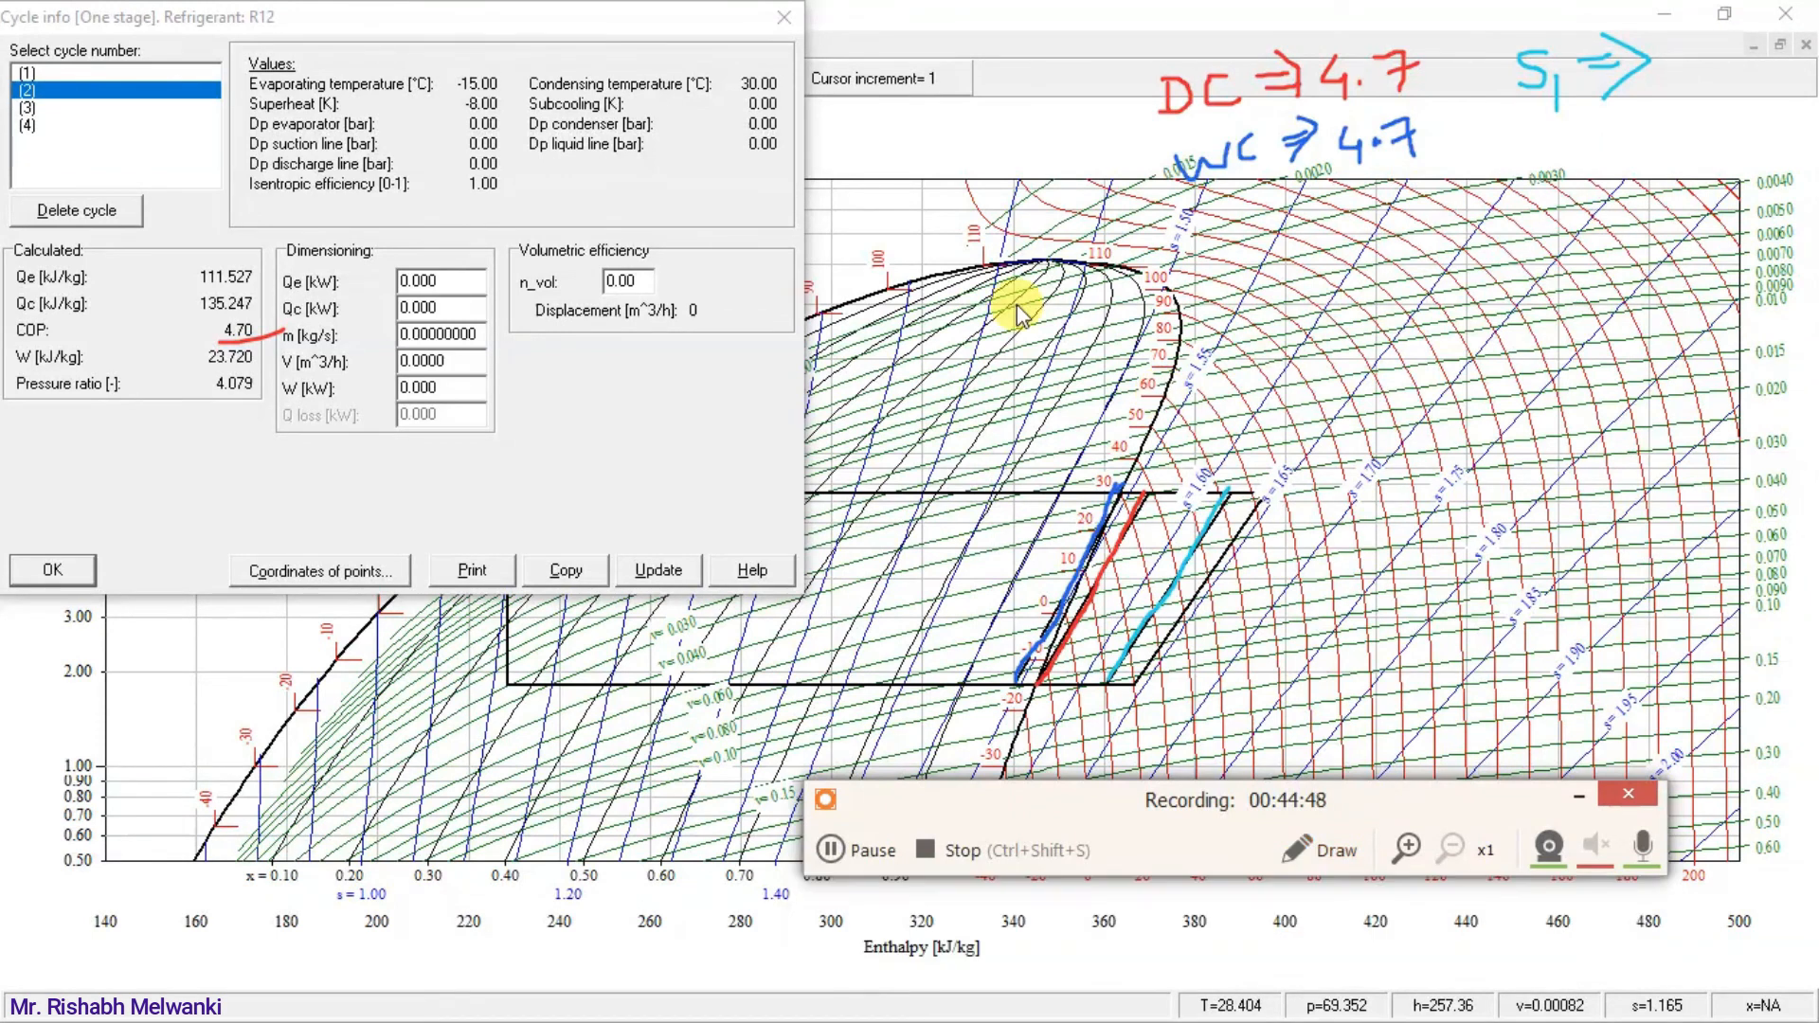
left_click(24, 107)
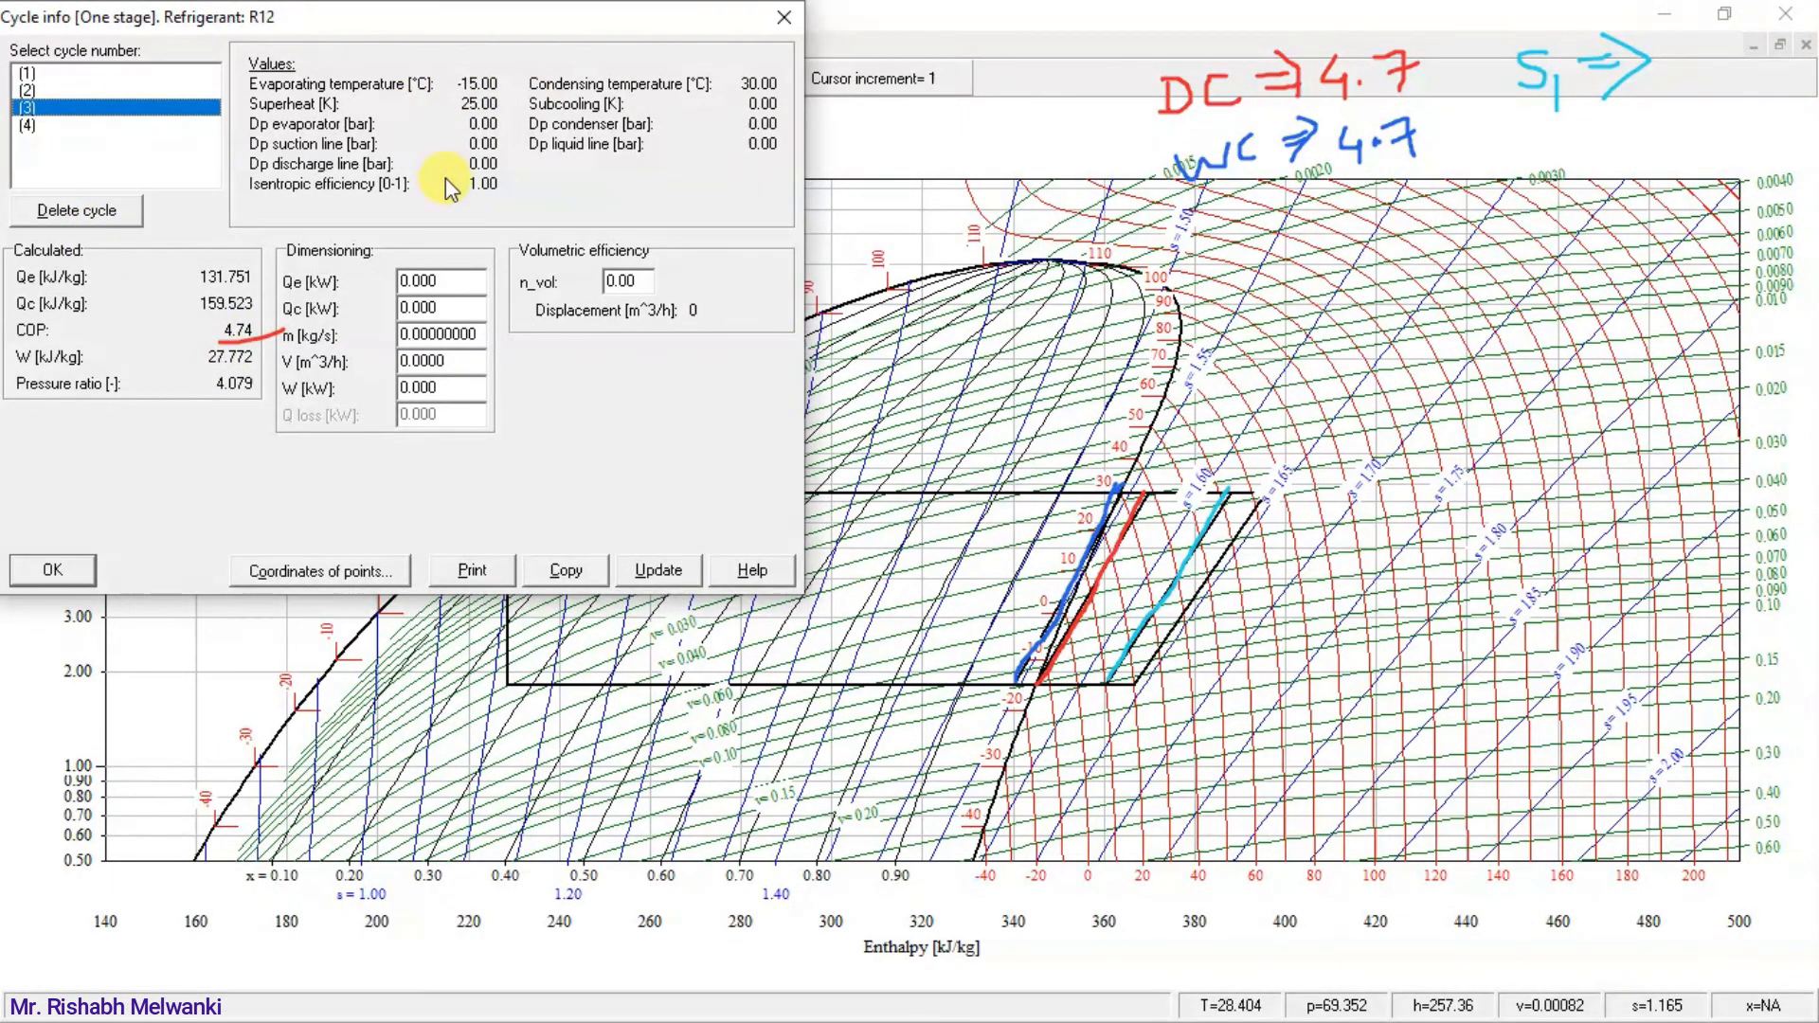
key("alt+Tab")
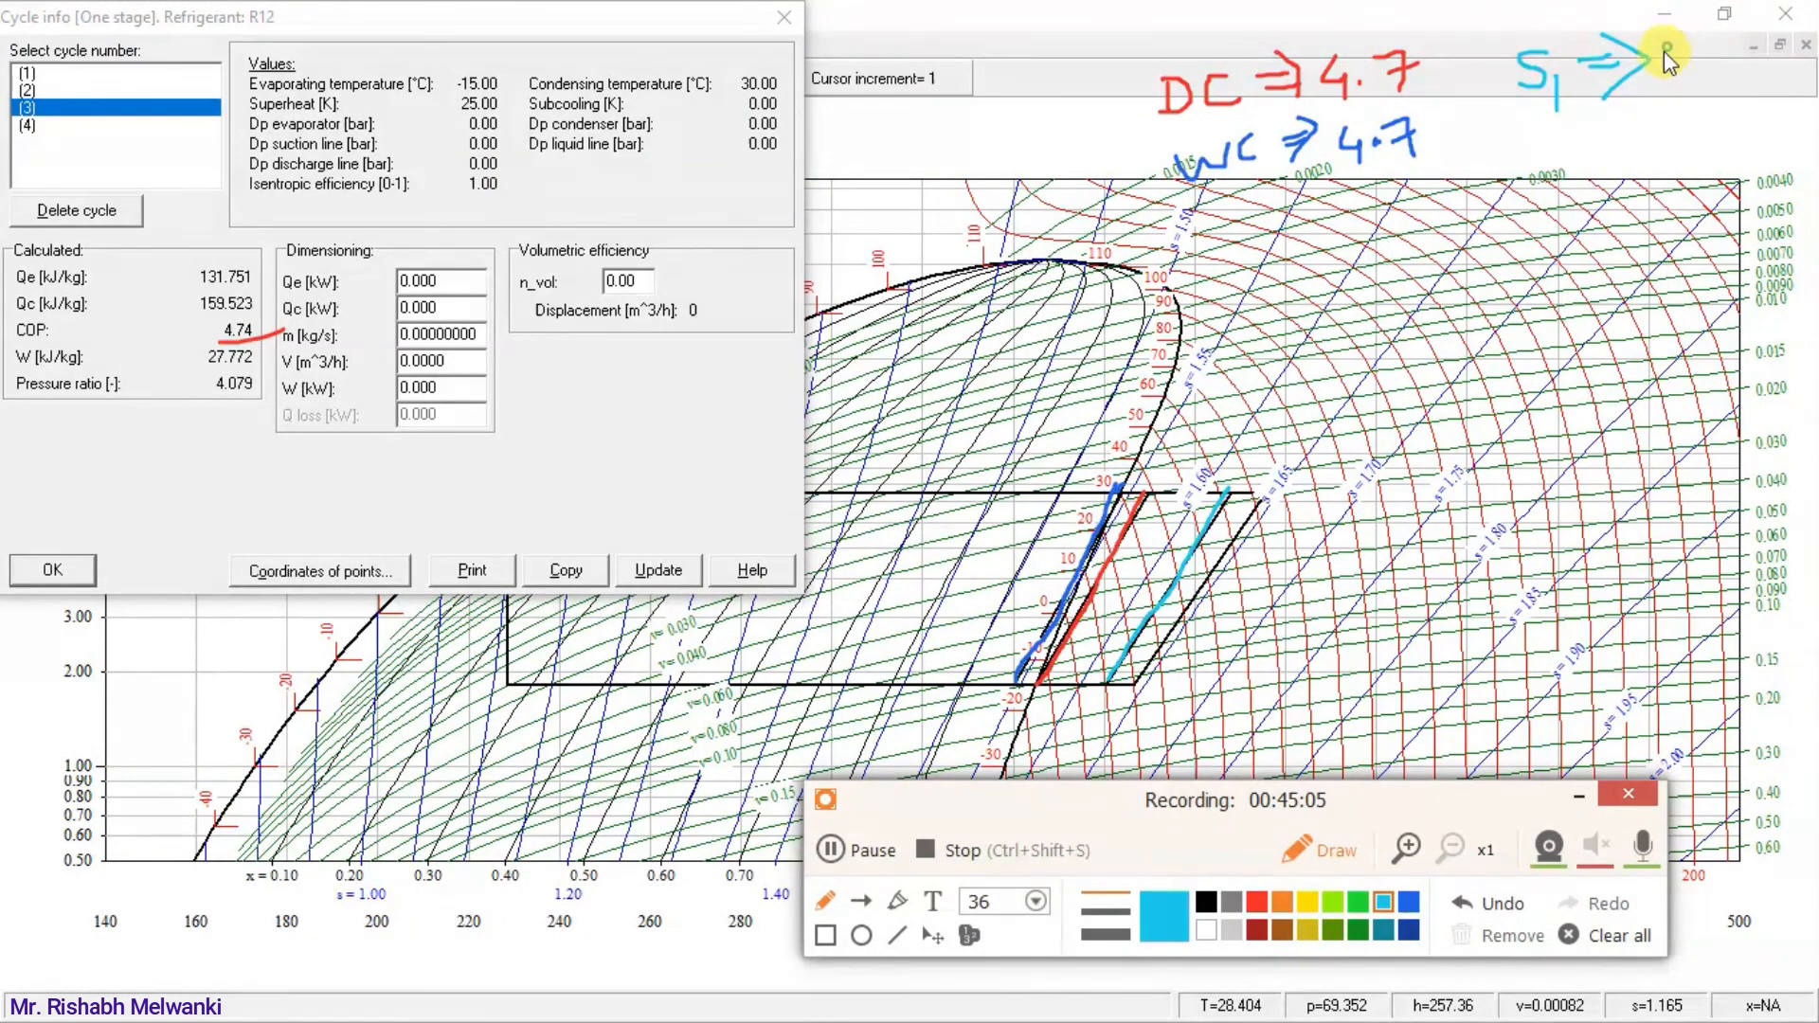
mouse_move(1716, 51)
left_mouse_down()
mouse_move(1791, 45)
mouse_move(1789, 65)
left_mouse_up()
left_click(1702, 59)
Trace the second superheated cycle's compression line in green and select cycle (4) to show its values.
left_click(1357, 901)
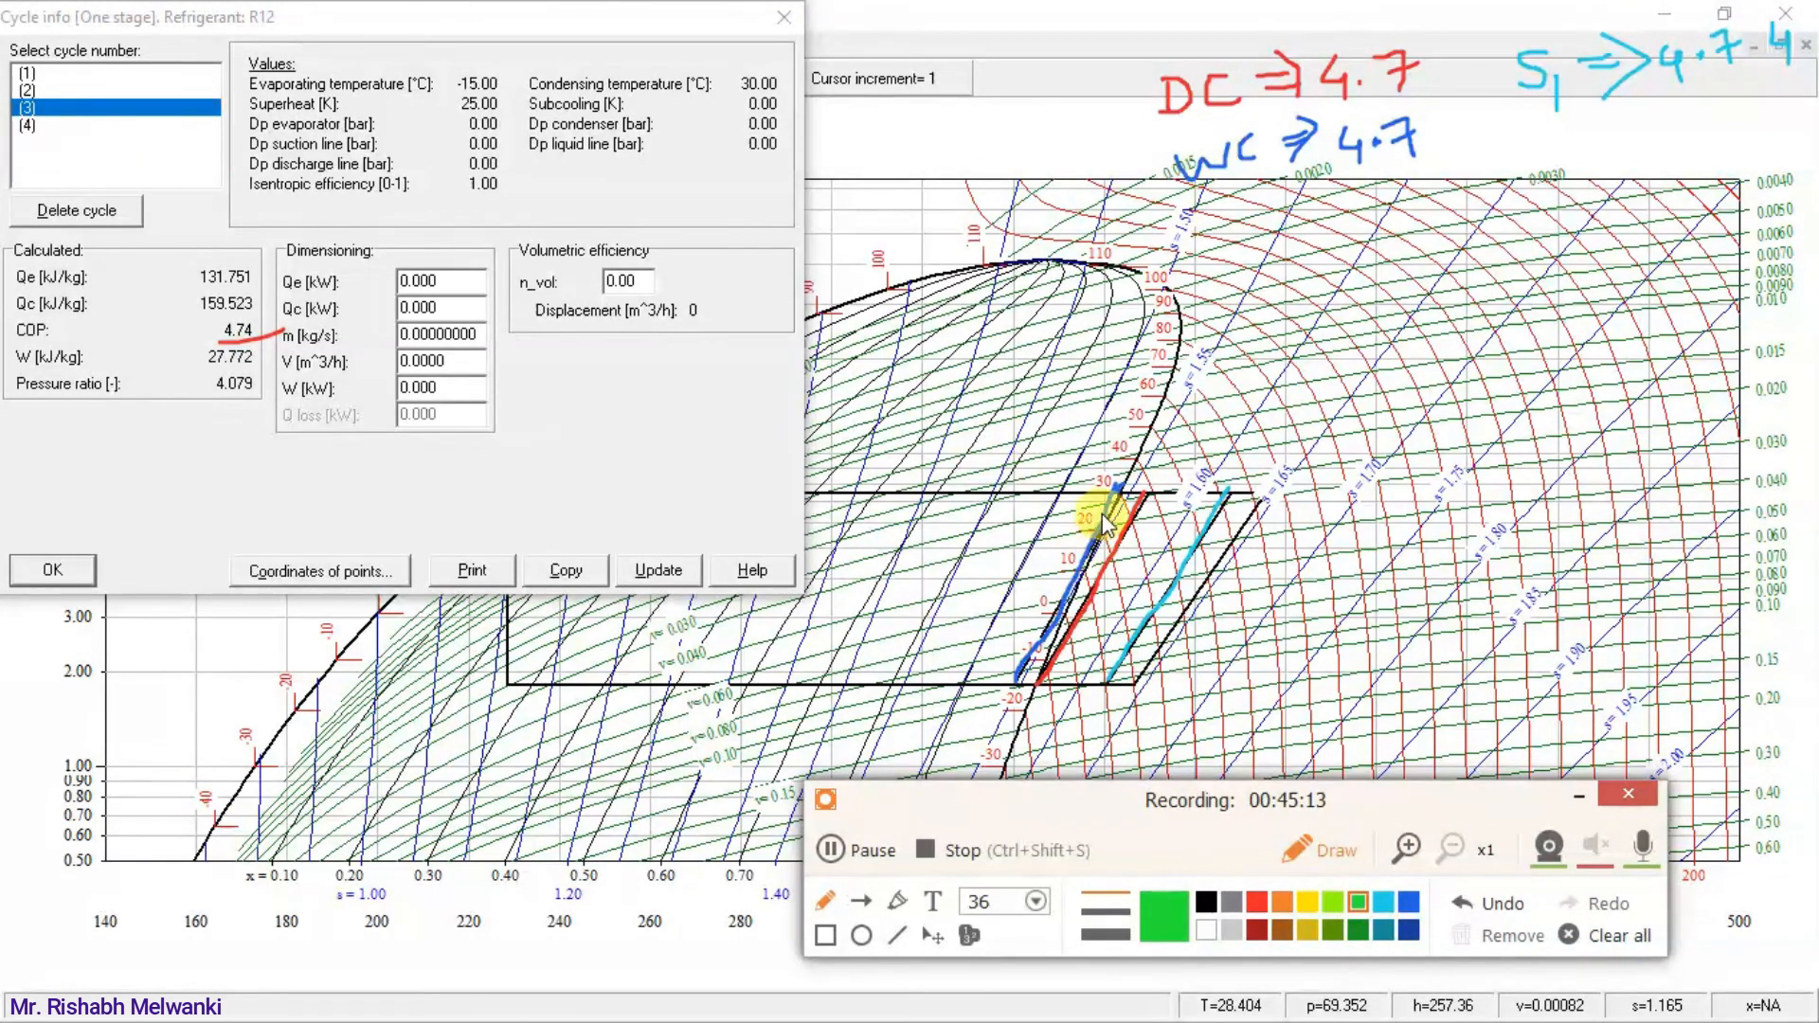
left_click_drag(1137, 681, 1252, 497)
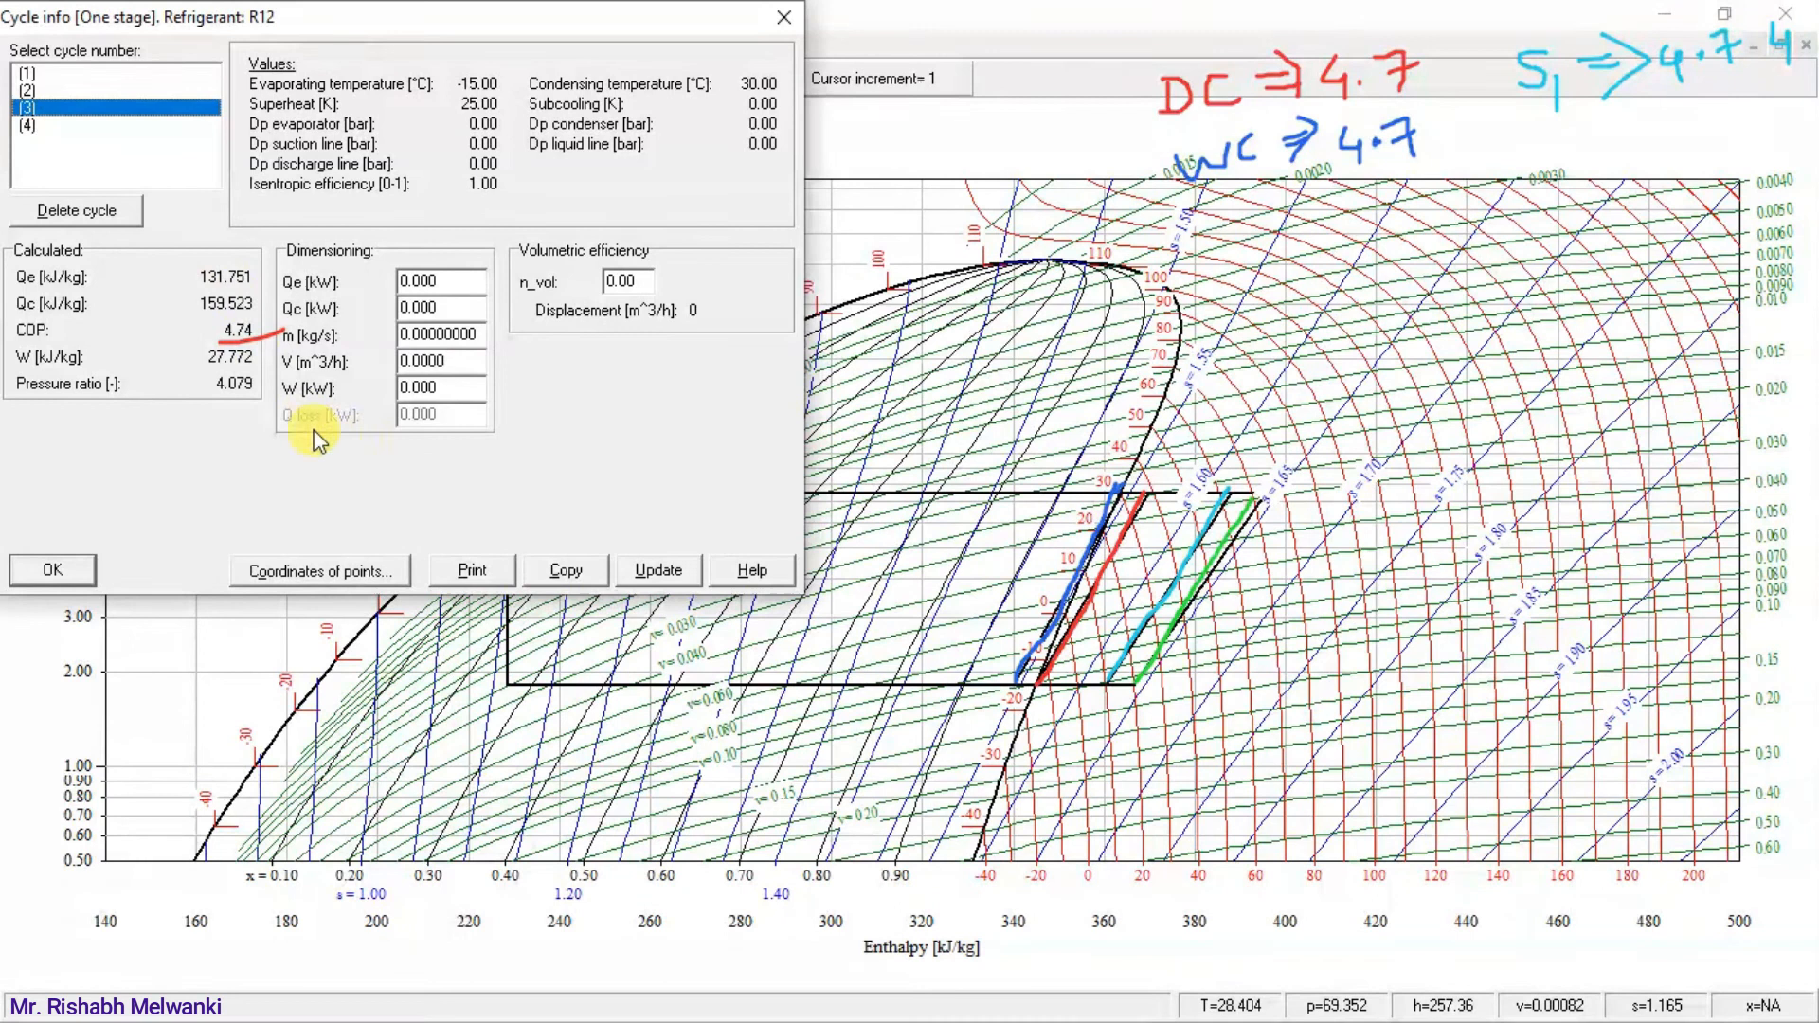
left_click(38, 125)
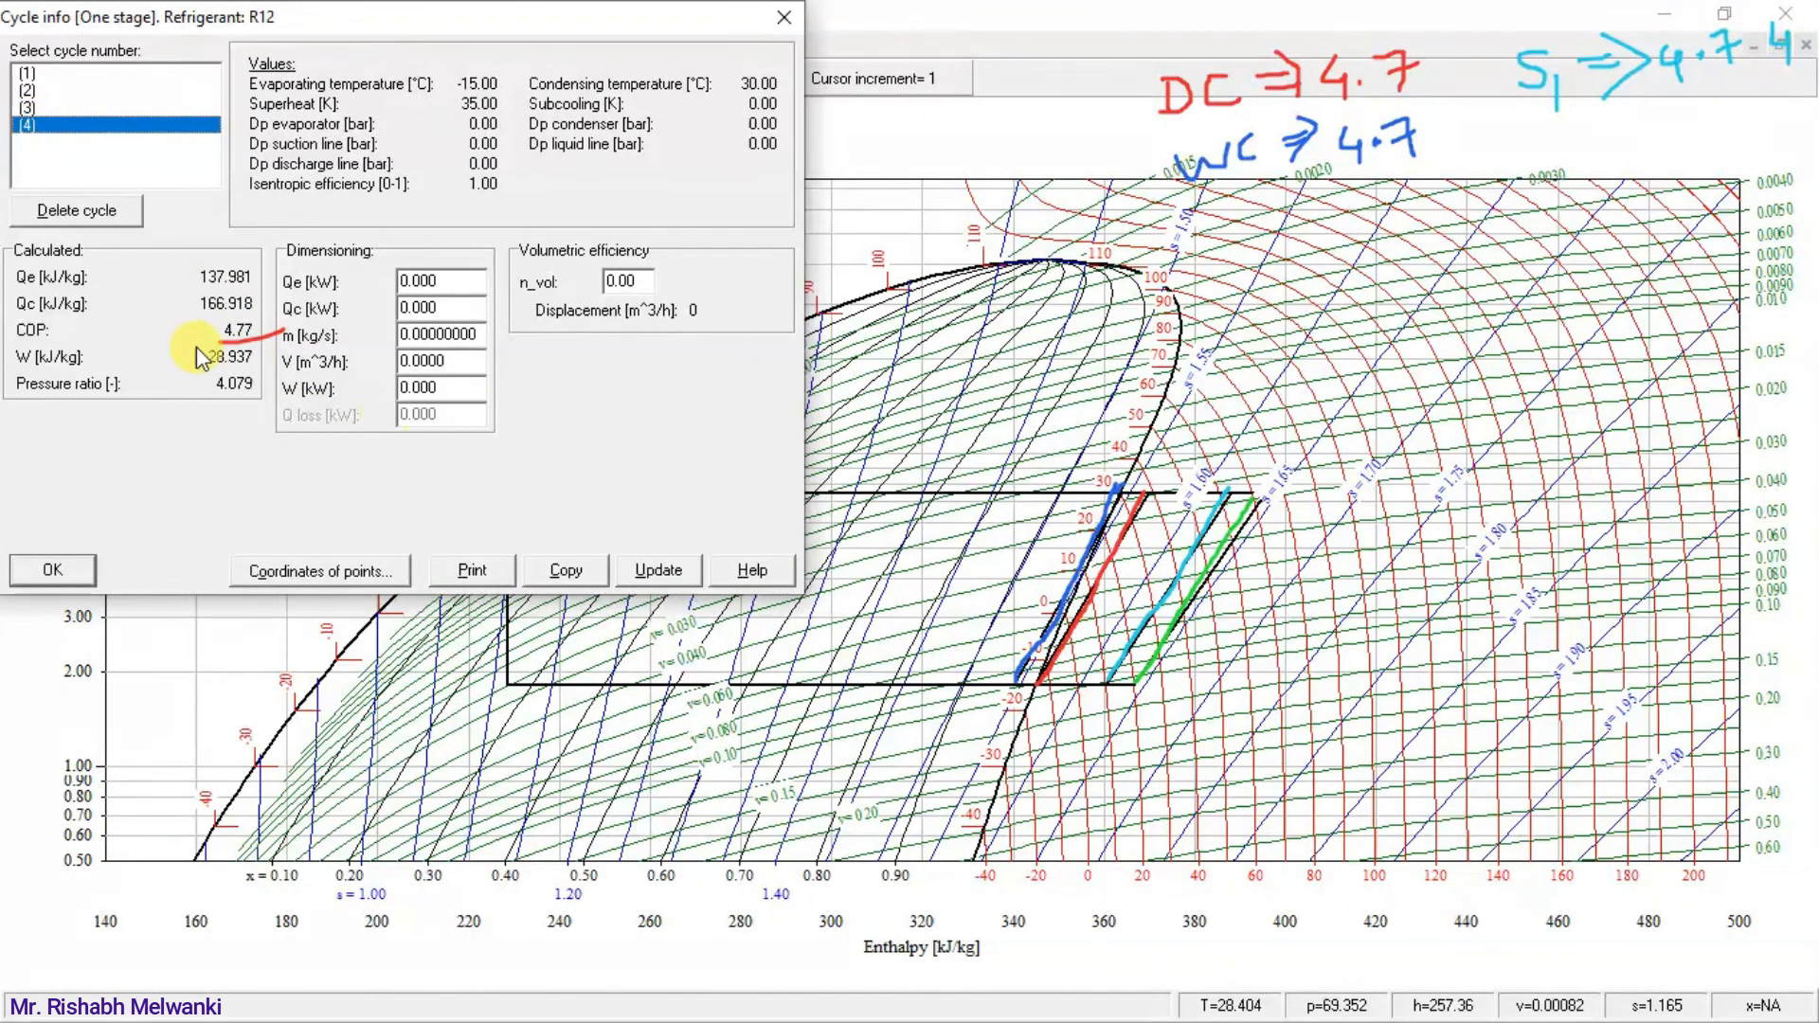
key("alt+Tab")
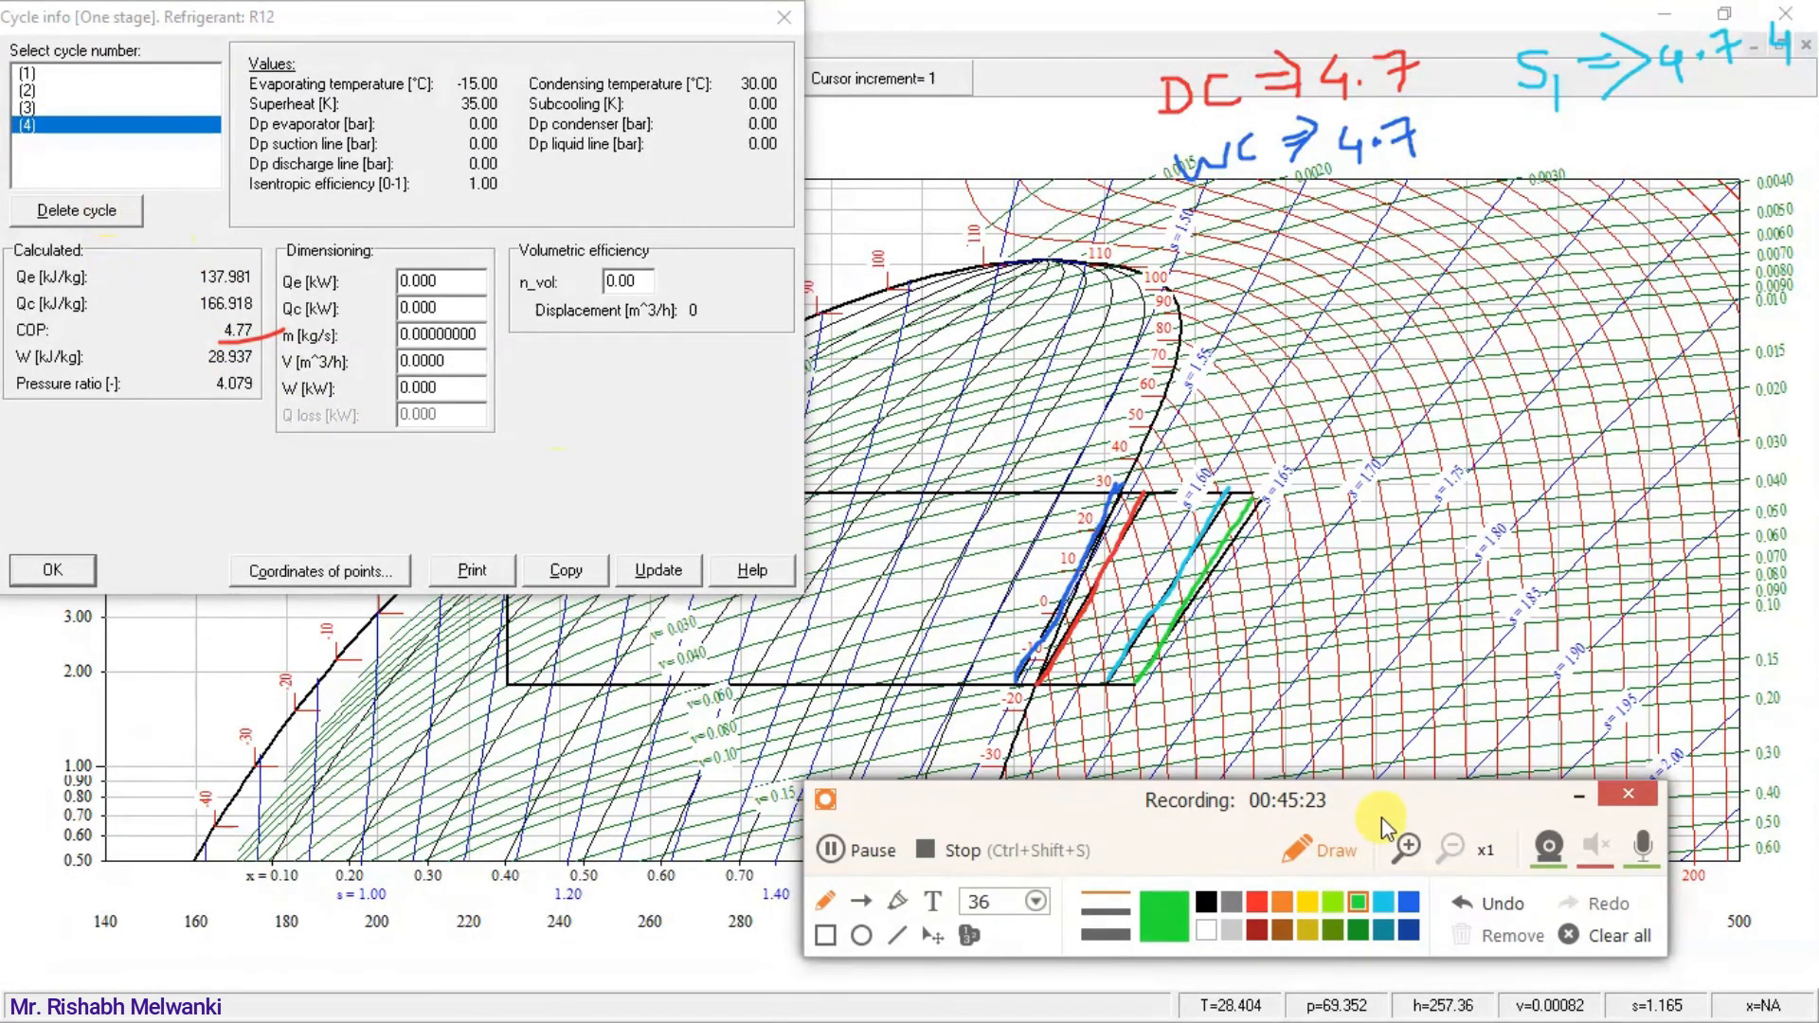
Write cycle (4)'s COP in green below the S1 note as "S2 ⇒ 4.77".
left_click_drag(1428, 808, 1428, 825)
mouse_move(1559, 138)
left_mouse_down()
mouse_move(1561, 167)
mouse_move(1596, 188)
mouse_move(1631, 144)
left_mouse_up()
left_click_drag(1611, 162, 1635, 160)
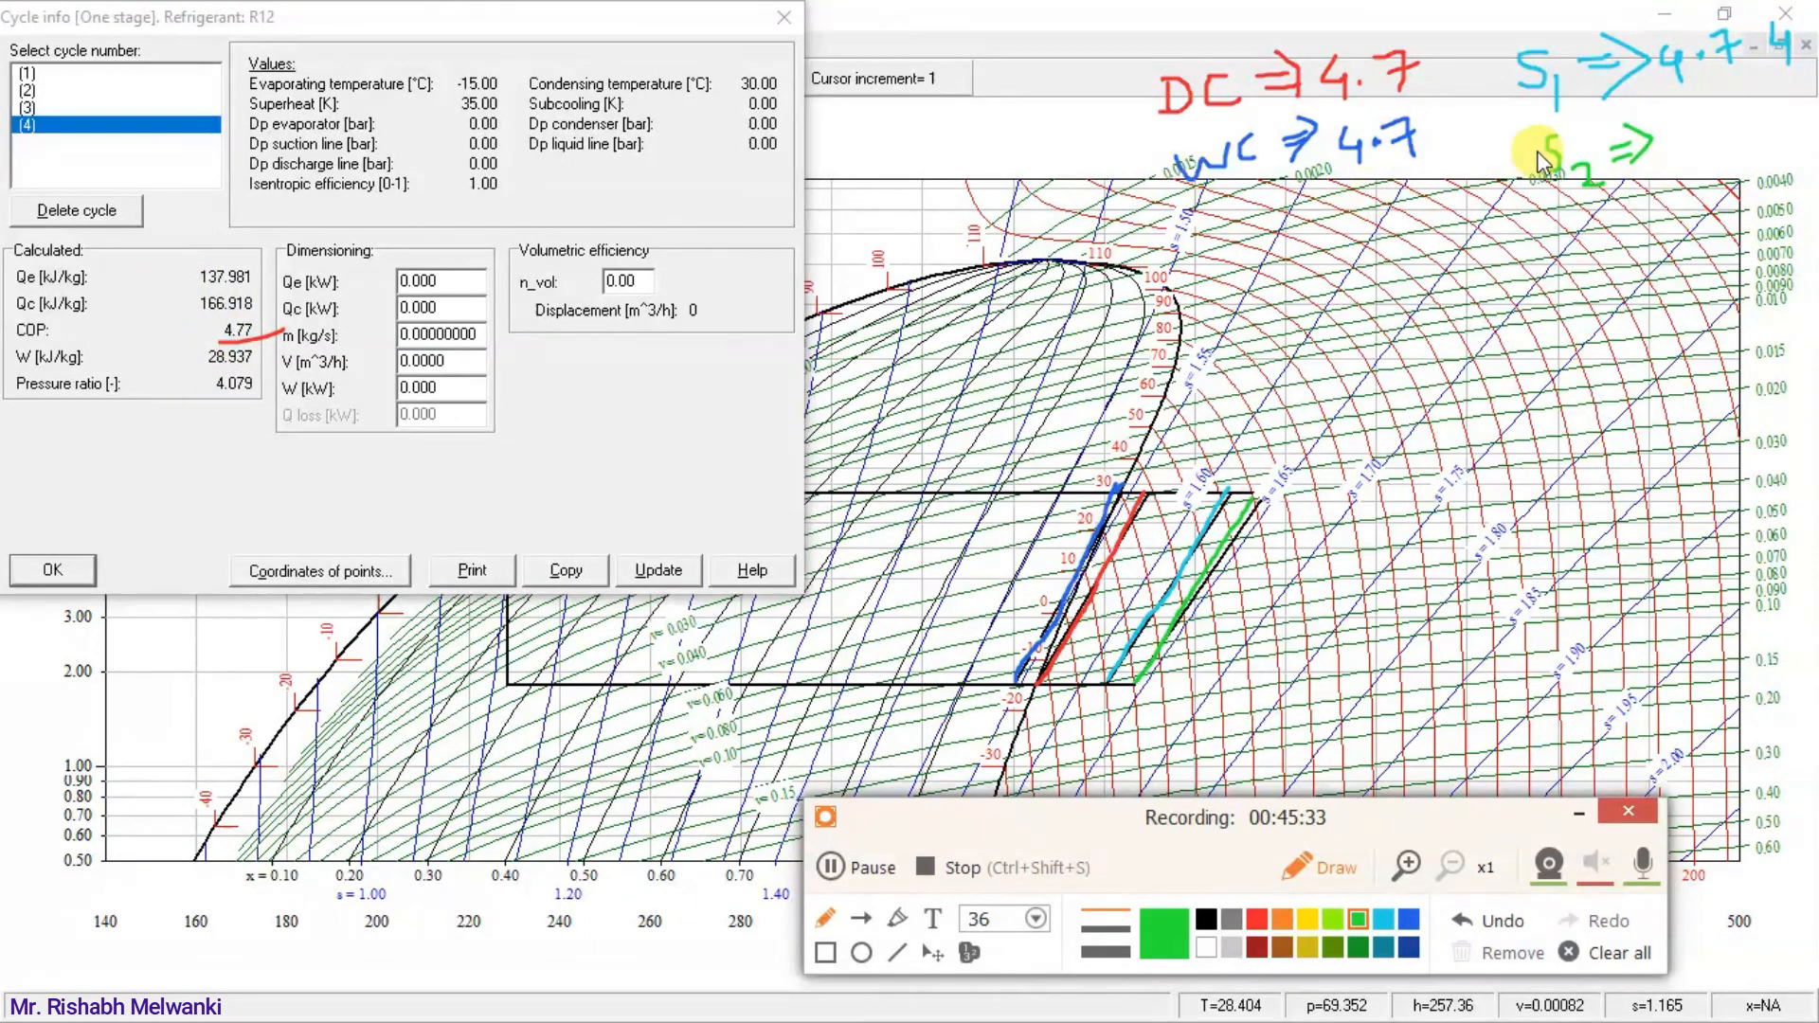
mouse_move(1676, 121)
left_mouse_down()
mouse_move(1684, 152)
mouse_move(1772, 127)
left_mouse_up()
left_click(1699, 133)
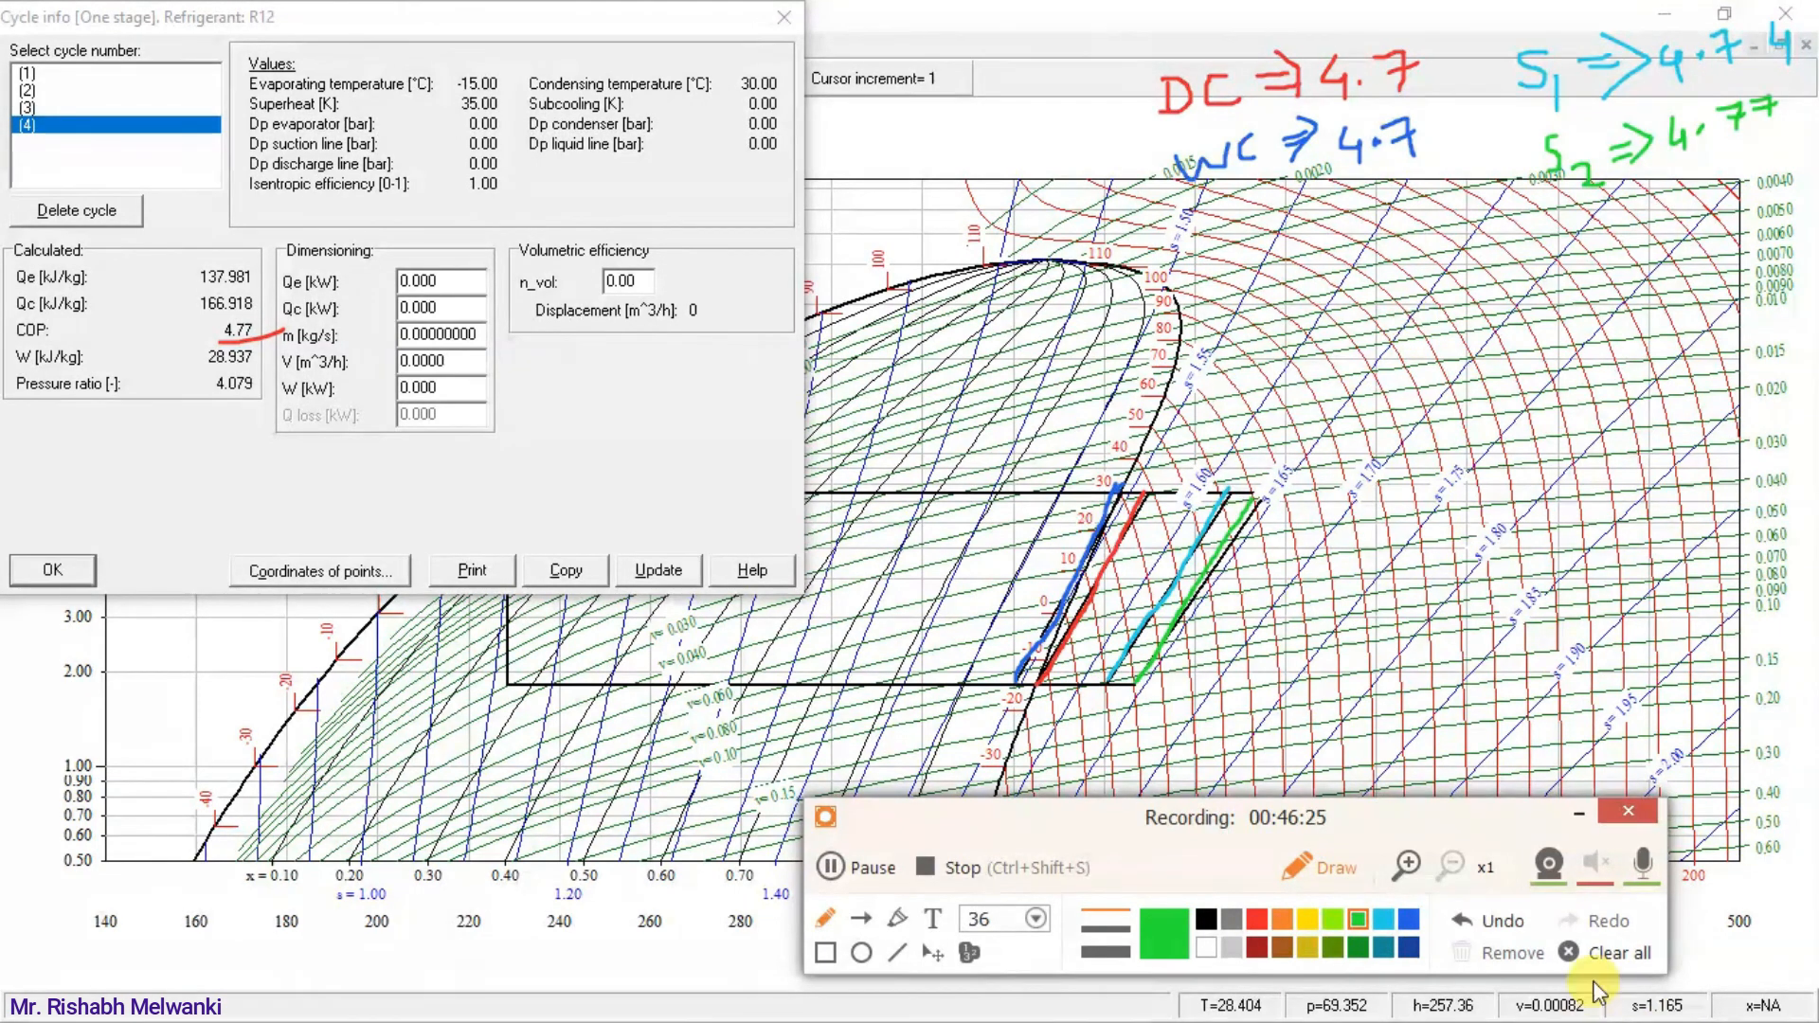
Clear all the drawn annotations and close the cycle info.
left_click(1616, 952)
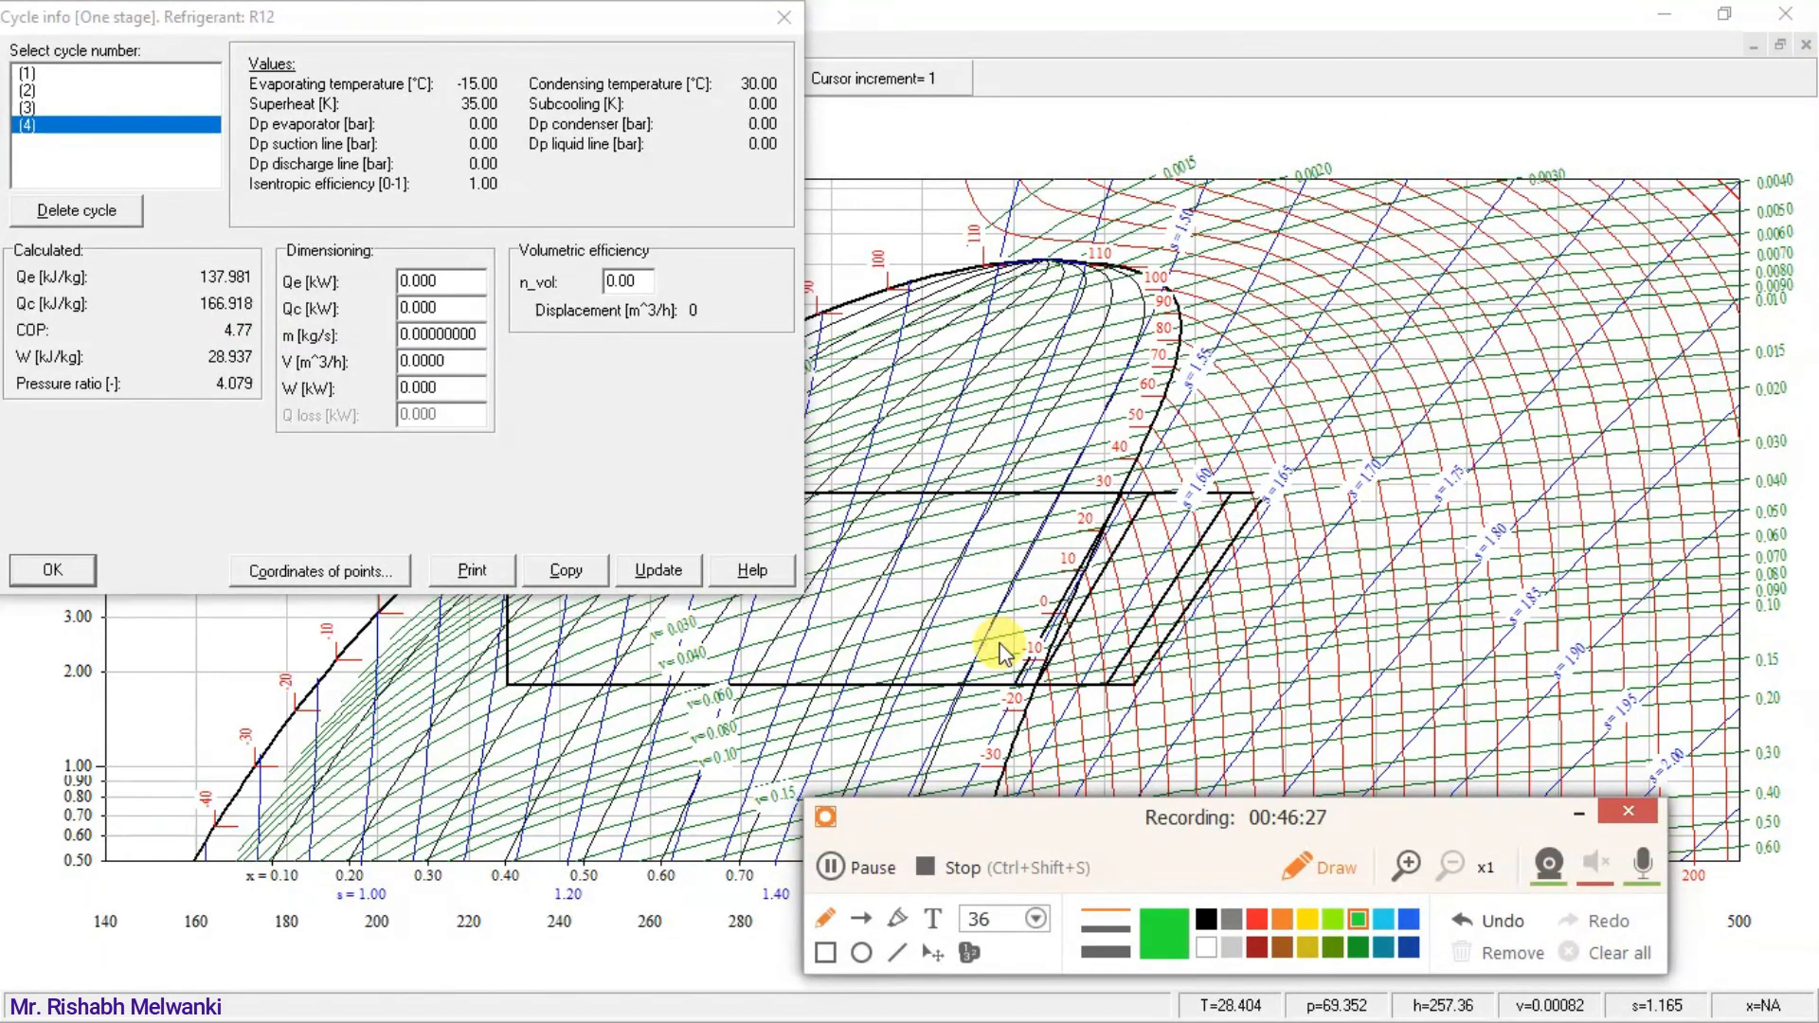
left_click(785, 28)
Switch to the VCRS presentation in PowerPoint and start the slide show from slide 27 with the Ewing-Gosney criteria table.
key("super")
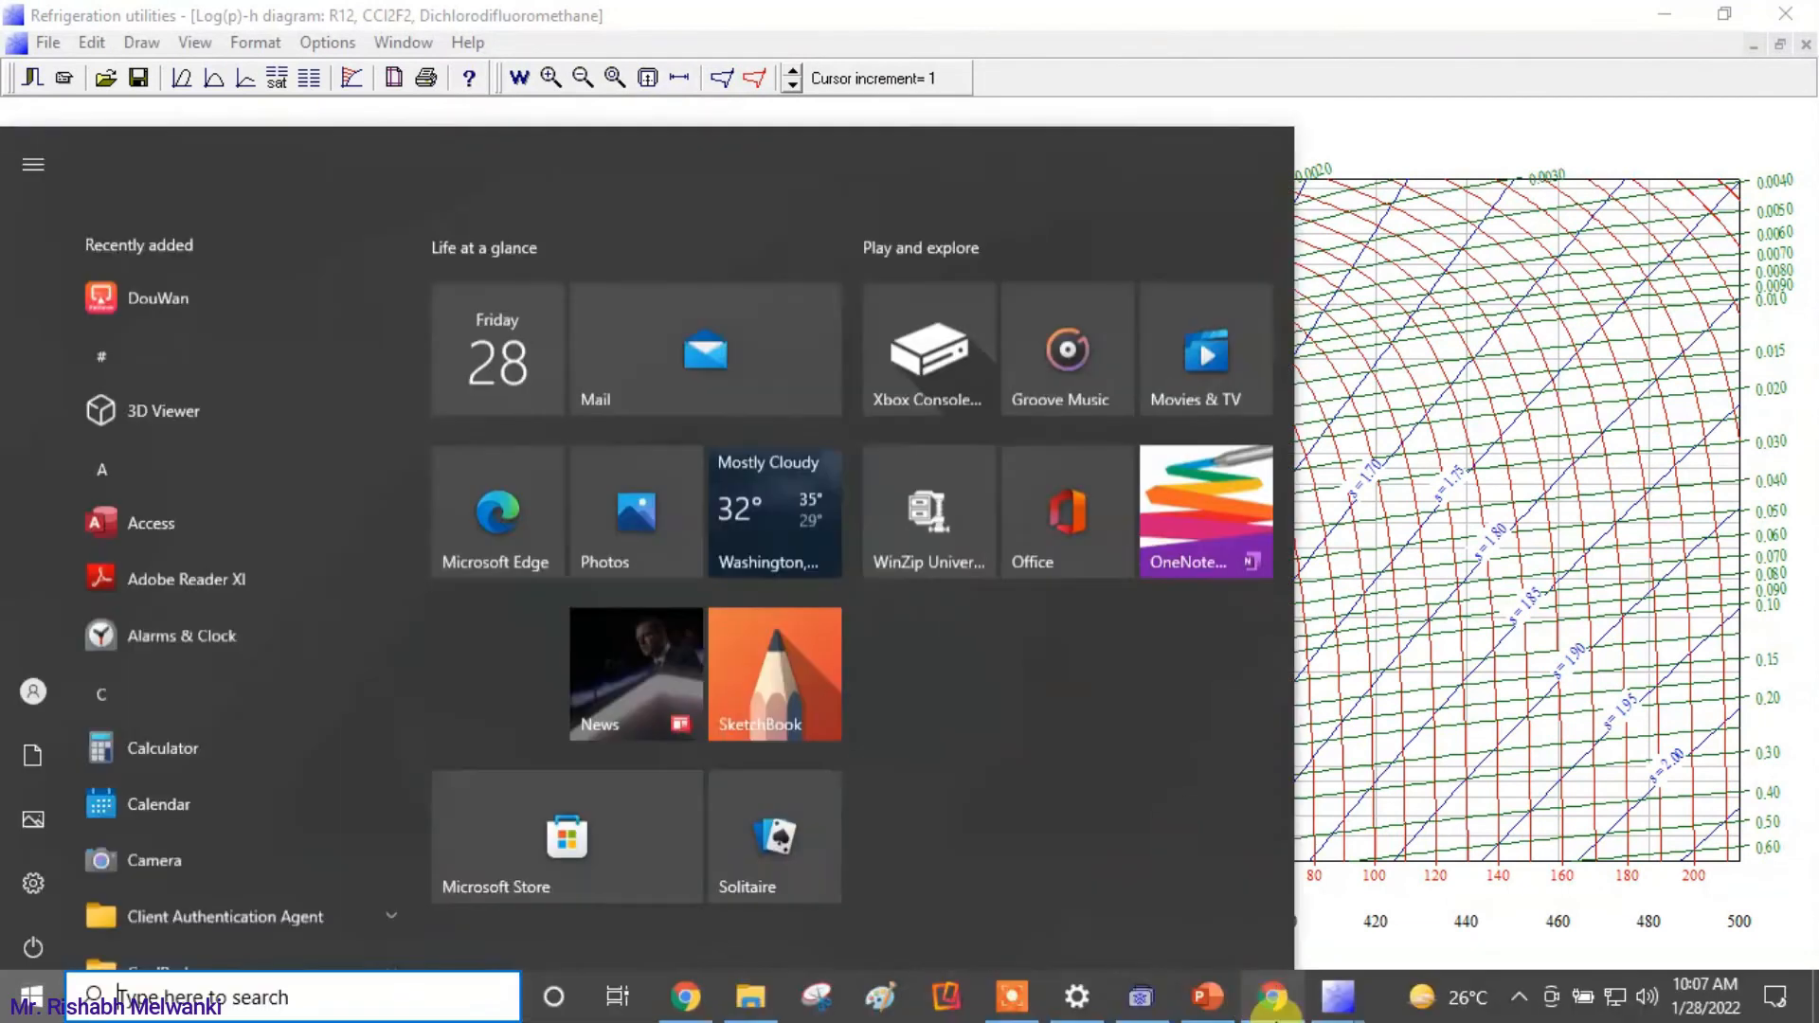
left_click(1206, 997)
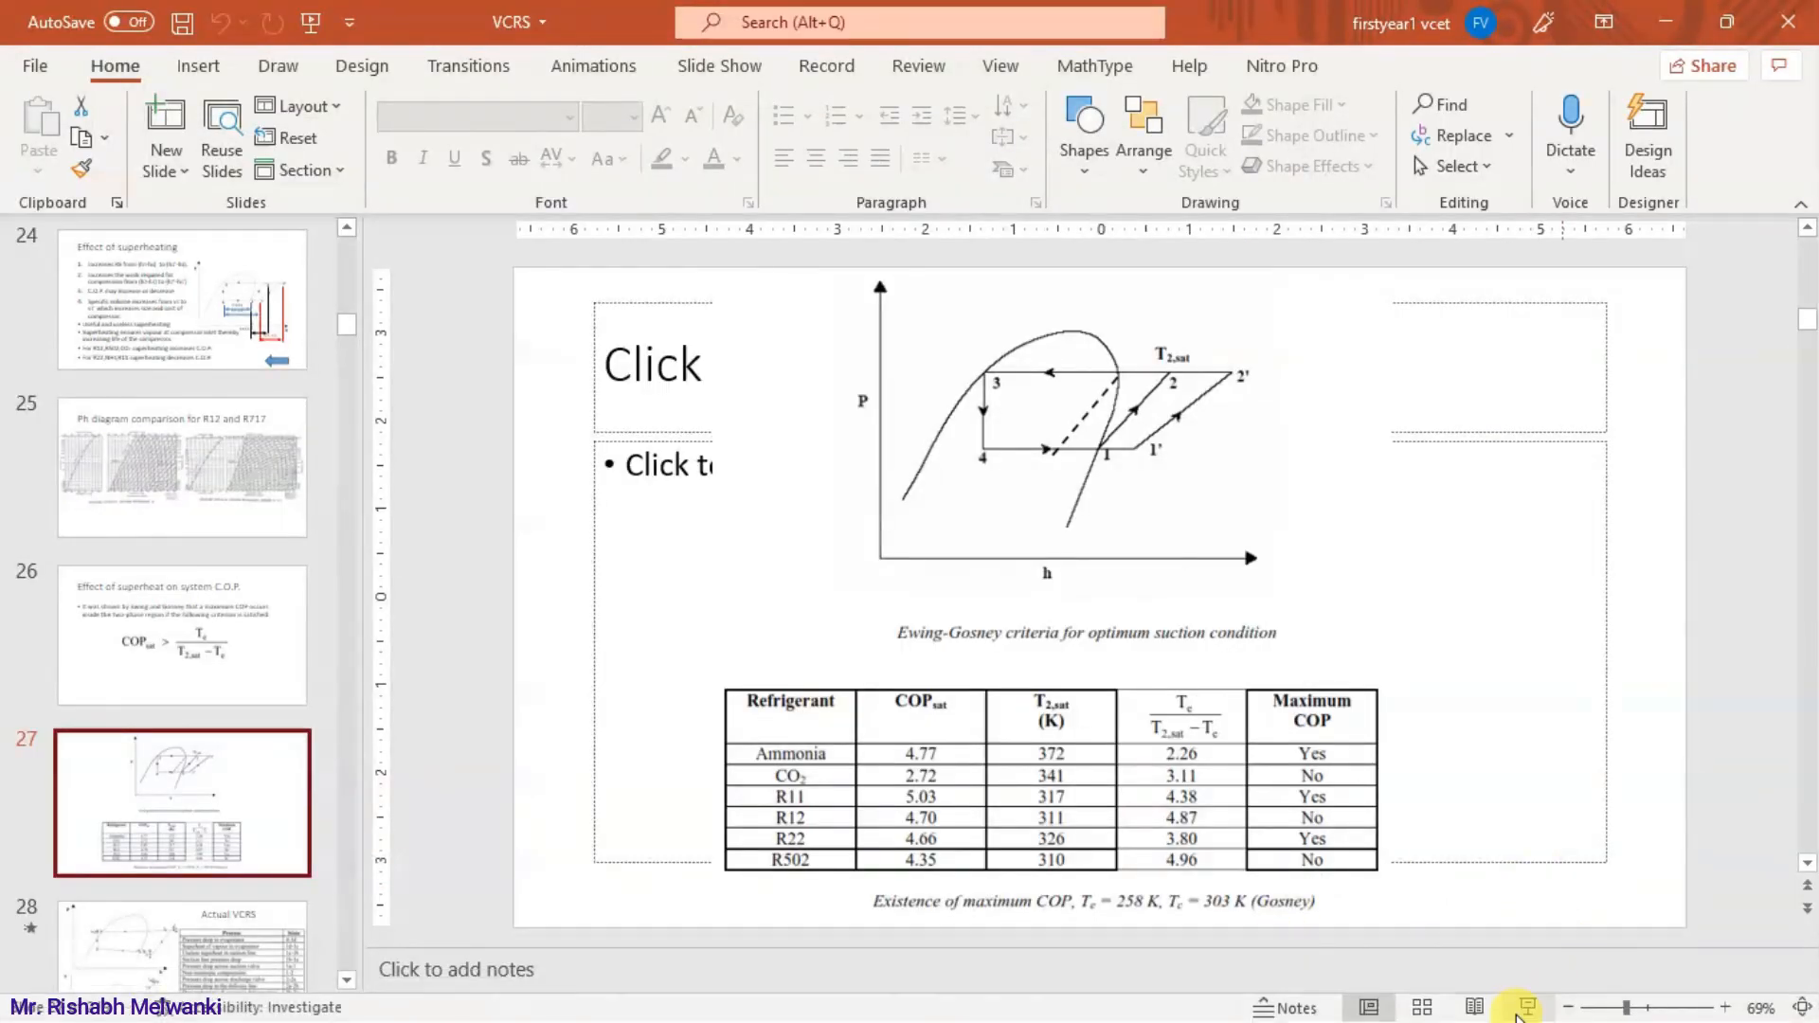
left_click(1525, 1007)
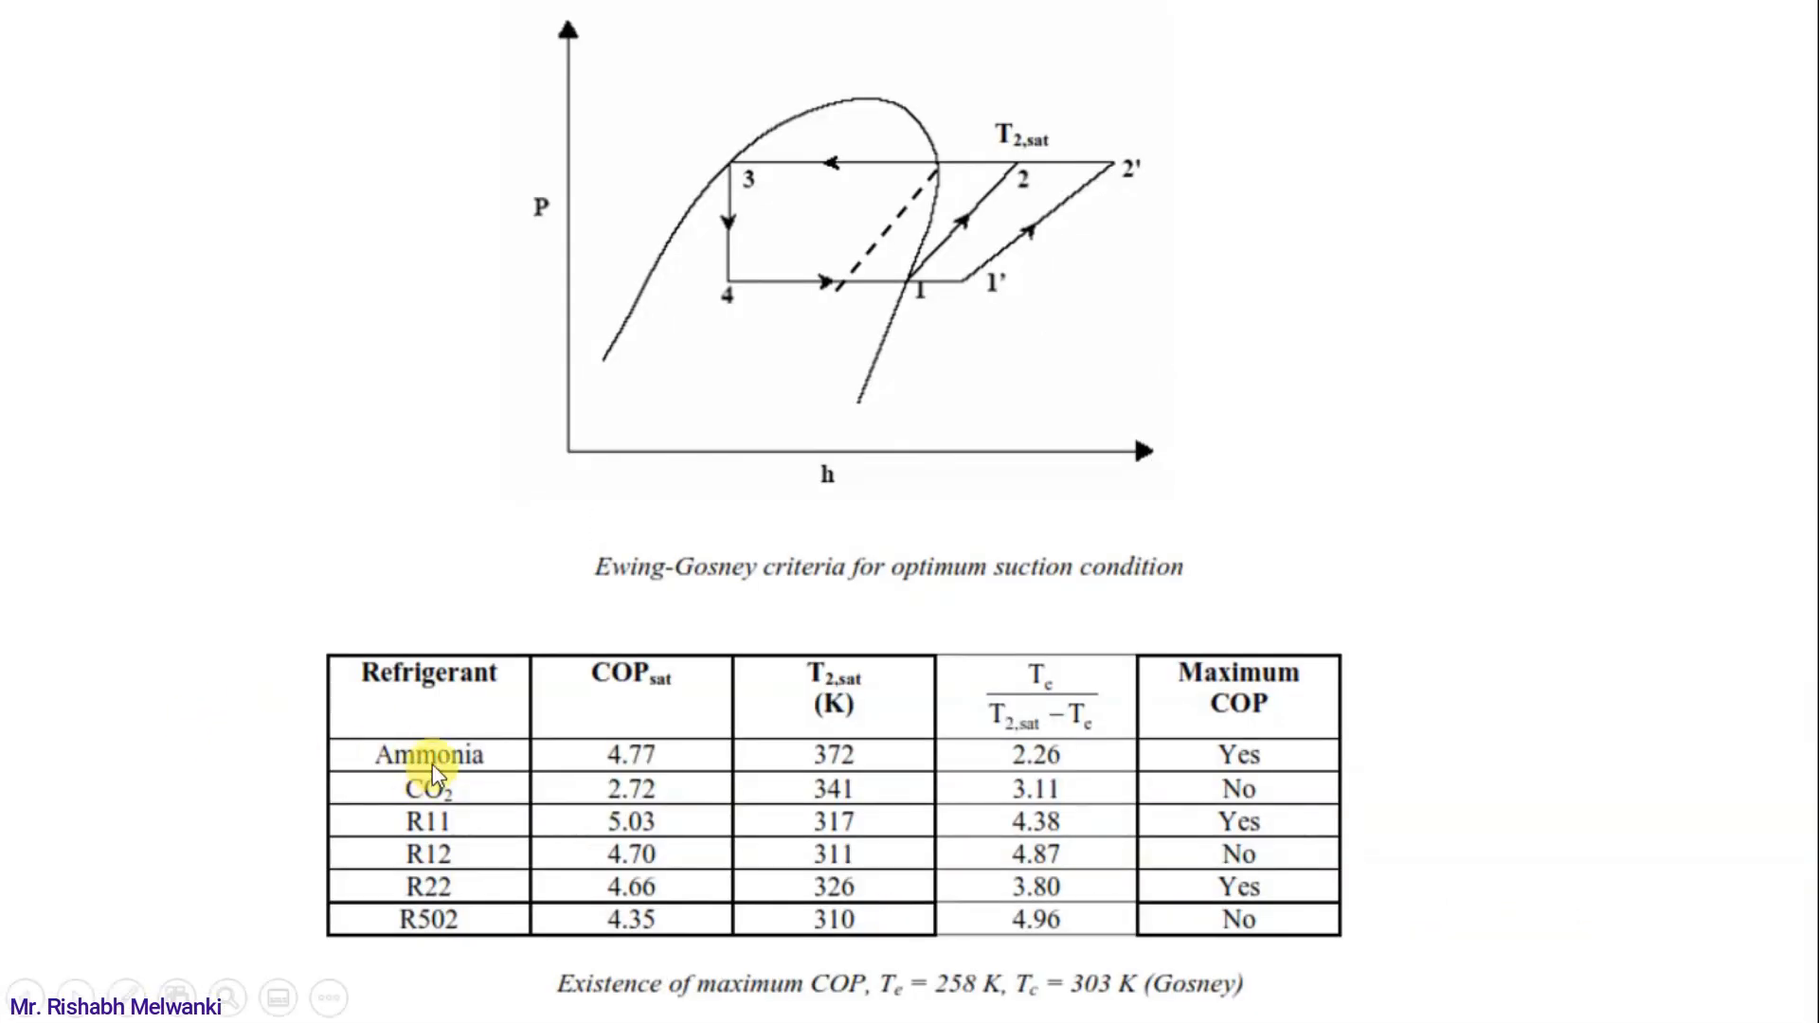